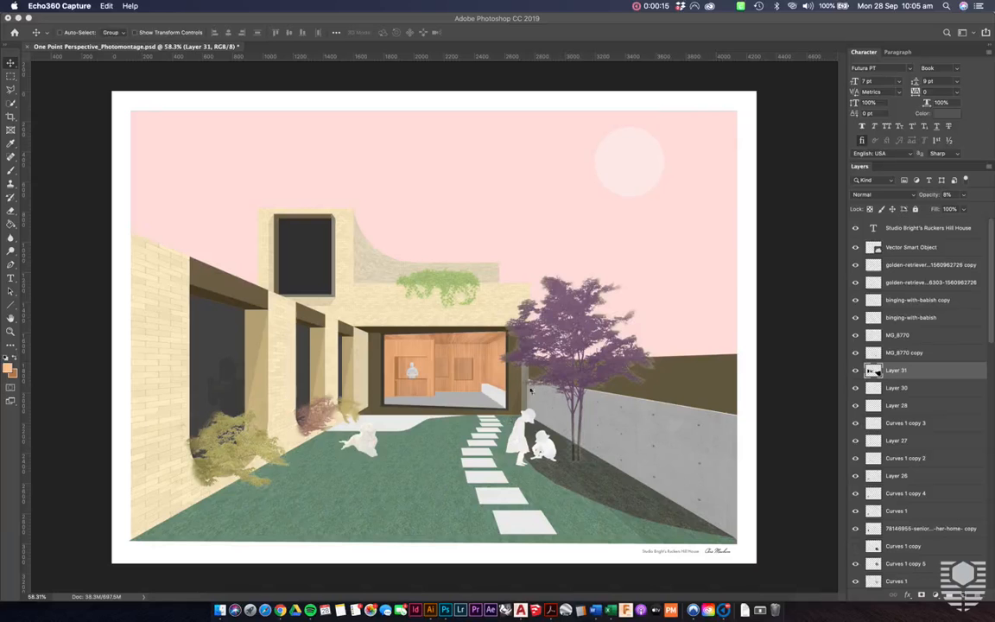
- Compare the Photoshop photomontage with the AutoCAD one point perspective linework it is based on
{"action": "key", "text": "ctrl+Left"}
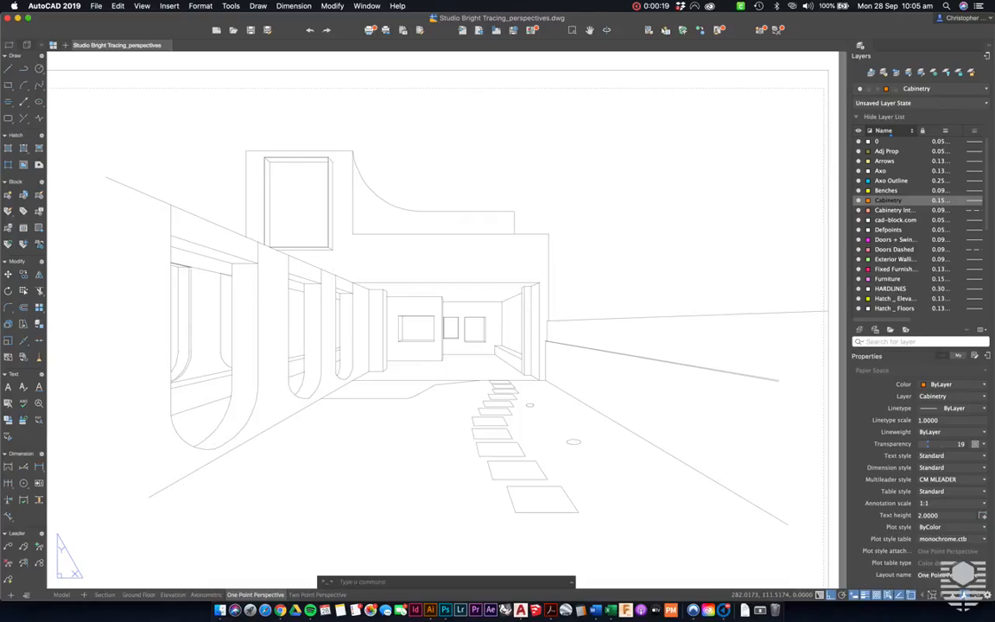
{"action": "key", "text": "ctrl+Right"}
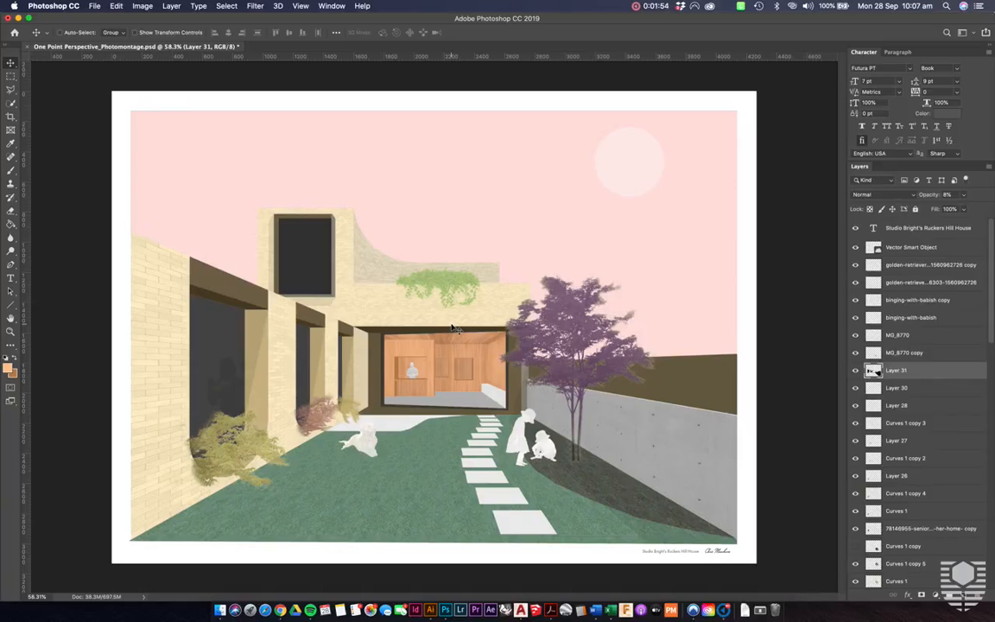
{"action": "key", "text": "ctrl+Left"}
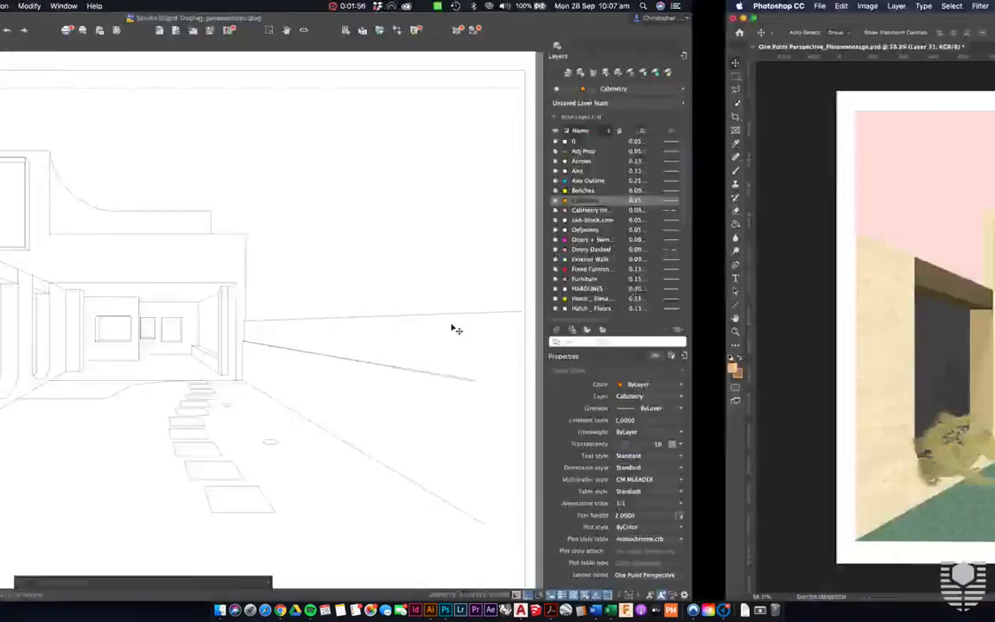
{"action": "key", "text": "ctrl+Right"}
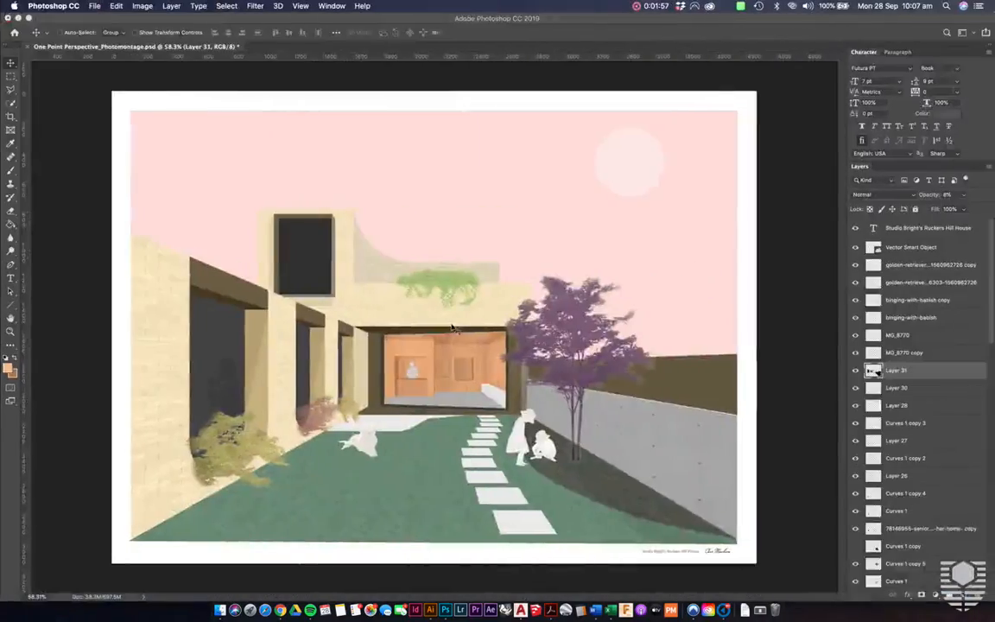
{"action": "key", "text": "ctrl+Left"}
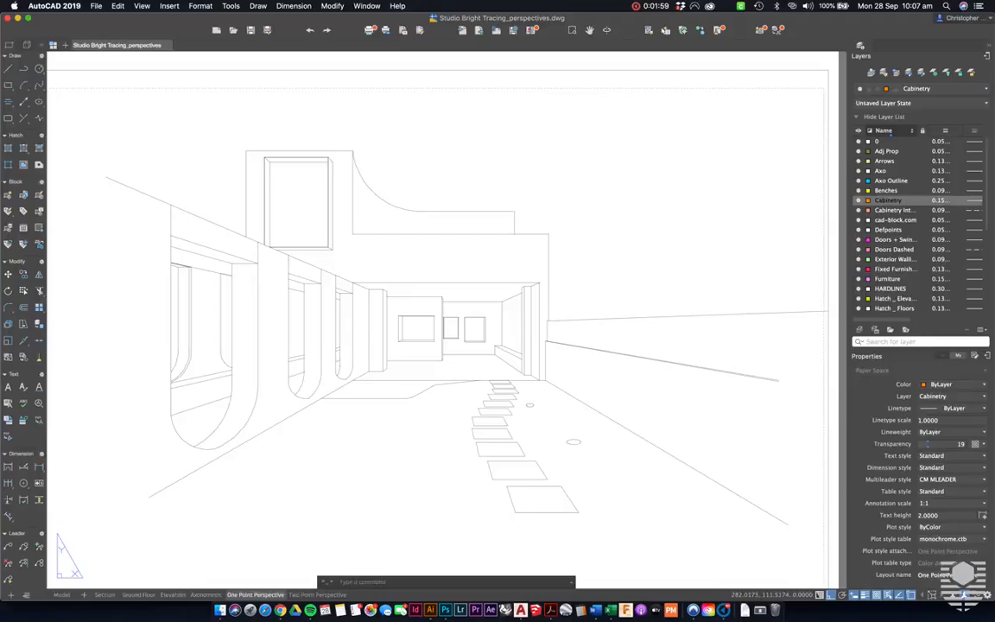
- Switch to Chrome and go from the course's Unit Materials page to the Post-Digital / Photomontage Examples board on Pinterest
{"action": "key", "text": "ctrl+Up"}
{"action": "left_click", "coordinate": [453, 322]}
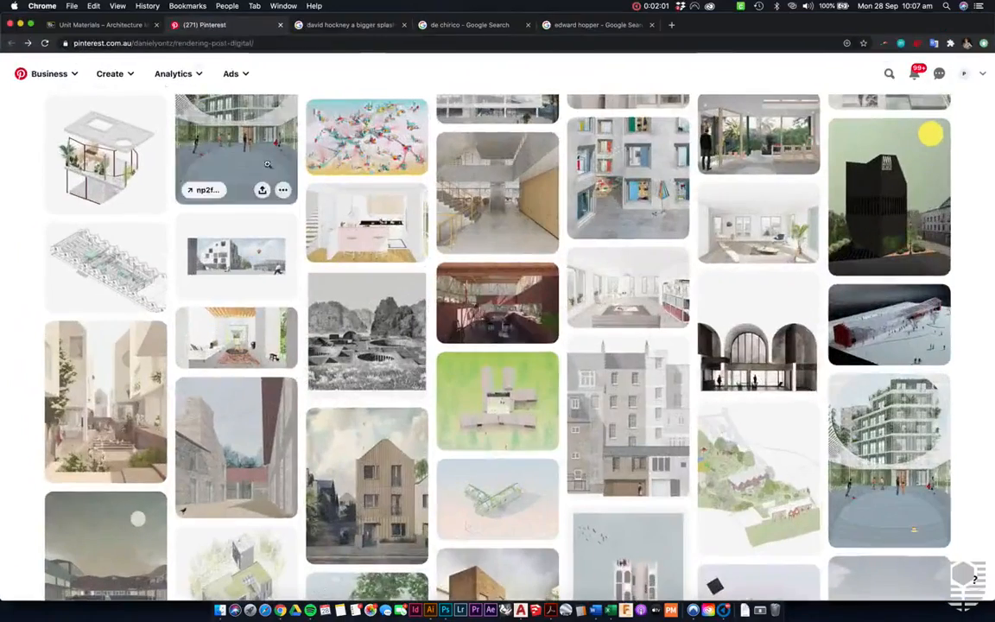
{"action": "left_click", "coordinate": [112, 25]}
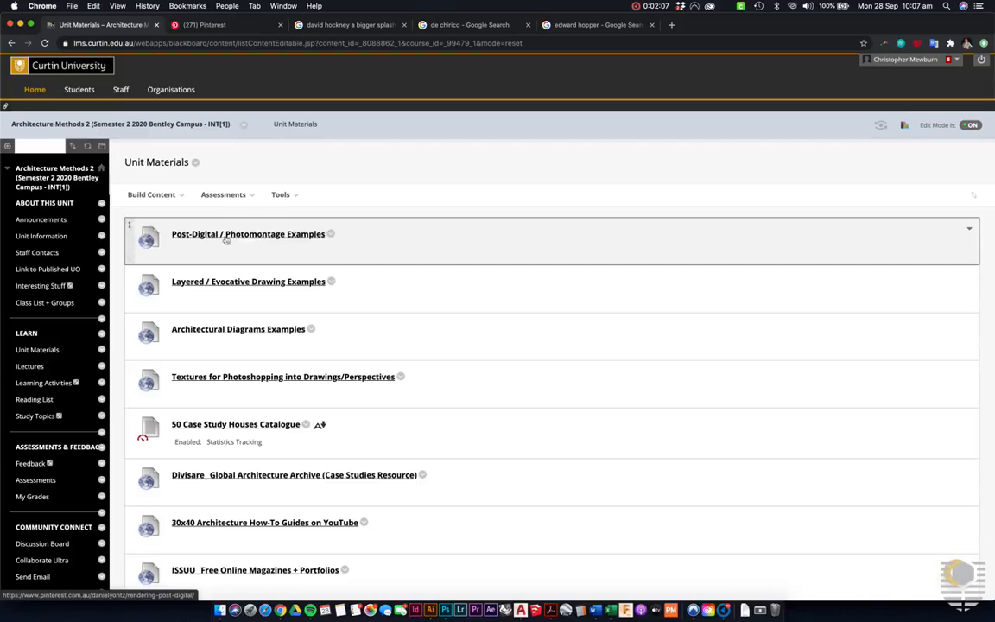
{"action": "left_click", "coordinate": [287, 238]}
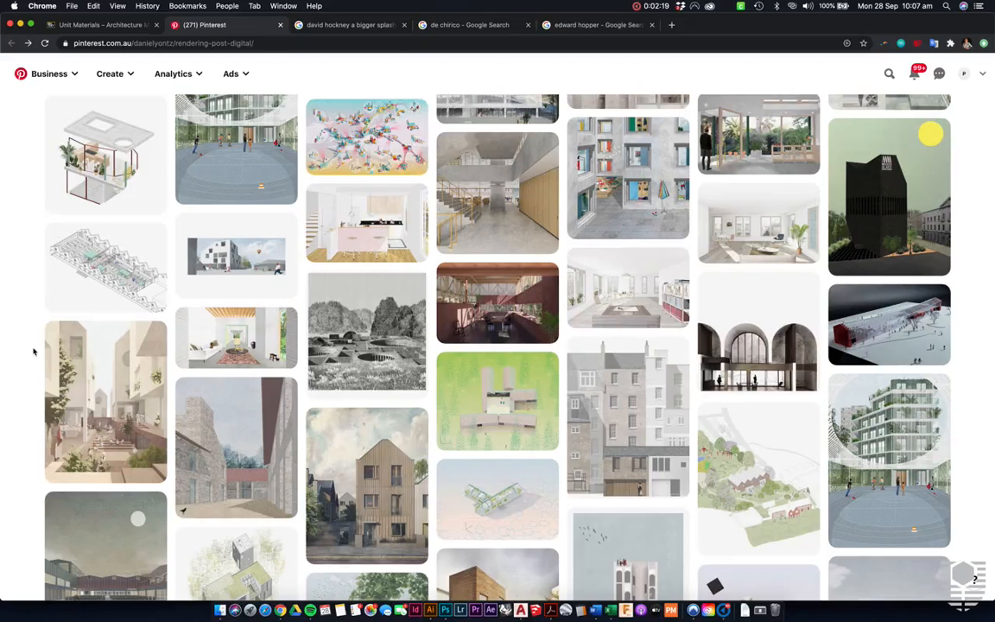
- Browse the Pinterest board of post-digital renderings, examining the colours, textures and flat composition of the example images
{"action": "scroll", "coordinate": [35, 311], "scroll_direction": "up", "scroll_amount": 3}
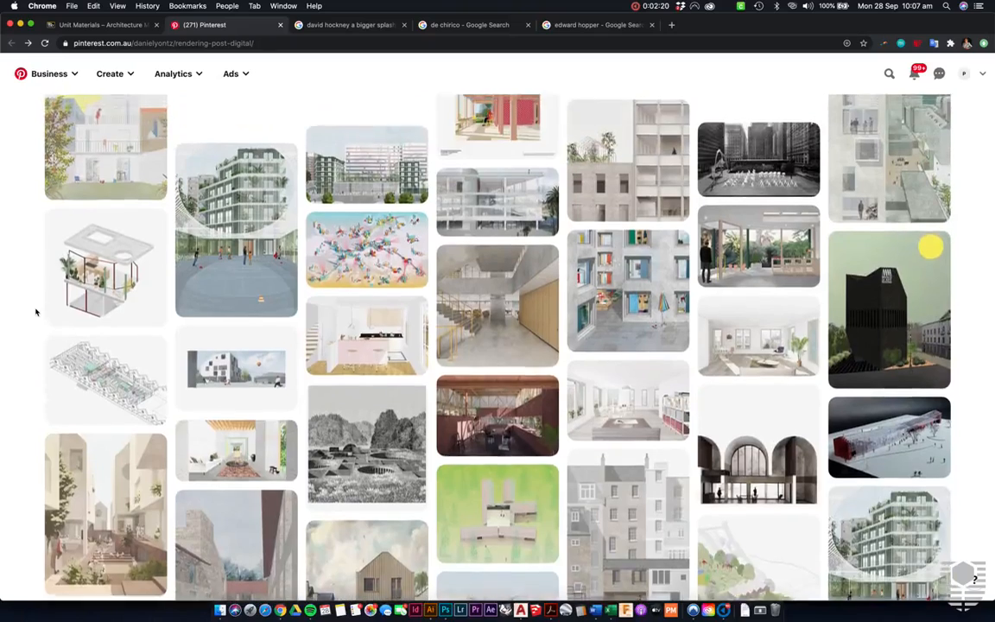
{"action": "scroll", "coordinate": [35, 310], "scroll_direction": "up", "scroll_amount": 2}
{"action": "scroll", "coordinate": [36, 311], "scroll_direction": "down", "scroll_amount": 3}
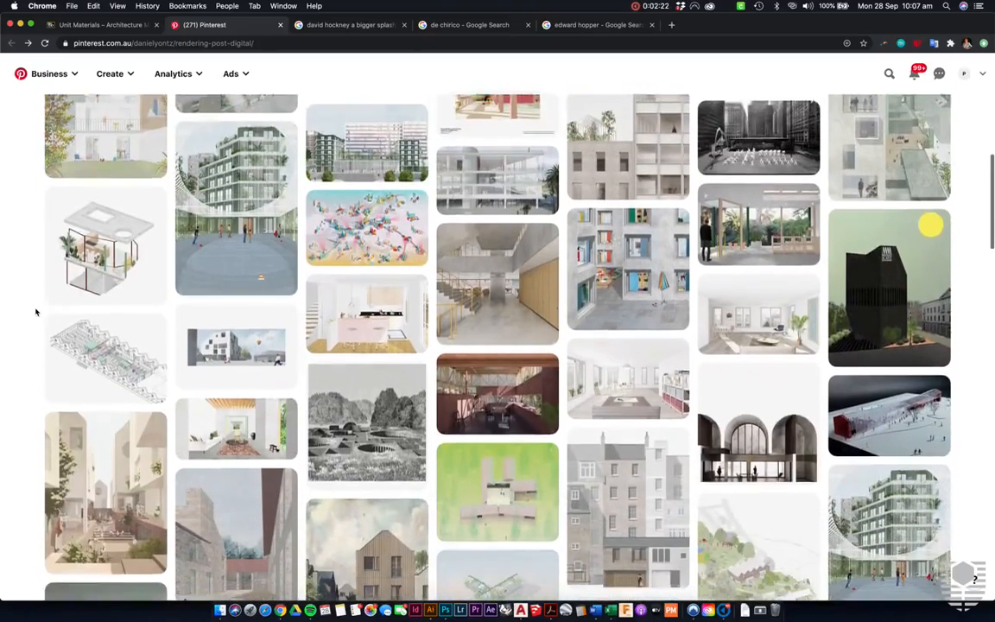
{"action": "scroll", "coordinate": [36, 311], "scroll_direction": "down", "scroll_amount": 2}
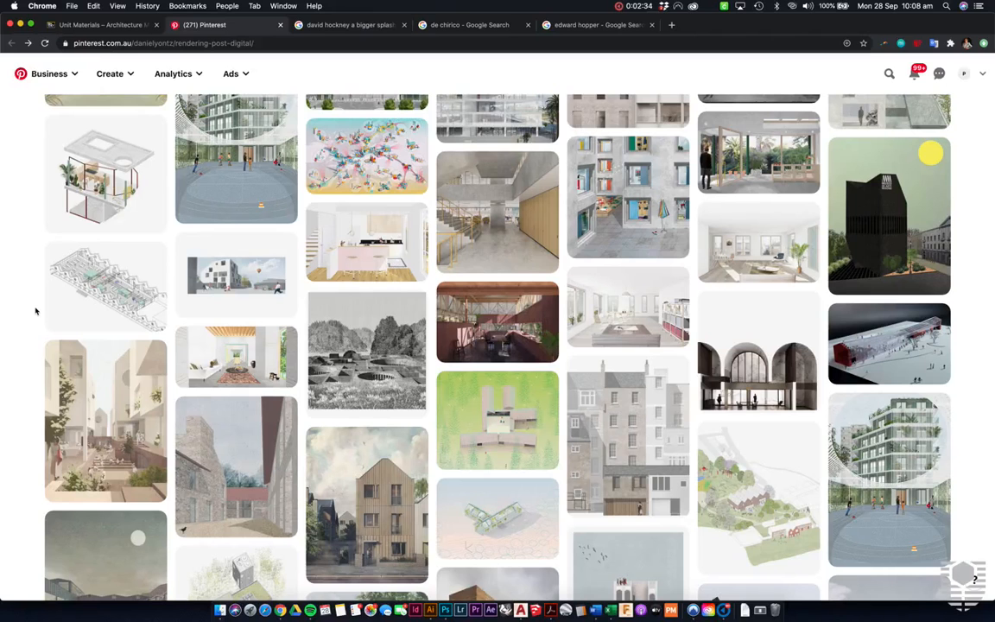
{"action": "scroll", "coordinate": [35, 311], "scroll_direction": "down", "scroll_amount": 3}
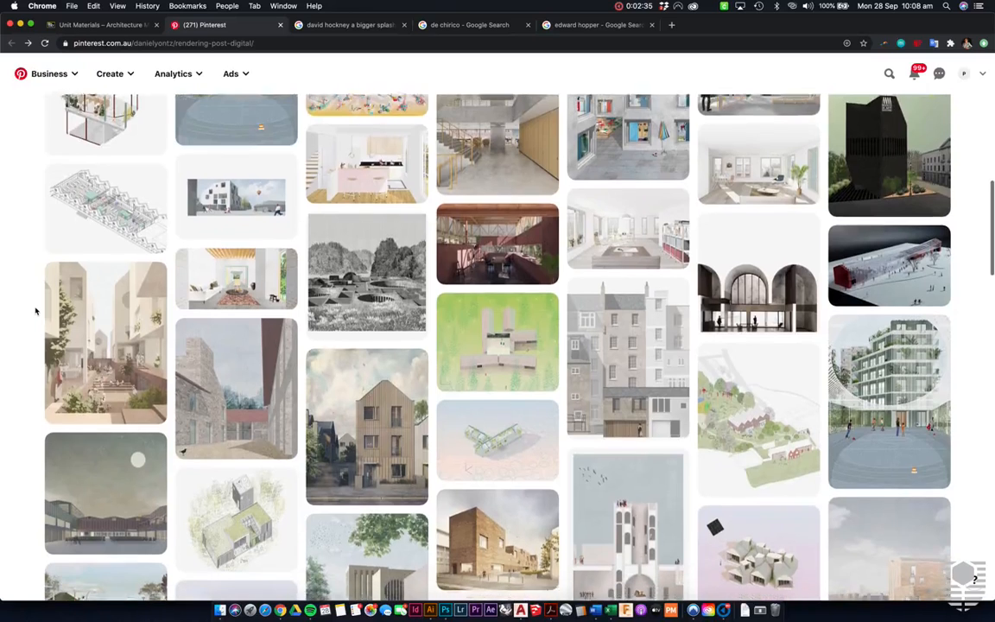
{"action": "scroll", "coordinate": [35, 311], "scroll_direction": "down", "scroll_amount": 3}
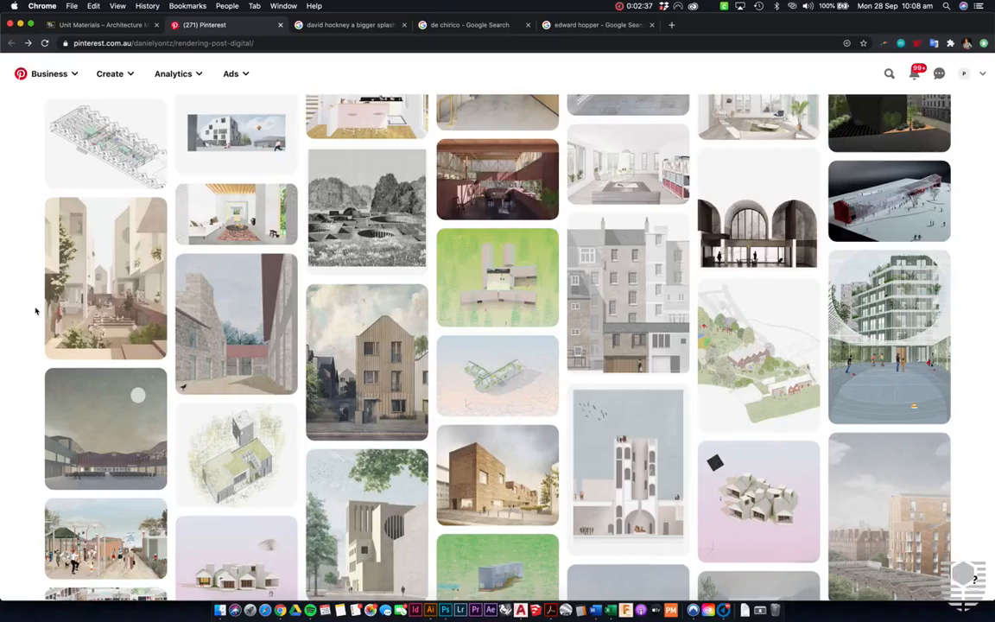
{"action": "scroll", "coordinate": [36, 311], "scroll_direction": "down", "scroll_amount": 5}
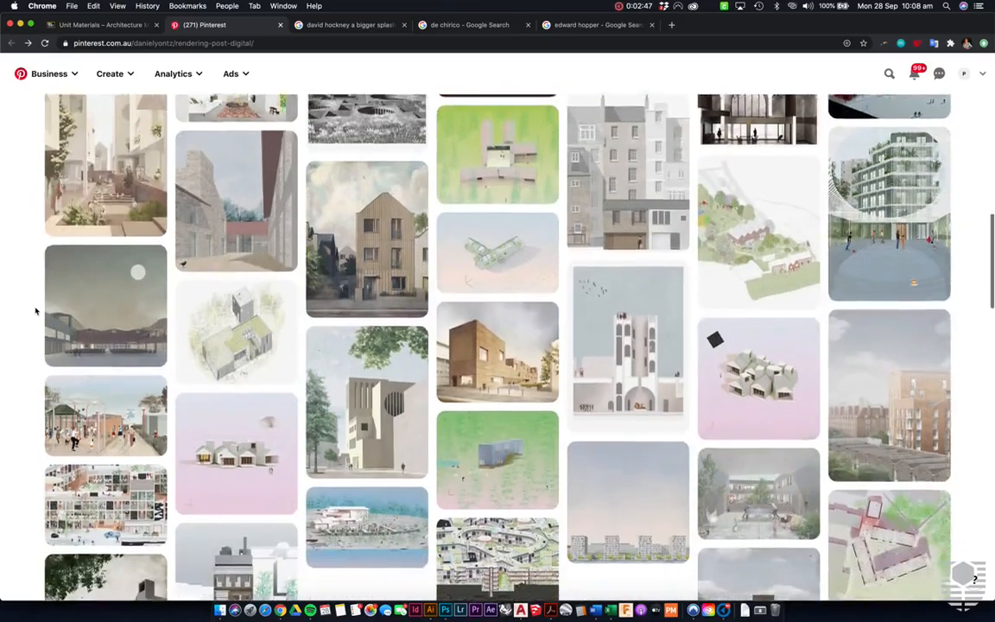
{"action": "scroll", "coordinate": [36, 311], "scroll_direction": "down", "scroll_amount": 5}
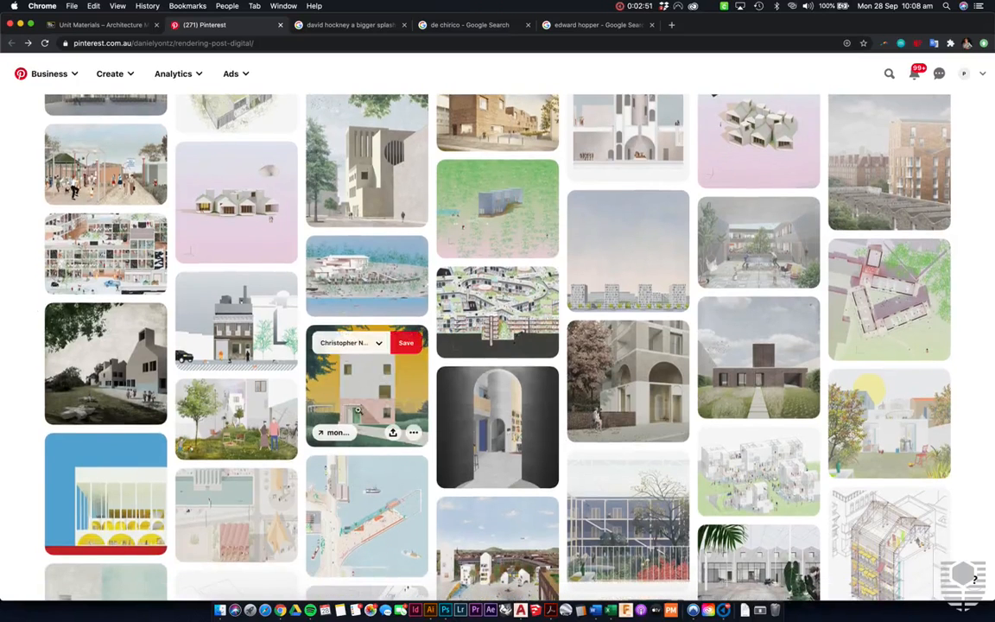
{"action": "scroll", "coordinate": [488, 363], "scroll_direction": "down", "scroll_amount": 1}
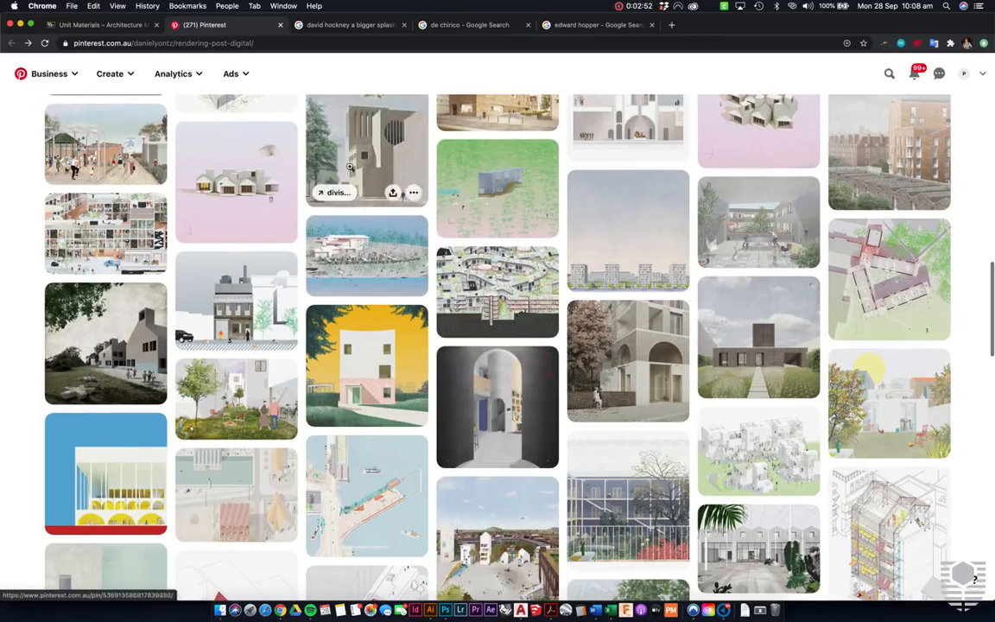
{"action": "scroll", "coordinate": [544, 414], "scroll_direction": "down", "scroll_amount": 1}
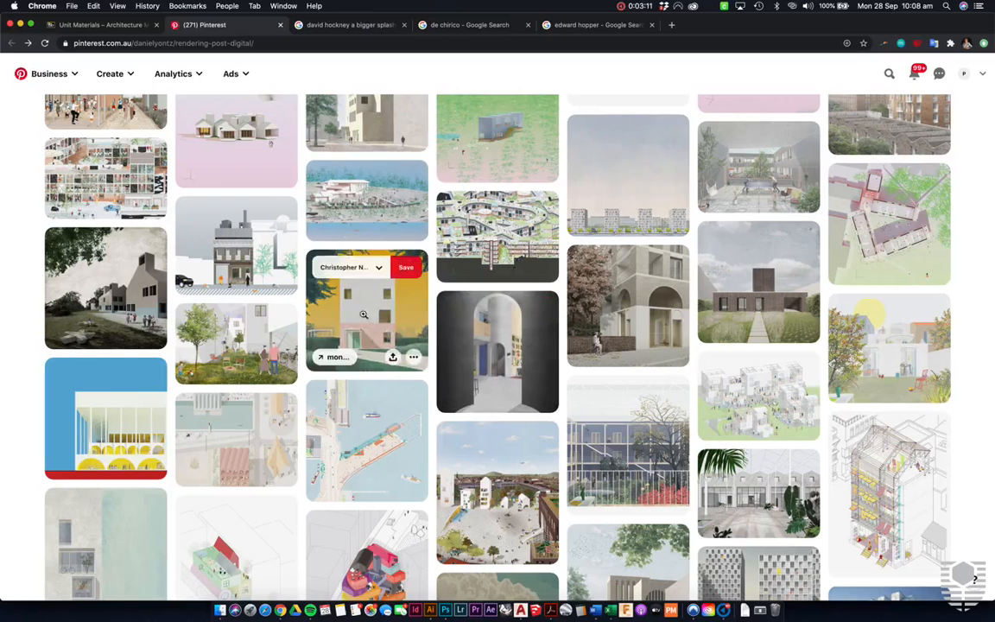
{"action": "scroll", "coordinate": [639, 199], "scroll_direction": "up", "scroll_amount": 2}
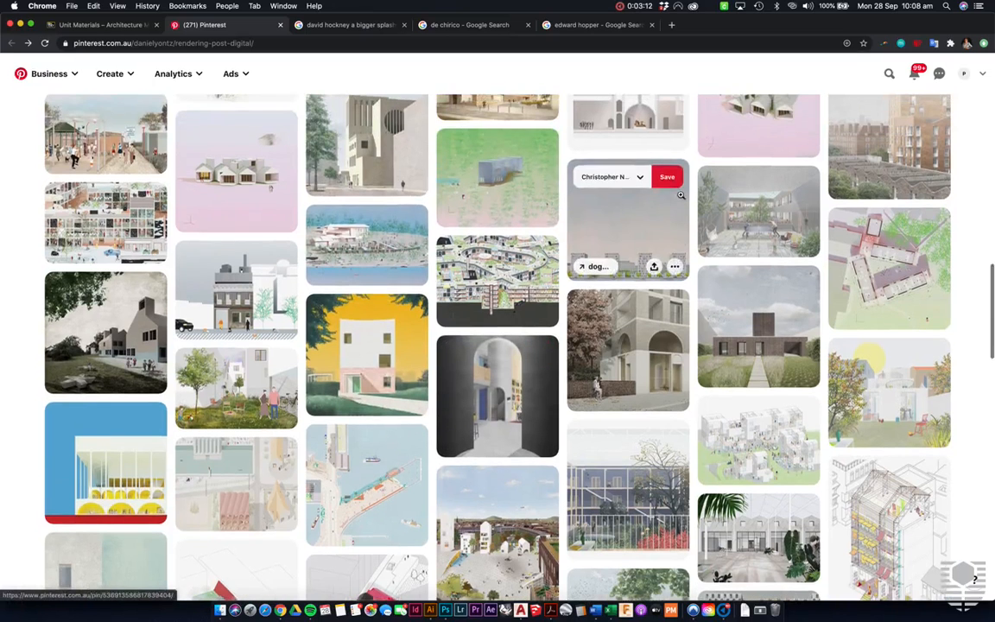
- View David Hockney's A Bigger Splash in the image results and compare it with the Photoshop photomontage
{"action": "left_click", "coordinate": [347, 26]}
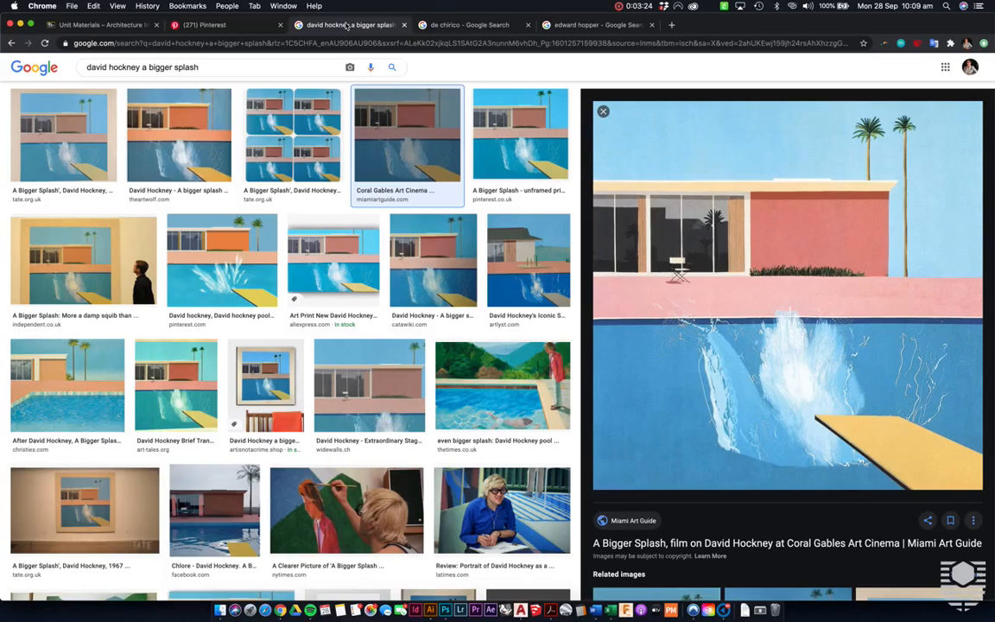
{"action": "key", "text": "ctrl+Right"}
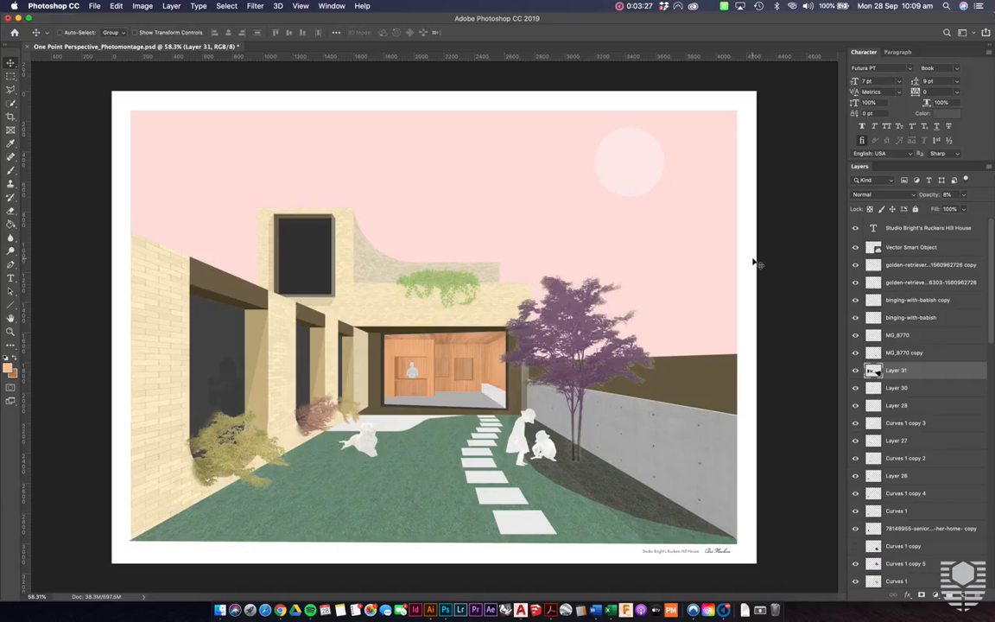
- Return to Chrome and preview the Christie's Piazza d'Italia painting in the de Chirico image results
{"action": "key", "text": "ctrl+Left"}
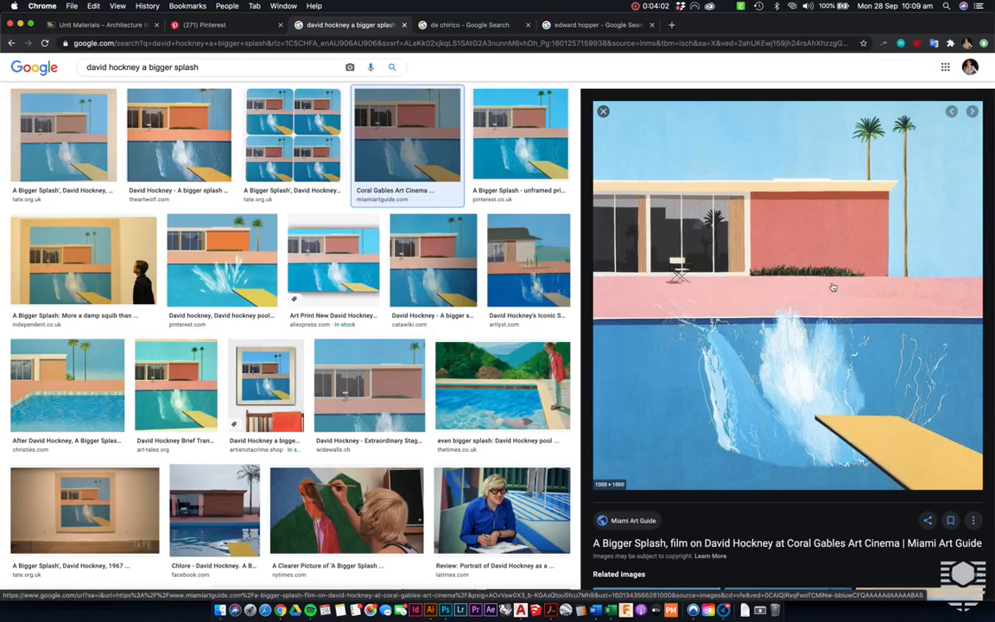
{"action": "left_click", "coordinate": [464, 26]}
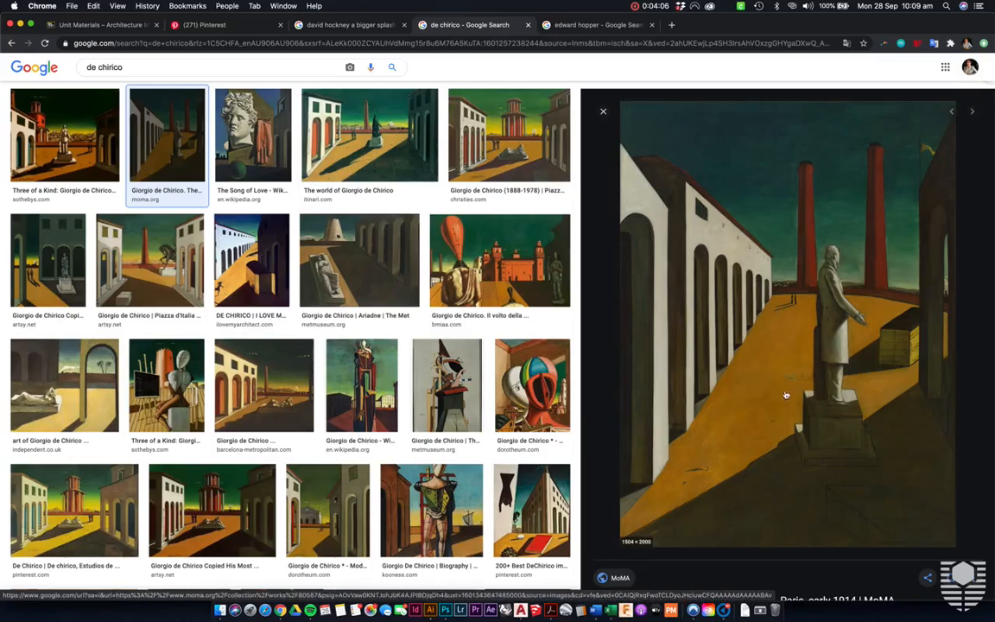
{"action": "left_click", "coordinate": [508, 139]}
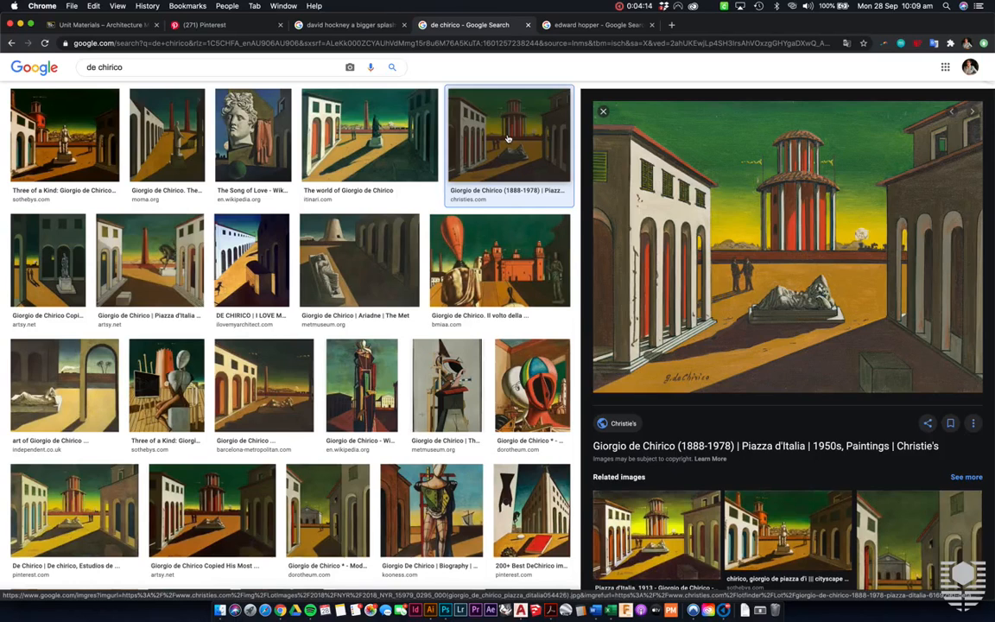
- In the Edward Hopper image results, preview the Sotheby's diner painting and then the framed Morning Sun painting
{"action": "left_click", "coordinate": [574, 26]}
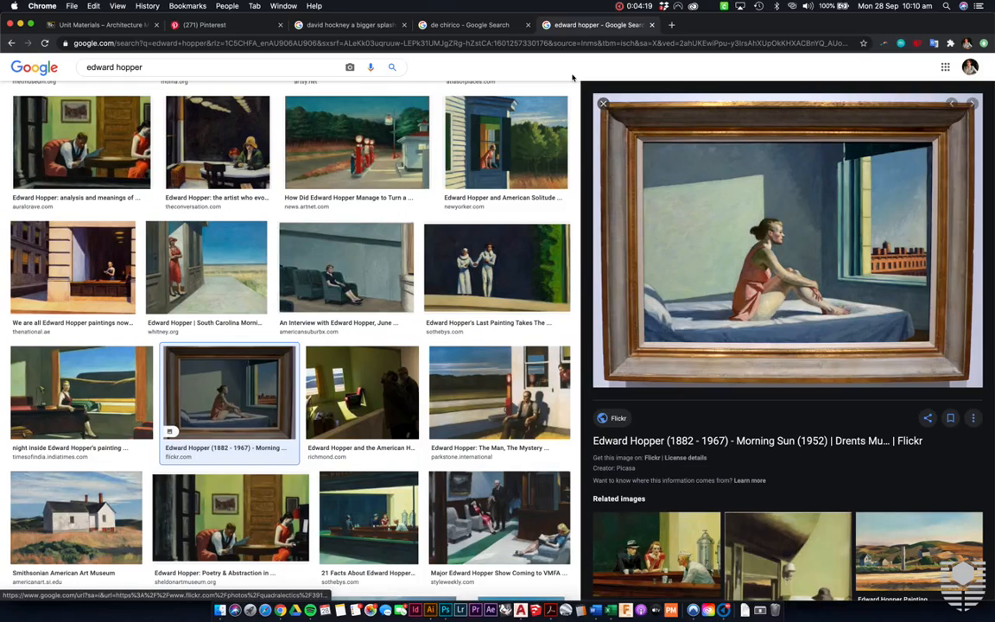
{"action": "scroll", "coordinate": [212, 152], "scroll_direction": "up", "scroll_amount": 1}
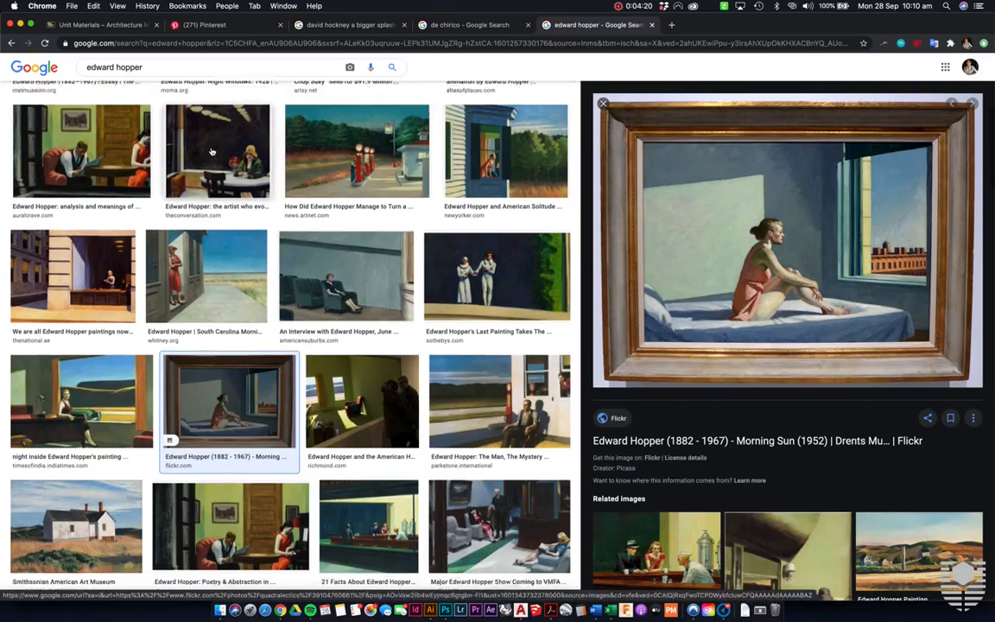
{"action": "scroll", "coordinate": [212, 152], "scroll_direction": "down", "scroll_amount": 2}
{"action": "left_click", "coordinate": [374, 499]}
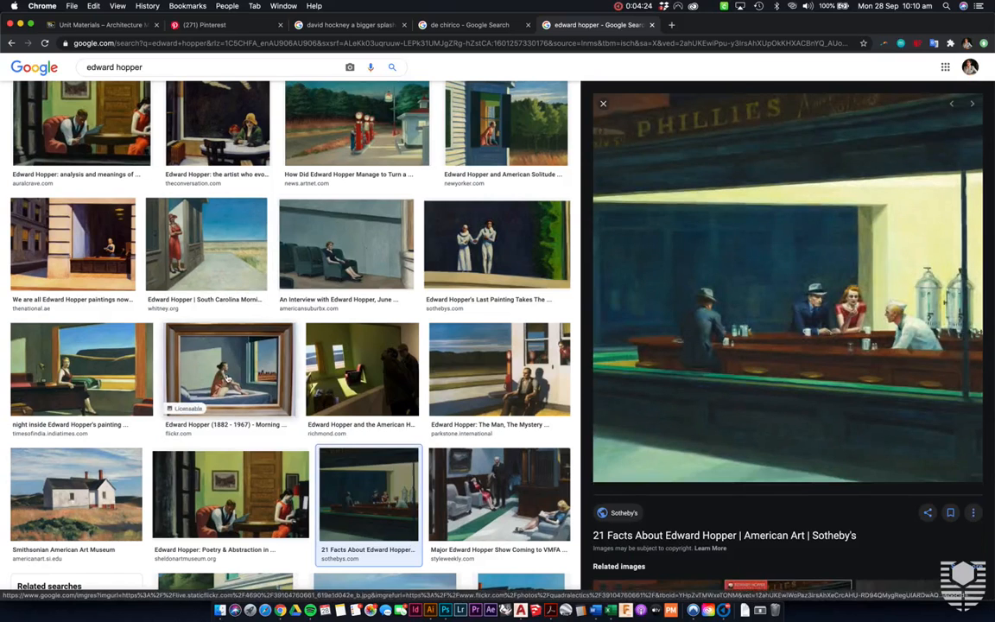
{"action": "left_click", "coordinate": [227, 378]}
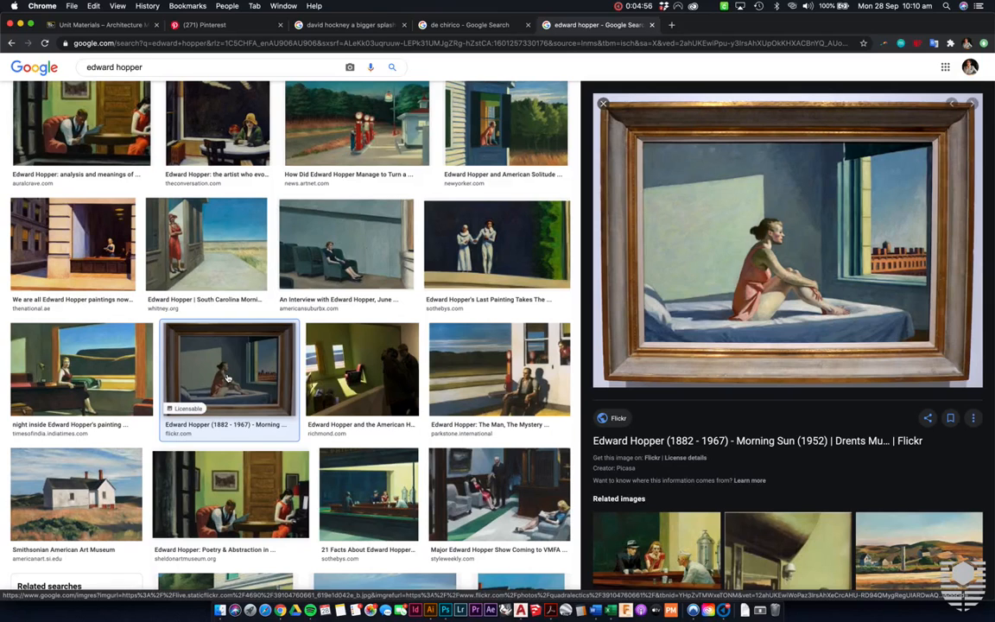
- Switch to Photoshop and examine the photomontage's whole layer stack, including the white brick texture, sky and background layers
{"action": "key", "text": "ctrl+Right"}
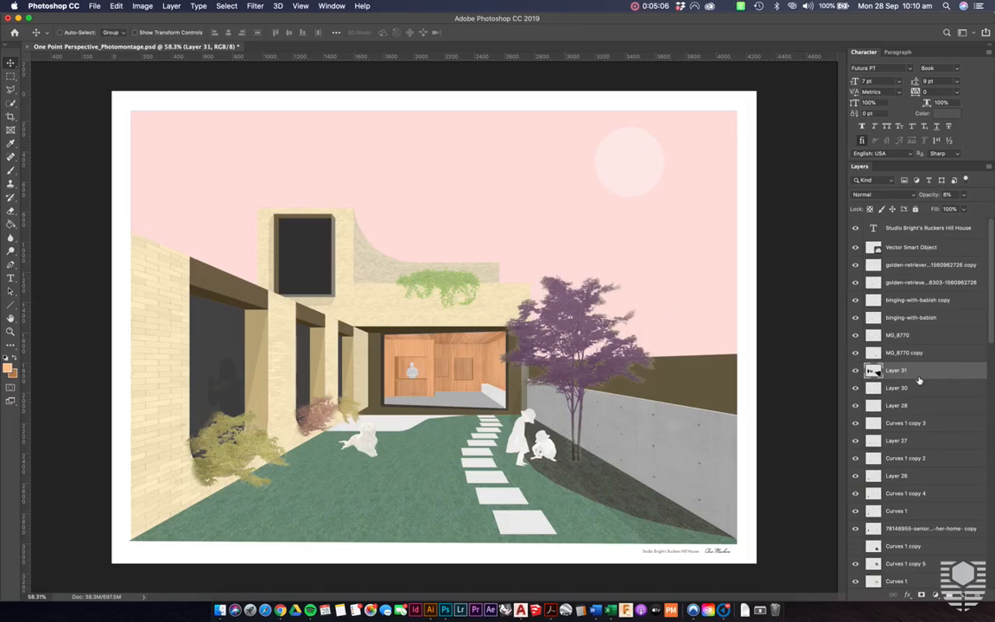
{"action": "scroll", "coordinate": [919, 380], "scroll_direction": "down", "scroll_amount": 1}
{"action": "scroll", "coordinate": [919, 380], "scroll_direction": "down", "scroll_amount": 15}
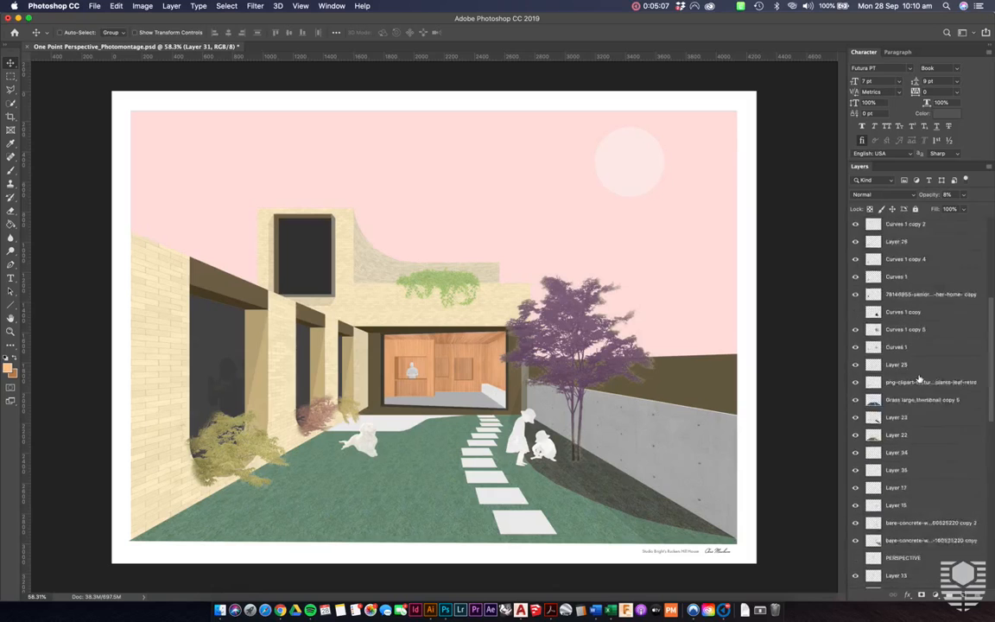
{"action": "scroll", "coordinate": [919, 378], "scroll_direction": "down", "scroll_amount": 8}
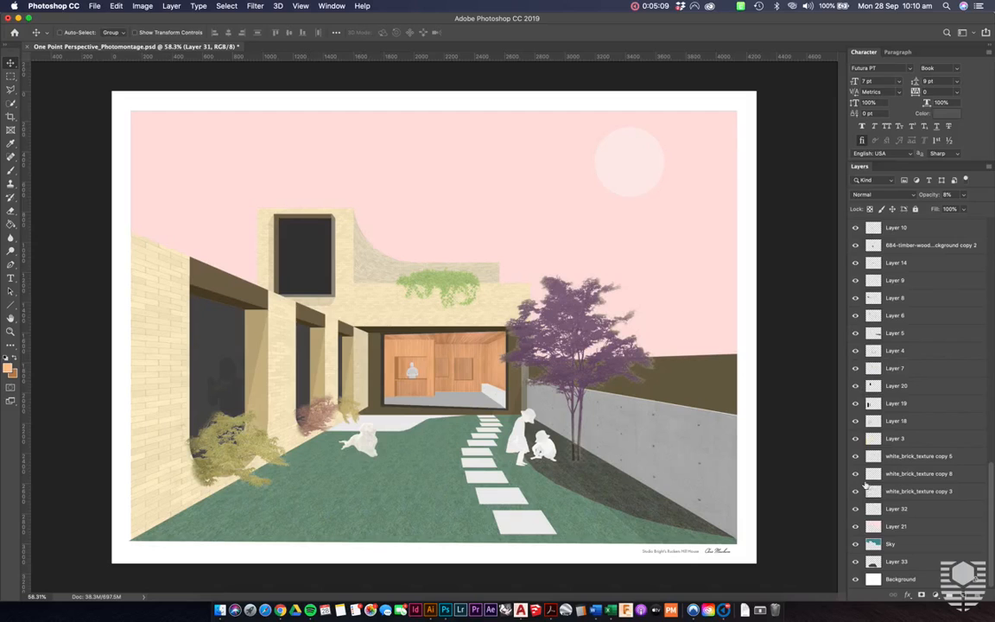
{"action": "mouse_move", "coordinate": [856, 492]}
{"action": "left_mouse_down"}
{"action": "mouse_move", "coordinate": [855, 457]}
{"action": "mouse_move", "coordinate": [855, 493]}
{"action": "left_mouse_up"}
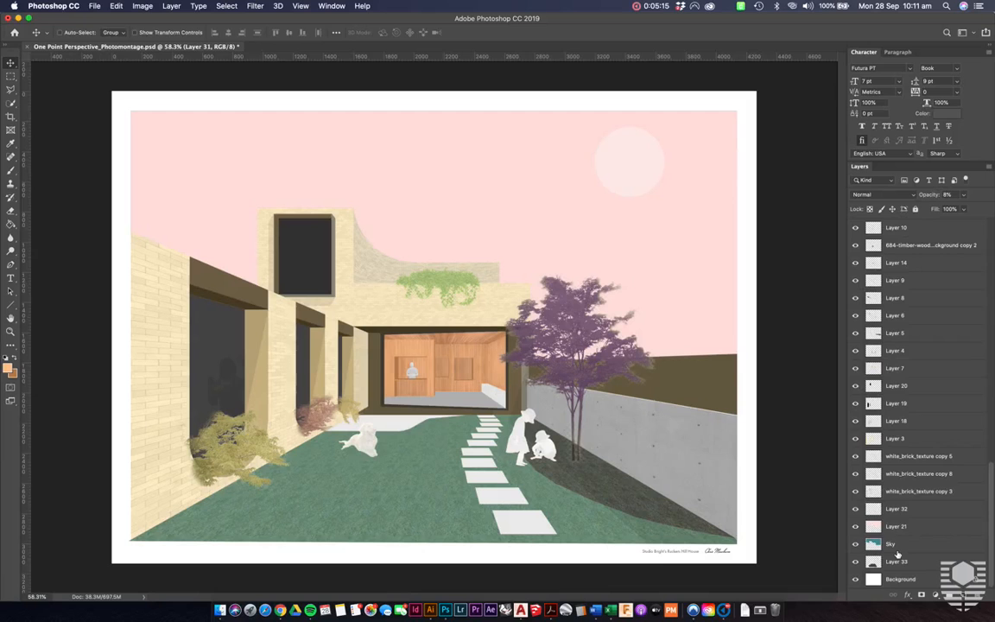
{"action": "scroll", "coordinate": [899, 553], "scroll_direction": "up", "scroll_amount": 5}
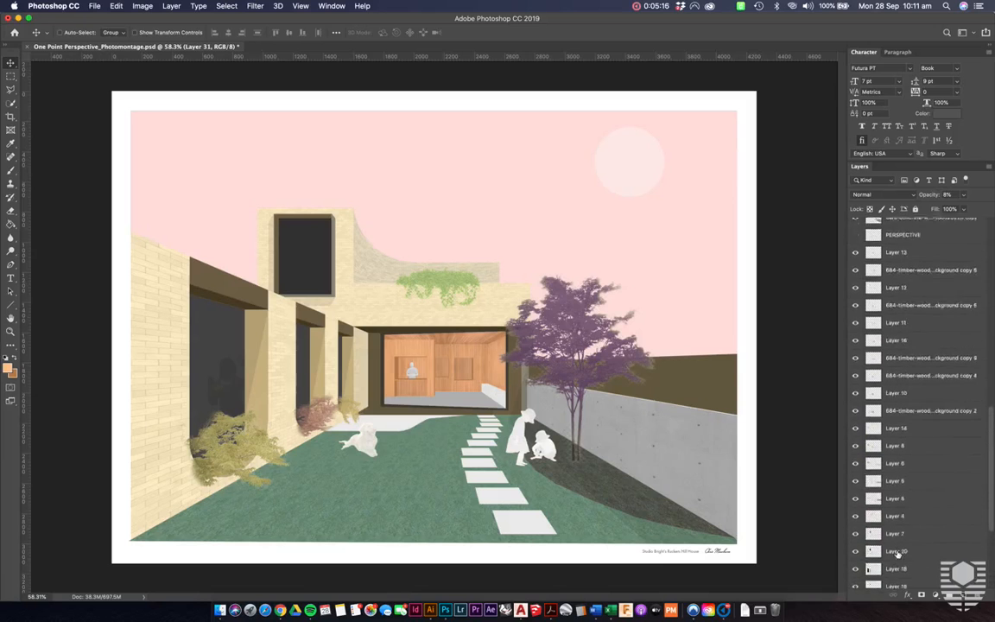
{"action": "scroll", "coordinate": [898, 553], "scroll_direction": "up", "scroll_amount": 5}
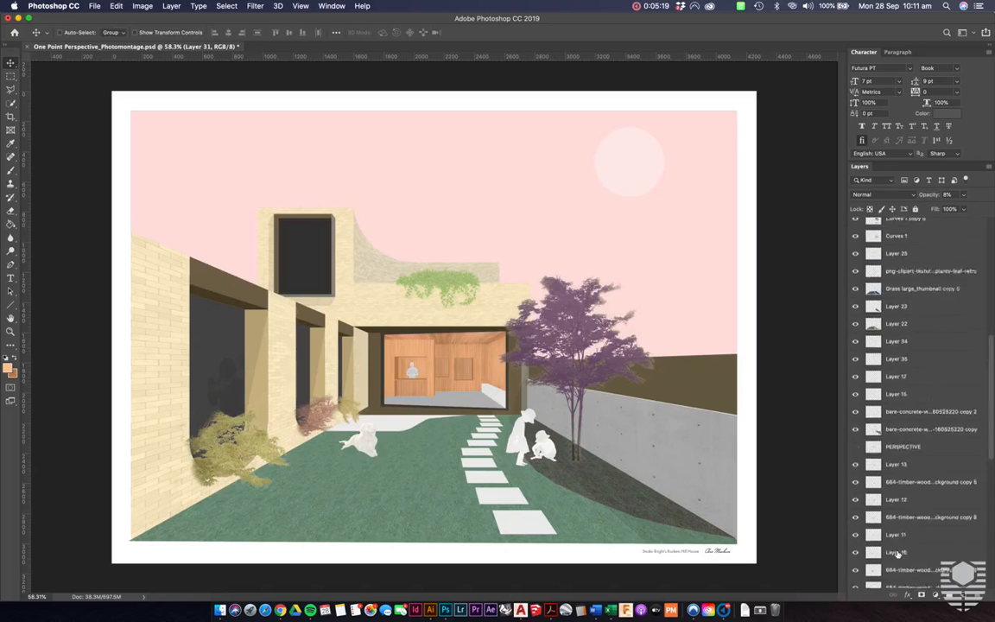
{"action": "scroll", "coordinate": [920, 449], "scroll_direction": "up", "scroll_amount": 5}
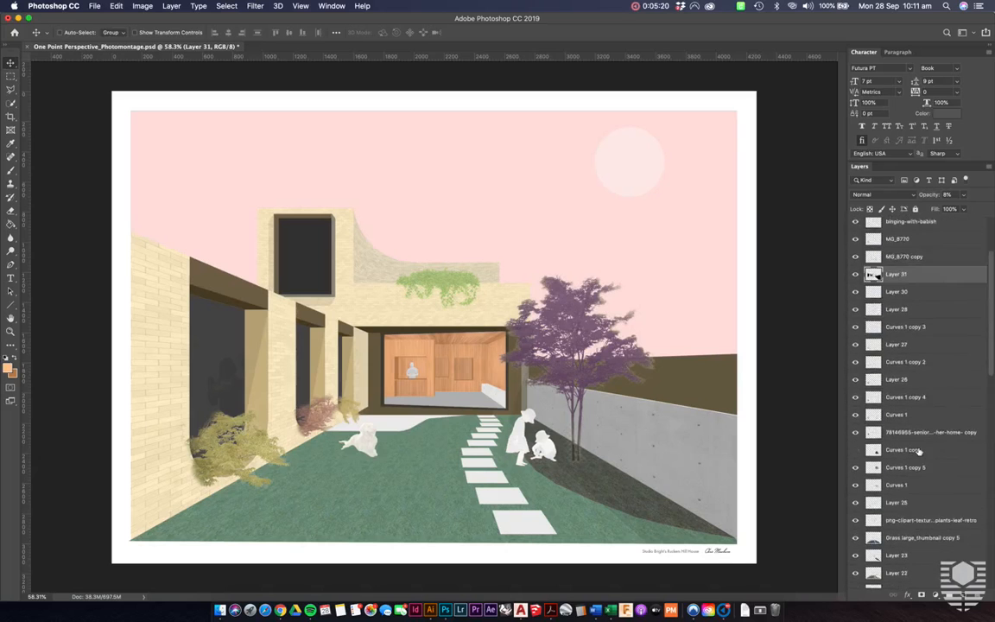
{"action": "scroll", "coordinate": [919, 450], "scroll_direction": "up", "scroll_amount": 3}
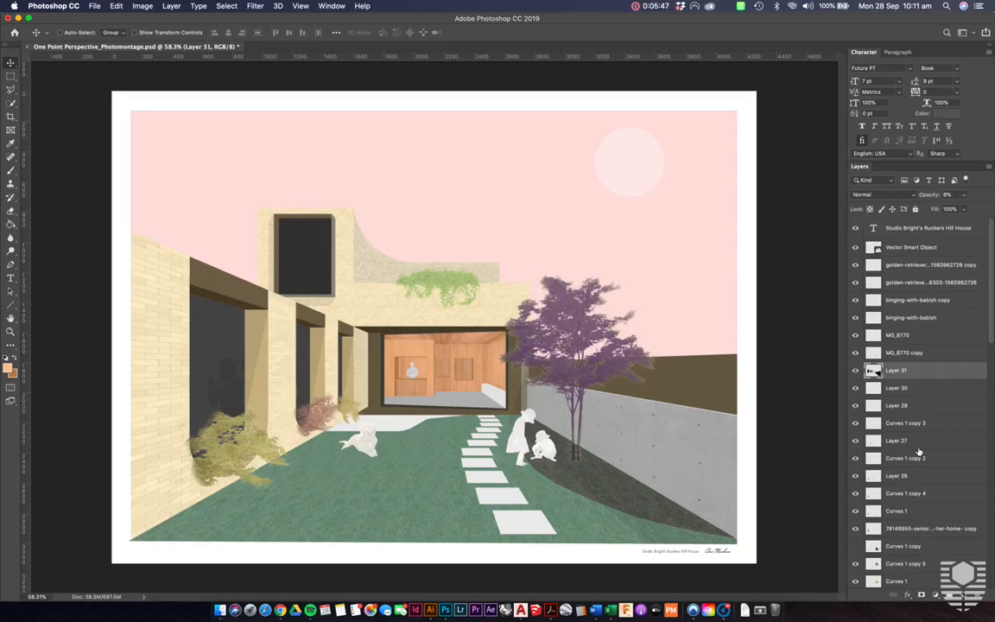
- Hide all layers from the title text down through Layer 25, including the figures, dog, tree and shadow curves
{"action": "scroll", "coordinate": [919, 455], "scroll_direction": "down", "scroll_amount": 1}
{"action": "left_click_drag", "start_coordinate": [855, 227], "coordinate": [856, 510]}
{"action": "scroll", "coordinate": [856, 510], "scroll_direction": "down", "scroll_amount": 4}
{"action": "left_click", "coordinate": [855, 456]}
{"action": "left_click", "coordinate": [855, 490]}
{"action": "left_click", "coordinate": [855, 509]}
{"action": "left_click", "coordinate": [855, 526]}
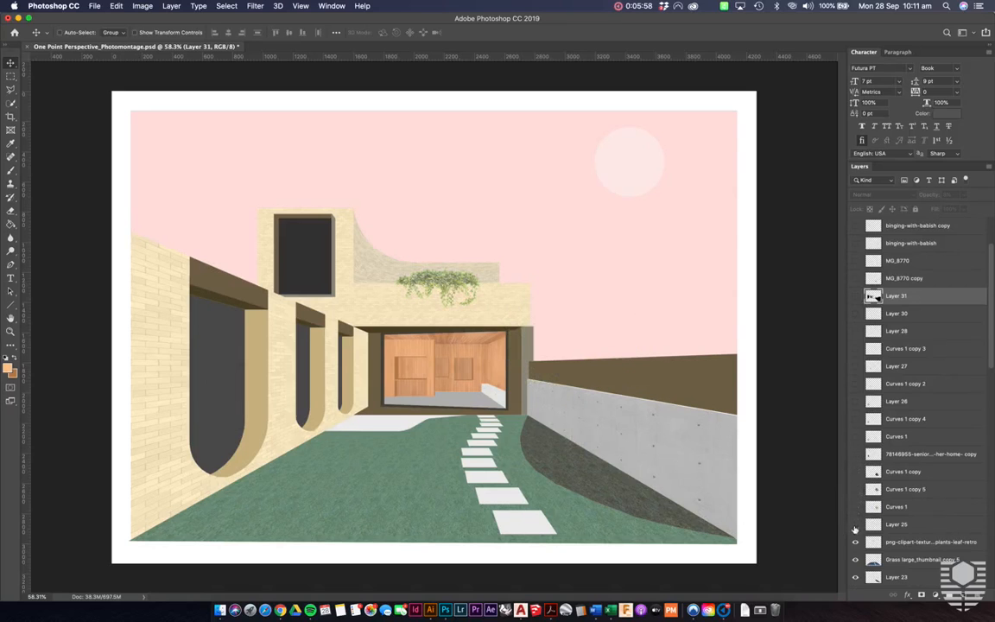
- Hide the ivy clipart, Grass large_thumbnail copy 5, Layer 23 and Layer 22
{"action": "scroll", "coordinate": [855, 527], "scroll_direction": "down", "scroll_amount": 4}
{"action": "left_click", "coordinate": [855, 449]}
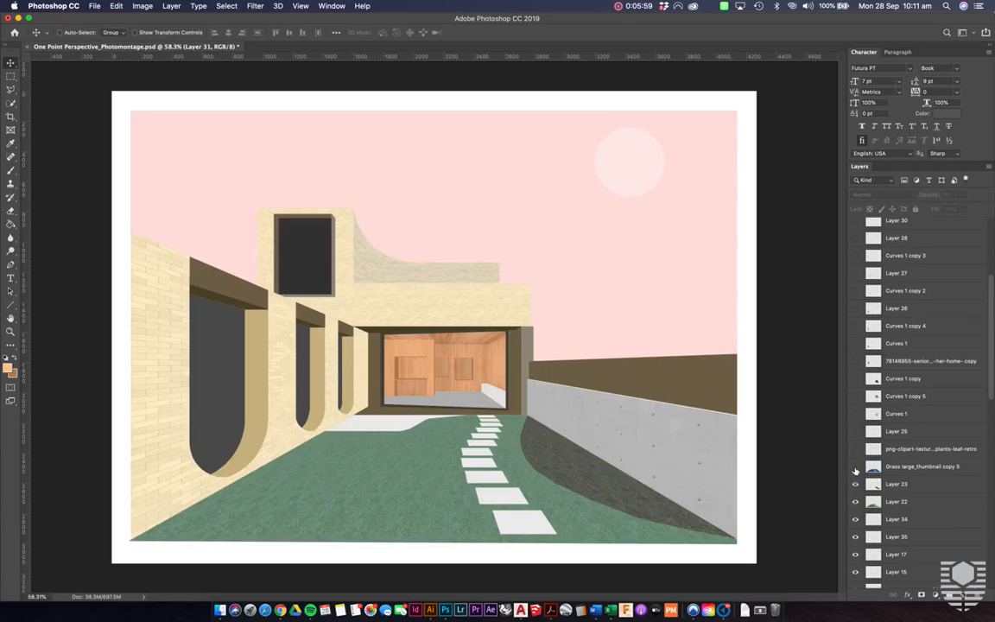
{"action": "left_click", "coordinate": [856, 466]}
{"action": "left_click", "coordinate": [855, 483]}
{"action": "left_click", "coordinate": [855, 501]}
- Hide Layers 34, 35, 17 and 15 together with the two bare-concrete wall texture layers
{"action": "scroll", "coordinate": [855, 503], "scroll_direction": "down", "scroll_amount": 5}
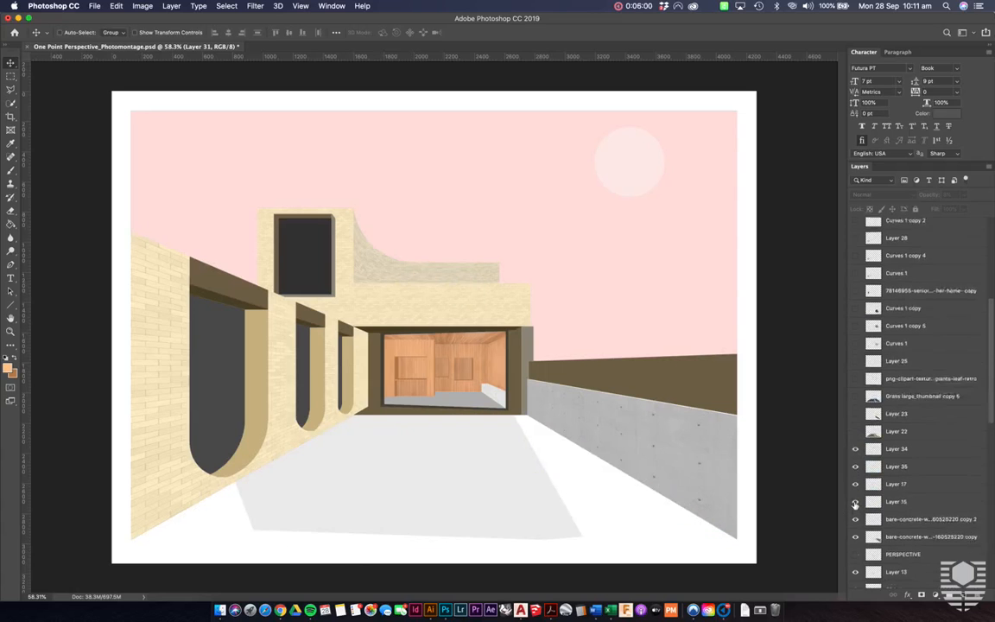
{"action": "left_click", "coordinate": [855, 411]}
{"action": "left_click", "coordinate": [855, 428]}
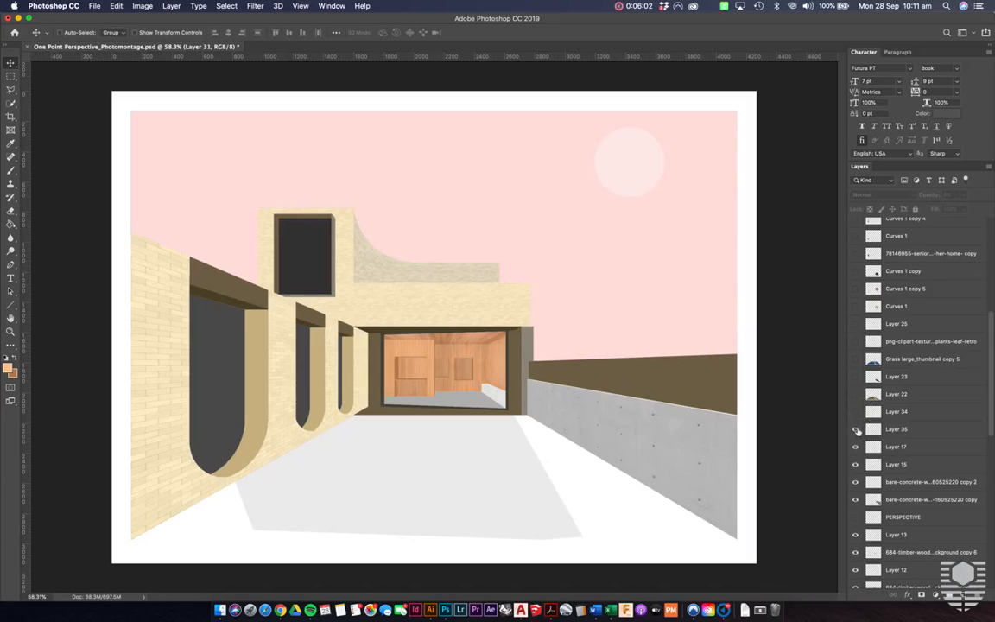
{"action": "left_click", "coordinate": [855, 446]}
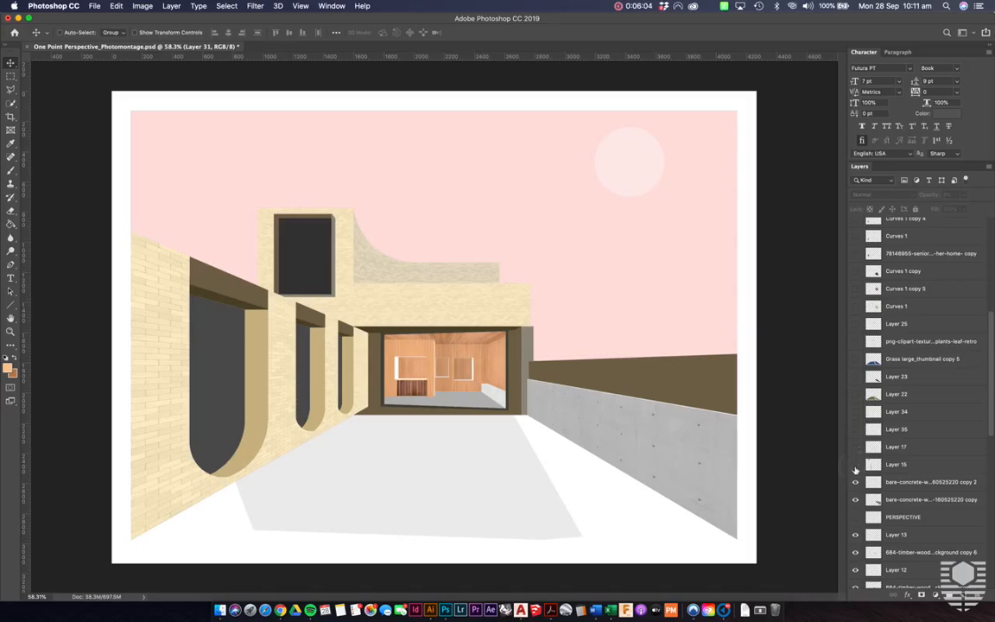
{"action": "left_click", "coordinate": [855, 463]}
{"action": "left_click", "coordinate": [855, 484]}
{"action": "left_click", "coordinate": [855, 501]}
- Hide the layers from Layer 13 down through the 684-timber-wood background copy 4, clearing most of the timber interior
{"action": "scroll", "coordinate": [855, 506], "scroll_direction": "down", "scroll_amount": 3}
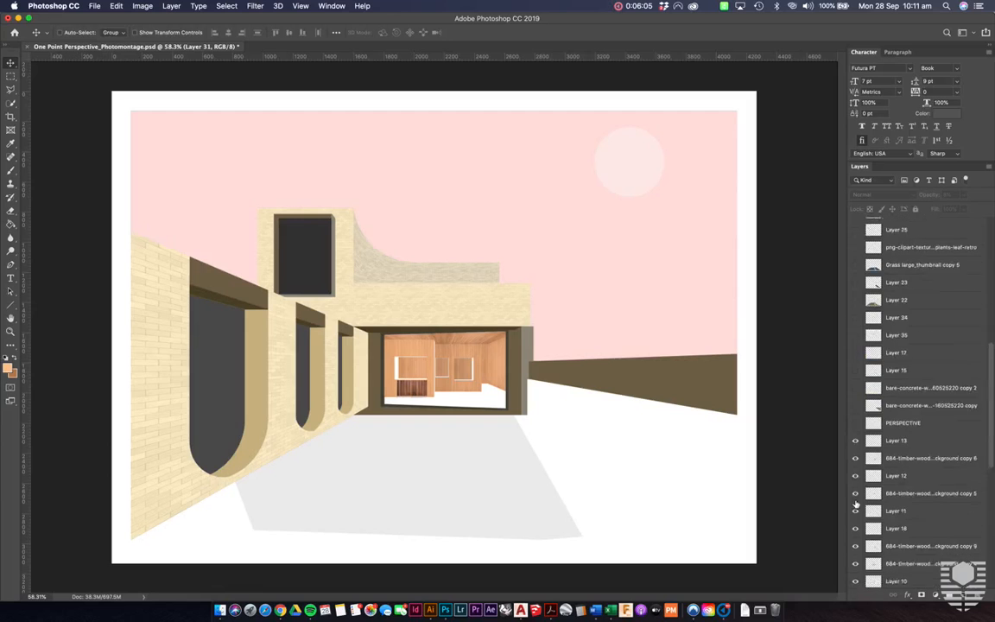
{"action": "left_click", "coordinate": [855, 424]}
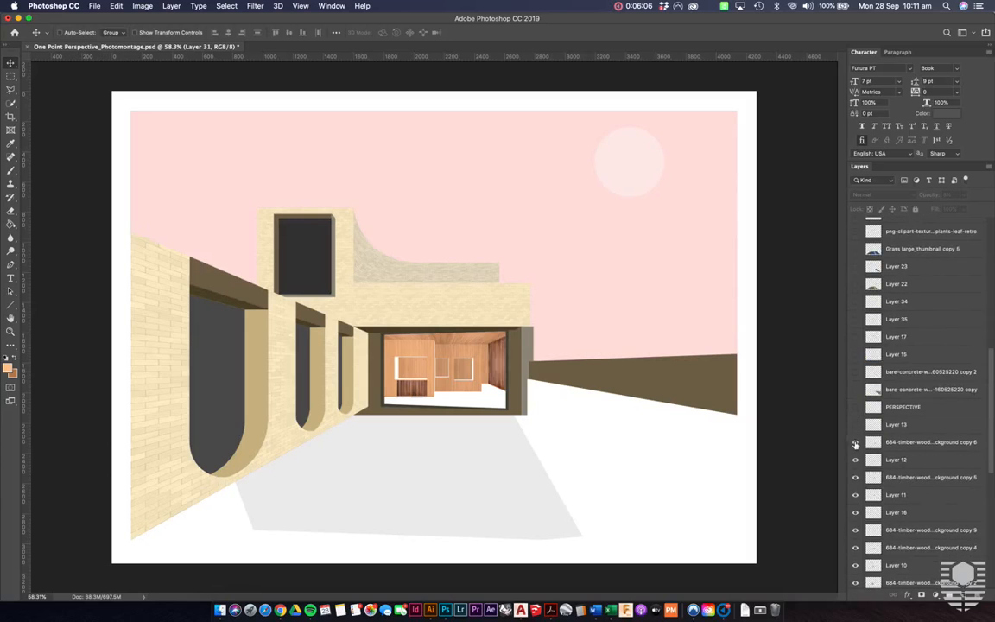
{"action": "left_click", "coordinate": [855, 442]}
{"action": "scroll", "coordinate": [855, 445], "scroll_direction": "down", "scroll_amount": 5}
{"action": "left_click", "coordinate": [855, 364]}
{"action": "left_click", "coordinate": [855, 381]}
{"action": "left_click", "coordinate": [855, 399]}
{"action": "left_click", "coordinate": [855, 417]}
{"action": "left_click", "coordinate": [855, 435]}
{"action": "left_click", "coordinate": [856, 452]}
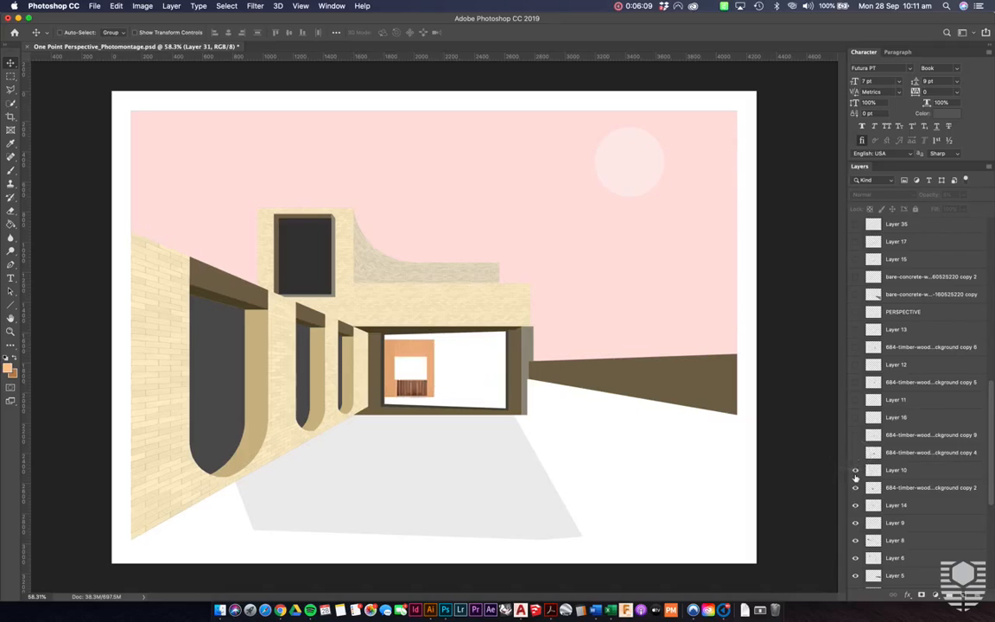
- Hide Layer 10, the 684-timber-wood background copy 2 and Layers 14, 9, 8 and 6
{"action": "left_click", "coordinate": [855, 470]}
{"action": "scroll", "coordinate": [855, 478], "scroll_direction": "down", "scroll_amount": 3}
{"action": "left_click", "coordinate": [855, 441]}
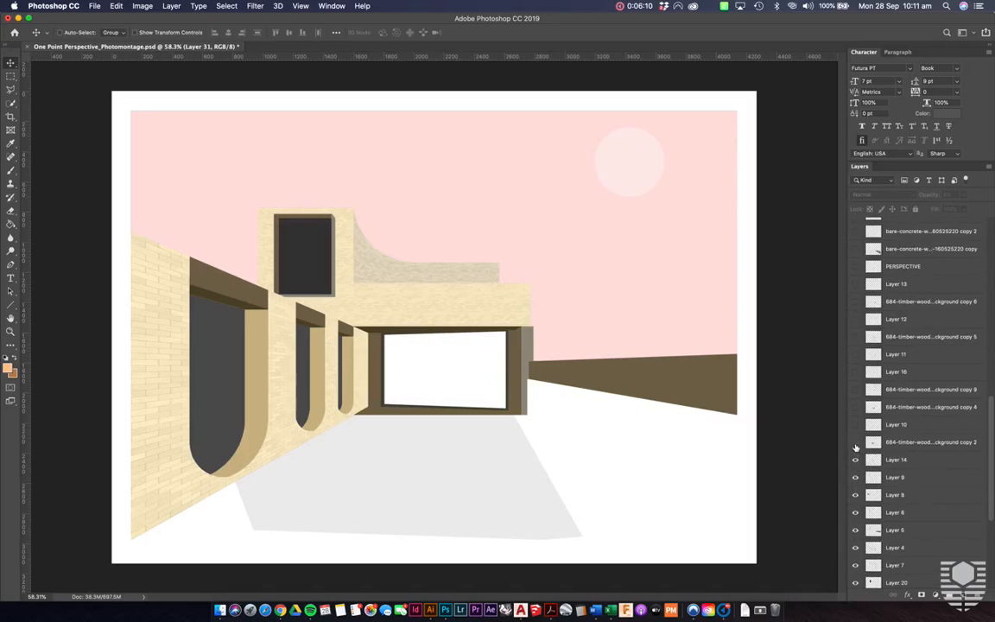
{"action": "left_click", "coordinate": [855, 459]}
{"action": "left_click", "coordinate": [855, 477]}
{"action": "scroll", "coordinate": [855, 476], "scroll_direction": "down", "scroll_amount": 3}
{"action": "left_click", "coordinate": [855, 446]}
{"action": "left_click", "coordinate": [855, 465]}
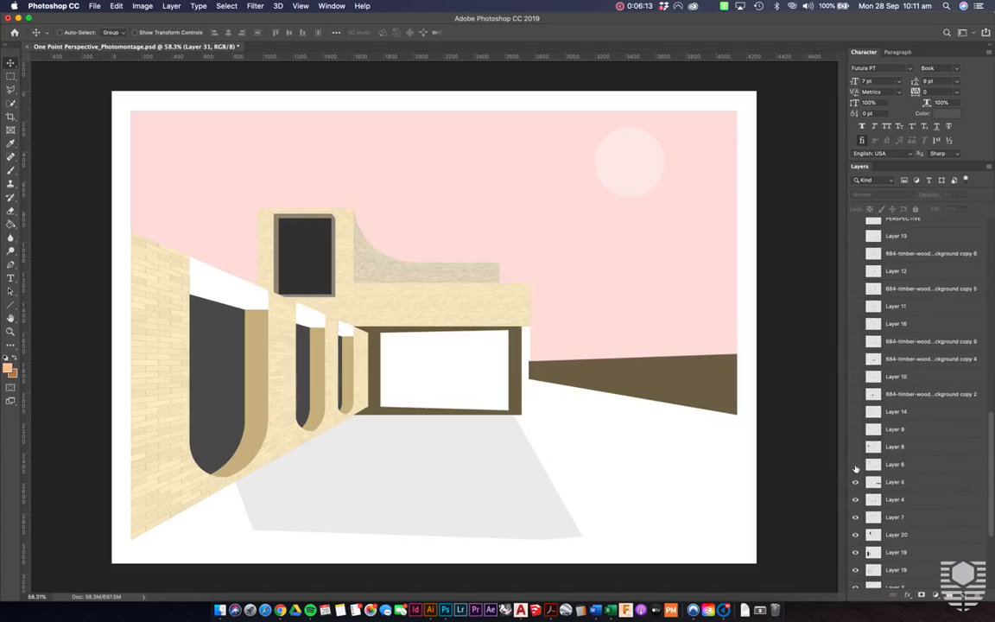
- Hide Layers 5, 4, 7, 20, 19 and 18, removing the flat wall fills and dark window panes
{"action": "left_click", "coordinate": [855, 482]}
{"action": "left_click", "coordinate": [855, 499]}
{"action": "left_click", "coordinate": [855, 516]}
{"action": "scroll", "coordinate": [855, 519], "scroll_direction": "down", "scroll_amount": 3}
{"action": "left_click", "coordinate": [855, 475]}
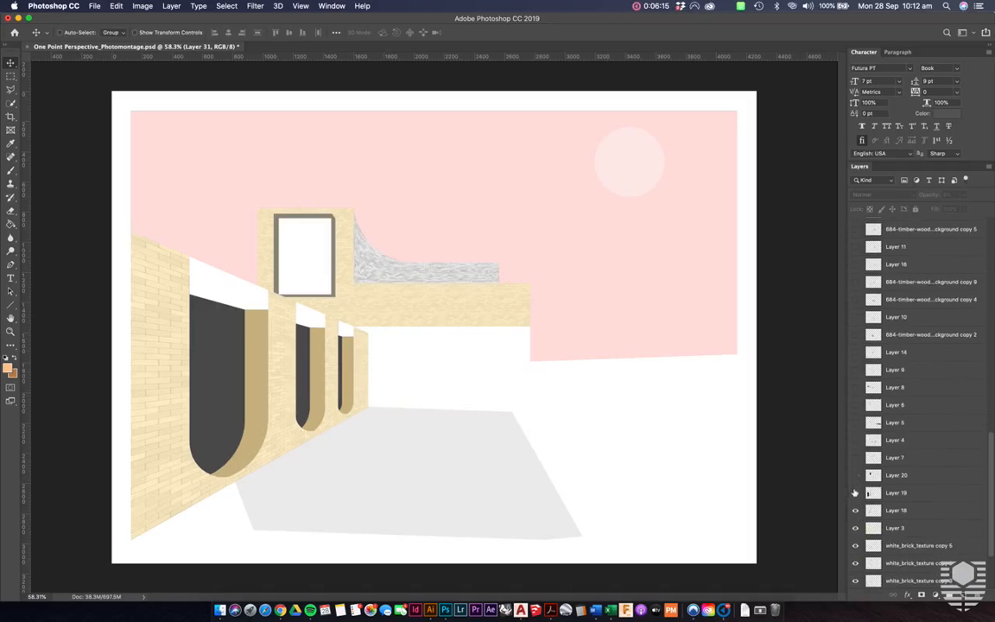
{"action": "left_click", "coordinate": [855, 492]}
{"action": "left_click", "coordinate": [855, 509]}
- Hide Layer 3, the three white_brick_texture copies, Layer 32, Layer 21, Sky and Layer 33, keeping only the Background
{"action": "scroll", "coordinate": [855, 512], "scroll_direction": "down", "scroll_amount": 6}
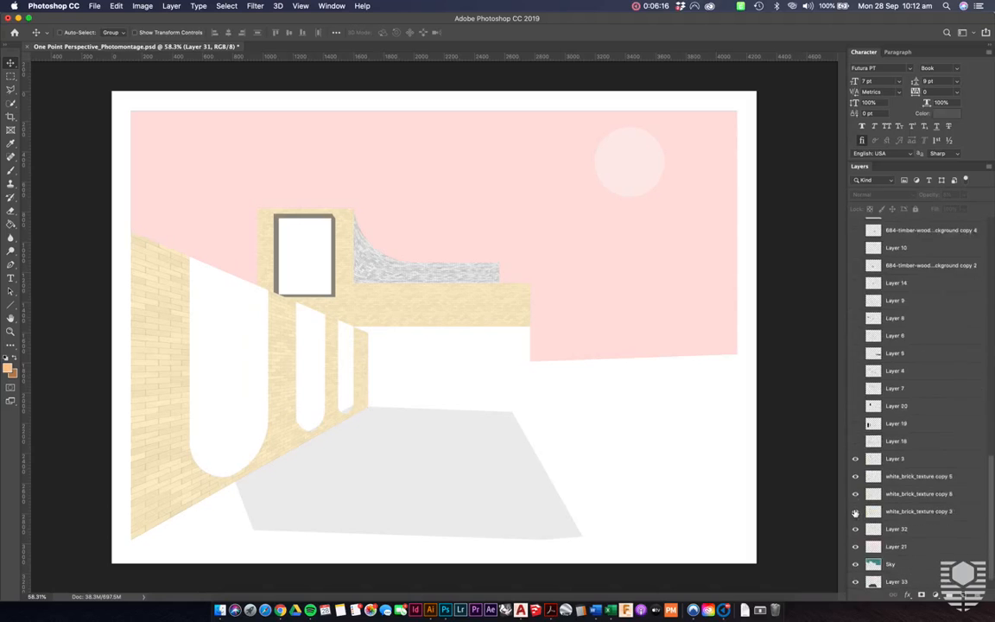
{"action": "left_click", "coordinate": [856, 438]}
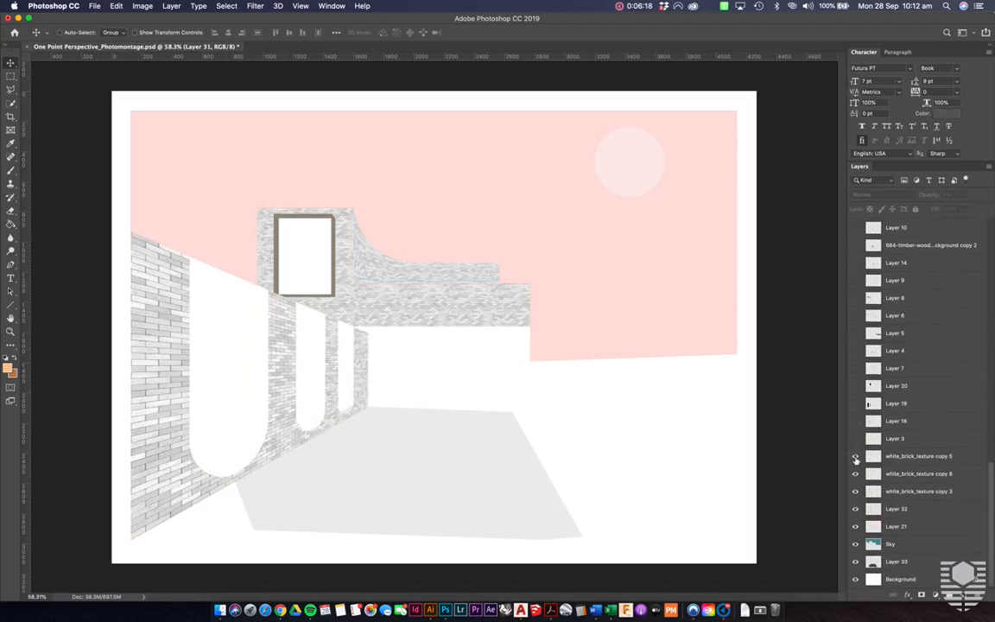
{"action": "left_click", "coordinate": [855, 456]}
{"action": "left_click_drag", "start_coordinate": [856, 494], "coordinate": [855, 564]}
- Show the PERSPECTIVE linework layer on its own over the white background
{"action": "scroll", "coordinate": [874, 460], "scroll_direction": "up", "scroll_amount": 5}
{"action": "scroll", "coordinate": [875, 461], "scroll_direction": "up", "scroll_amount": 1}
{"action": "left_click", "coordinate": [856, 270]}
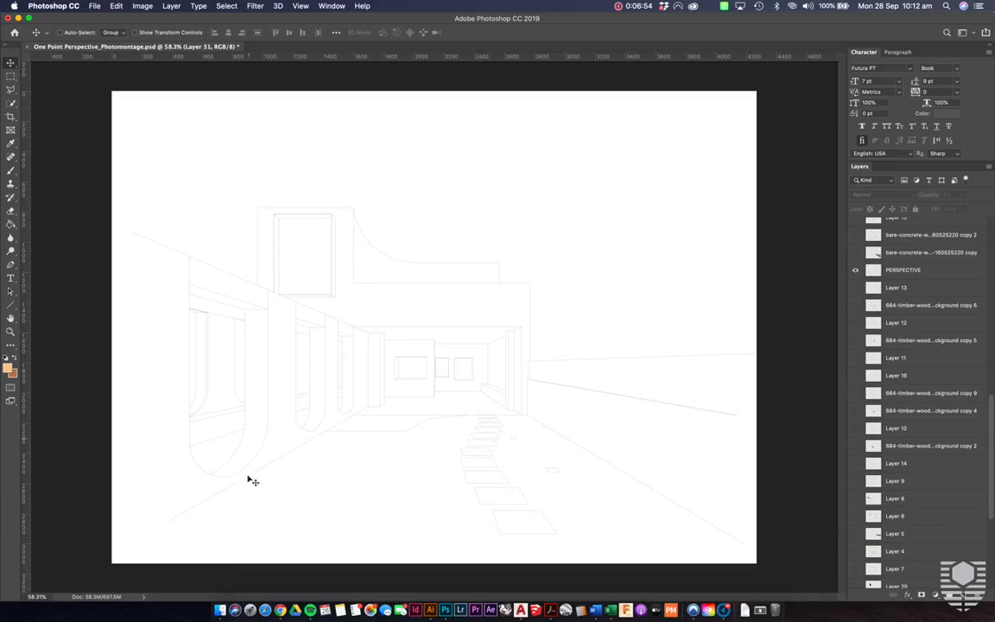
- Switch to the Textures folder in Finder and preview the white brick and bare concrete wall images
{"action": "left_click", "coordinate": [221, 605]}
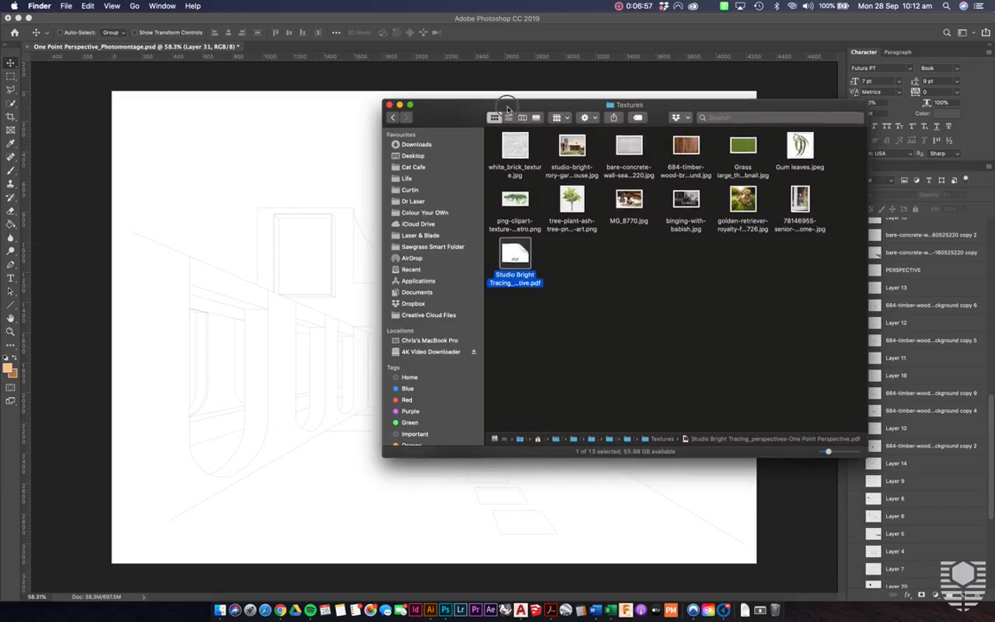
{"action": "left_click_drag", "start_coordinate": [508, 110], "coordinate": [466, 128]}
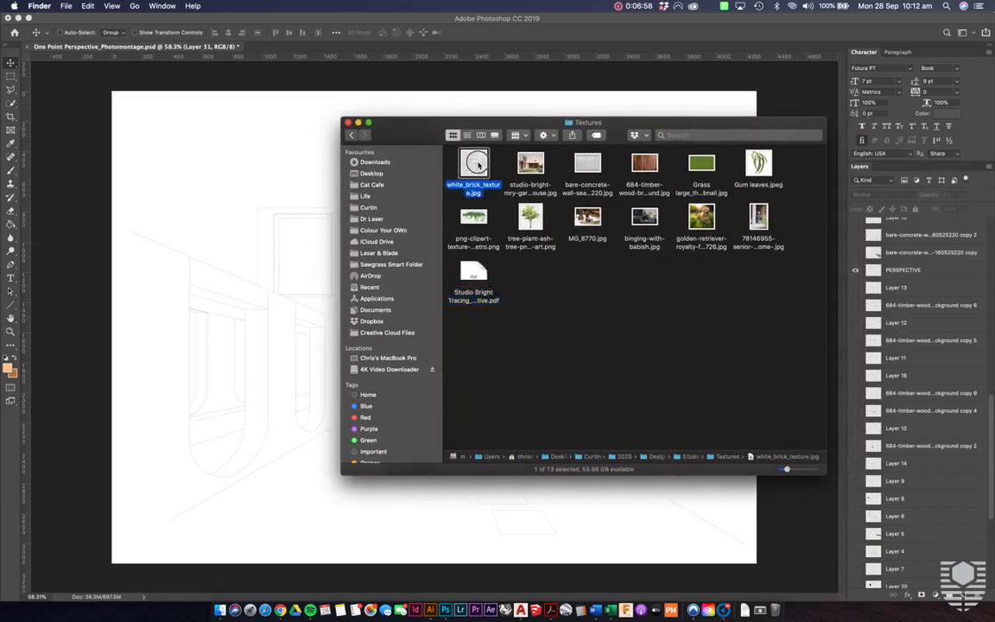
{"action": "left_click", "coordinate": [475, 163]}
{"action": "key", "text": "space"}
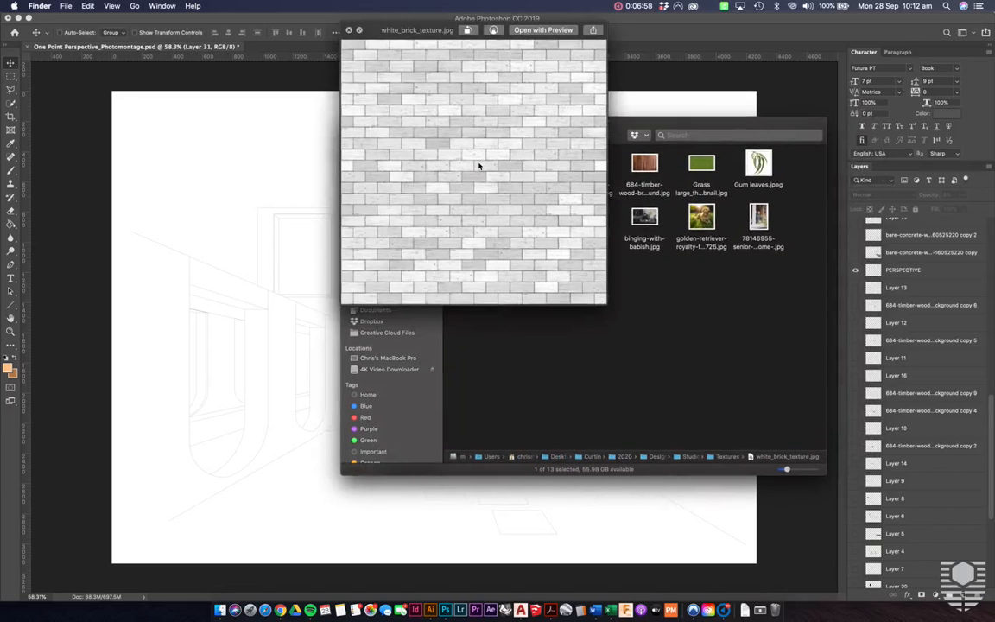
{"action": "left_click", "coordinate": [629, 327]}
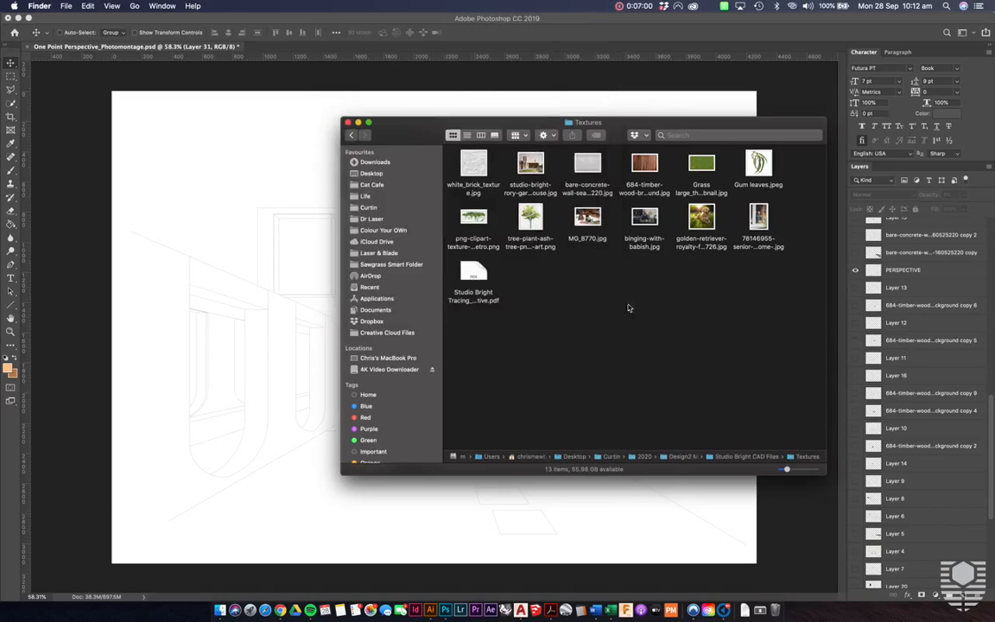
{"action": "left_click", "coordinate": [586, 163]}
{"action": "key", "text": "space"}
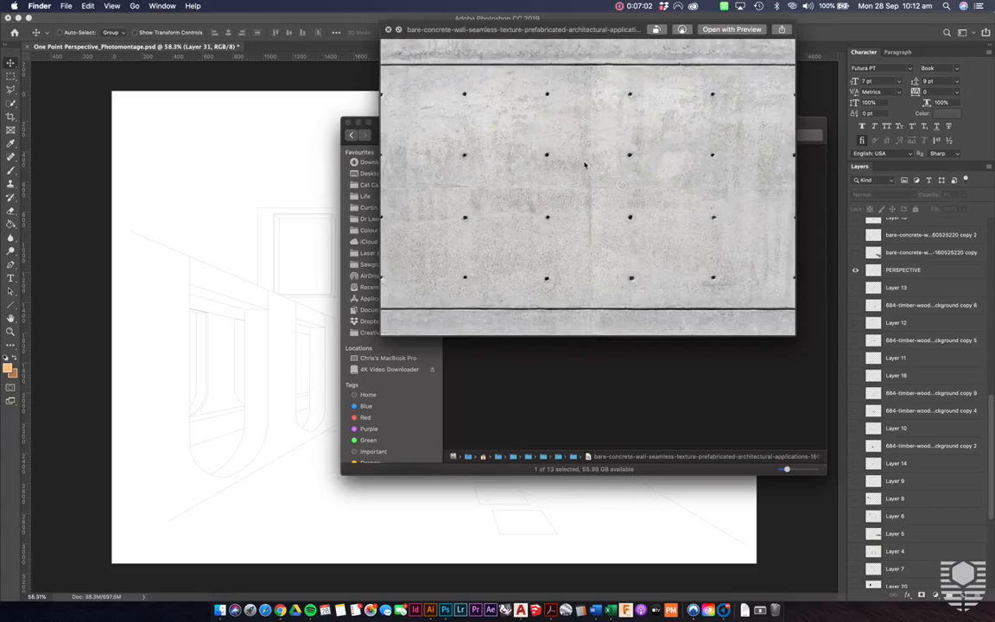
{"action": "left_click", "coordinate": [613, 357]}
- Preview the 684-timber-wood, Grass large_thumbnail and Gum leaves images in the Textures folder
{"action": "left_click", "coordinate": [649, 164]}
{"action": "key", "text": "space"}
{"action": "key", "text": "space"}
{"action": "key", "text": "Right"}
{"action": "key", "text": "space"}
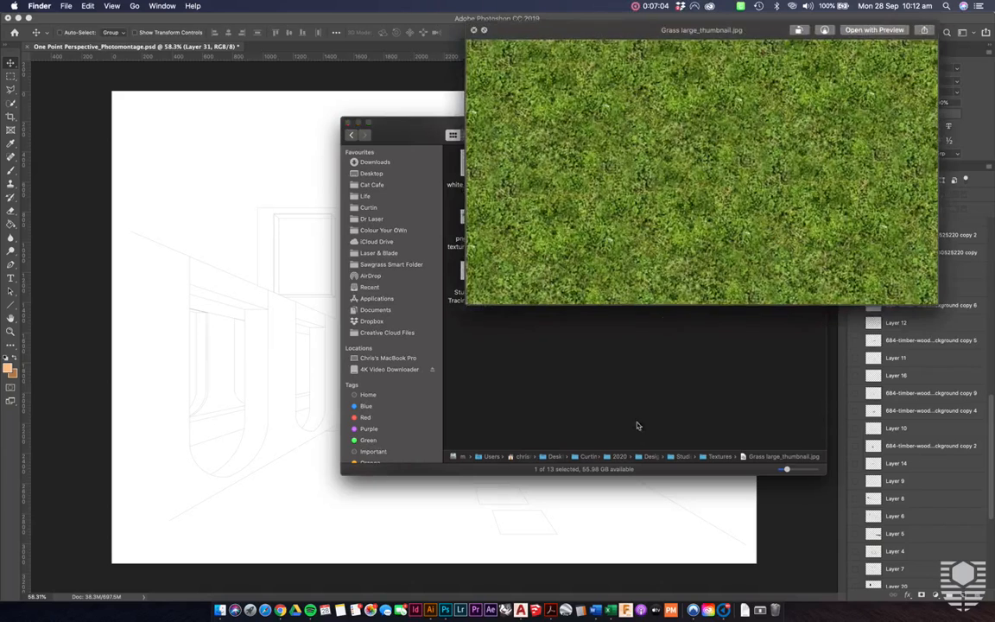
{"action": "key", "text": "space"}
{"action": "left_click", "coordinate": [758, 164]}
{"action": "key", "text": "space"}
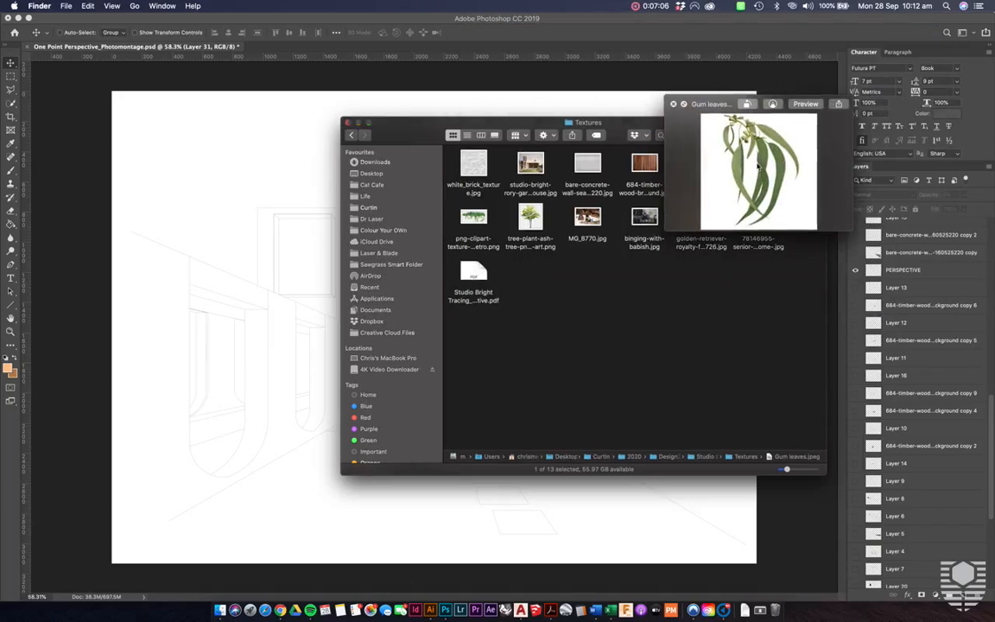
{"action": "left_click", "coordinate": [672, 351]}
- Preview the green ivy vine PNG and the tree-plant-ash-tree PNG in the Textures folder
{"action": "left_click", "coordinate": [481, 218]}
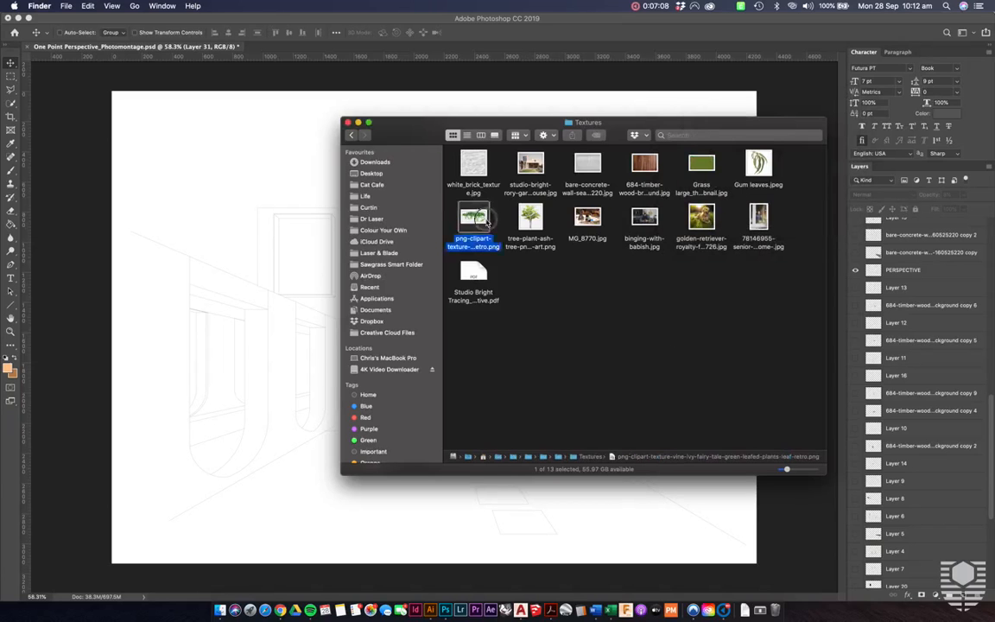
{"action": "key", "text": "space"}
{"action": "left_click", "coordinate": [607, 410]}
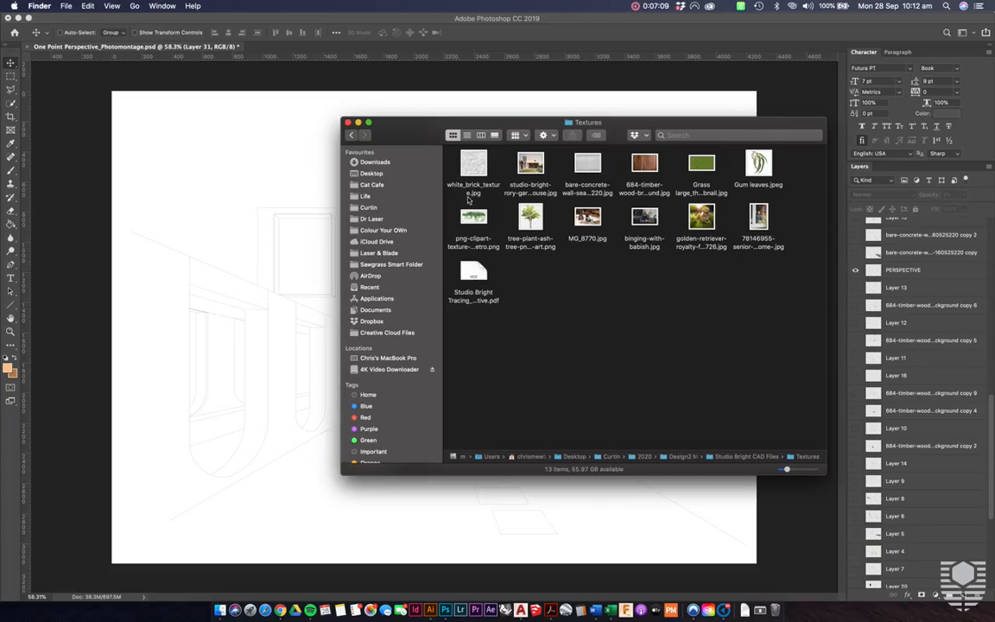
{"action": "left_click", "coordinate": [469, 223]}
{"action": "key", "text": "space"}
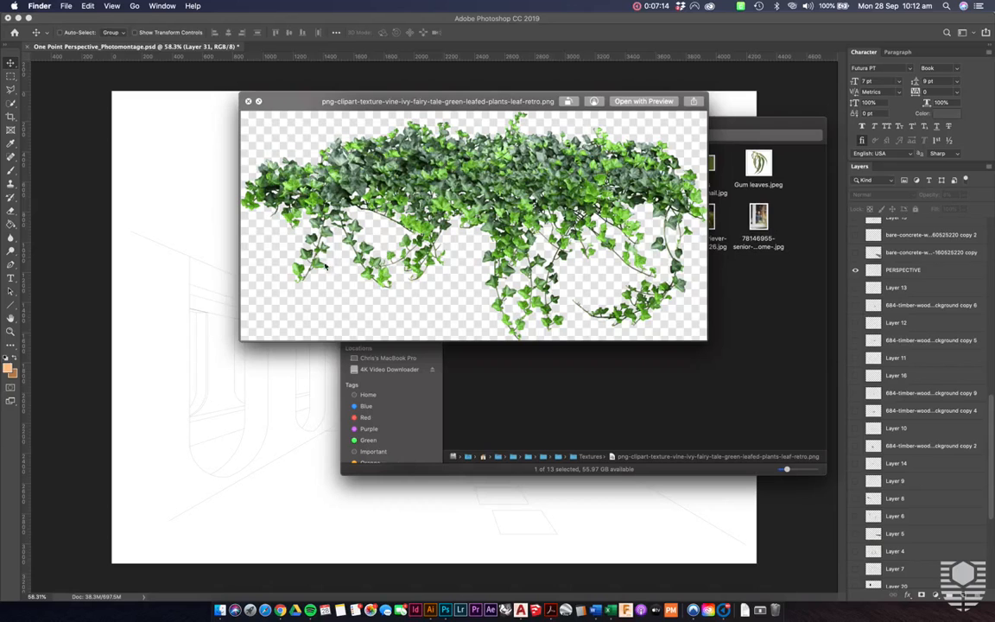
{"action": "left_click", "coordinate": [508, 380]}
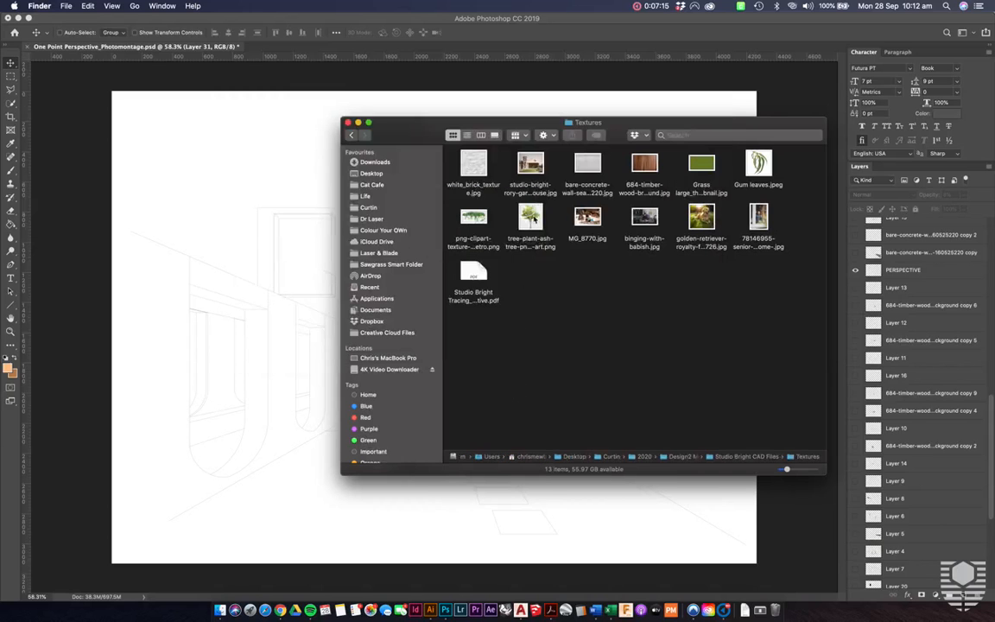
{"action": "left_click", "coordinate": [535, 219]}
{"action": "key", "text": "space"}
{"action": "left_click", "coordinate": [799, 266]}
- Preview the figure photos MG_8770, binging-with-babish, the golden retriever and the senior woman waving at a window
{"action": "left_click", "coordinate": [596, 220]}
{"action": "key", "text": "space"}
{"action": "left_click", "coordinate": [632, 412]}
{"action": "left_click", "coordinate": [642, 217]}
{"action": "key", "text": "space"}
{"action": "left_click", "coordinate": [650, 367]}
{"action": "left_click", "coordinate": [702, 235]}
{"action": "key", "text": "space"}
{"action": "left_click", "coordinate": [509, 329]}
{"action": "left_click", "coordinate": [757, 223]}
{"action": "key", "text": "space"}
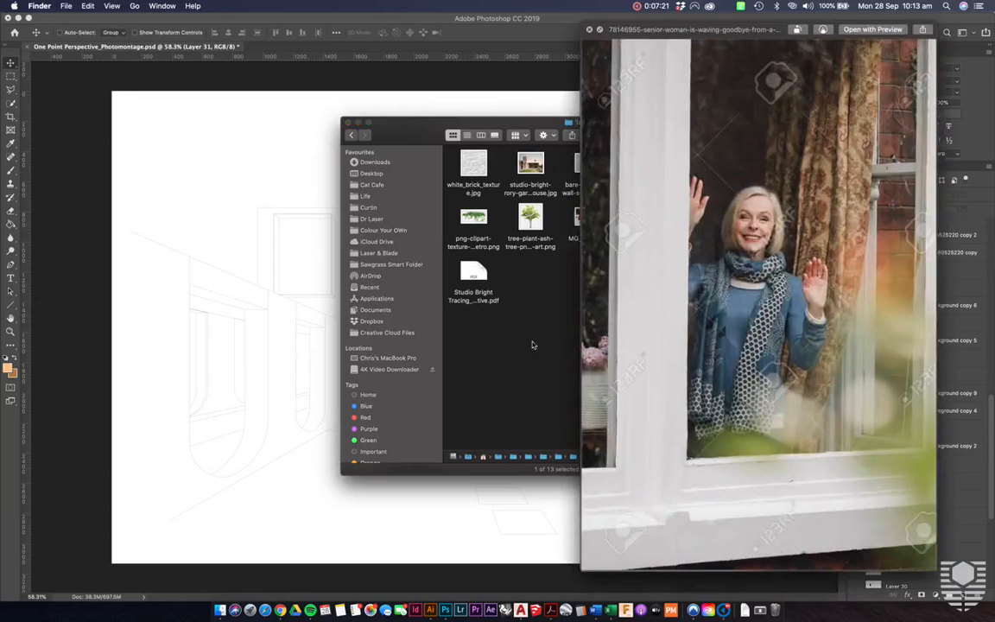
{"action": "left_click", "coordinate": [511, 361]}
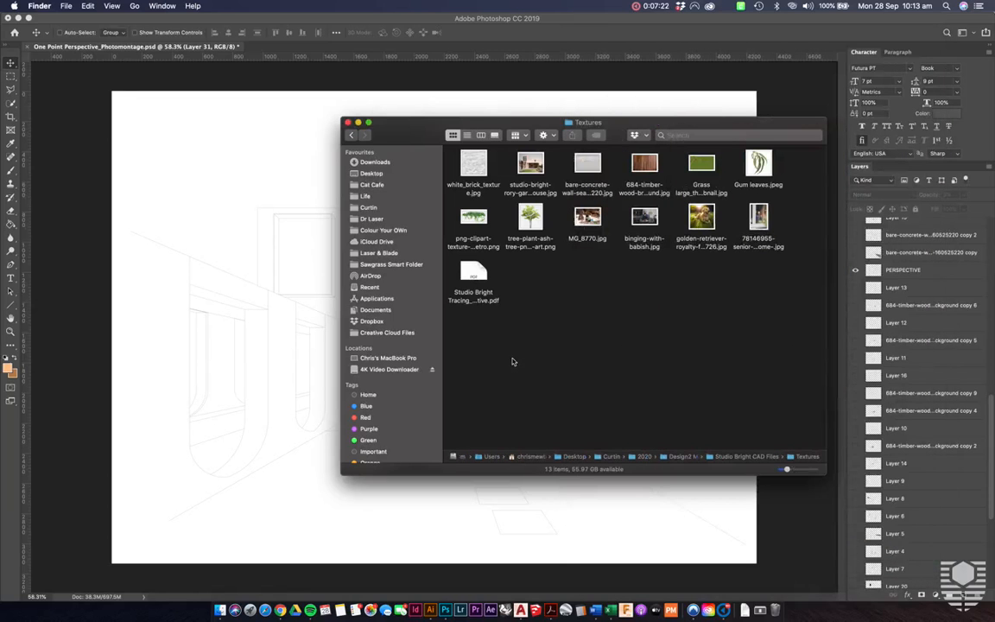
- Preview the Studio Bright Tracing_perspectives-One Point Perspective PDF linework and close the preview
{"action": "left_click", "coordinate": [471, 270]}
{"action": "key", "text": "space"}
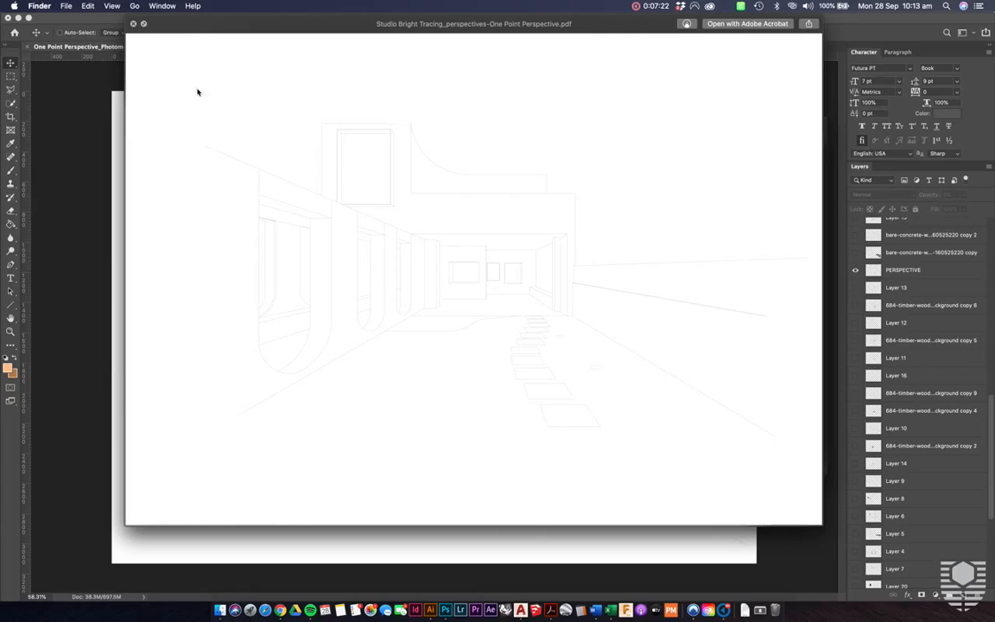
{"action": "left_click", "coordinate": [133, 24]}
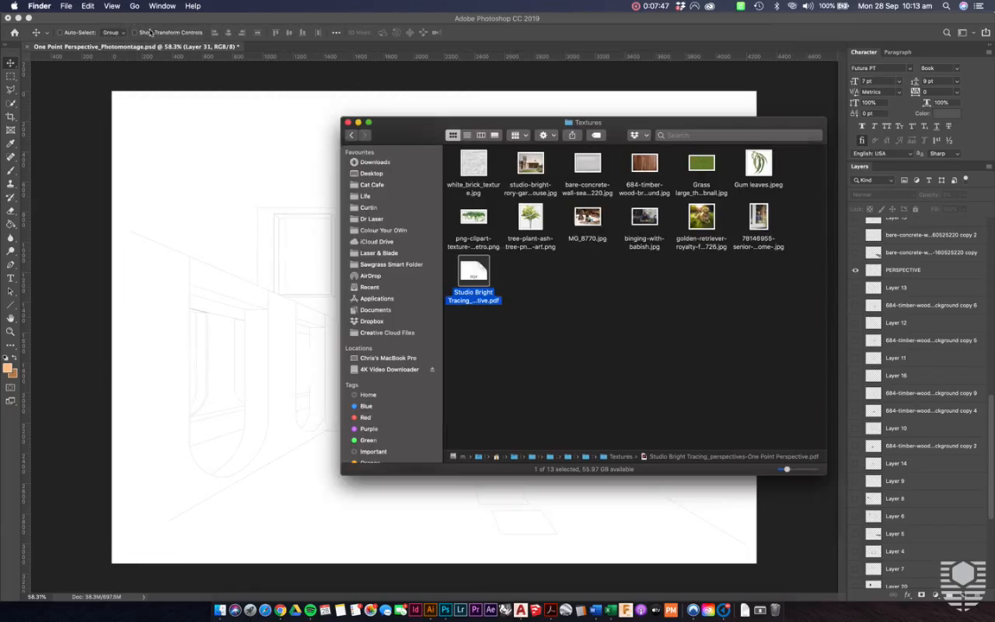
- Go up to the Studio Bright CAD Files folder and preview One Point Perspective_Photomontage.jpg
{"action": "left_click", "coordinate": [349, 135]}
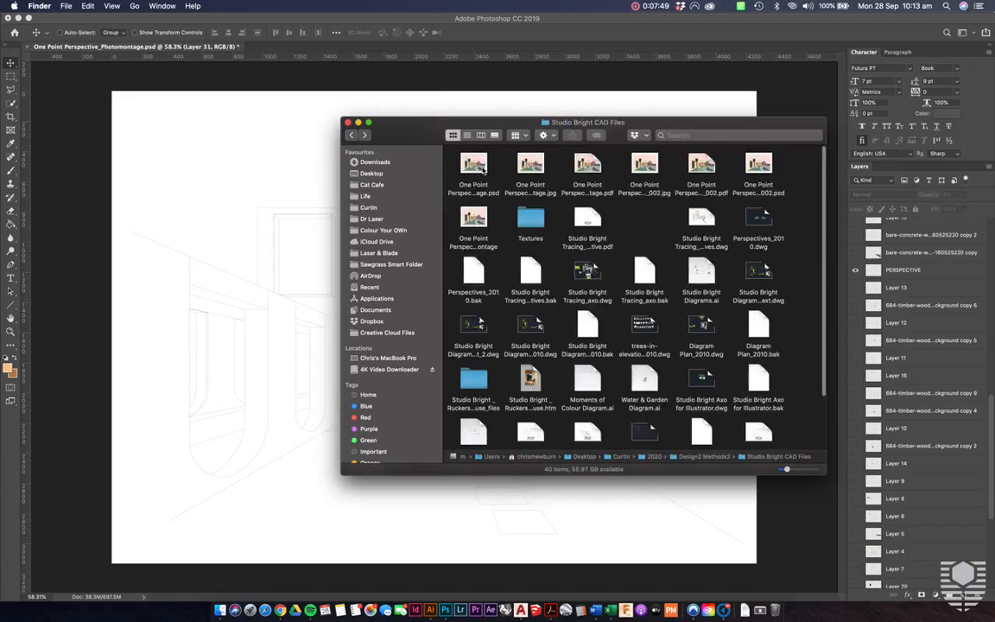
{"action": "left_click", "coordinate": [531, 164]}
{"action": "key", "text": "space"}
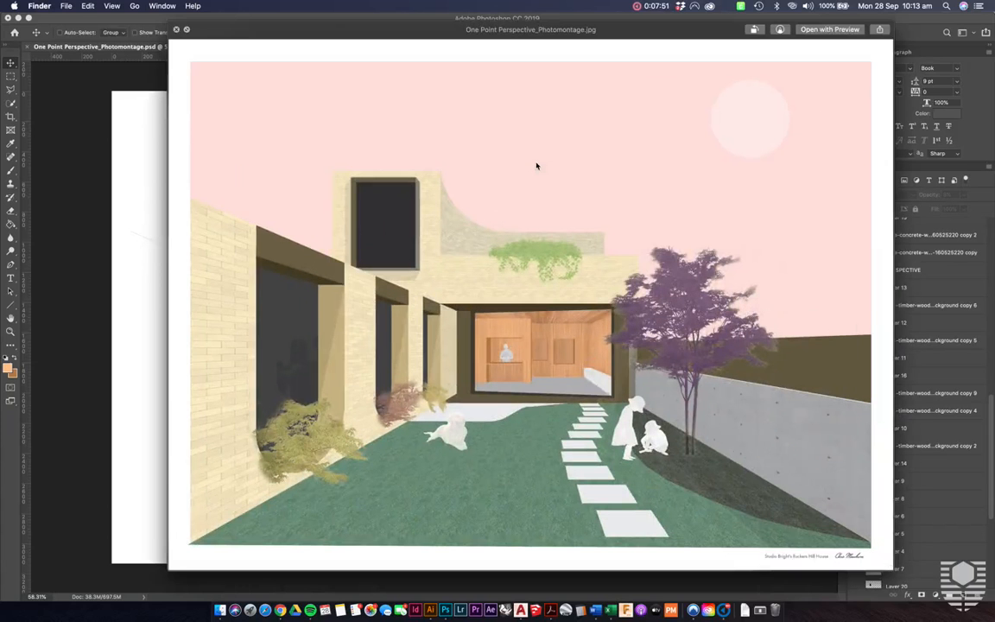
{"action": "left_click", "coordinate": [176, 30]}
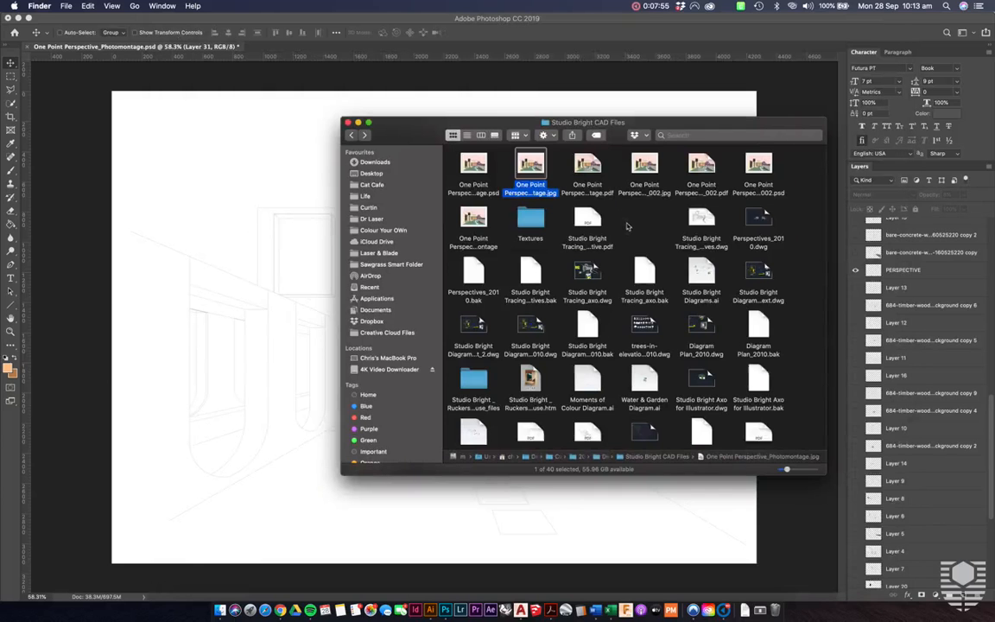
- Reopen the Textures folder, then switch through Photoshop to the Edward Hopper image results in Chrome
{"action": "left_click", "coordinate": [630, 227]}
{"action": "double_click", "coordinate": [530, 217]}
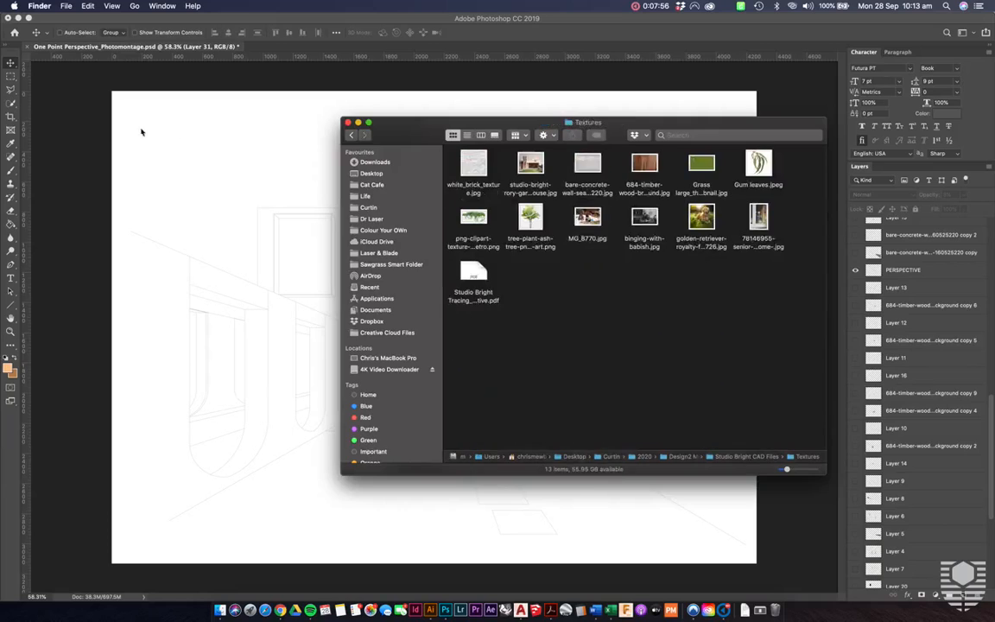
{"action": "left_click", "coordinate": [91, 130]}
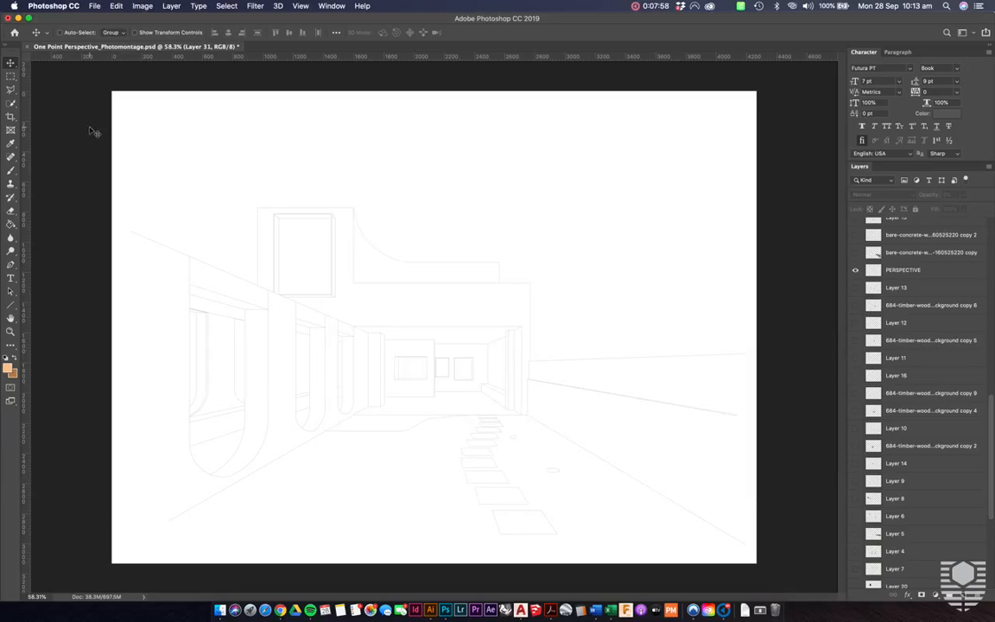
{"action": "key", "text": "ctrl+Left"}
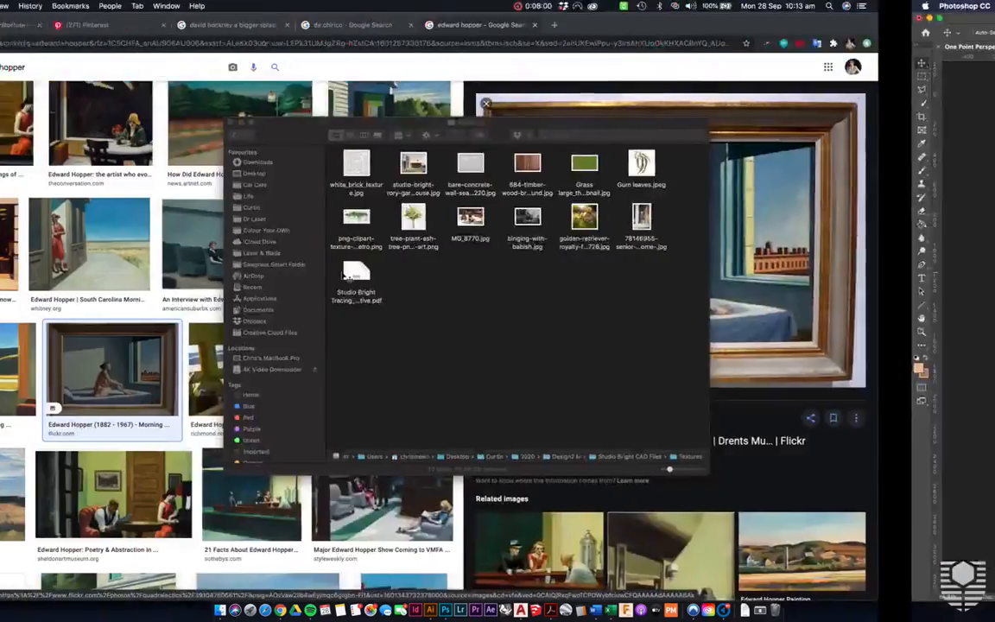
- Switch to AutoCAD to view the One Point Perspective layout, and return to the photomontage document in Photoshop
{"action": "key", "text": "ctrl+Up"}
{"action": "left_click", "coordinate": [342, 275]}
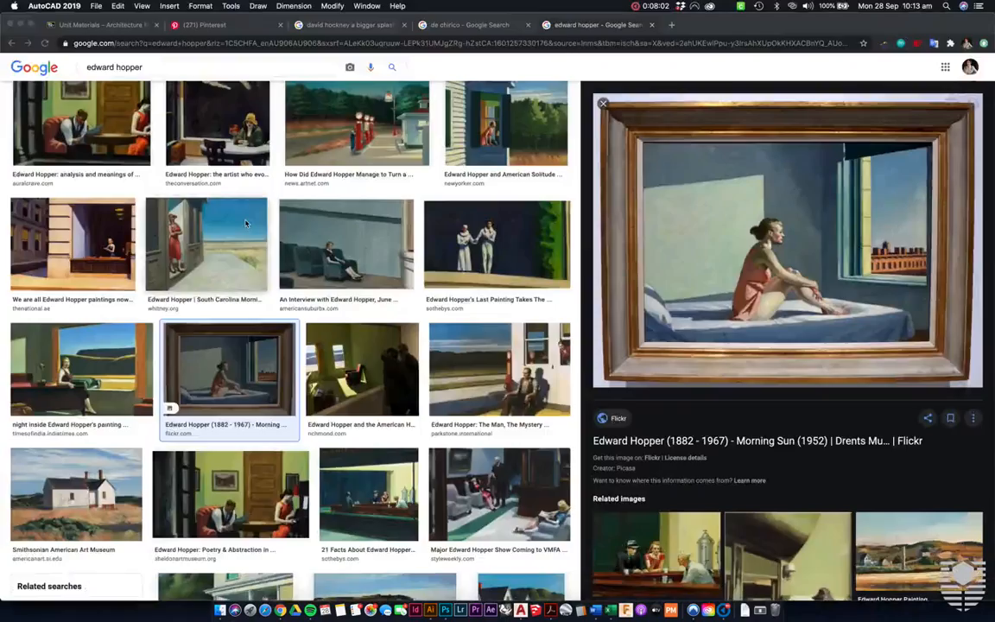
{"action": "key", "text": "ctrl+Up"}
{"action": "left_click", "coordinate": [267, 539]}
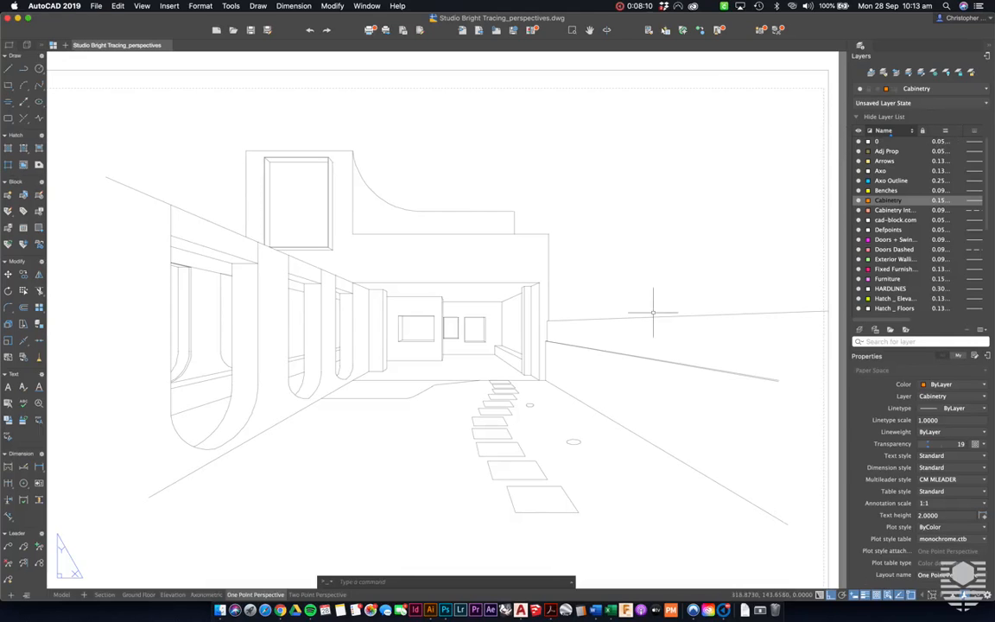
{"action": "key", "text": "ctrl+Right"}
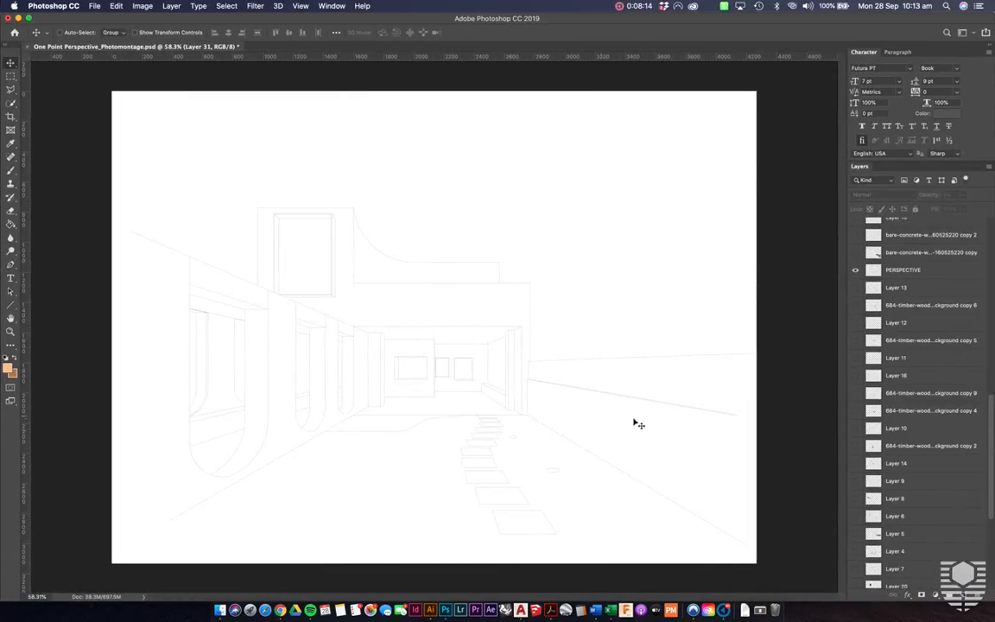
- Create a new document 420 mm wide and 297 mm high at 300 pixels/inch
{"action": "key", "text": "super+n"}
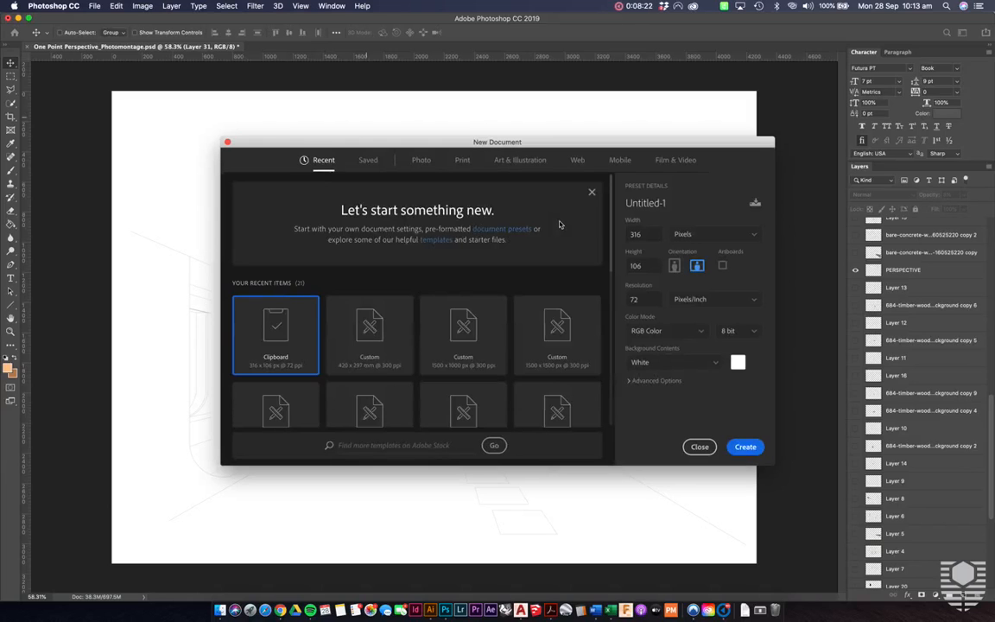
{"action": "left_click", "coordinate": [658, 231]}
{"action": "type", "text": "420"}
{"action": "left_click", "coordinate": [706, 235]}
{"action": "left_click", "coordinate": [712, 309]}
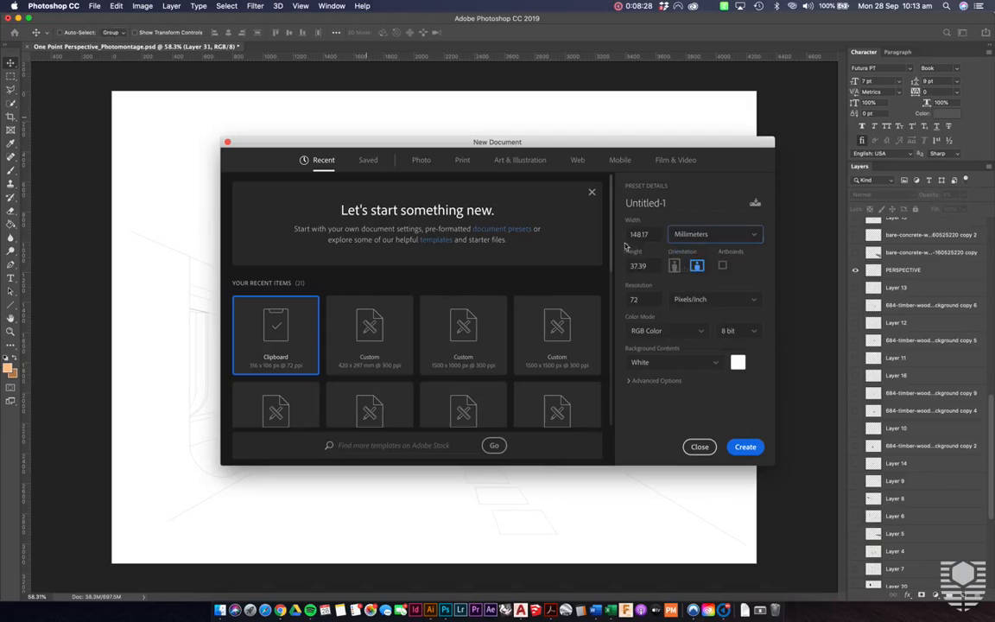
{"action": "left_click", "coordinate": [655, 235]}
{"action": "type", "text": "420"}
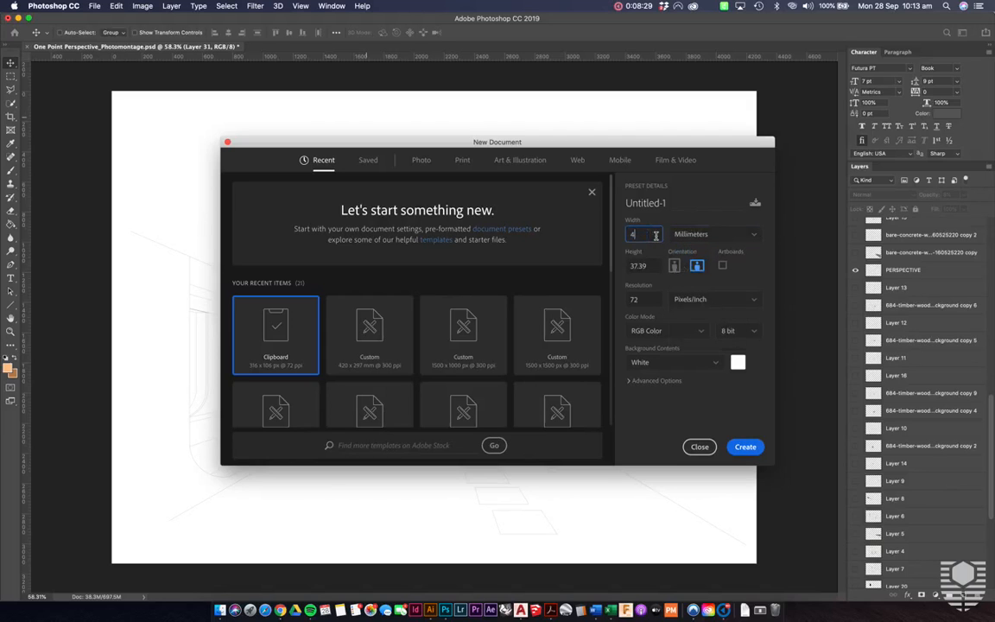
{"action": "left_click", "coordinate": [656, 263]}
{"action": "type", "text": "297"}
{"action": "left_click", "coordinate": [648, 298]}
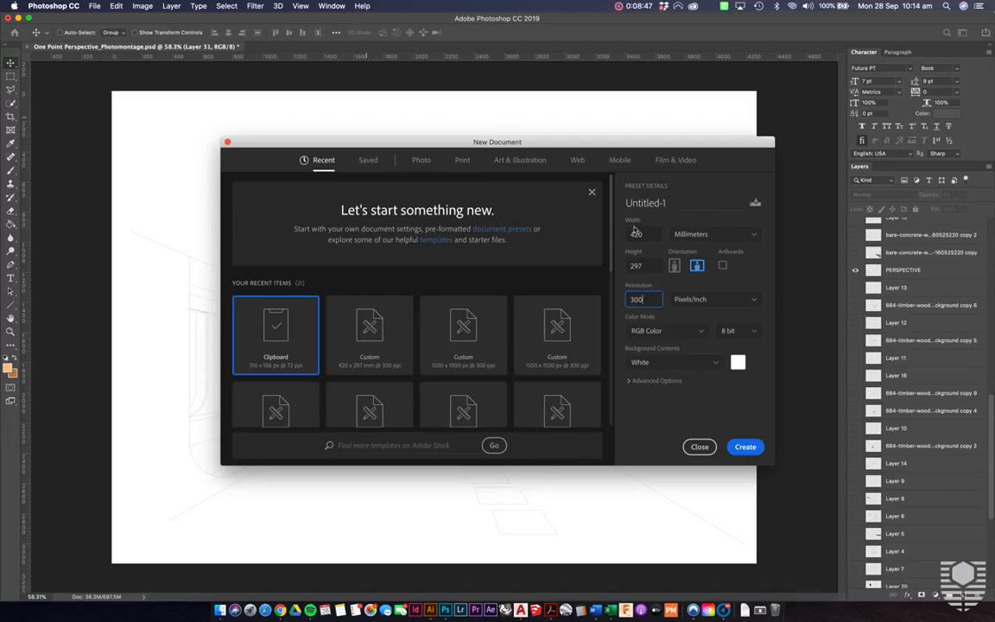
{"action": "left_click", "coordinate": [747, 447]}
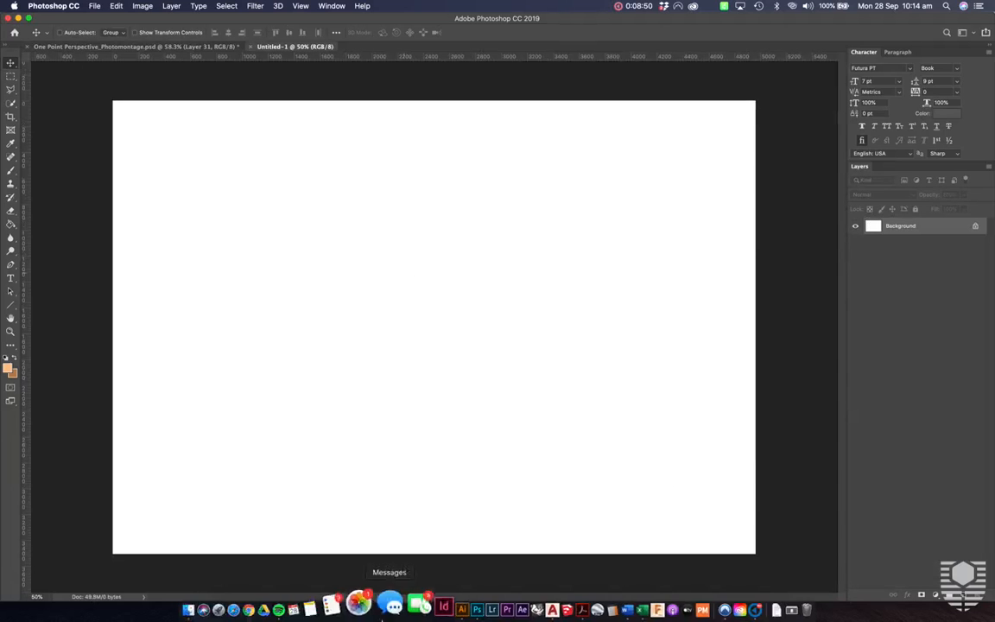
{"action": "left_click", "coordinate": [221, 605]}
{"action": "left_click_drag", "start_coordinate": [478, 298], "coordinate": [236, 275]}
{"action": "left_click", "coordinate": [613, 391]}
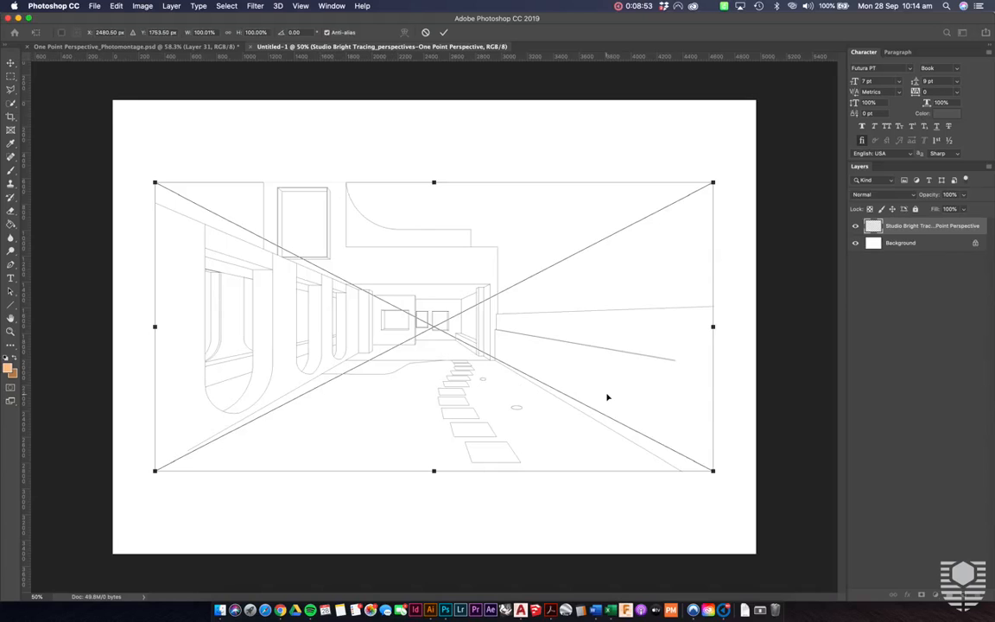
{"action": "key", "text": "Escape"}
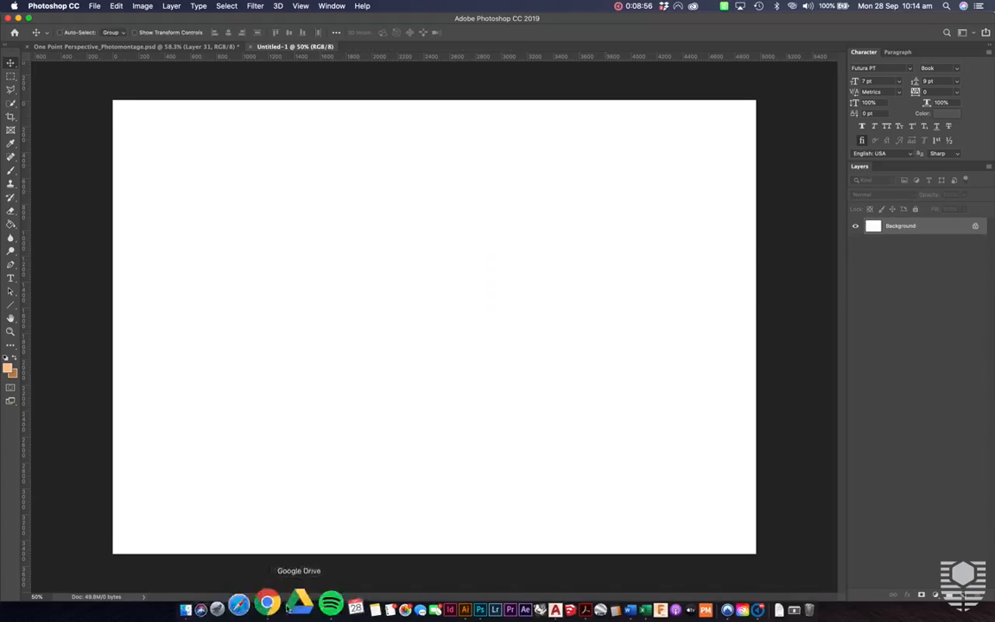
- Place the Studio Bright Tracing_perspectives-One Point Perspective PDF as a smart object, cropped to its full page instead of the bounding box
{"action": "left_click", "coordinate": [212, 600]}
{"action": "left_click_drag", "start_coordinate": [473, 277], "coordinate": [309, 274]}
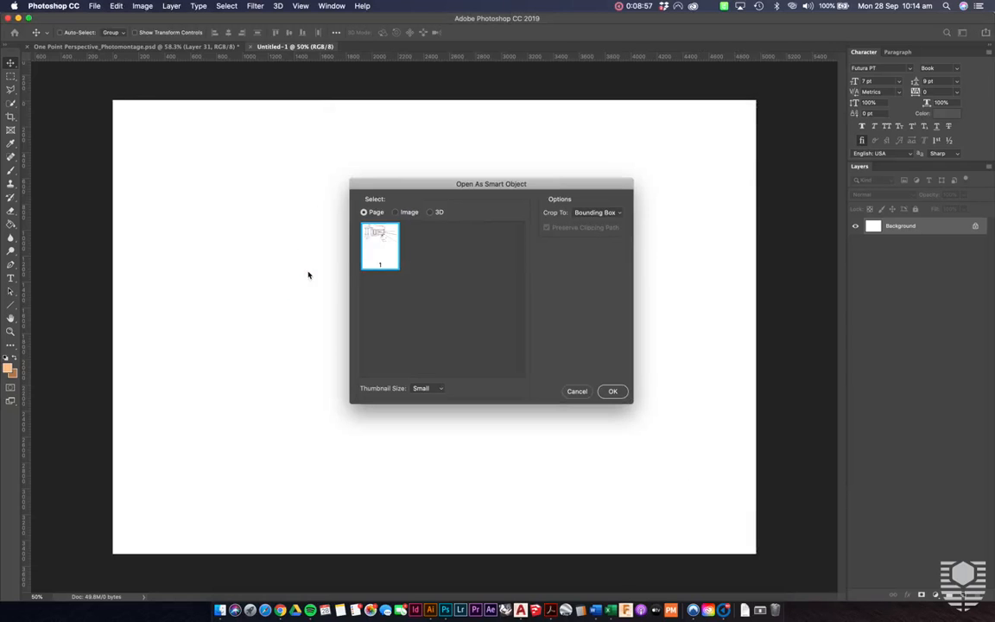
{"action": "left_click", "coordinate": [596, 213]}
{"action": "left_click", "coordinate": [590, 225]}
{"action": "left_click", "coordinate": [616, 393]}
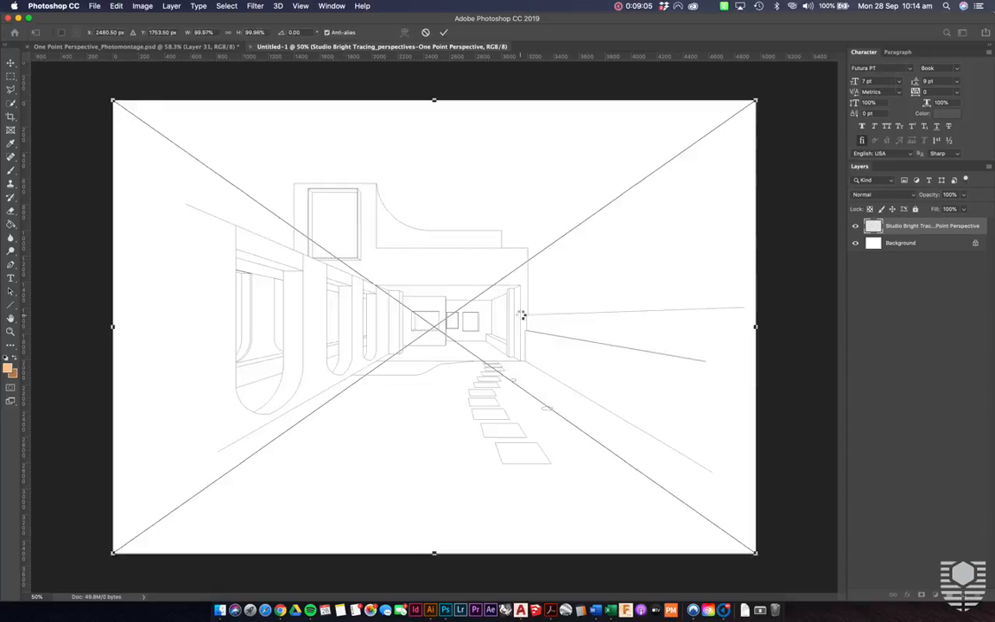
{"action": "key", "text": "Return"}
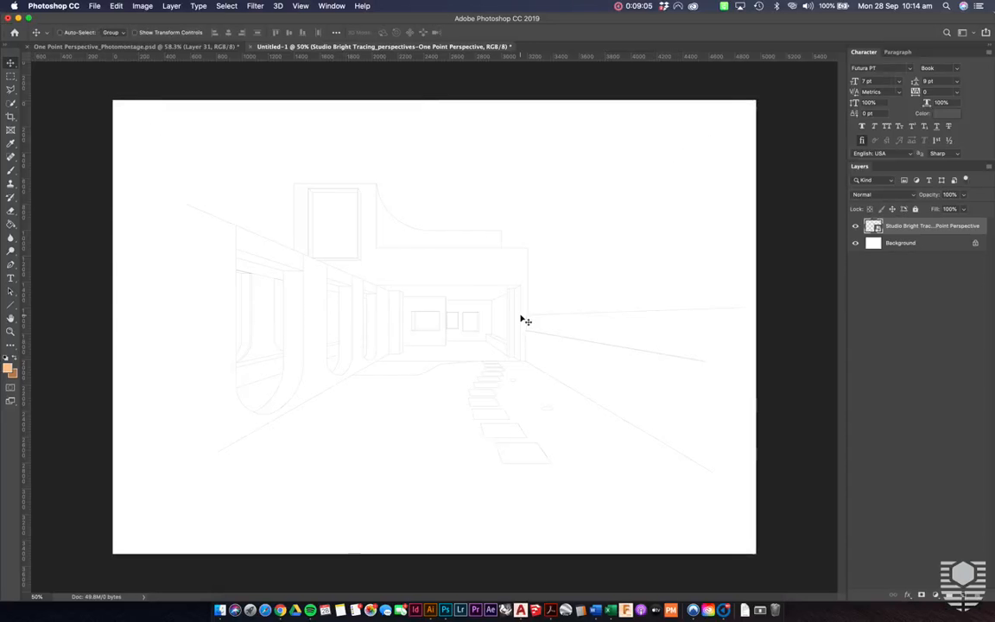
- Examine the placed perspective linework up close, including the back wall openings, side columns and arches, and the whole page
{"action": "scroll", "coordinate": [339, 304], "scroll_direction": "up", "scroll_amount": 5}
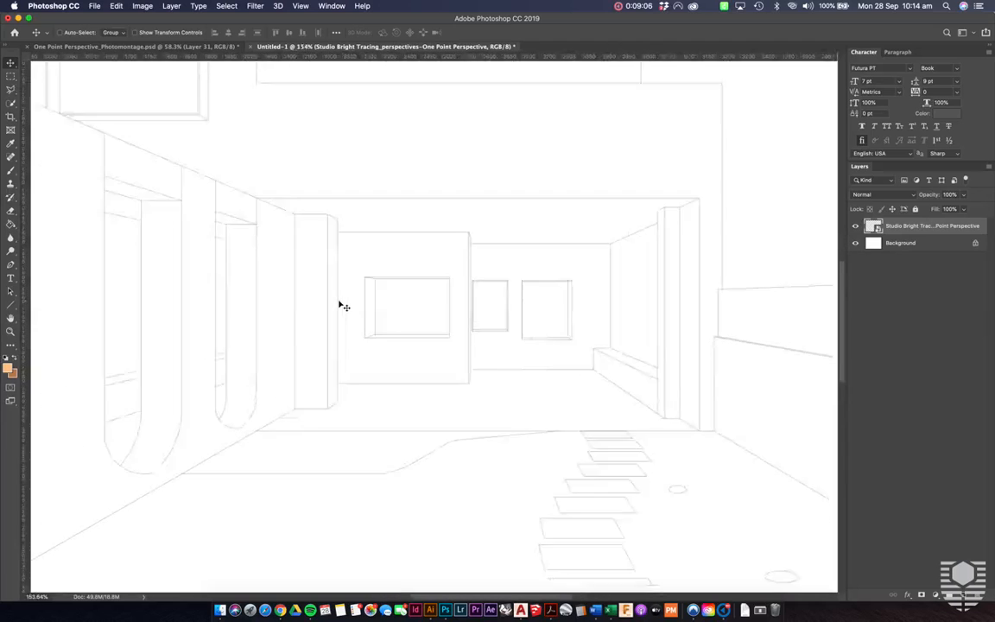
{"action": "scroll", "coordinate": [343, 307], "scroll_direction": "up", "scroll_amount": 2}
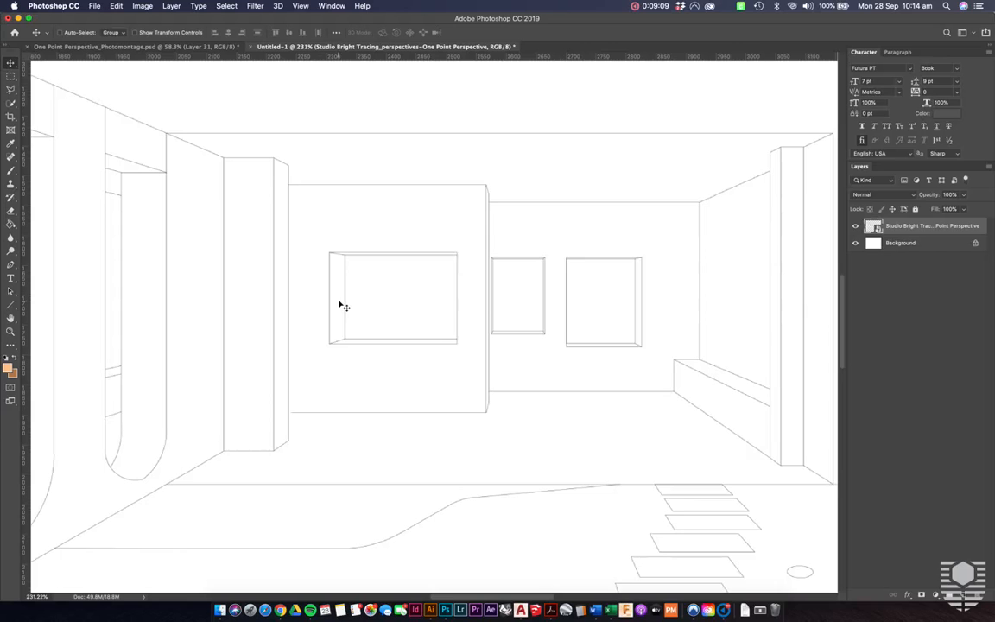
{"action": "scroll", "coordinate": [344, 307], "scroll_direction": "up", "scroll_amount": 3}
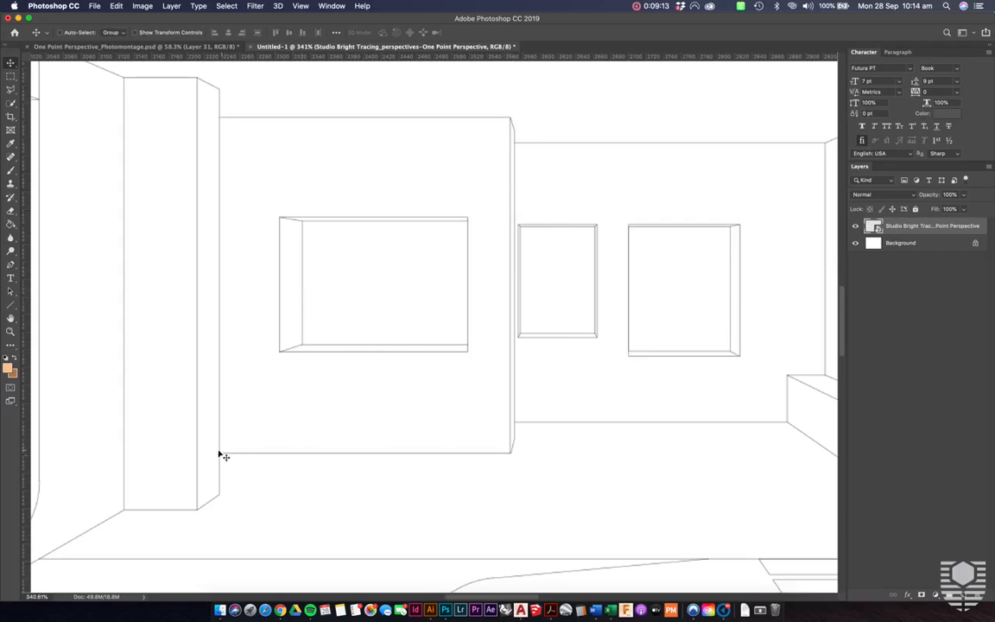
{"action": "scroll", "coordinate": [566, 285], "scroll_direction": "down", "scroll_amount": 5}
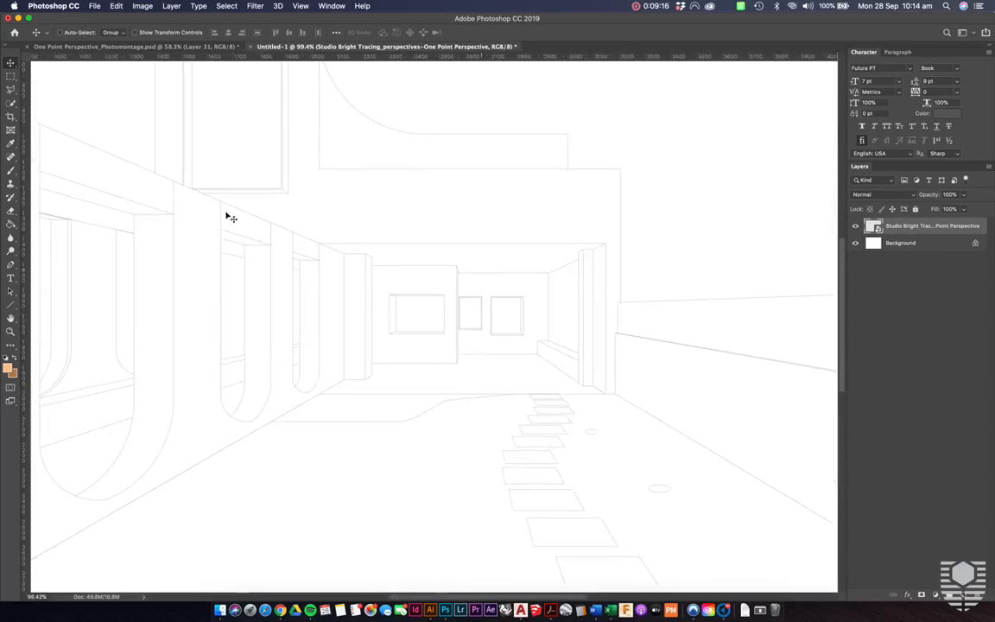
{"action": "key", "text": "super+plus"}
{"action": "scroll", "coordinate": [253, 238], "scroll_direction": "up", "scroll_amount": 5}
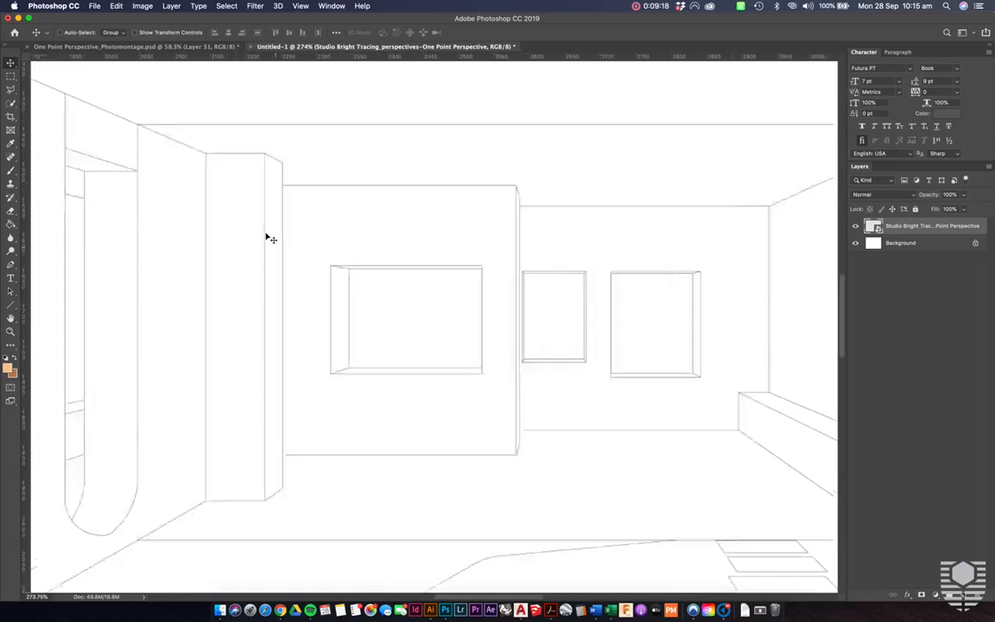
{"action": "scroll", "coordinate": [342, 288], "scroll_direction": "down", "scroll_amount": 4}
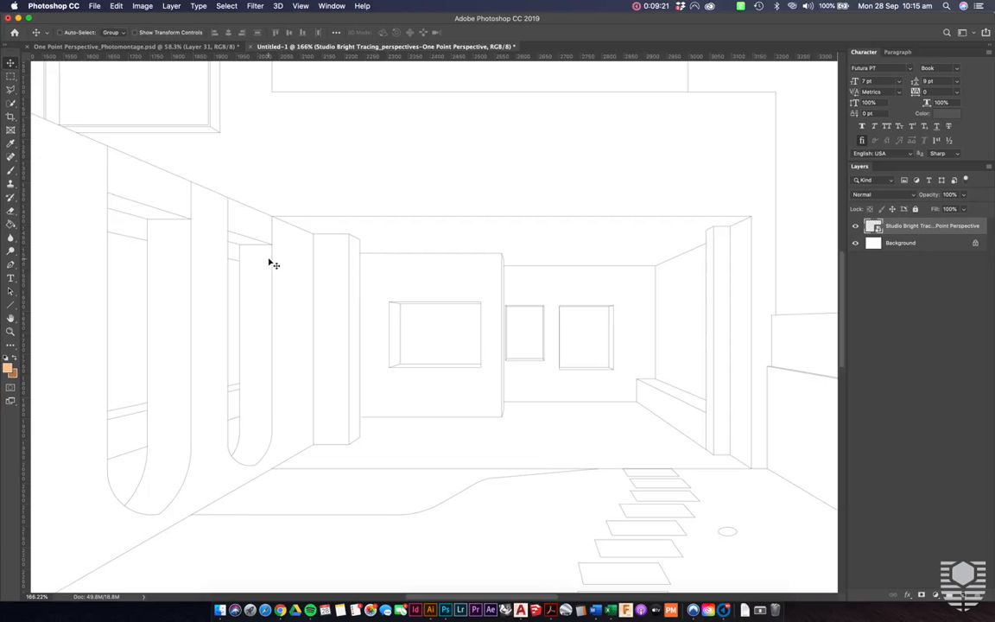
{"action": "scroll", "coordinate": [273, 264], "scroll_direction": "down", "scroll_amount": 3}
{"action": "scroll", "coordinate": [274, 264], "scroll_direction": "down", "scroll_amount": 2}
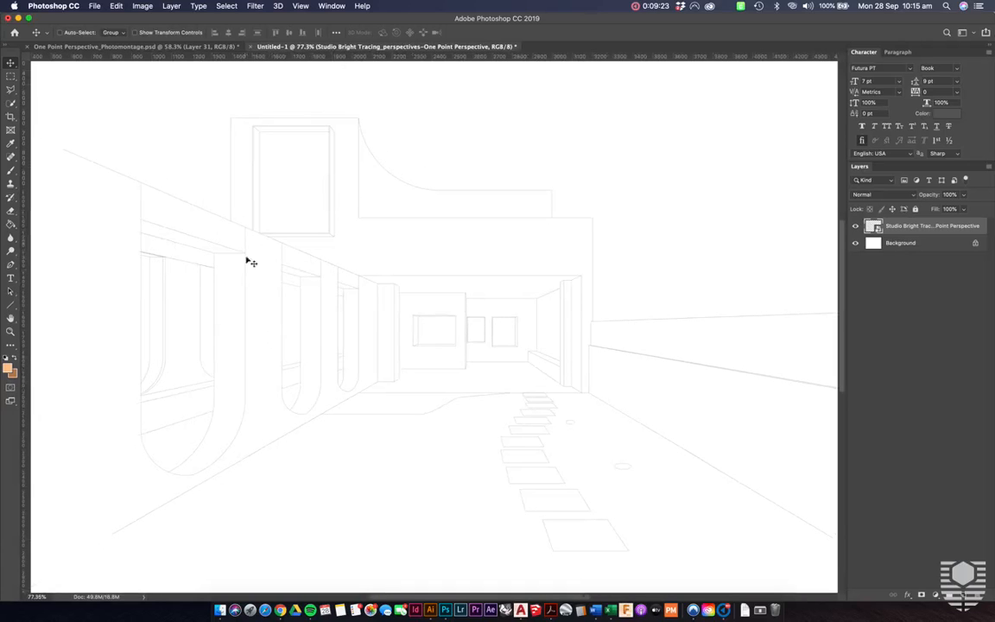
{"action": "scroll", "coordinate": [304, 411], "scroll_direction": "down", "scroll_amount": 1}
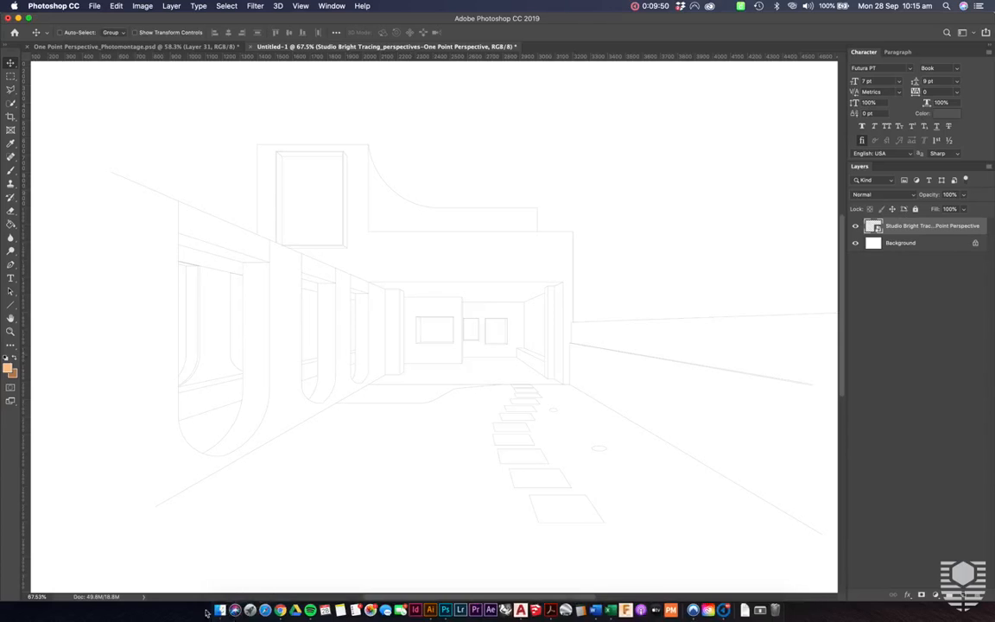
{"action": "scroll", "coordinate": [555, 371], "scroll_direction": "down", "scroll_amount": 3}
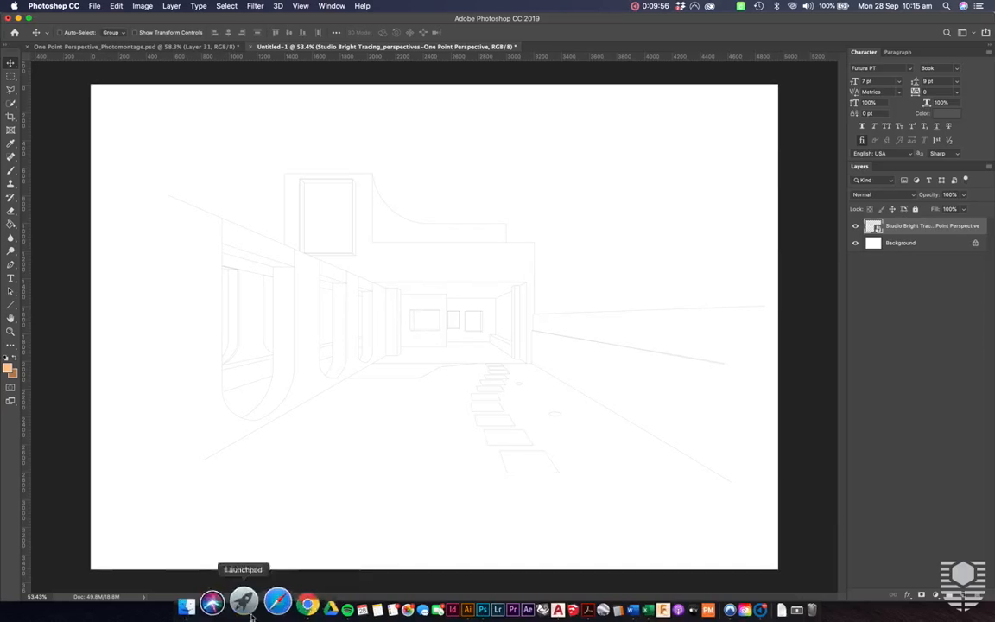
- Place white_brick_texture.jpg from the Textures folder at its original size and position it over the arched side wall
{"action": "left_click", "coordinate": [217, 608]}
{"action": "left_click_drag", "start_coordinate": [470, 164], "coordinate": [189, 322]}
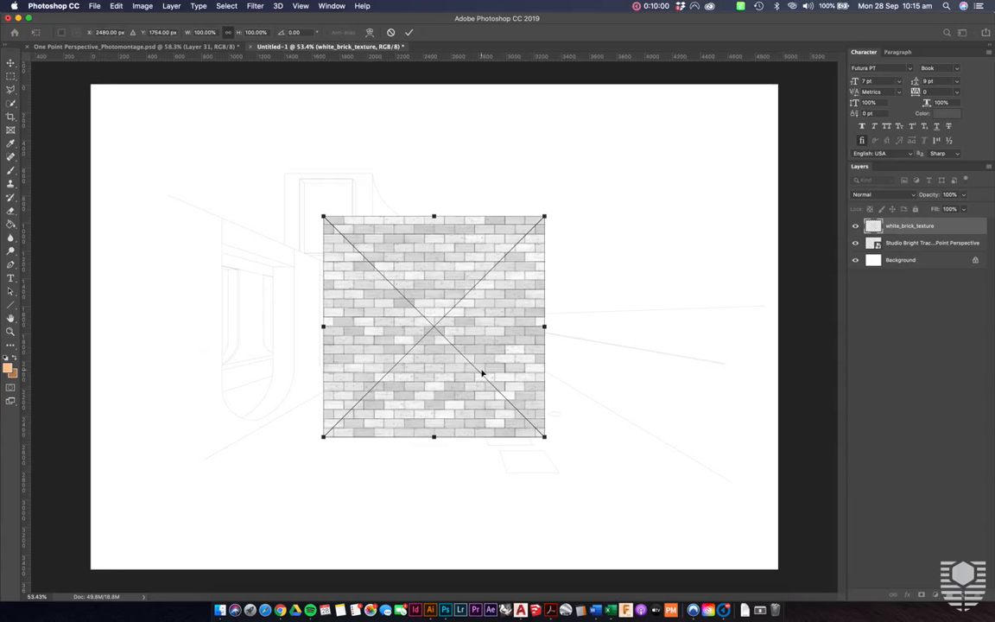
{"action": "key", "text": "Return"}
{"action": "left_click_drag", "start_coordinate": [508, 334], "coordinate": [318, 324]}
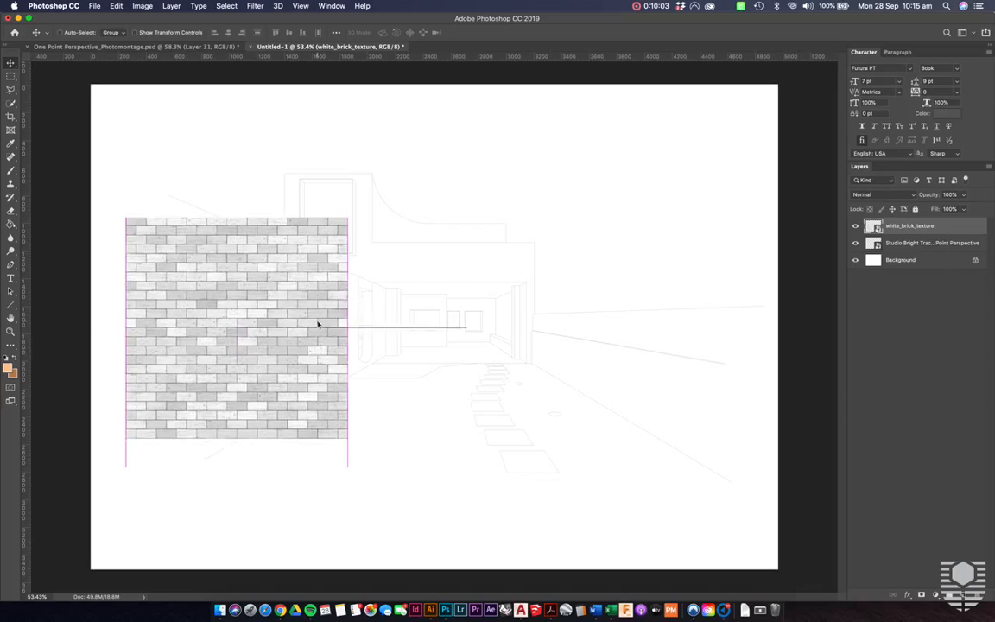
{"action": "left_click_drag", "start_coordinate": [223, 394], "coordinate": [221, 478]}
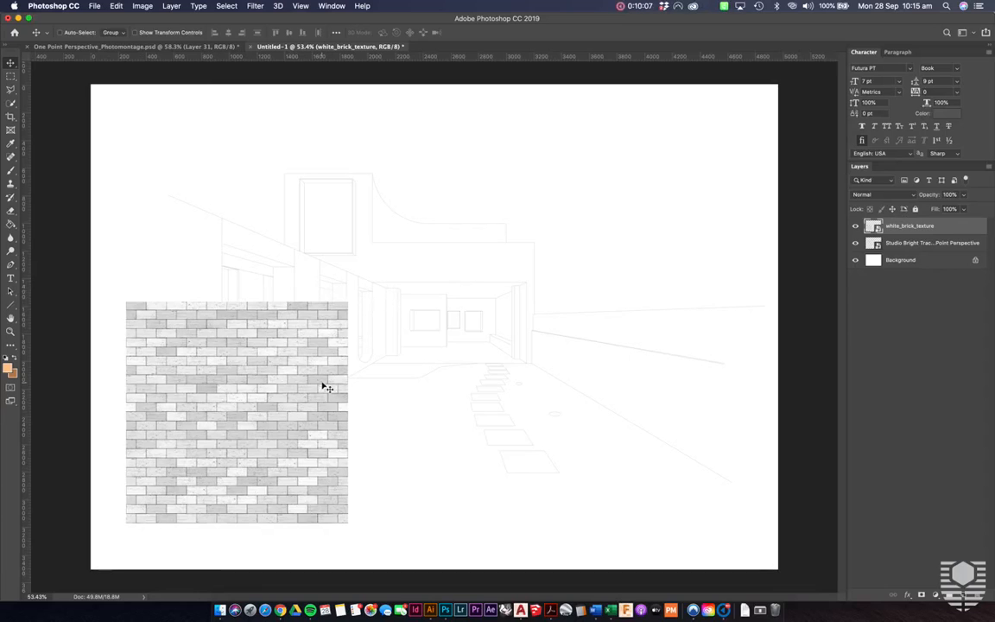
{"action": "left_click_drag", "start_coordinate": [331, 413], "coordinate": [328, 335]}
- Try to distort the brick texture by its corners to follow the perspective of the arched side wall
{"action": "key", "text": "super+t"}
{"action": "right_click", "coordinate": [327, 335]}
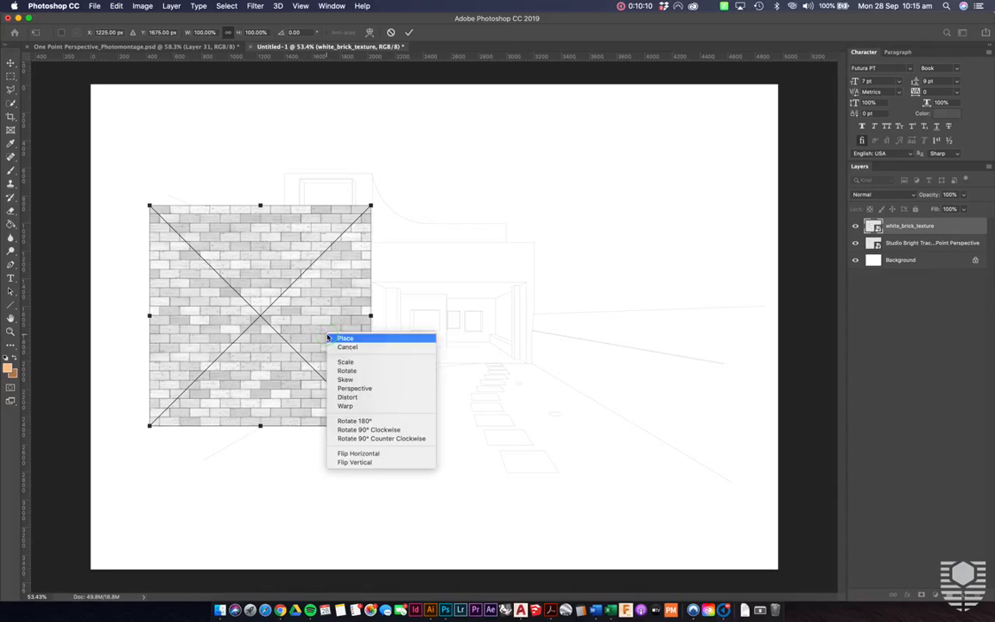
{"action": "left_click", "coordinate": [371, 398]}
{"action": "left_click_drag", "start_coordinate": [370, 427], "coordinate": [385, 354]}
{"action": "left_click_drag", "start_coordinate": [371, 207], "coordinate": [386, 286]}
{"action": "left_click_drag", "start_coordinate": [150, 206], "coordinate": [166, 197]}
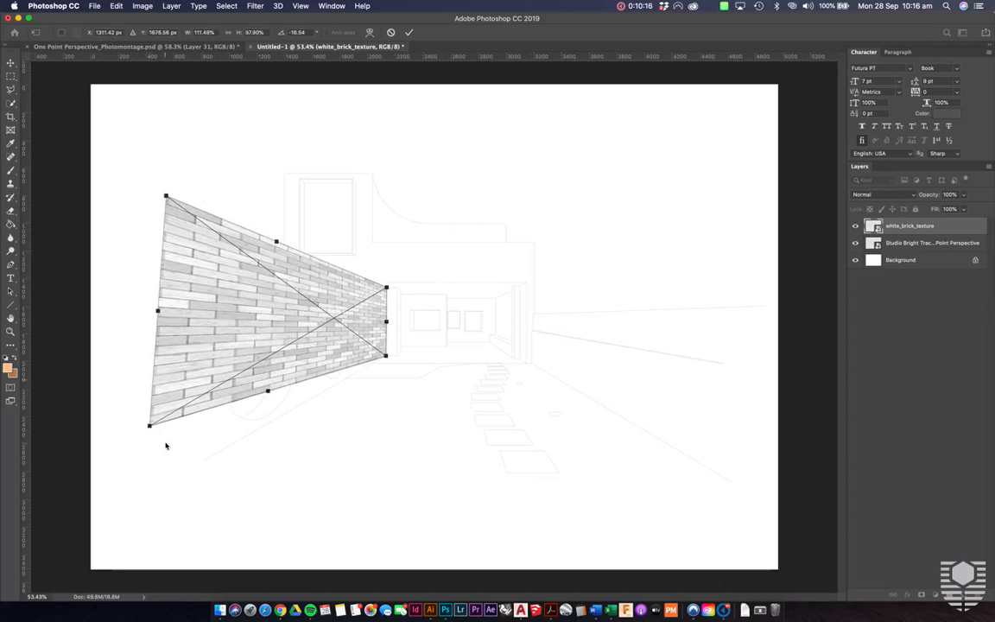
{"action": "left_click_drag", "start_coordinate": [149, 425], "coordinate": [161, 477]}
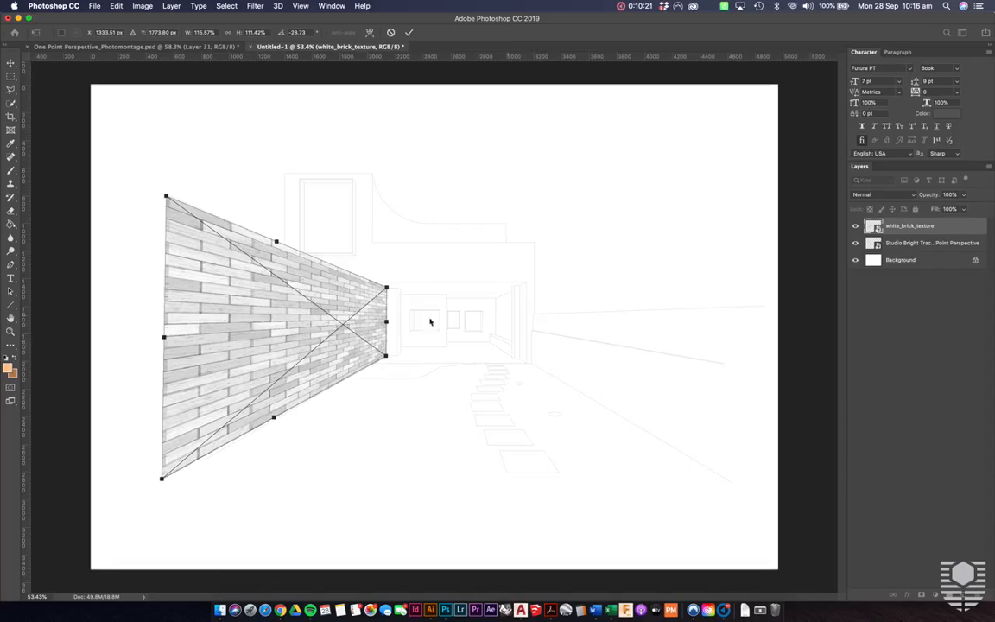
{"action": "scroll", "coordinate": [403, 328], "scroll_direction": "up", "scroll_amount": 10}
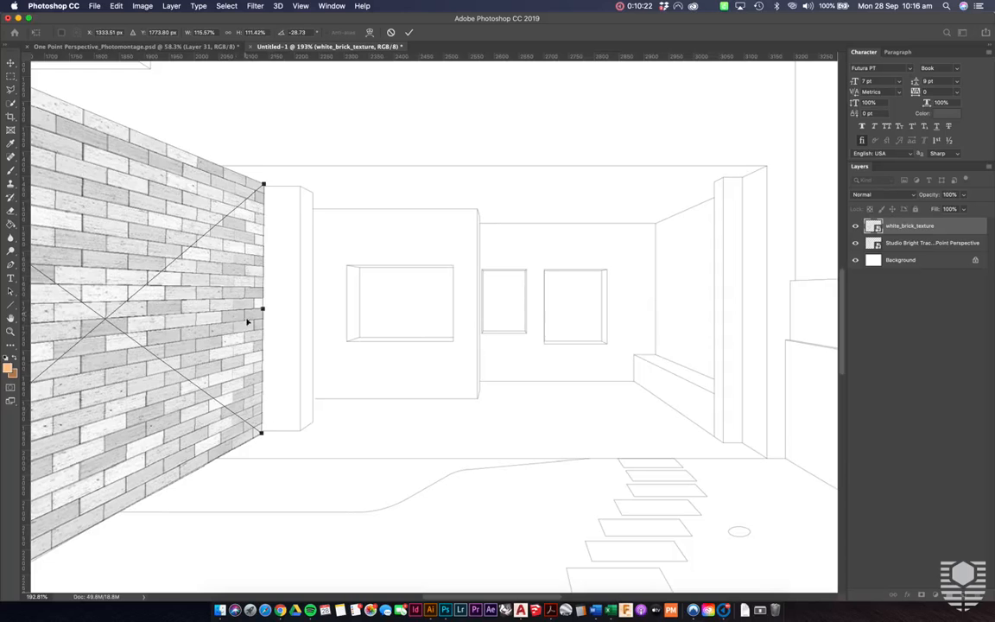
{"action": "scroll", "coordinate": [419, 334], "scroll_direction": "down", "scroll_amount": 8}
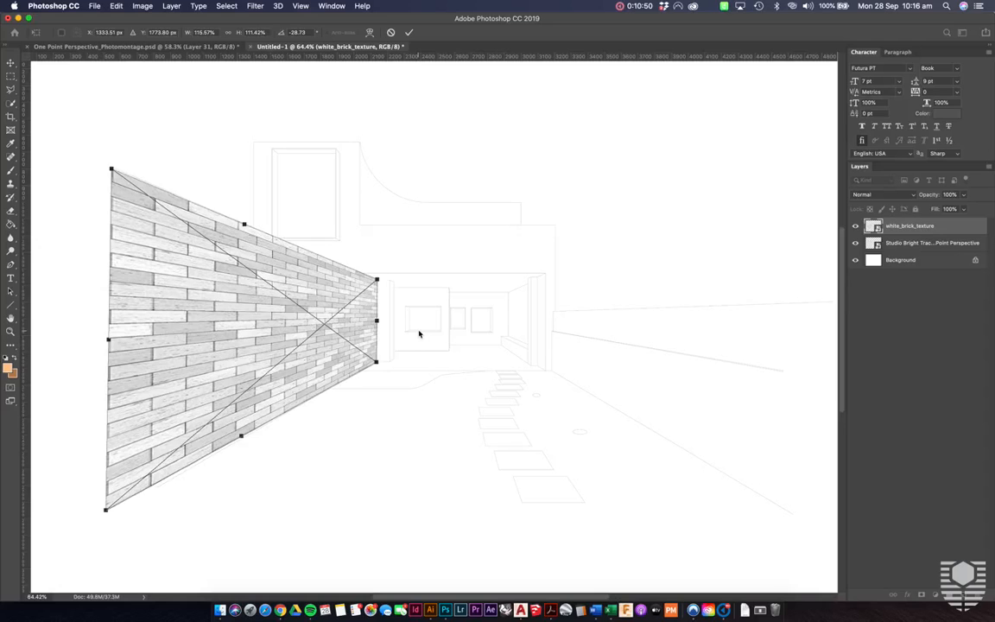
{"action": "key", "text": "Escape"}
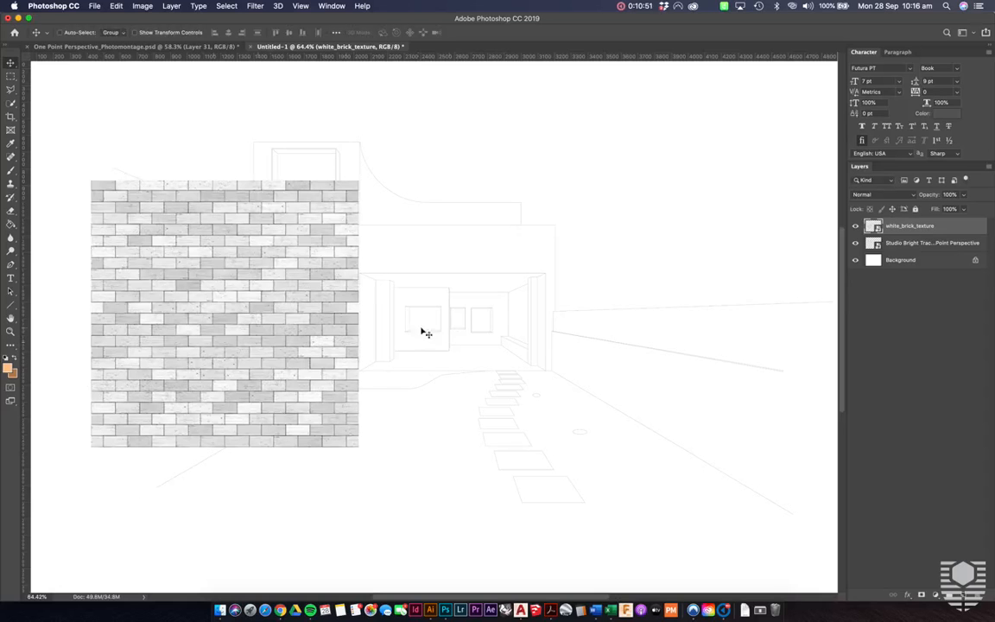
- Reposition the brick texture, duplicate it twice edge to edge into a continuous horizontal strip, and select all three brick layers
{"action": "scroll", "coordinate": [426, 333], "scroll_direction": "down", "scroll_amount": 3}
{"action": "left_click_drag", "start_coordinate": [387, 318], "coordinate": [367, 349]}
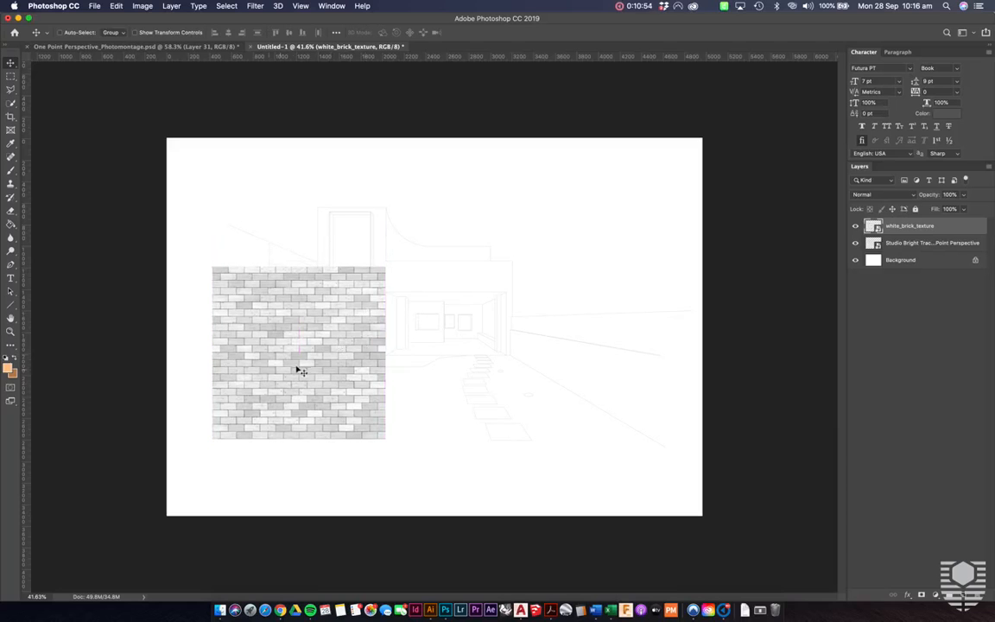
{"action": "left_click_drag", "start_coordinate": [302, 367], "coordinate": [467, 365]}
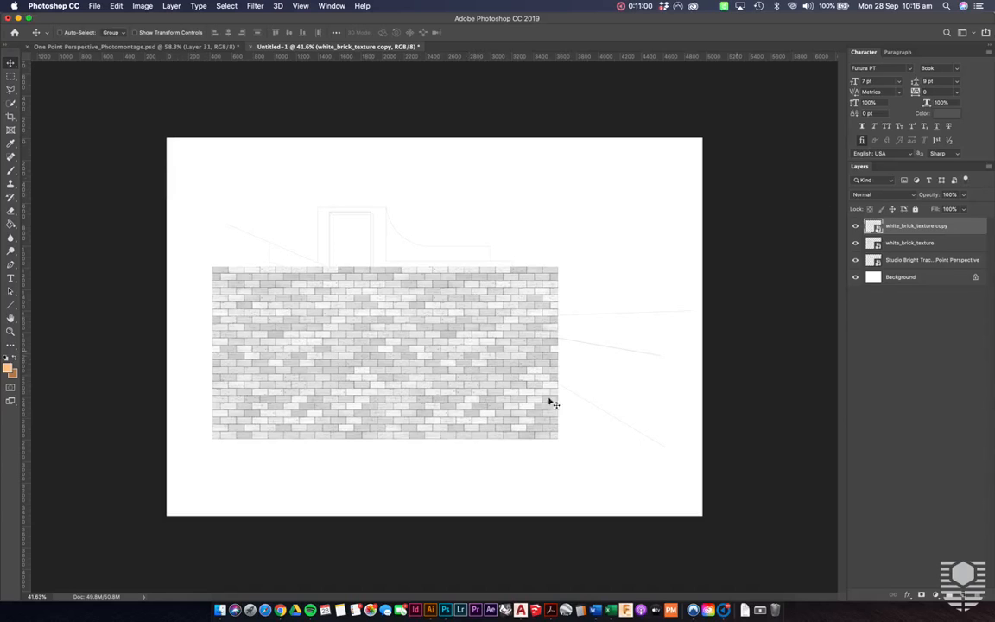
{"action": "left_click_drag", "start_coordinate": [473, 381], "coordinate": [644, 377]}
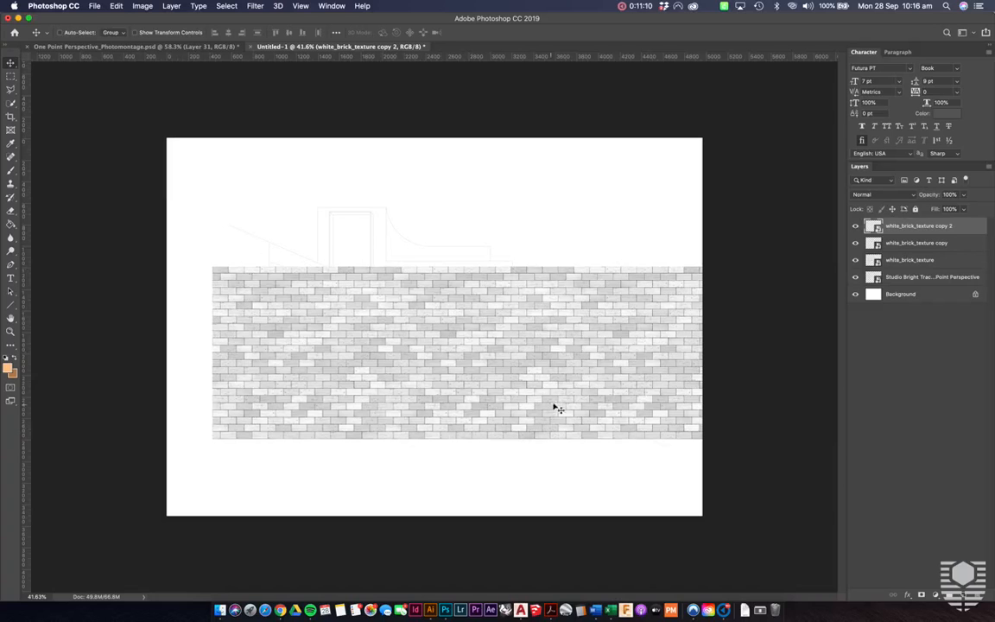
{"action": "left_click", "coordinate": [929, 261], "text": "shift"}
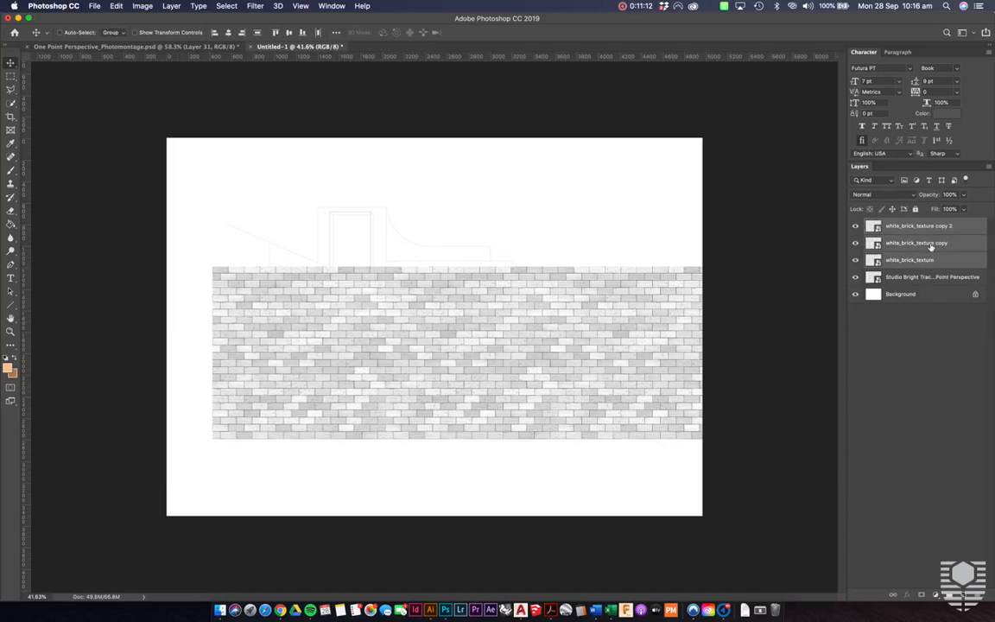
- Merge the three selected brick layers into one and move the merged strip over the arched side wall
{"action": "right_click", "coordinate": [931, 246]}
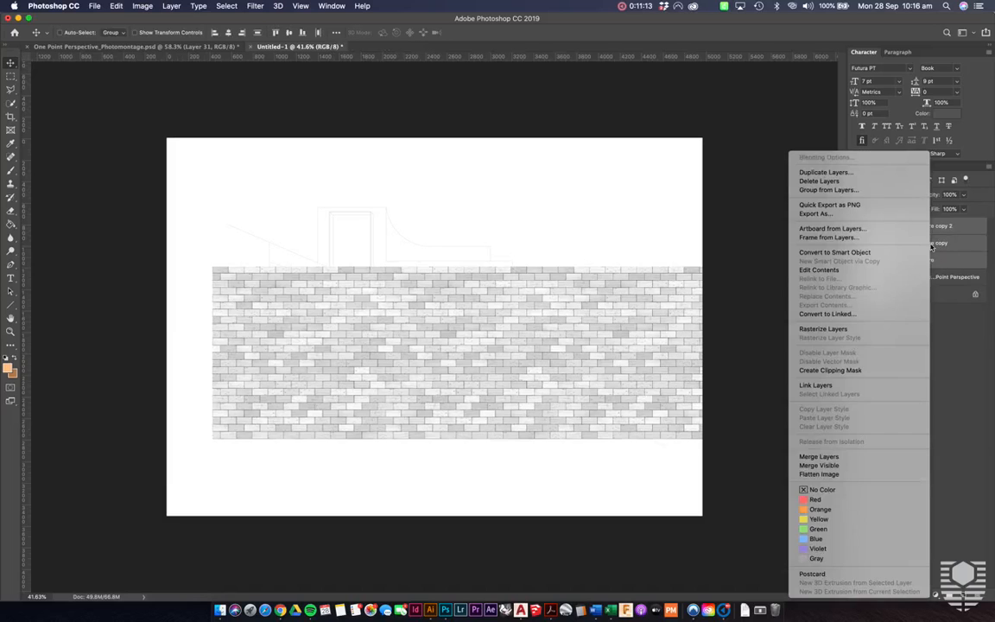
{"action": "left_click", "coordinate": [819, 456]}
{"action": "left_click_drag", "start_coordinate": [613, 346], "coordinate": [291, 266]}
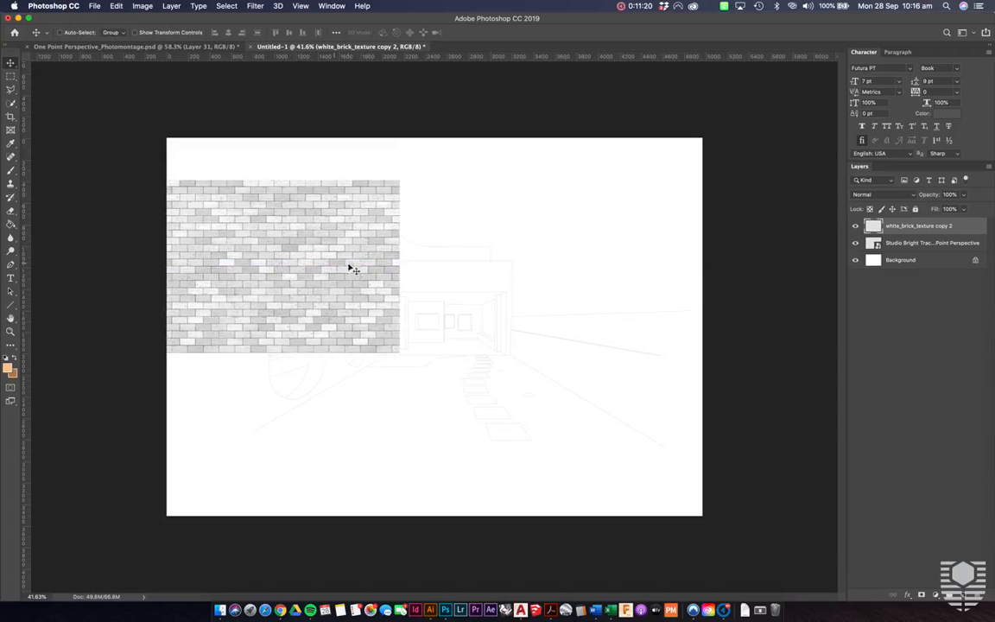
- Distort the merged brick strip so its far upper corner meets the top of the arched side wall beside the column
{"action": "key", "text": "super+t"}
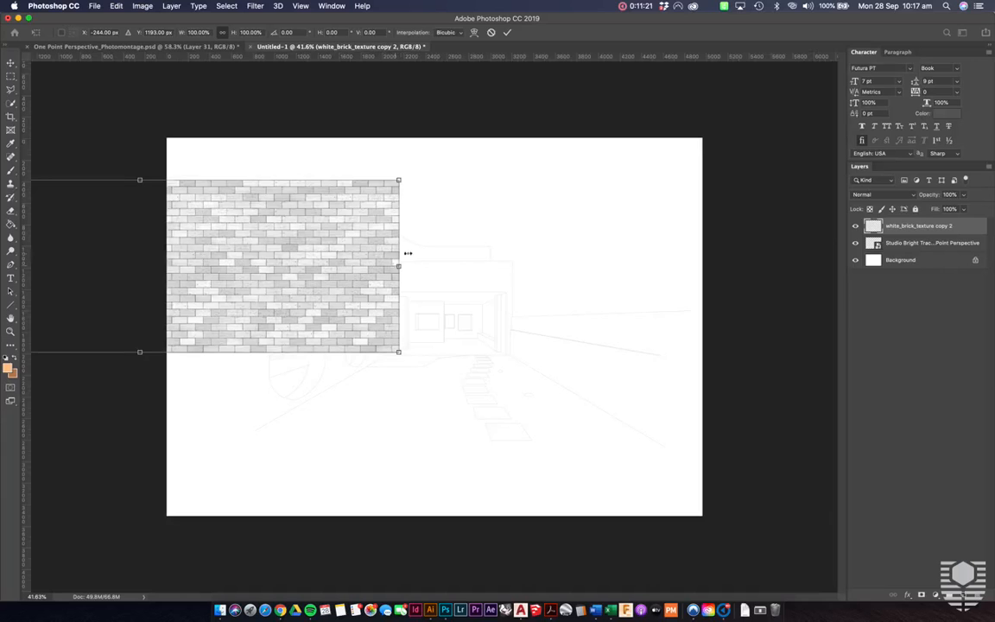
{"action": "key", "text": "super+plus"}
{"action": "key", "text": "super+plus"}
{"action": "key", "text": "super+plus"}
{"action": "right_click", "coordinate": [300, 283]}
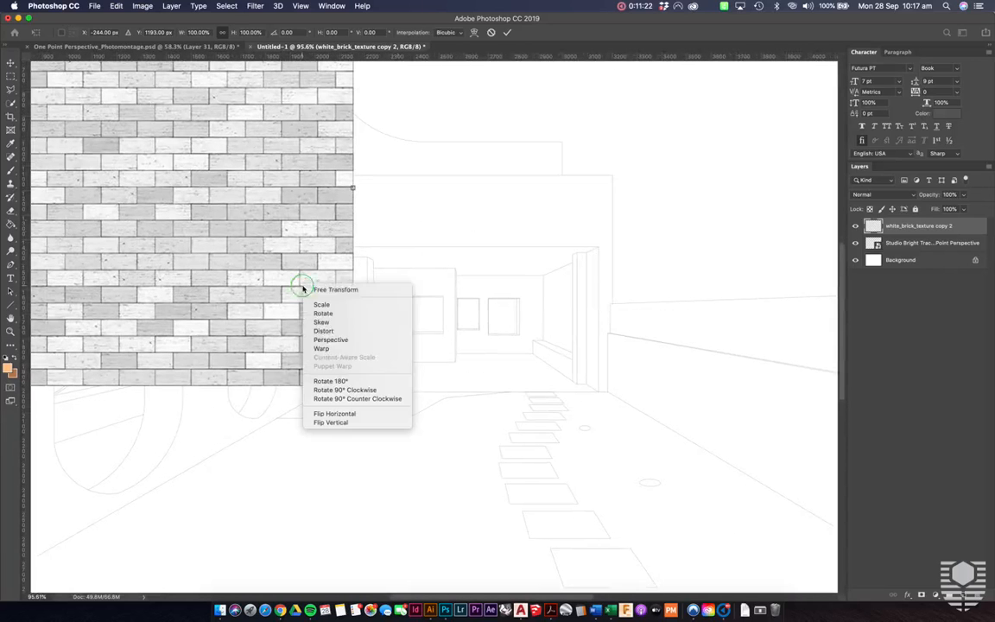
{"action": "left_click", "coordinate": [381, 336]}
{"action": "key", "text": "super+minus"}
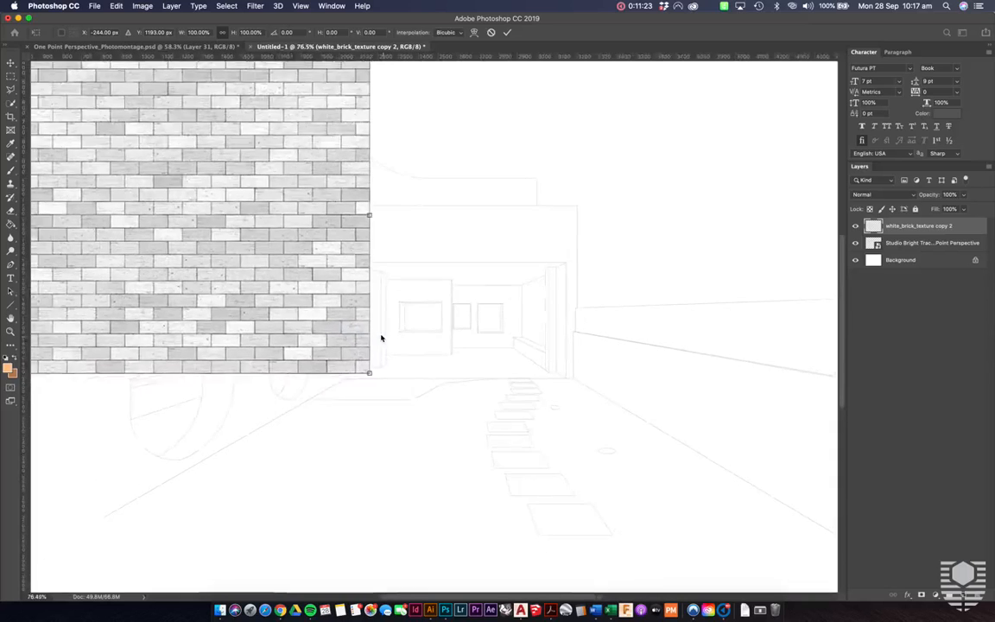
{"action": "left_click_drag", "start_coordinate": [380, 106], "coordinate": [378, 288]}
{"action": "key", "text": "super+plus"}
{"action": "scroll", "coordinate": [377, 289], "scroll_direction": "up", "scroll_amount": 10}
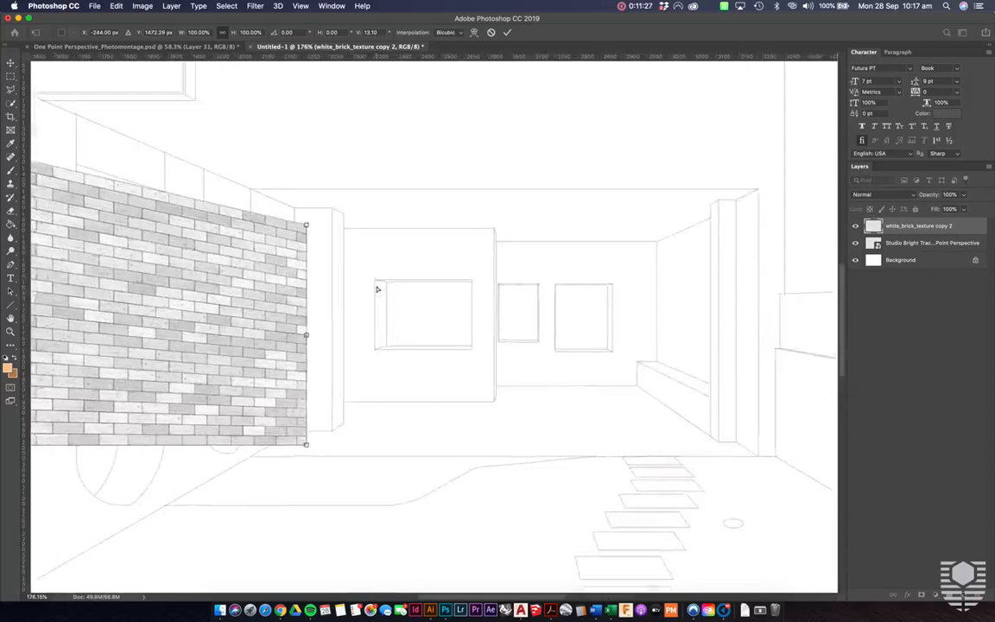
{"action": "scroll", "coordinate": [377, 289], "scroll_direction": "left", "scroll_amount": 2}
{"action": "scroll", "coordinate": [378, 288], "scroll_direction": "up", "scroll_amount": 2}
{"action": "left_click_drag", "start_coordinate": [339, 255], "coordinate": [328, 235]}
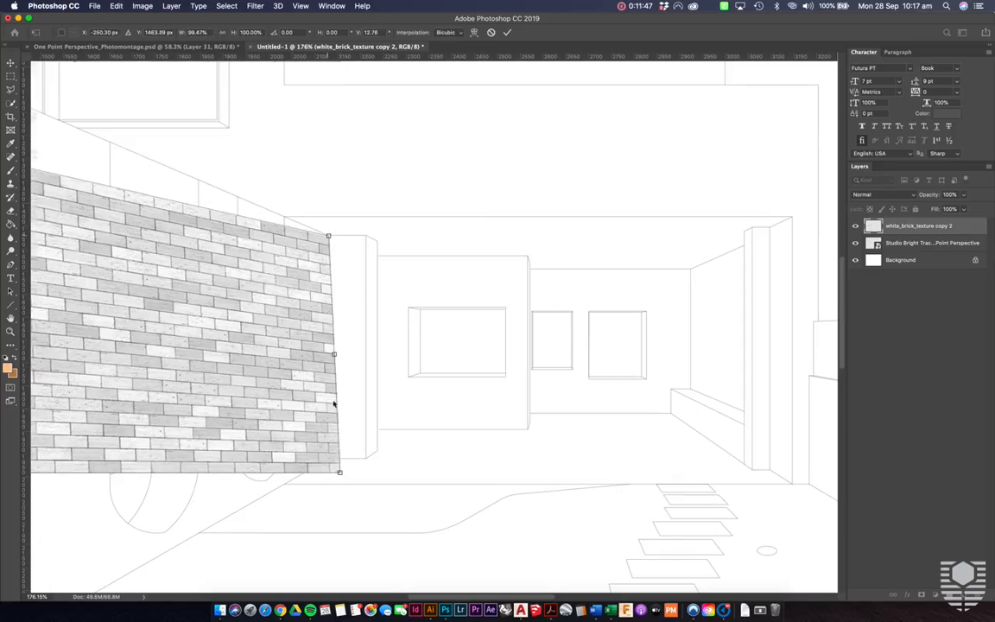
- Fit the brick strip's far lower corner to the column base and fine-tune its upper corner so the far edge follows the column
{"action": "left_click_drag", "start_coordinate": [336, 466], "coordinate": [327, 454]}
{"action": "key", "text": "super+equal"}
{"action": "scroll", "coordinate": [326, 460], "scroll_direction": "down", "scroll_amount": 2}
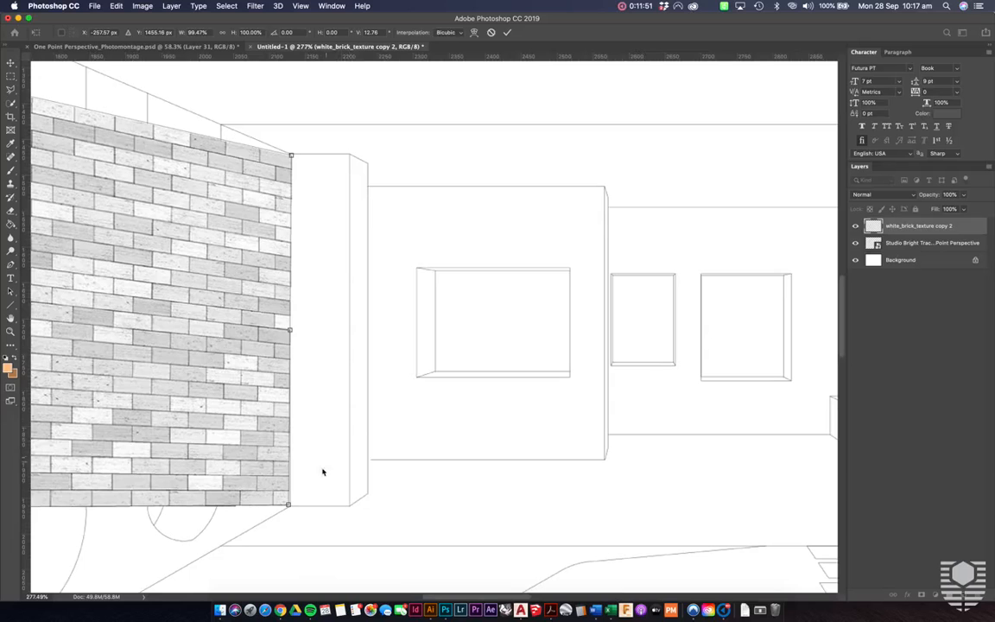
{"action": "left_click_drag", "start_coordinate": [289, 503], "coordinate": [289, 506]}
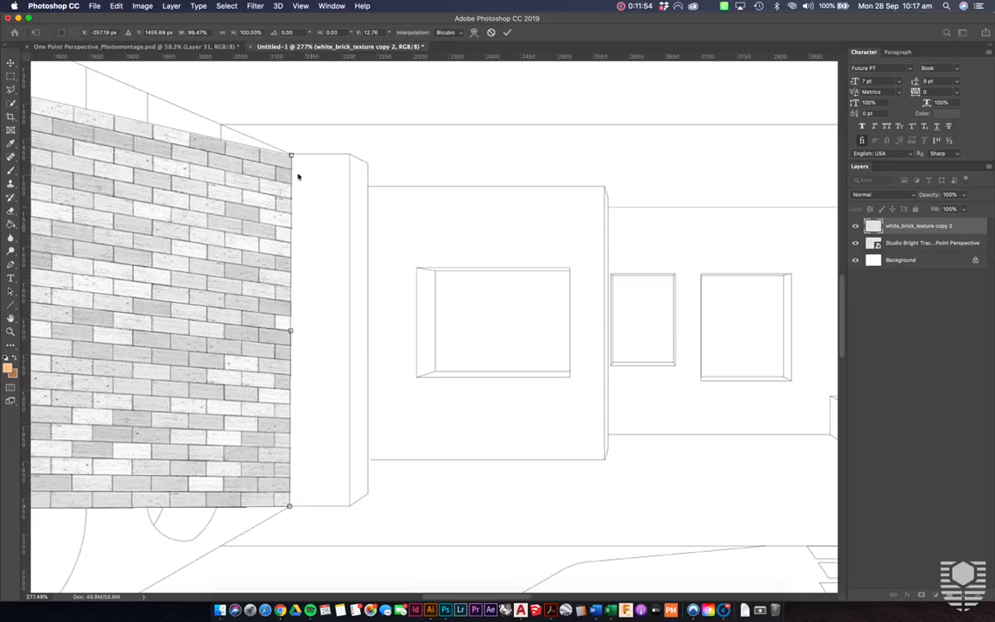
{"action": "left_click_drag", "start_coordinate": [291, 156], "coordinate": [290, 156]}
{"action": "scroll", "coordinate": [291, 159], "scroll_direction": "down", "scroll_amount": 10}
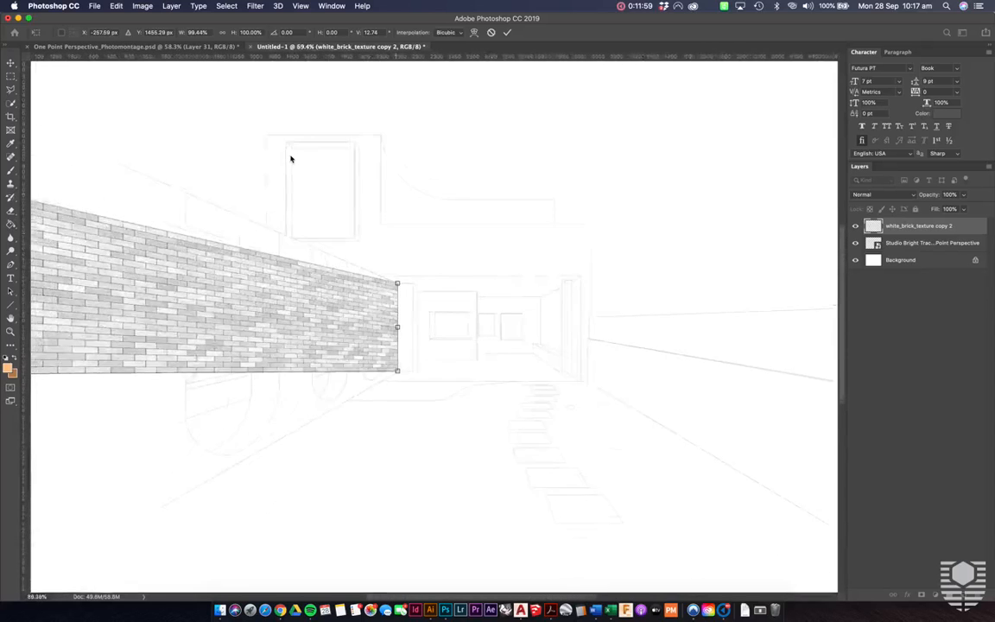
- Pull the brick strip's two near corners outward beyond the canvas to match the wall's perspective lines, and apply the distortion
{"action": "scroll", "coordinate": [183, 205], "scroll_direction": "down", "scroll_amount": 5}
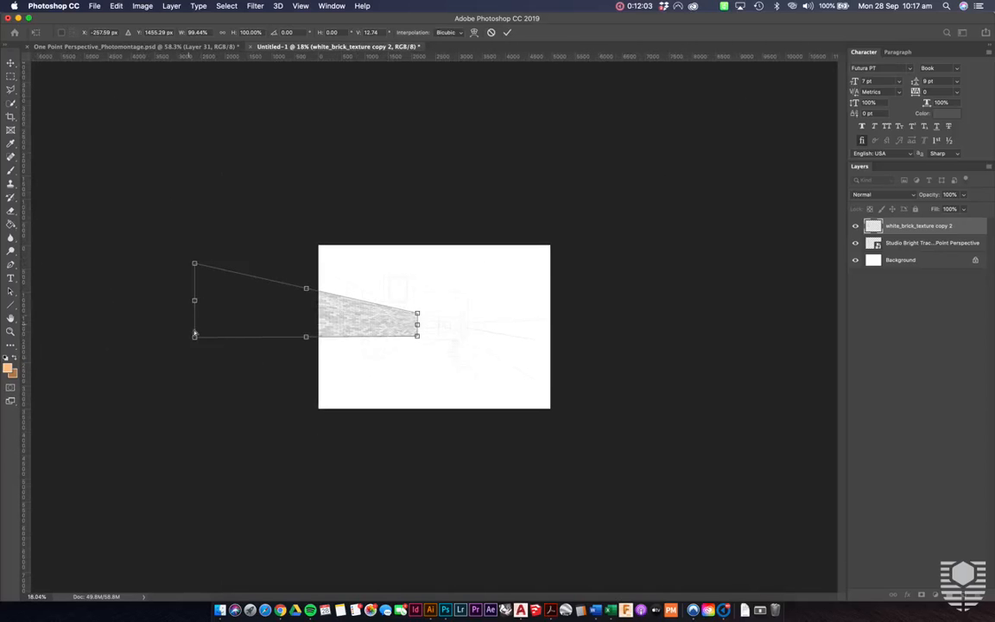
{"action": "left_click_drag", "start_coordinate": [194, 339], "coordinate": [207, 456]}
{"action": "left_click_drag", "start_coordinate": [195, 265], "coordinate": [209, 225]}
{"action": "scroll", "coordinate": [435, 353], "scroll_direction": "up", "scroll_amount": 2}
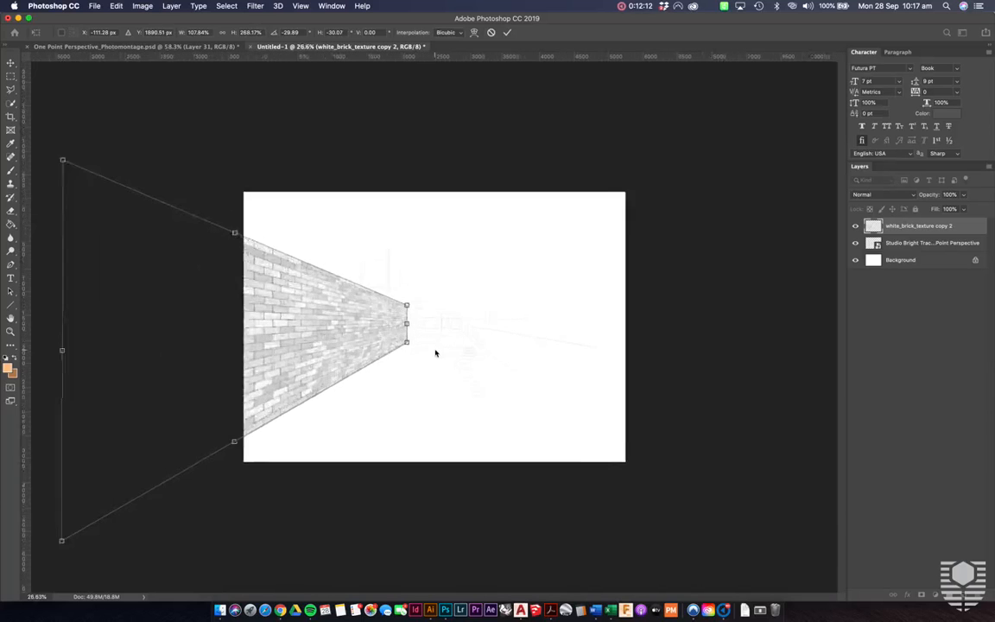
{"action": "scroll", "coordinate": [436, 354], "scroll_direction": "up", "scroll_amount": 2}
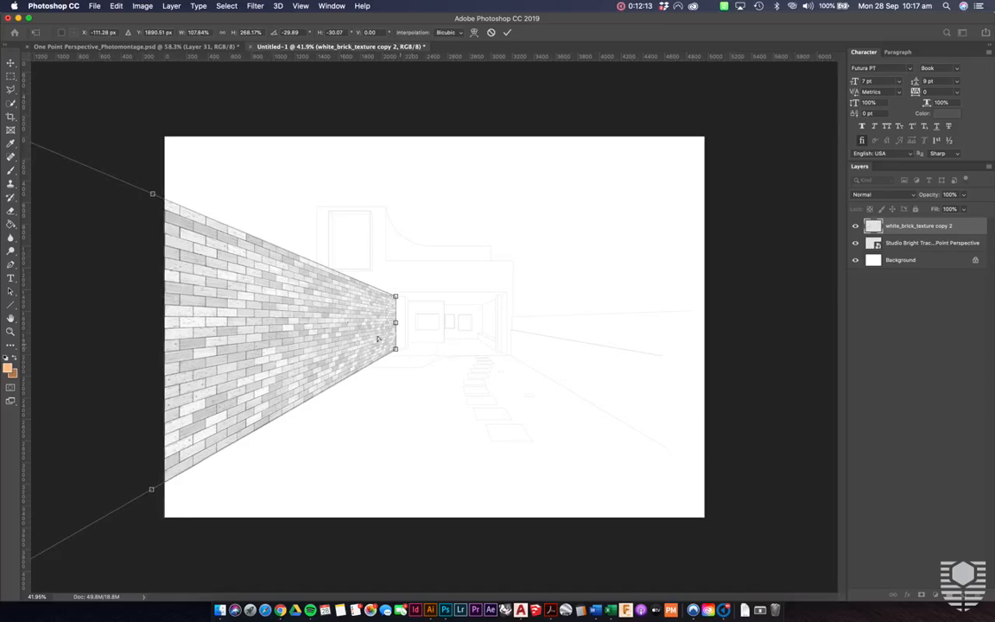
{"action": "scroll", "coordinate": [347, 322], "scroll_direction": "down", "scroll_amount": 2}
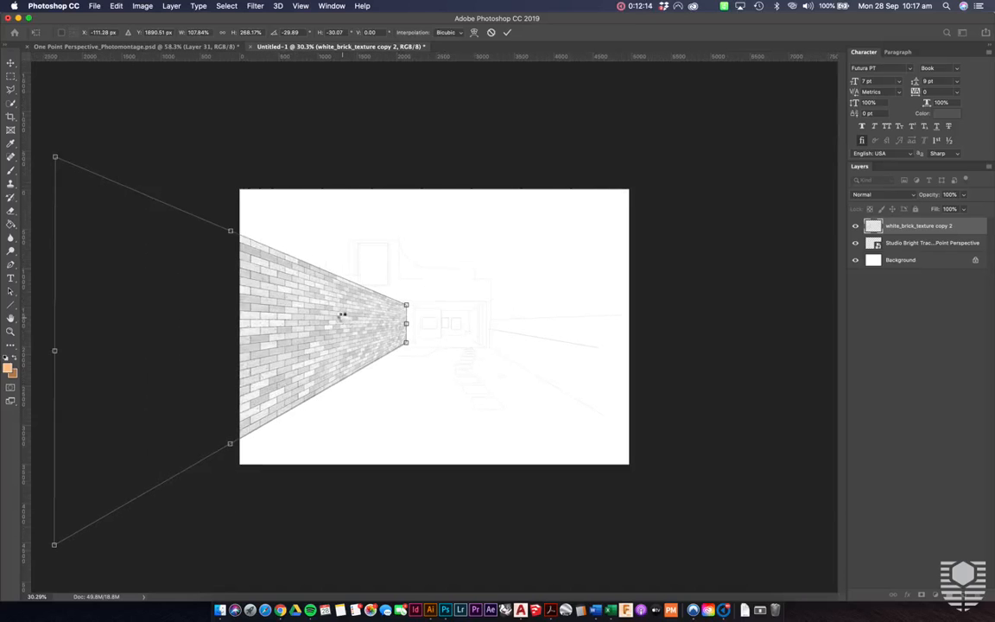
{"action": "key", "text": "Return"}
- Lower the opacity of the merged brick layer to 13% to reveal the linework beneath
{"action": "scroll", "coordinate": [426, 371], "scroll_direction": "up", "scroll_amount": 1}
{"action": "scroll", "coordinate": [427, 372], "scroll_direction": "up", "scroll_amount": 2}
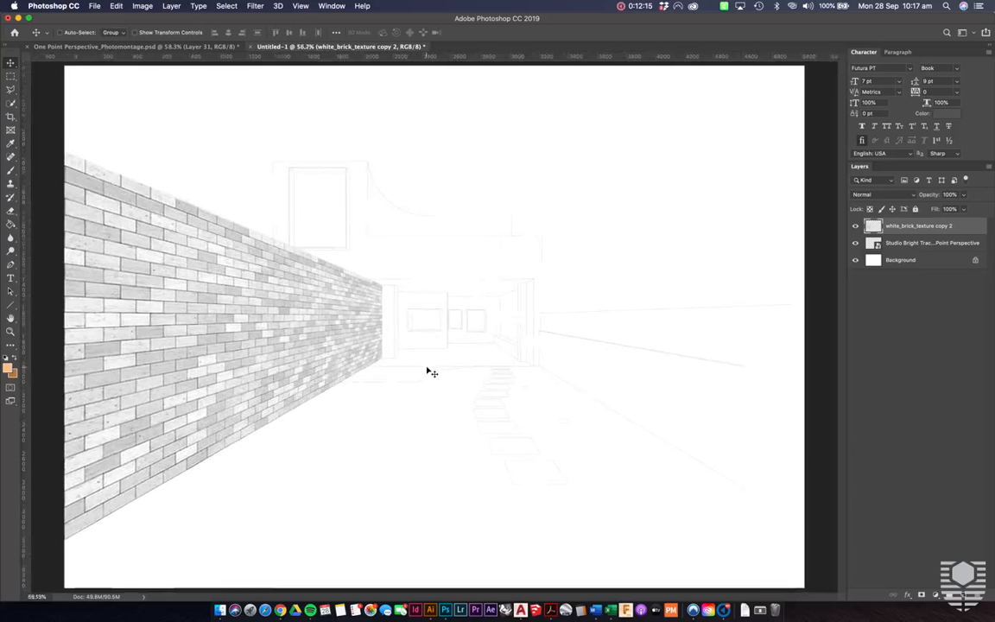
{"action": "scroll", "coordinate": [428, 370], "scroll_direction": "down", "scroll_amount": 1}
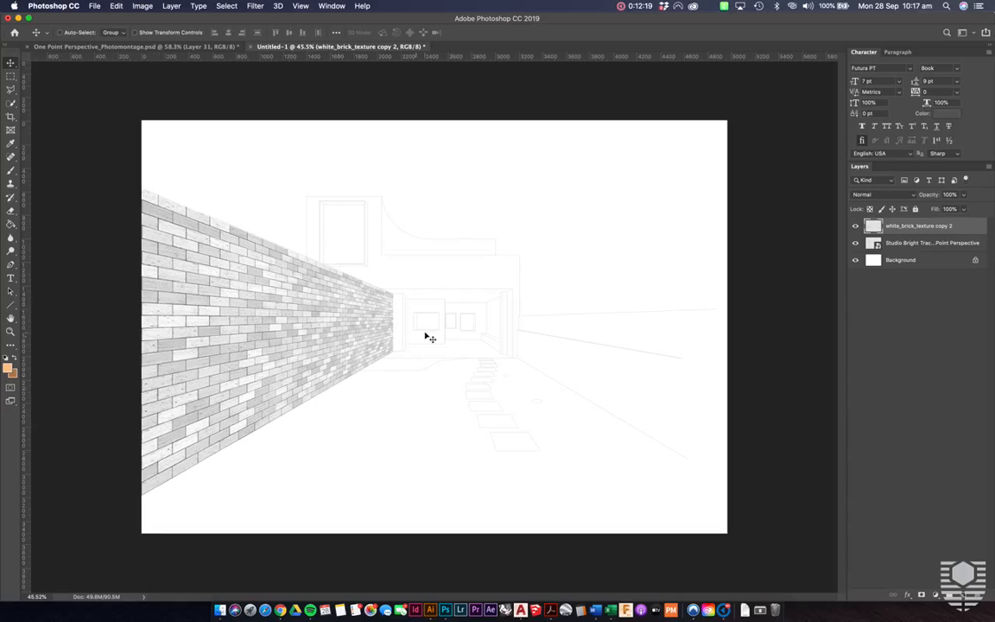
{"action": "scroll", "coordinate": [427, 337], "scroll_direction": "up", "scroll_amount": 6}
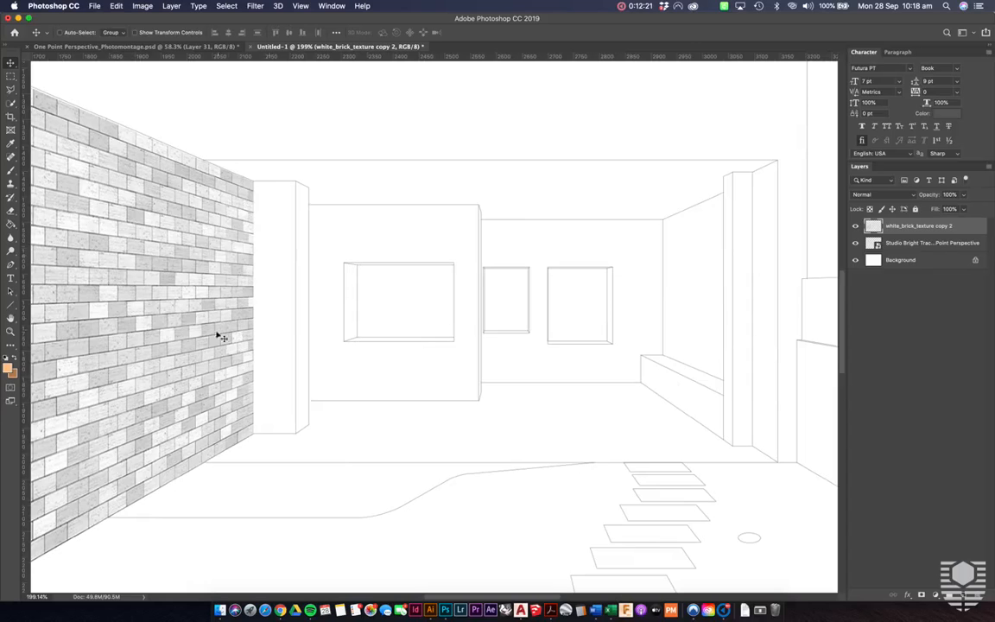
{"action": "scroll", "coordinate": [340, 455], "scroll_direction": "down", "scroll_amount": 5}
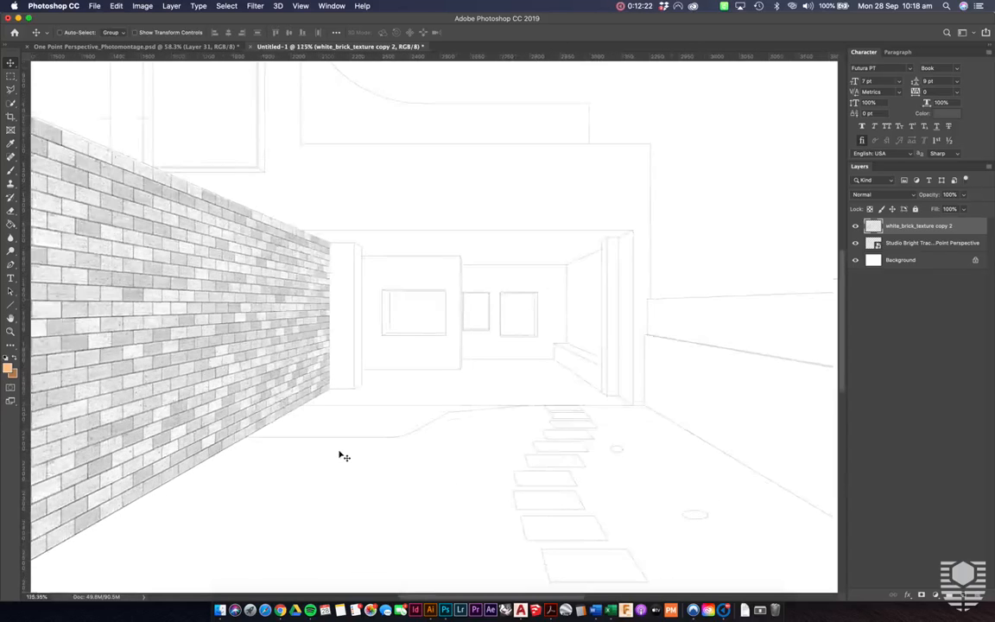
{"action": "scroll", "coordinate": [343, 457], "scroll_direction": "down", "scroll_amount": 2}
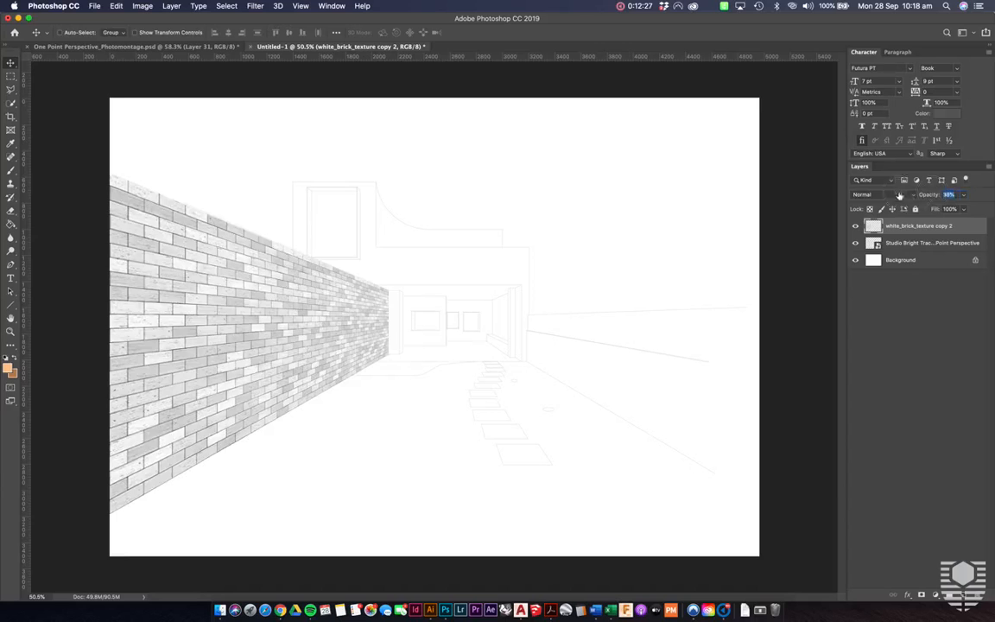
{"action": "type", "text": "36"}
{"action": "key", "text": "Return"}
{"action": "left_click_drag", "start_coordinate": [935, 198], "coordinate": [923, 198]}
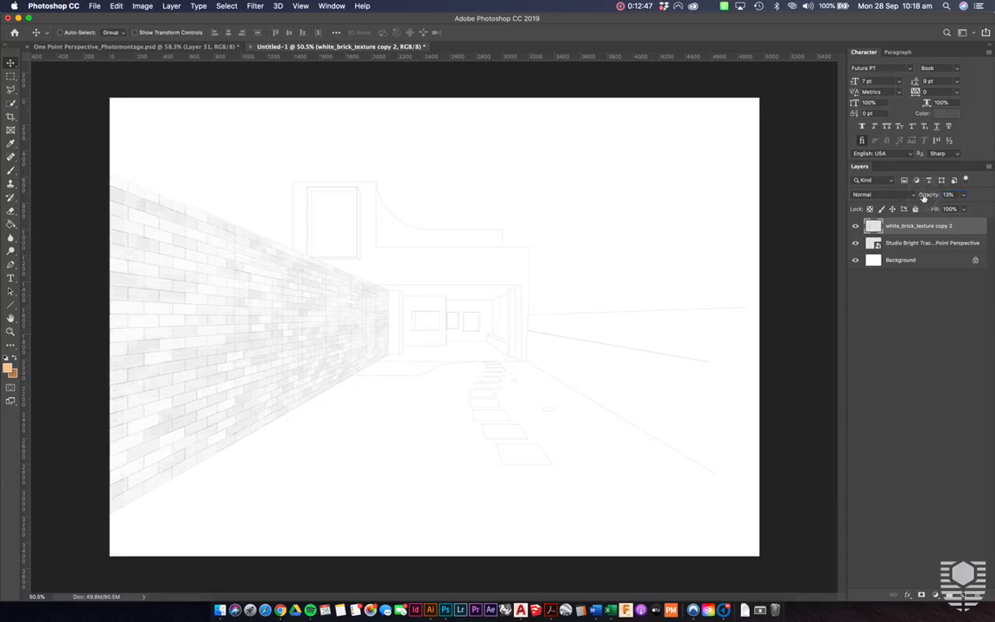
- Outline the nearest arched opening with the Polygonal Lasso, delete the brick texture inside it, and clear the selection
{"action": "scroll", "coordinate": [231, 314], "scroll_direction": "up", "scroll_amount": 5}
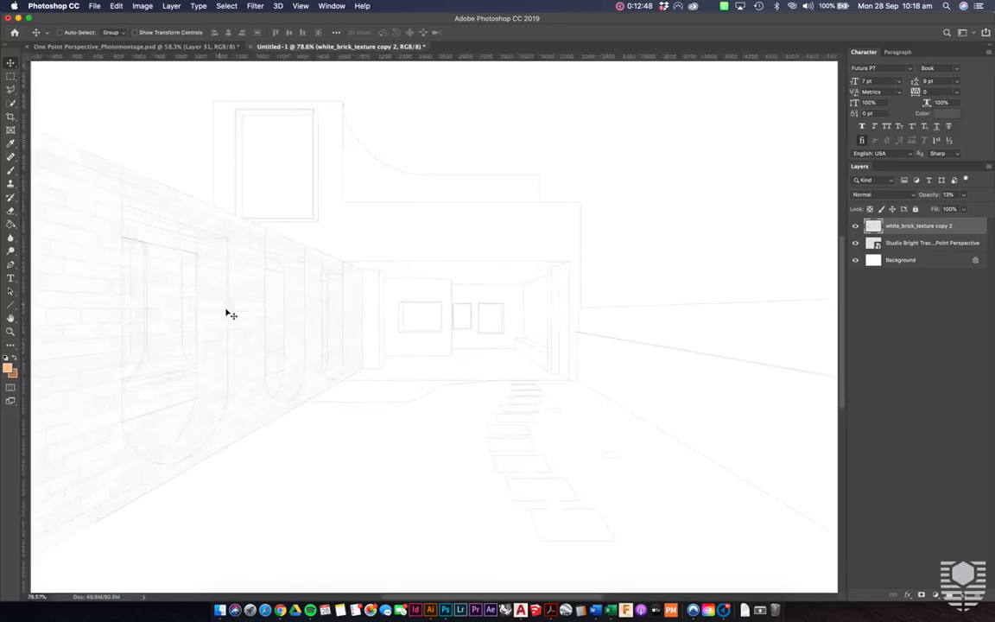
{"action": "scroll", "coordinate": [243, 272], "scroll_direction": "up", "scroll_amount": 4}
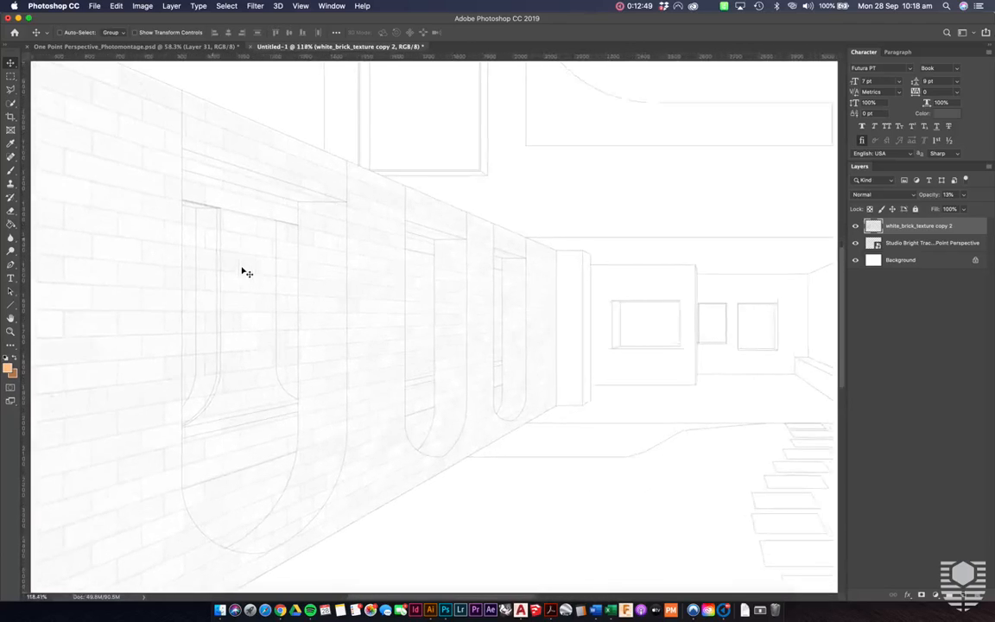
{"action": "key", "text": "l"}
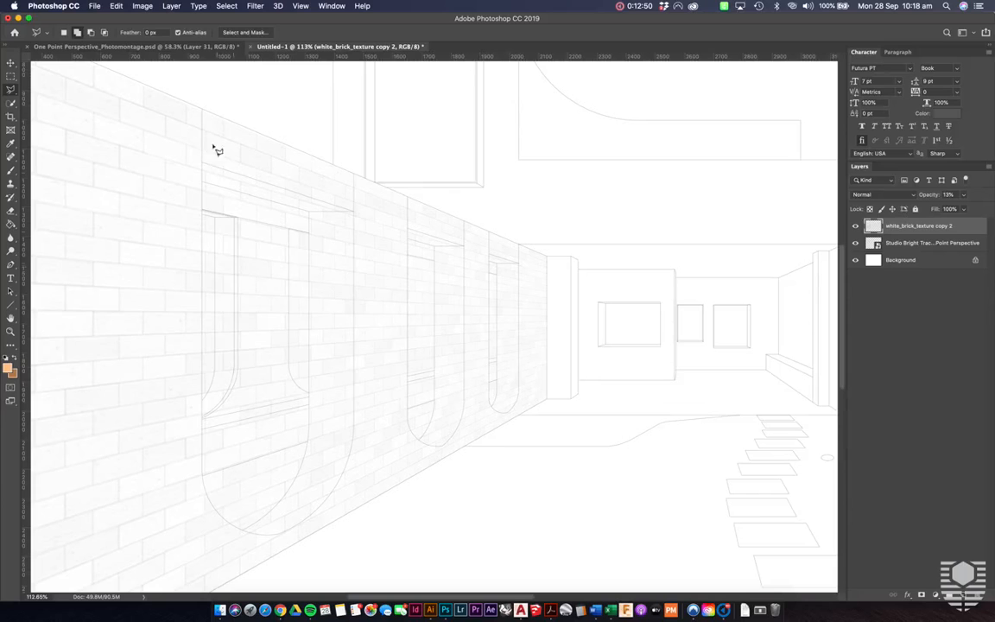
{"action": "left_click", "coordinate": [202, 110]}
{"action": "left_click", "coordinate": [201, 473]}
{"action": "left_click", "coordinate": [206, 493]}
{"action": "left_click", "coordinate": [217, 512]}
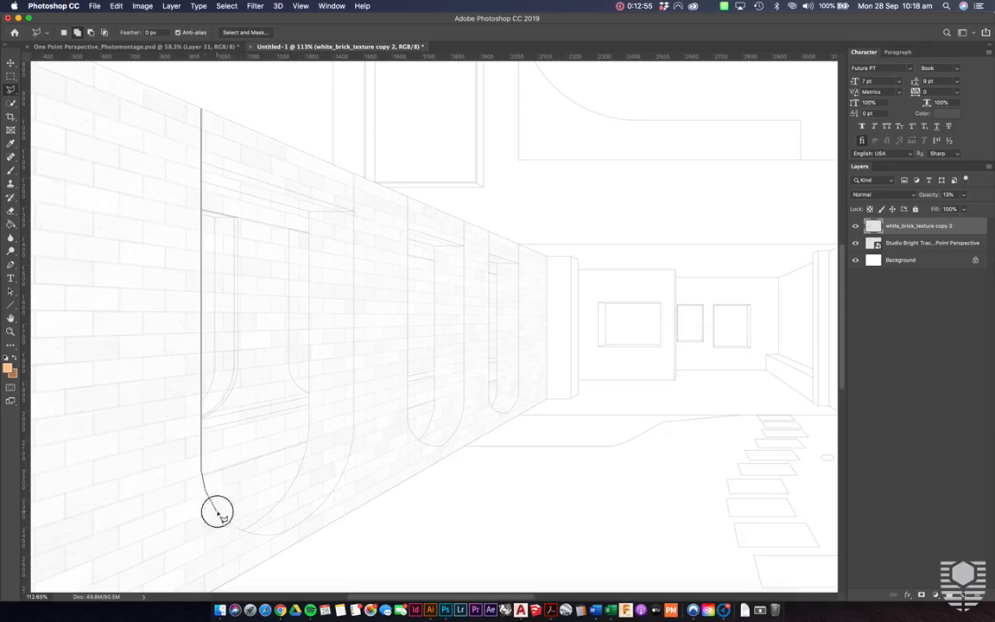
{"action": "left_click", "coordinate": [238, 527]}
{"action": "left_click", "coordinate": [282, 535]}
{"action": "left_click", "coordinate": [341, 478]}
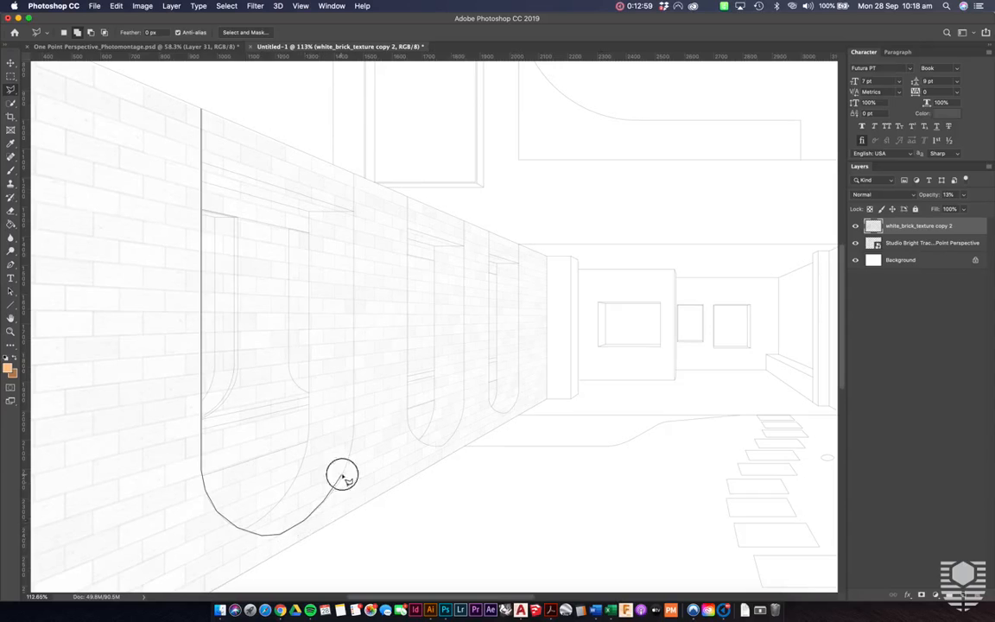
{"action": "left_click", "coordinate": [354, 423]}
{"action": "left_click", "coordinate": [354, 175]}
{"action": "left_click", "coordinate": [254, 92]}
{"action": "left_click", "coordinate": [201, 109]}
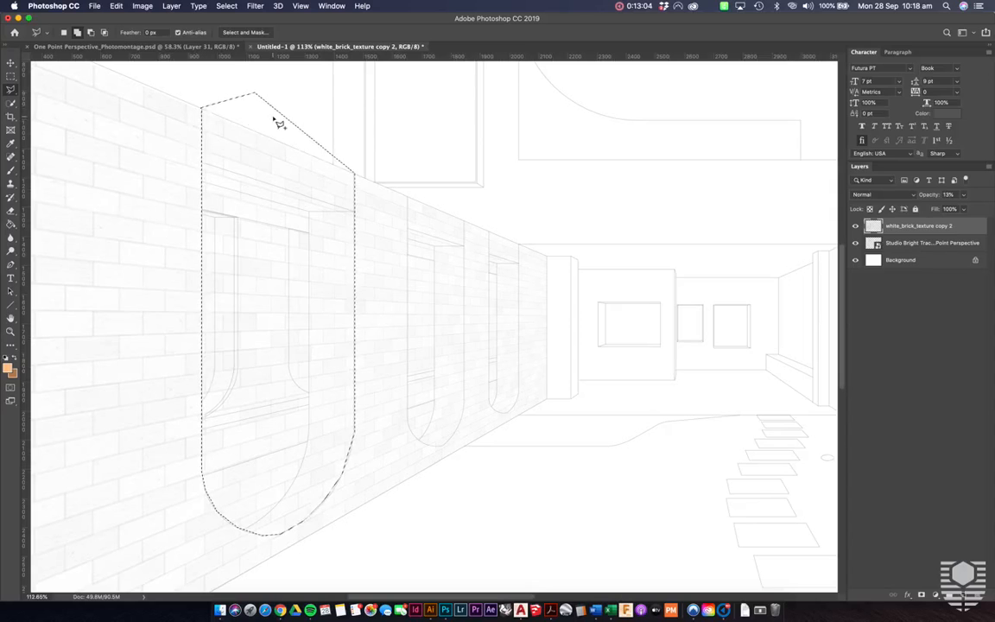
{"action": "key", "text": "Delete"}
{"action": "key", "text": "super+minus"}
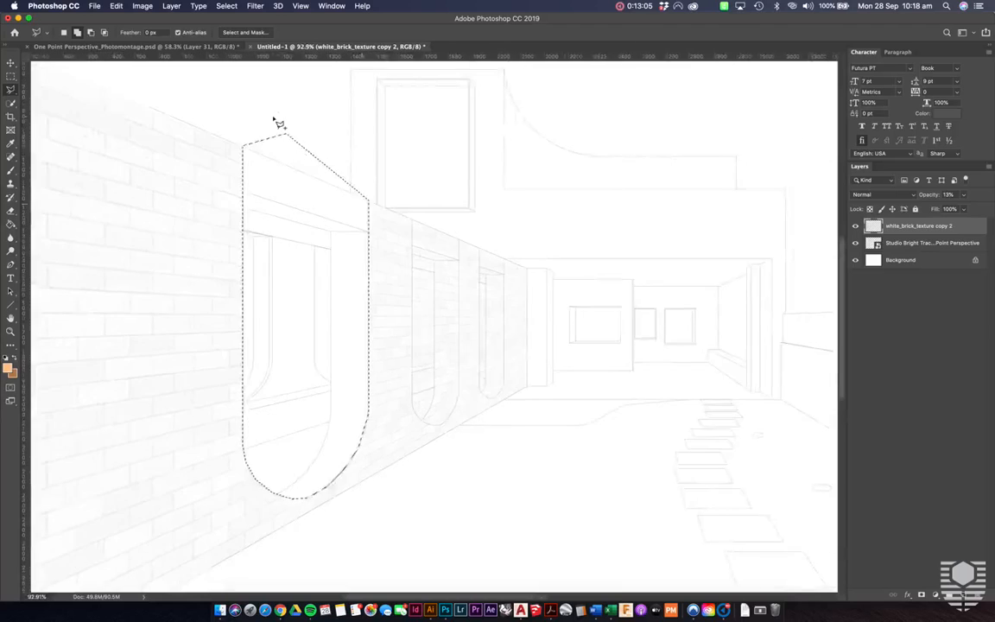
{"action": "scroll", "coordinate": [275, 119], "scroll_direction": "down", "scroll_amount": 5}
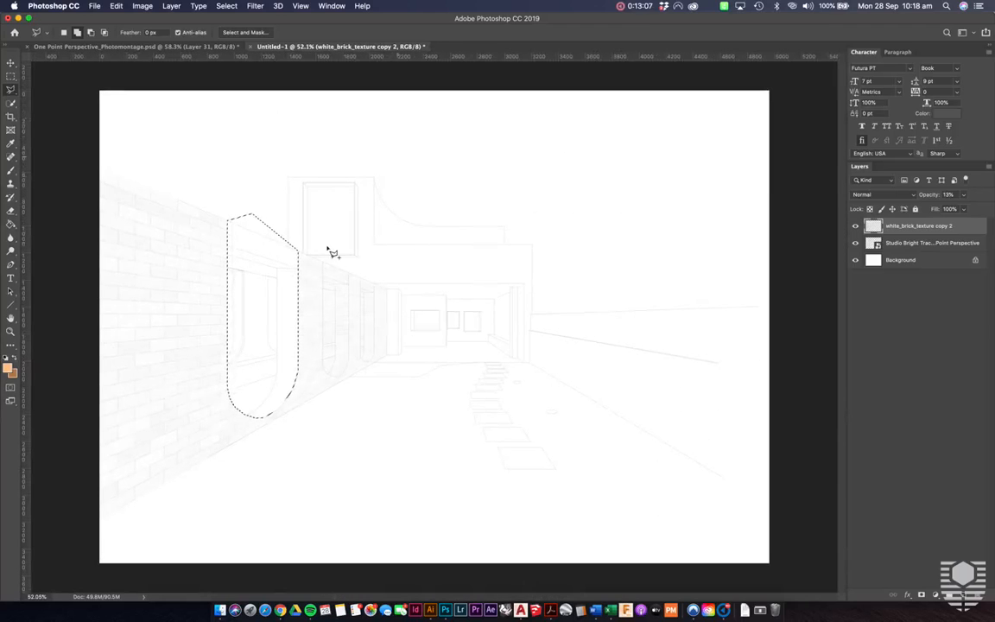
{"action": "scroll", "coordinate": [329, 248], "scroll_direction": "up", "scroll_amount": 4}
{"action": "key", "text": "super+d"}
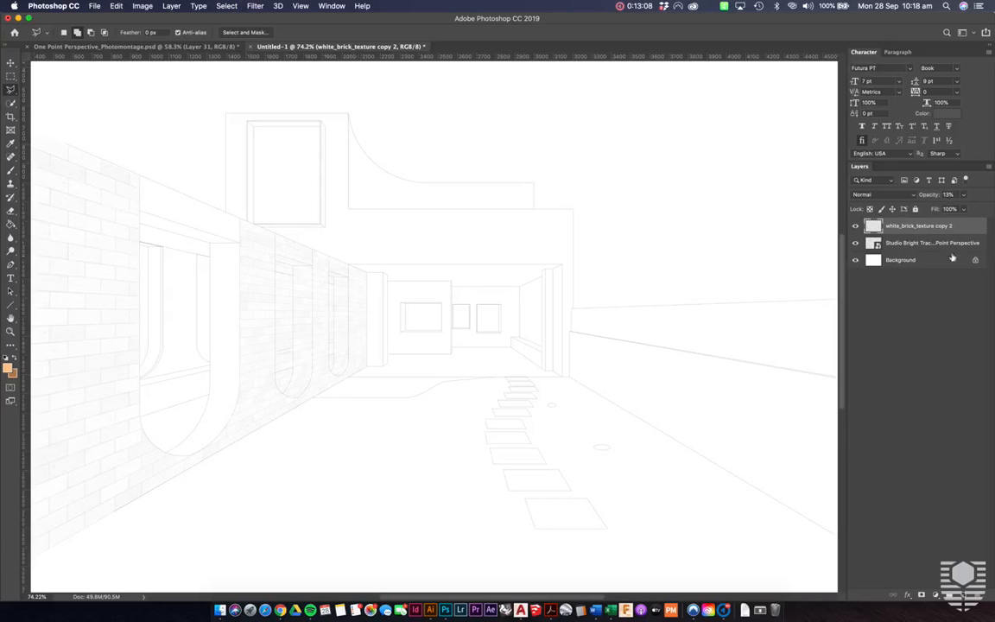
- Restore the brick layer's opacity to 100% and bring the near end of the wall into view
{"action": "key", "text": "0"}
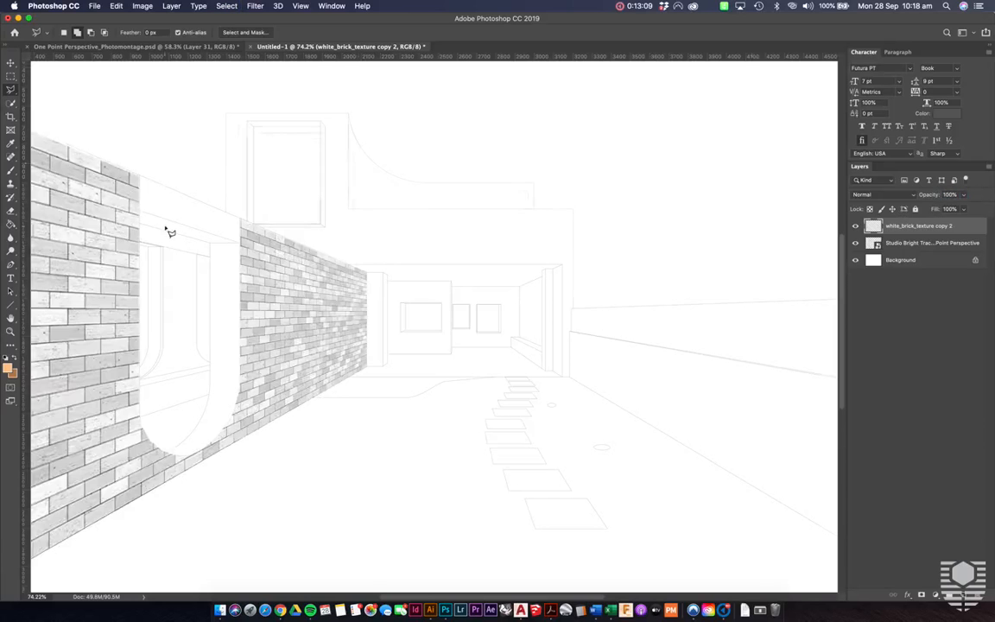
{"action": "scroll", "coordinate": [170, 231], "scroll_direction": "down", "scroll_amount": 3}
{"action": "scroll", "coordinate": [262, 295], "scroll_direction": "up", "scroll_amount": 4}
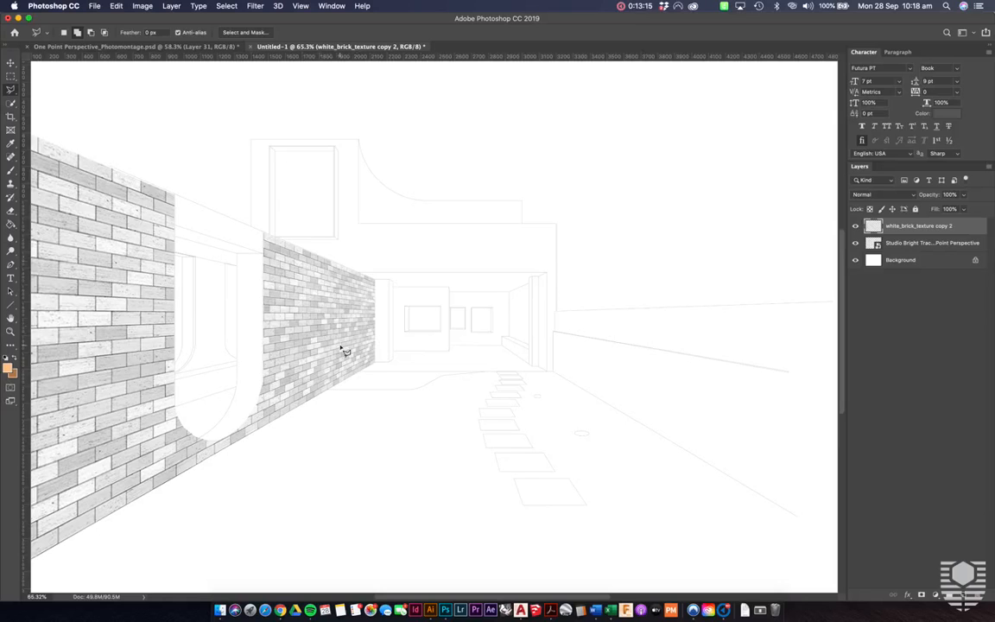
{"action": "scroll", "coordinate": [343, 351], "scroll_direction": "left", "scroll_amount": 3}
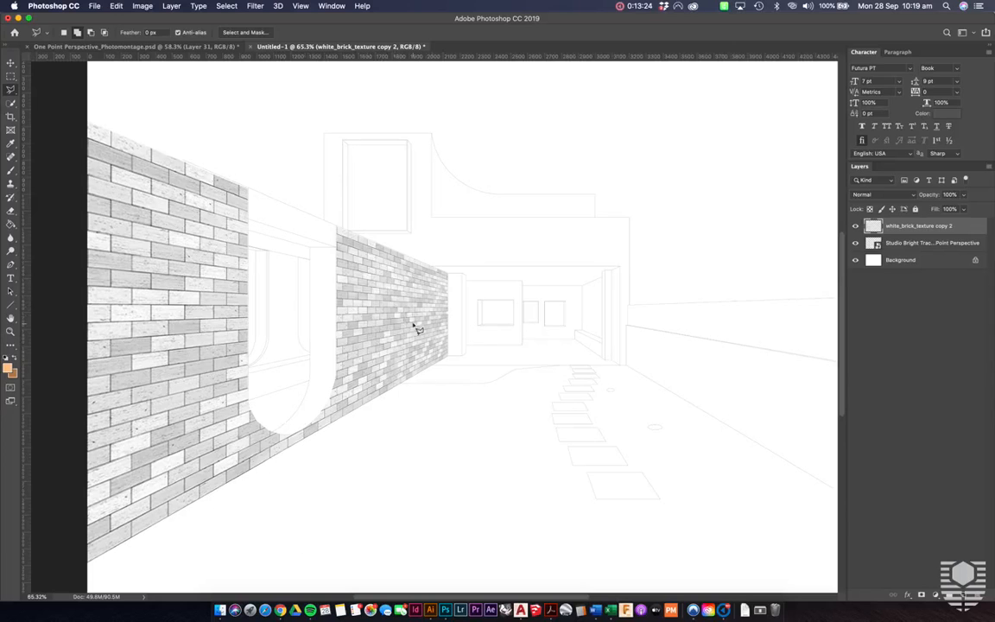
- Switch to Finder, preview One Point Perspective_Photomontage.jpg in the Studio Bright CAD Files folder as a reference, and return to Photoshop
{"action": "left_click", "coordinate": [220, 610]}
{"action": "left_click", "coordinate": [350, 135]}
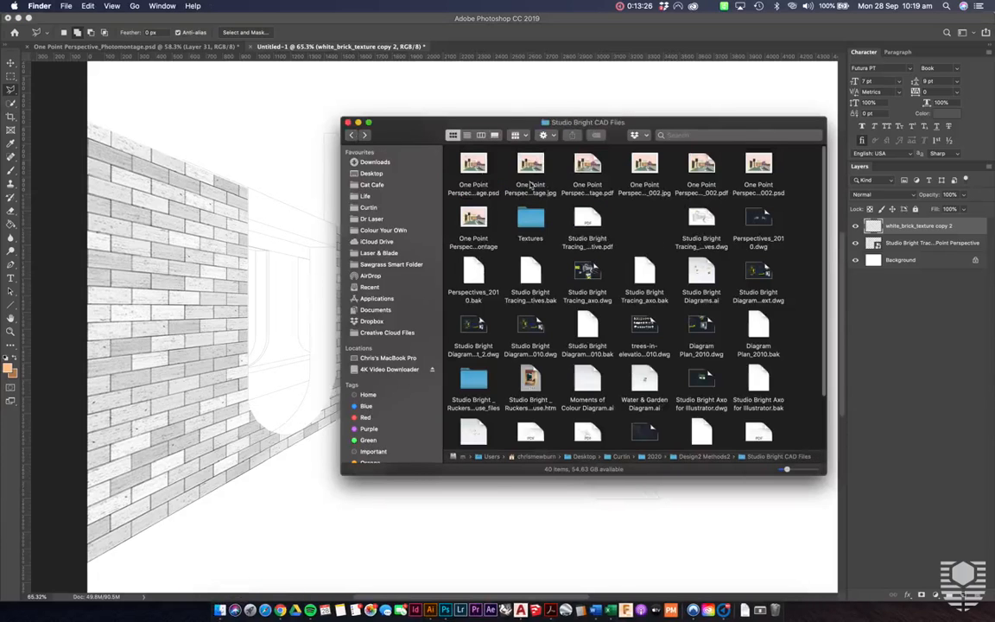
{"action": "left_click", "coordinate": [530, 170]}
{"action": "key", "text": "space"}
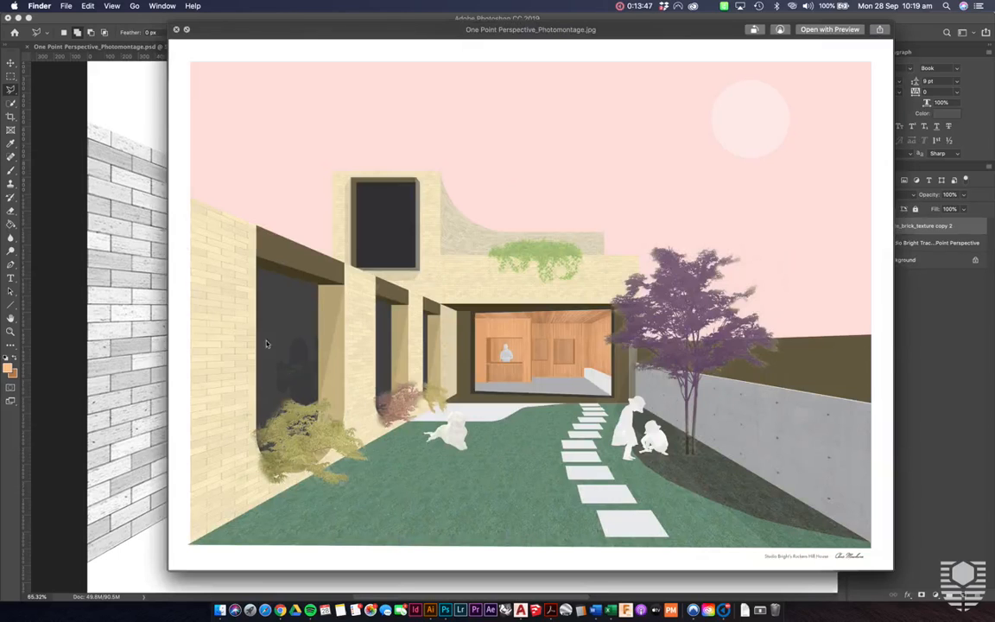
{"action": "left_click", "coordinate": [137, 110]}
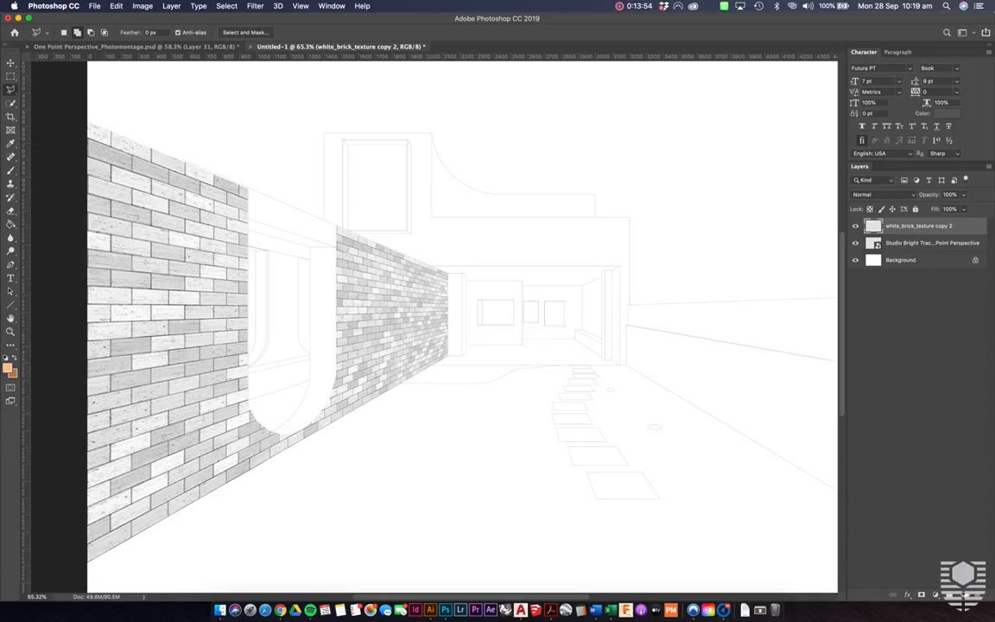
- Add a new layer above the brick texture and load the brick layer's pixels as a selection
{"action": "left_click", "coordinate": [964, 595]}
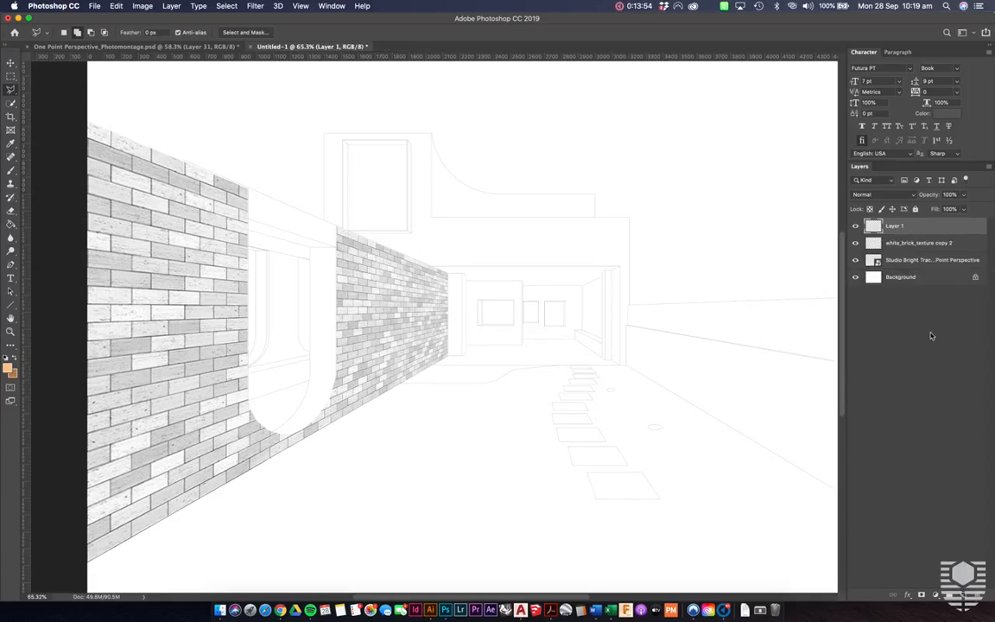
{"action": "left_click", "coordinate": [874, 243]}
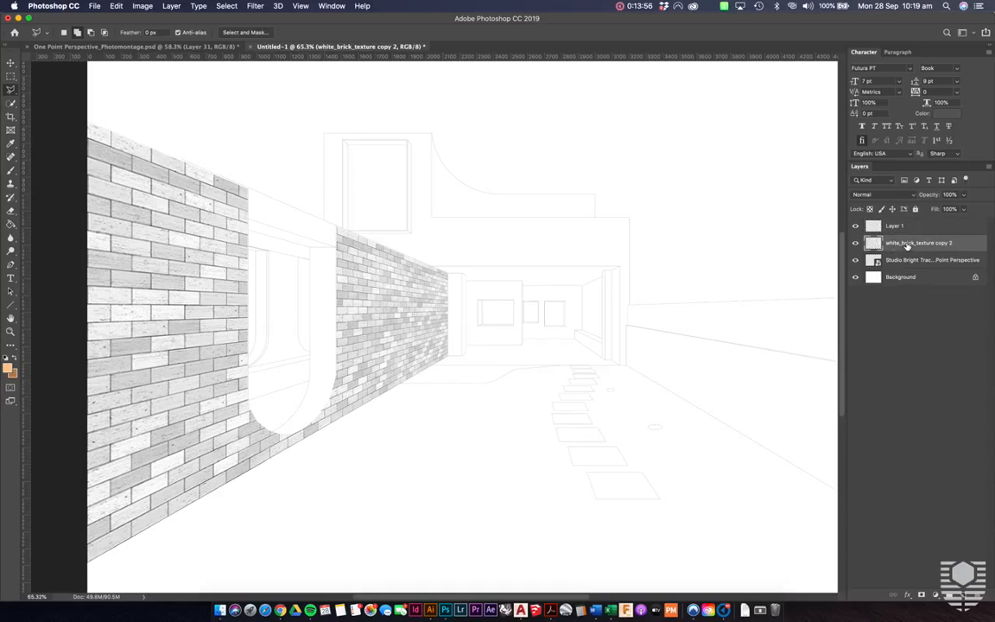
{"action": "right_click", "coordinate": [874, 243]}
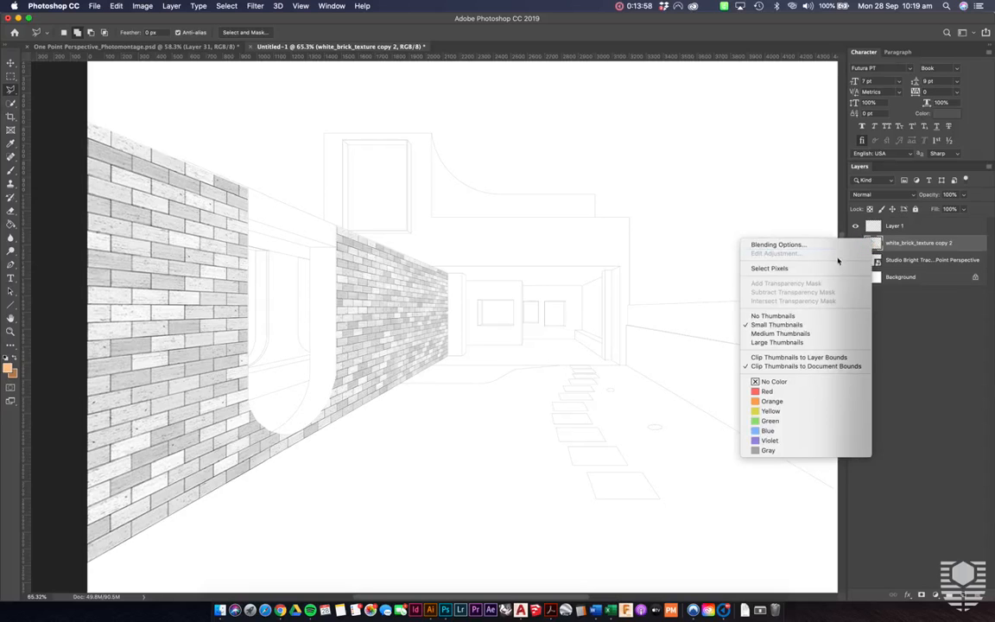
{"action": "left_click", "coordinate": [768, 268]}
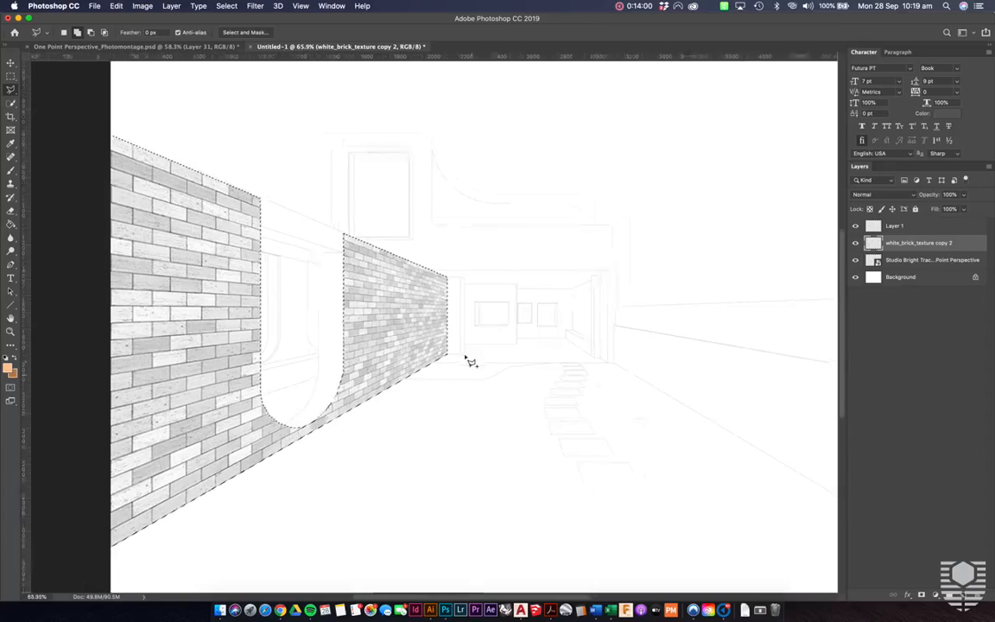
{"action": "scroll", "coordinate": [466, 357], "scroll_direction": "down", "scroll_amount": 1}
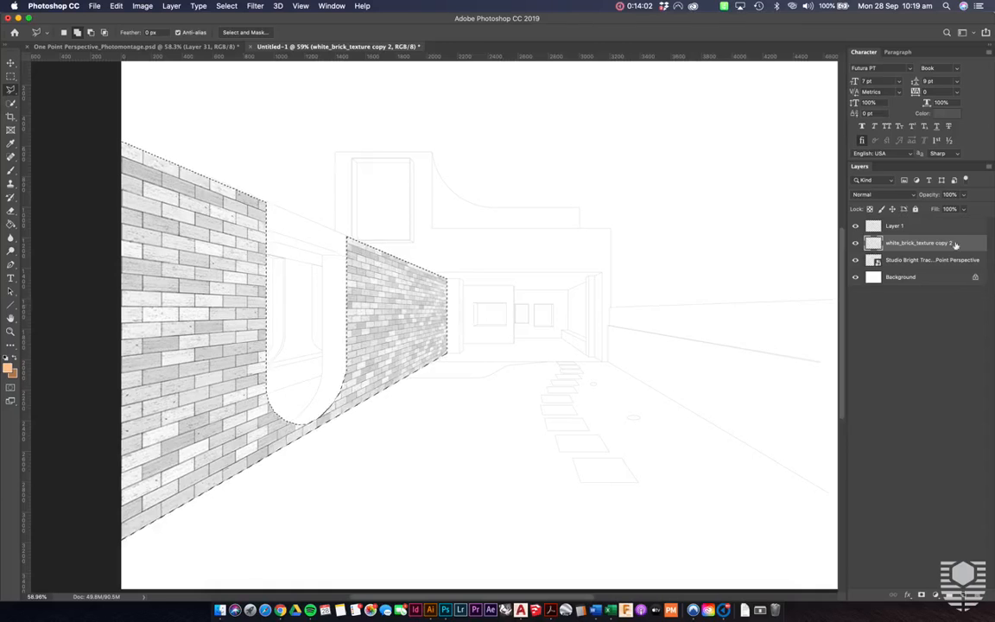
- Fill the selected wall area on Layer 1 with the light orange foreground colour using the Paint Bucket, and clear the selection
{"action": "left_click", "coordinate": [890, 227]}
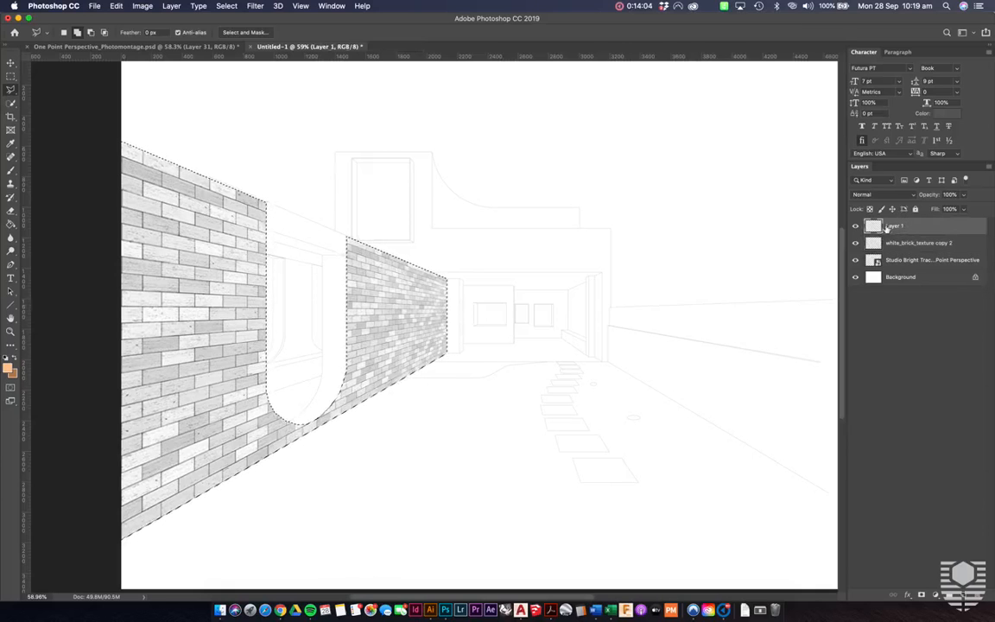
{"action": "key", "text": "g"}
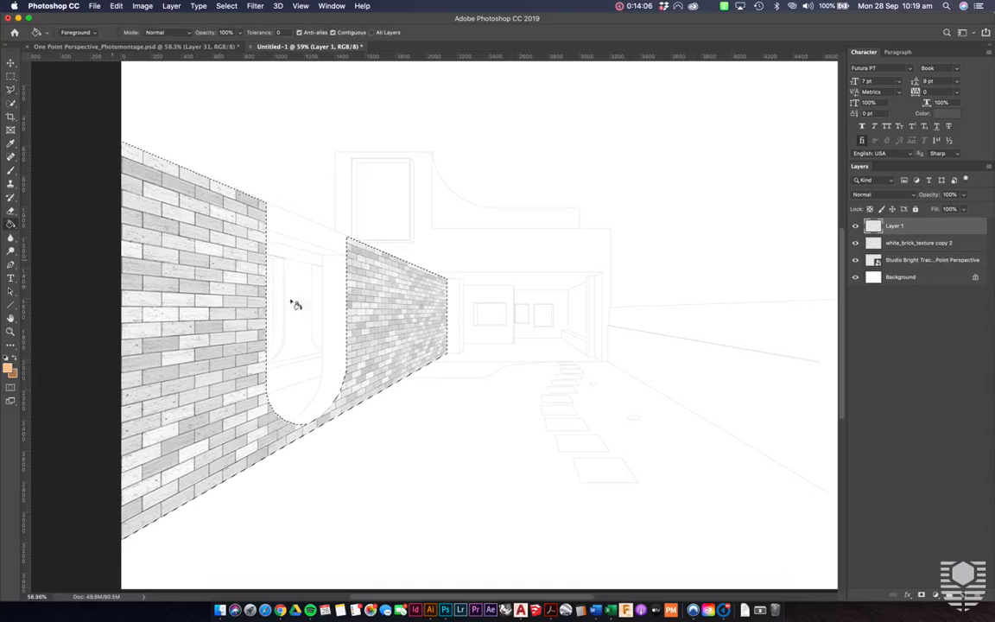
{"action": "left_click", "coordinate": [408, 307]}
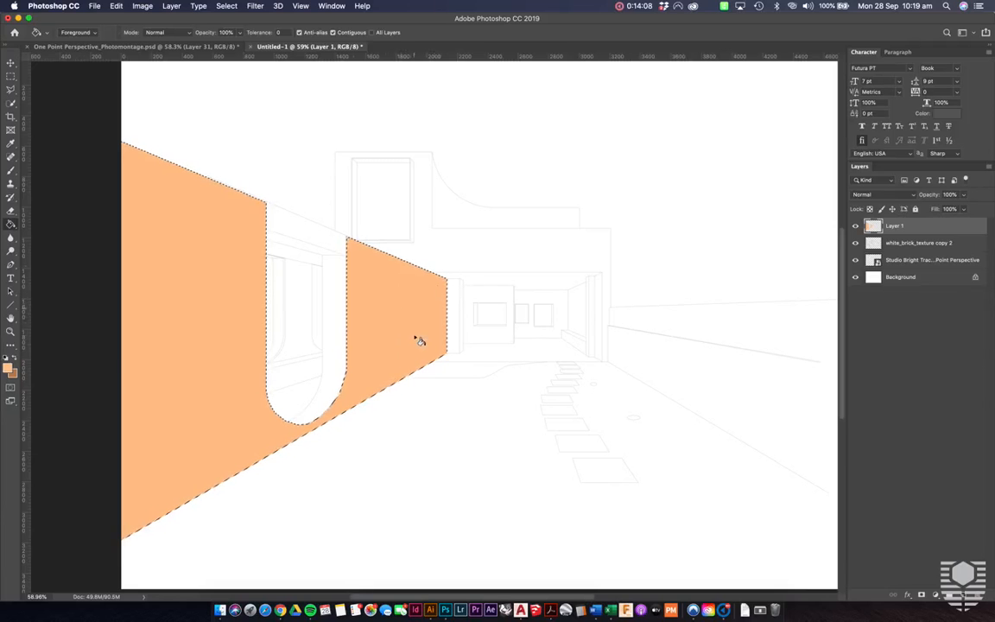
{"action": "key", "text": "super+d"}
- Set the orange colour layer's opacity to 70%
{"action": "key", "text": "v"}
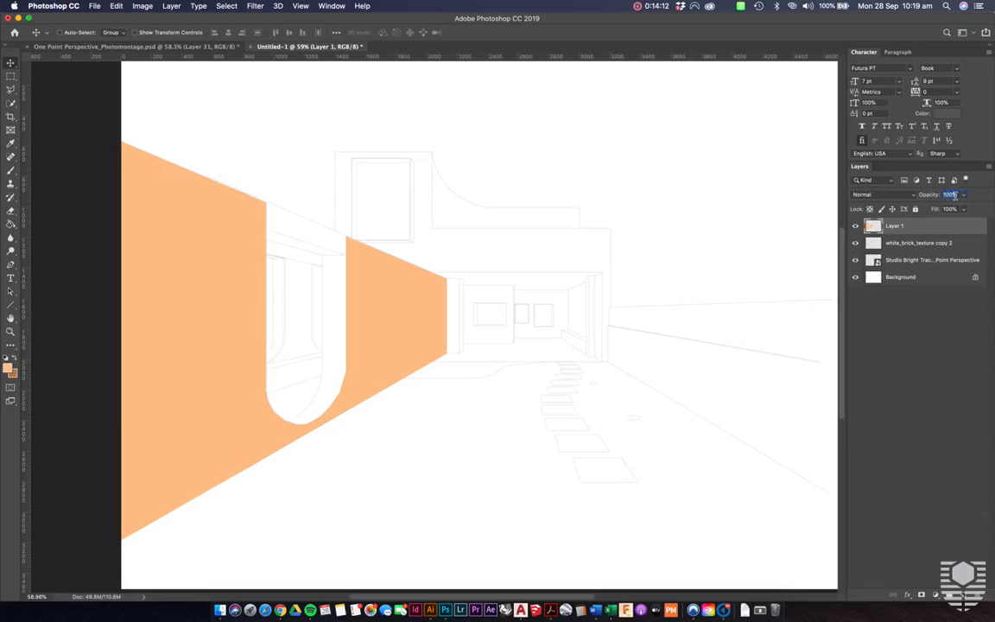
{"action": "type", "text": "70"}
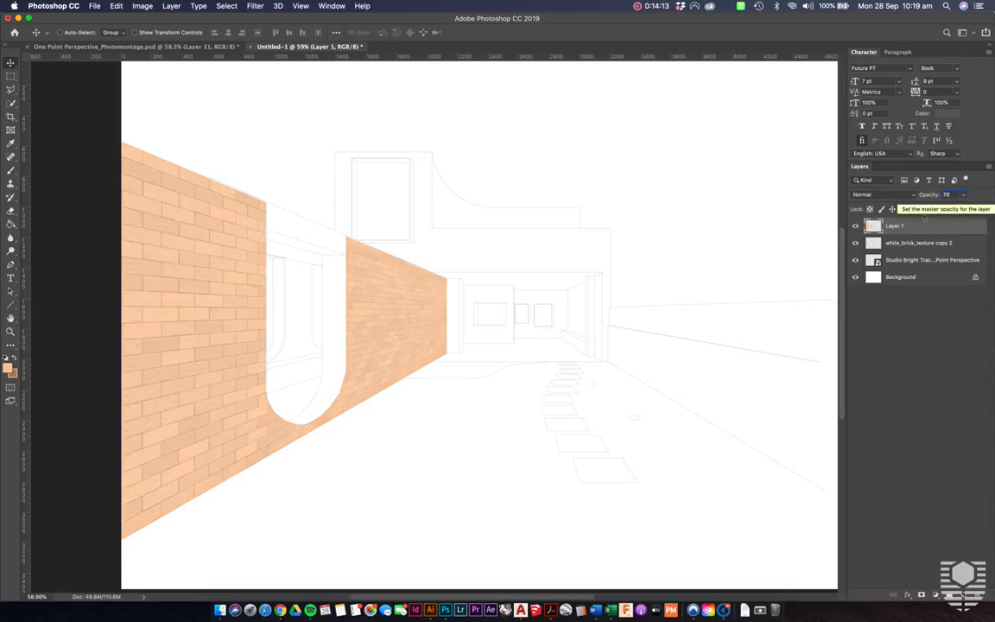
{"action": "left_click", "coordinate": [682, 218]}
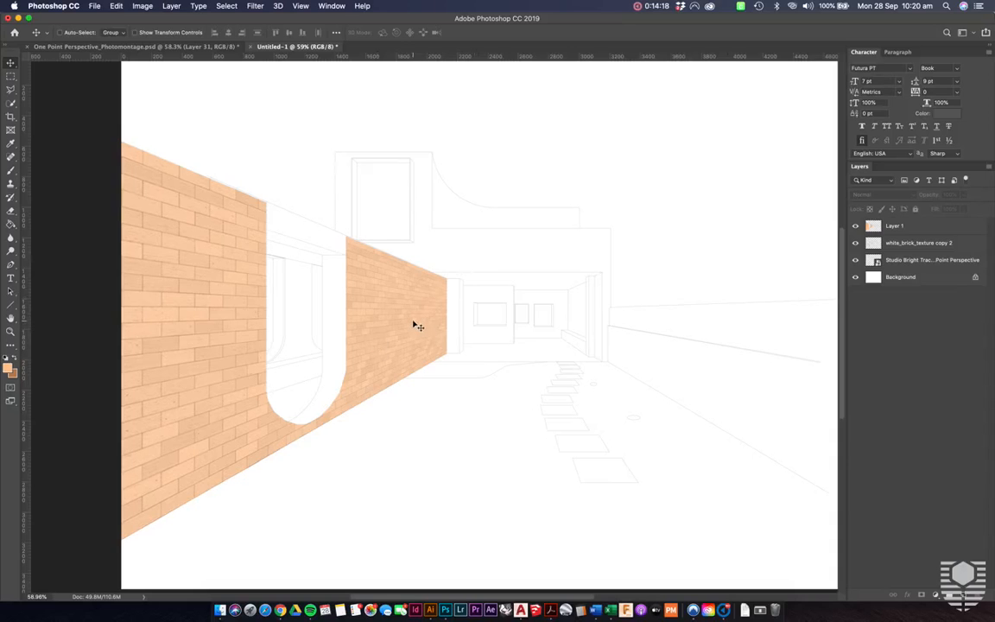
- With Hue/Saturation on Layer 1, try hue shifts of +18 and -62, return the hue to 0, and raise the lightness to about +65
{"action": "left_click", "coordinate": [911, 226]}
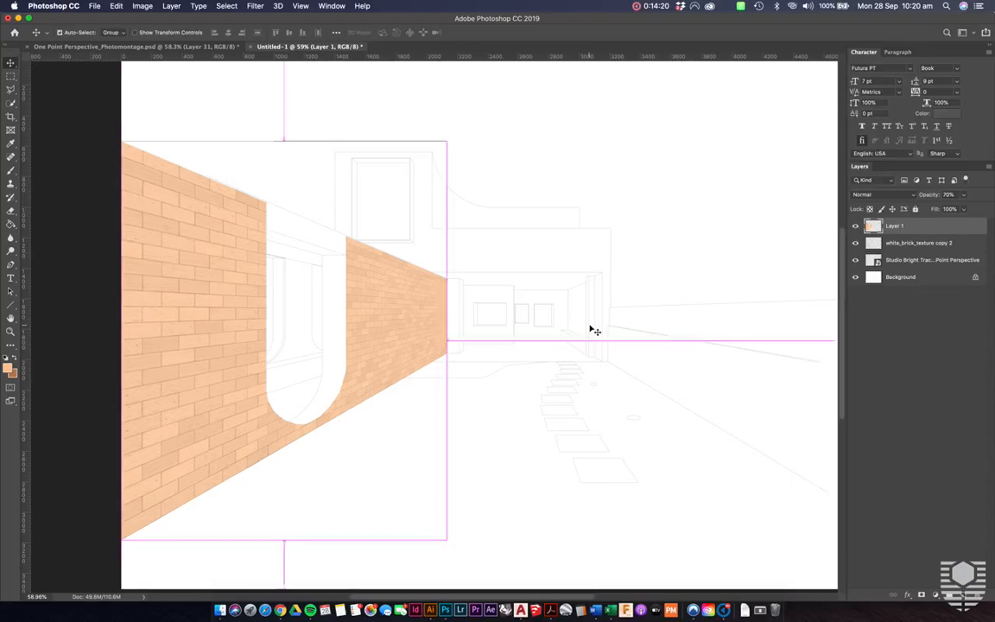
{"action": "key", "text": "super+u"}
{"action": "left_click_drag", "start_coordinate": [815, 113], "coordinate": [504, 137]}
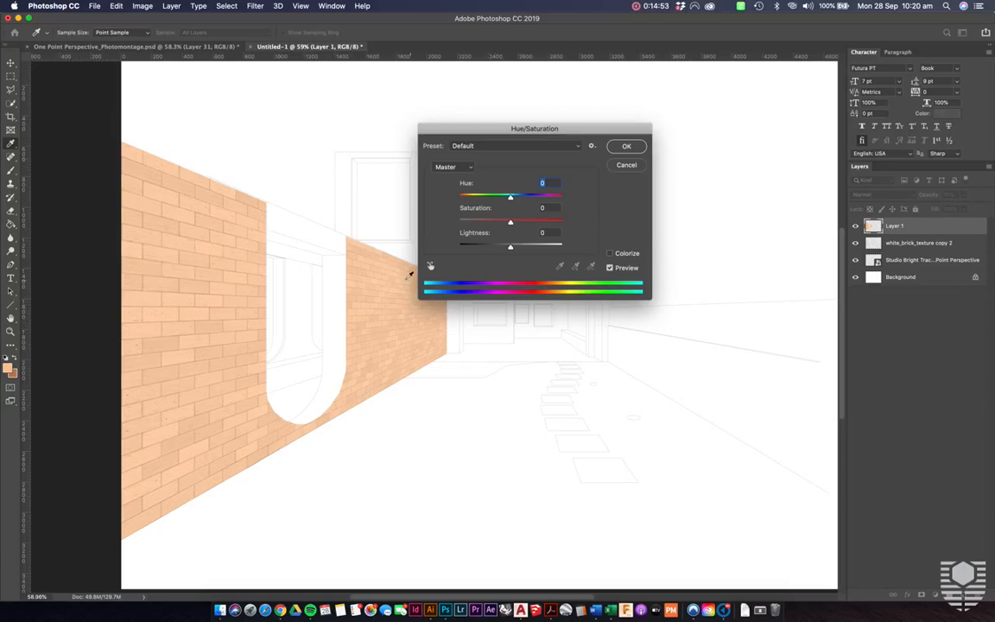
{"action": "mouse_move", "coordinate": [511, 224]}
{"action": "left_mouse_down"}
{"action": "mouse_move", "coordinate": [593, 226]}
{"action": "mouse_move", "coordinate": [511, 224]}
{"action": "left_mouse_up"}
{"action": "mouse_move", "coordinate": [510, 199]}
{"action": "left_mouse_down"}
{"action": "mouse_move", "coordinate": [477, 198]}
{"action": "mouse_move", "coordinate": [562, 199]}
{"action": "mouse_move", "coordinate": [520, 201]}
{"action": "left_mouse_up"}
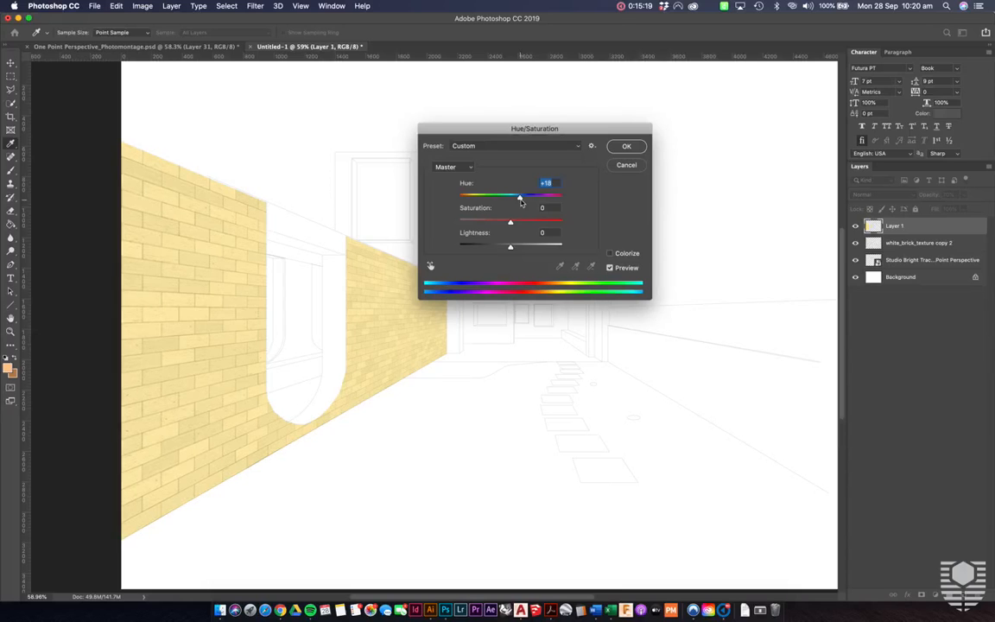
{"action": "left_click_drag", "start_coordinate": [521, 200], "coordinate": [484, 199]}
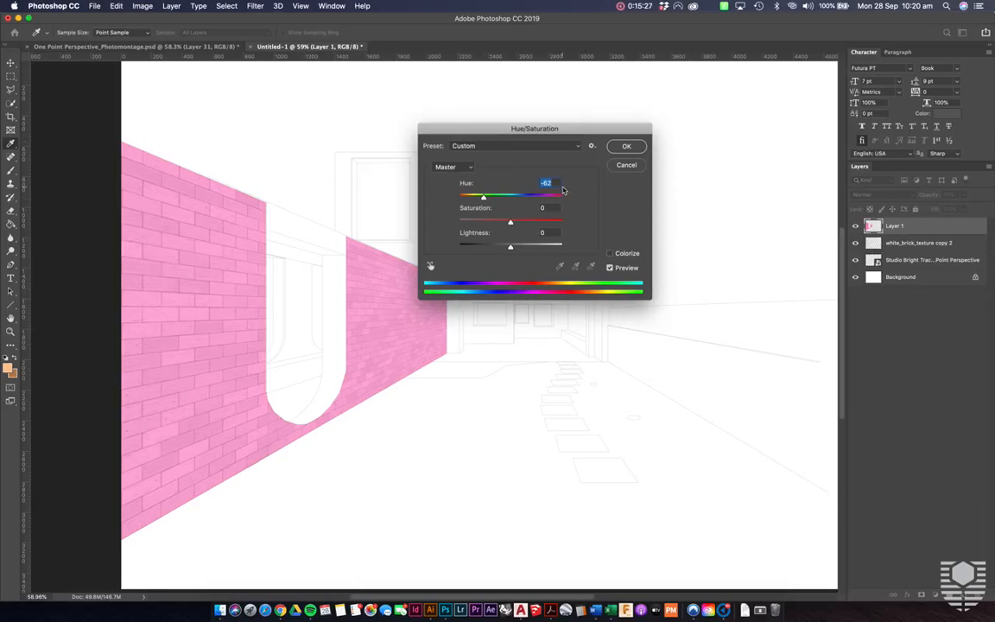
{"action": "type", "text": "0"}
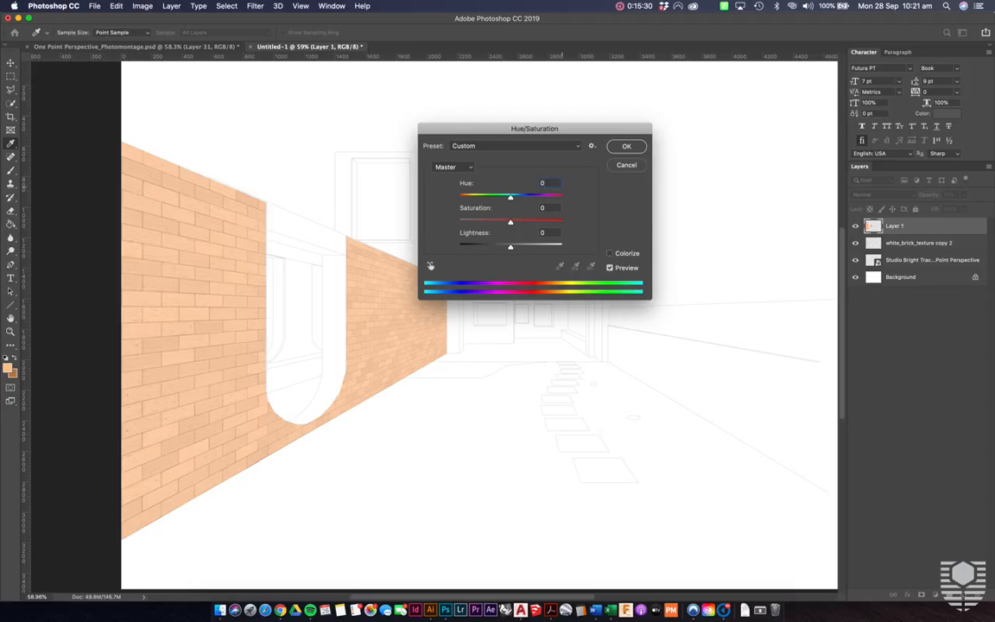
{"action": "left_click_drag", "start_coordinate": [510, 248], "coordinate": [546, 250]}
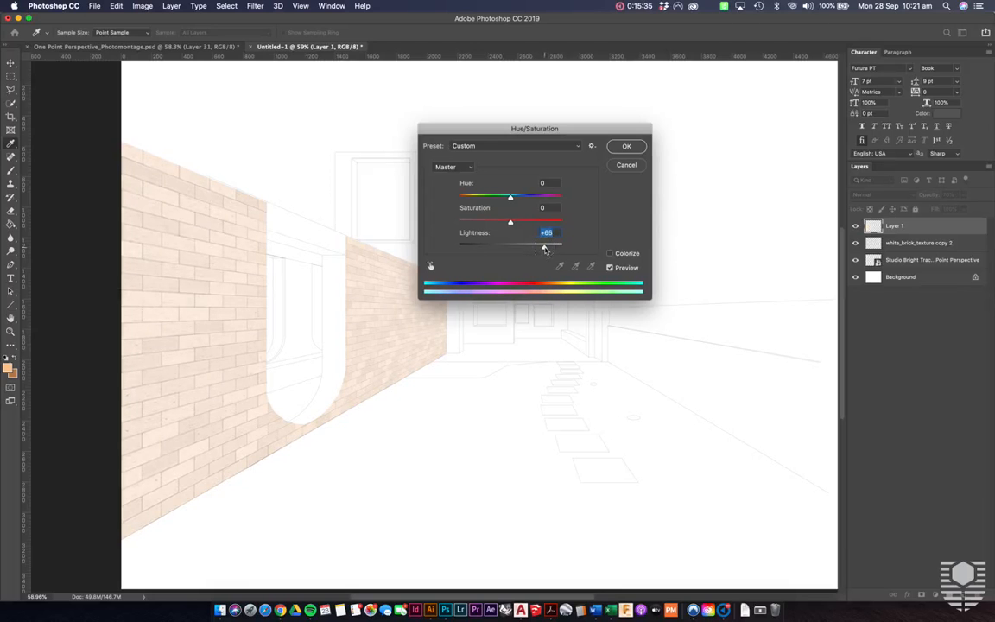
{"action": "left_click", "coordinate": [626, 147]}
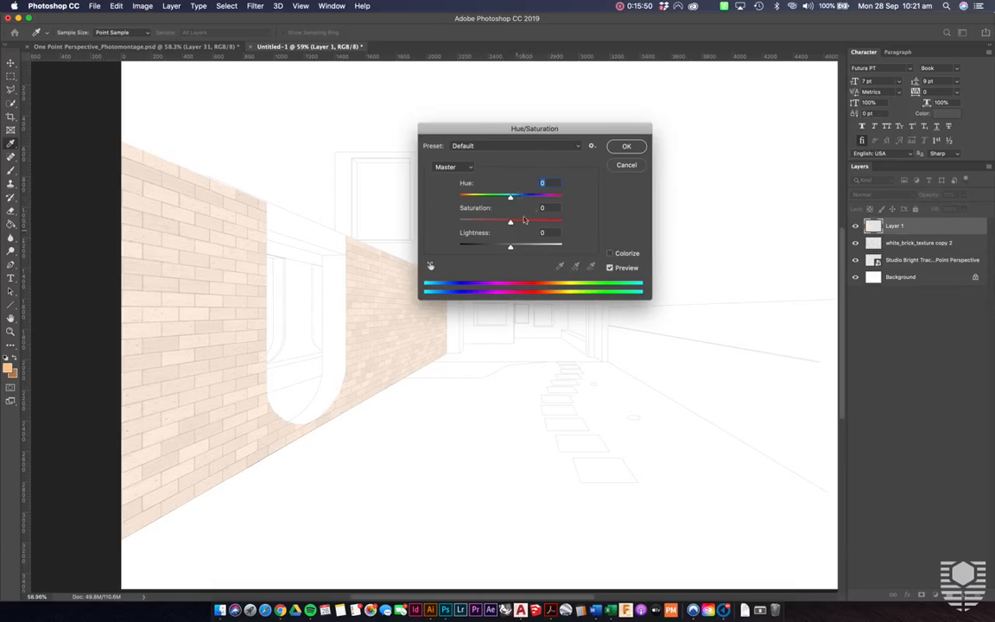
- Try a lightness of -45 on the colour layer, and load and clear a selection of the brick layer's pixels
{"action": "left_click_drag", "start_coordinate": [510, 248], "coordinate": [488, 247]}
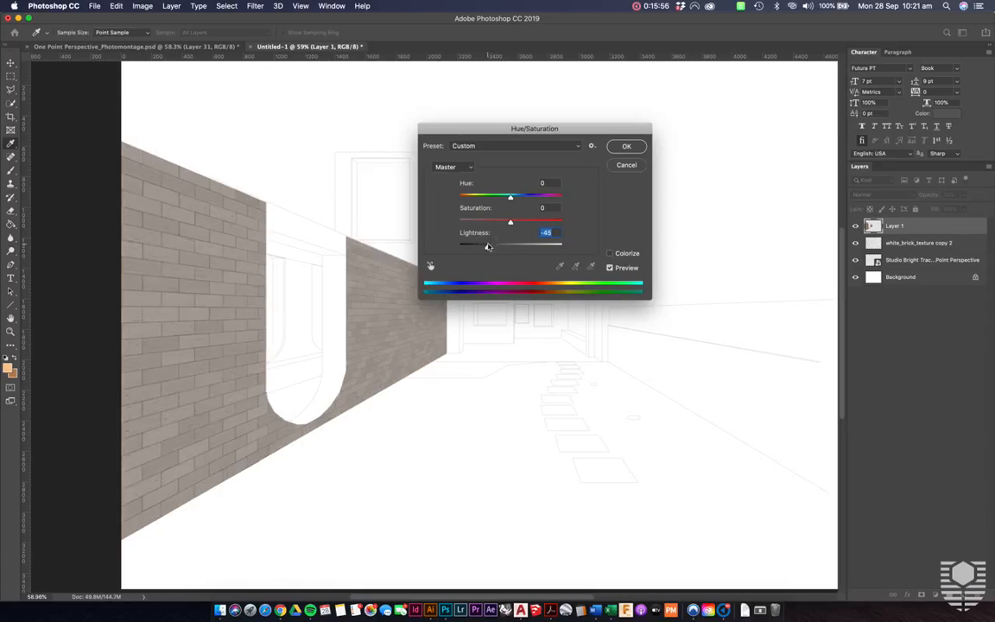
{"action": "left_click", "coordinate": [626, 164]}
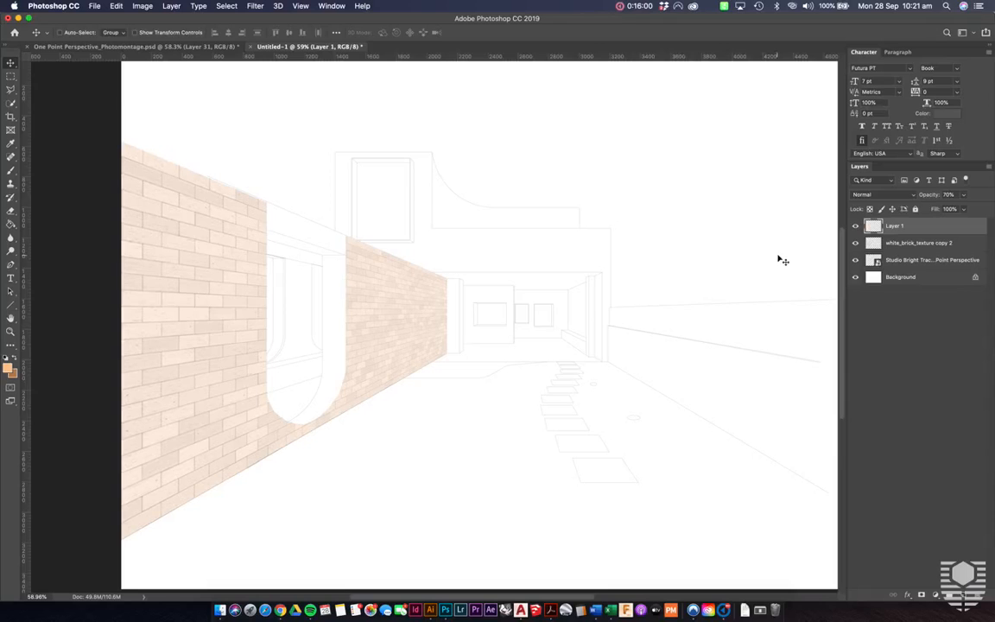
{"action": "right_click", "coordinate": [875, 245]}
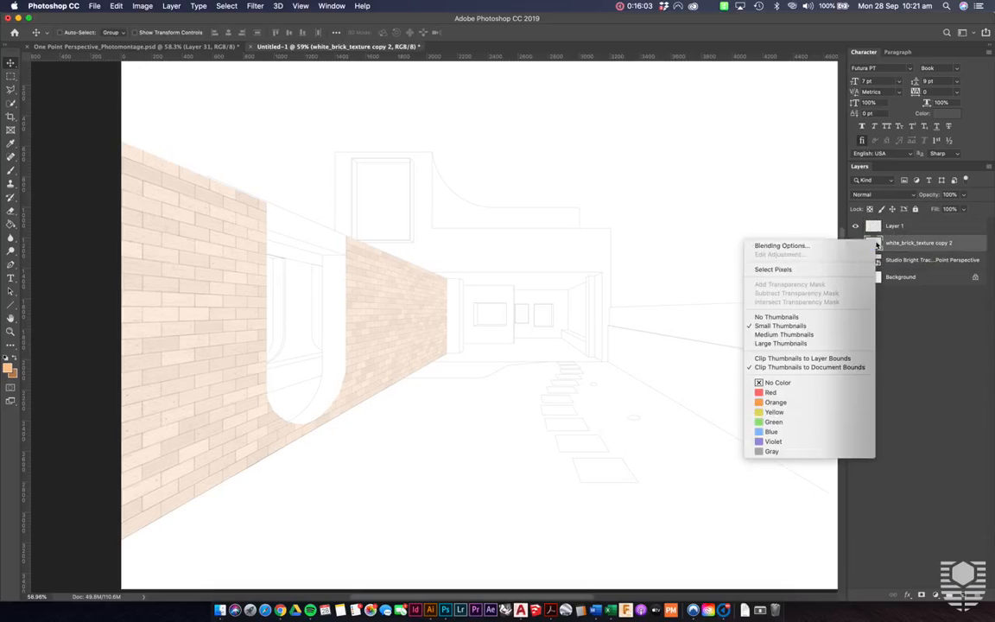
{"action": "left_click", "coordinate": [840, 270]}
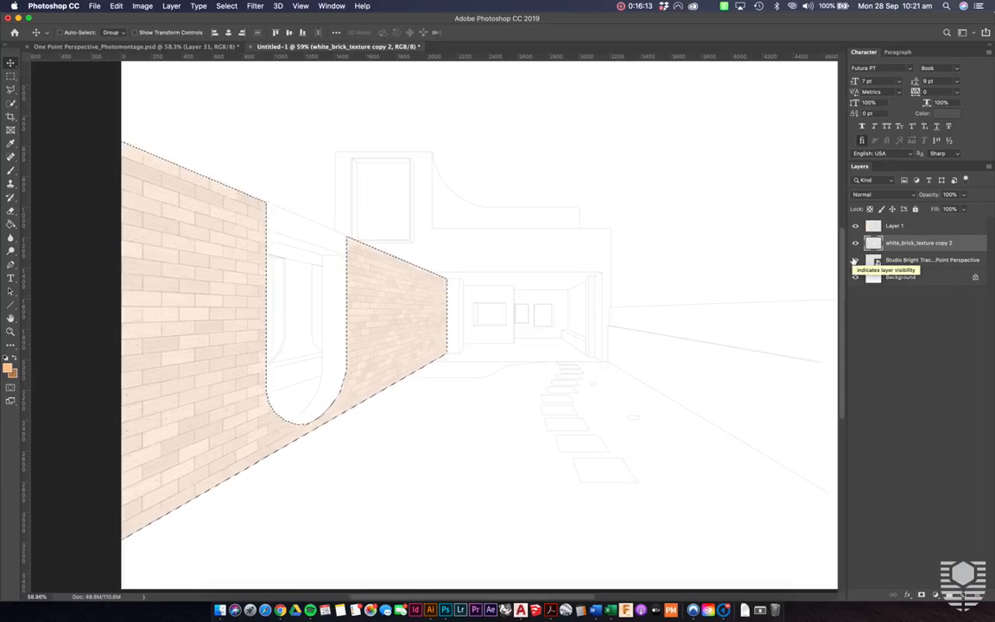
{"action": "key", "text": "super+d"}
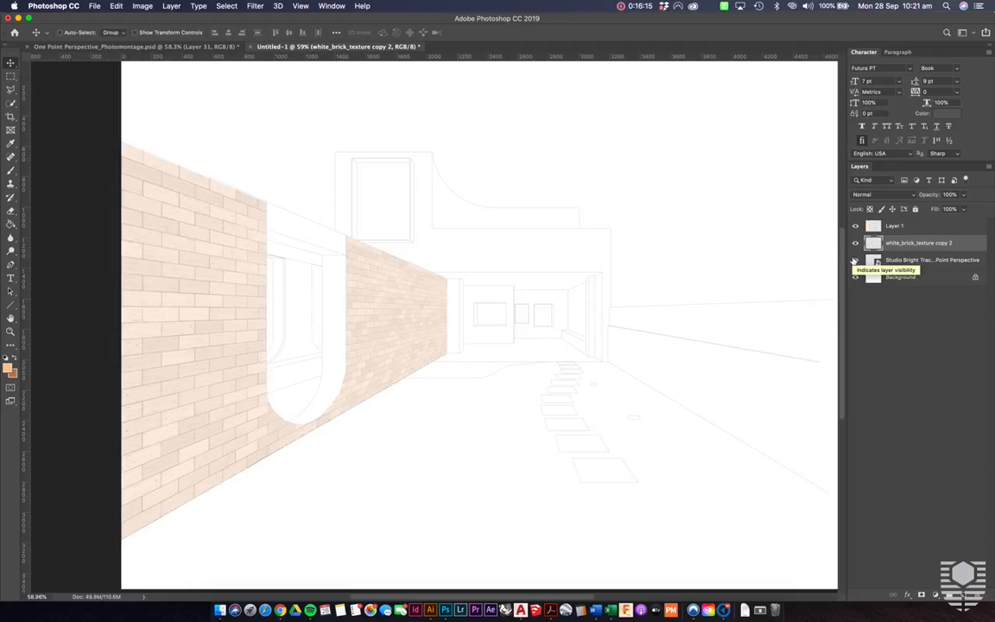
- Switch to Finder, open the Textures folder, and place white_brick_texture into the Photoshop montage over the rear building
{"action": "scroll", "coordinate": [596, 315], "scroll_direction": "up", "scroll_amount": 2}
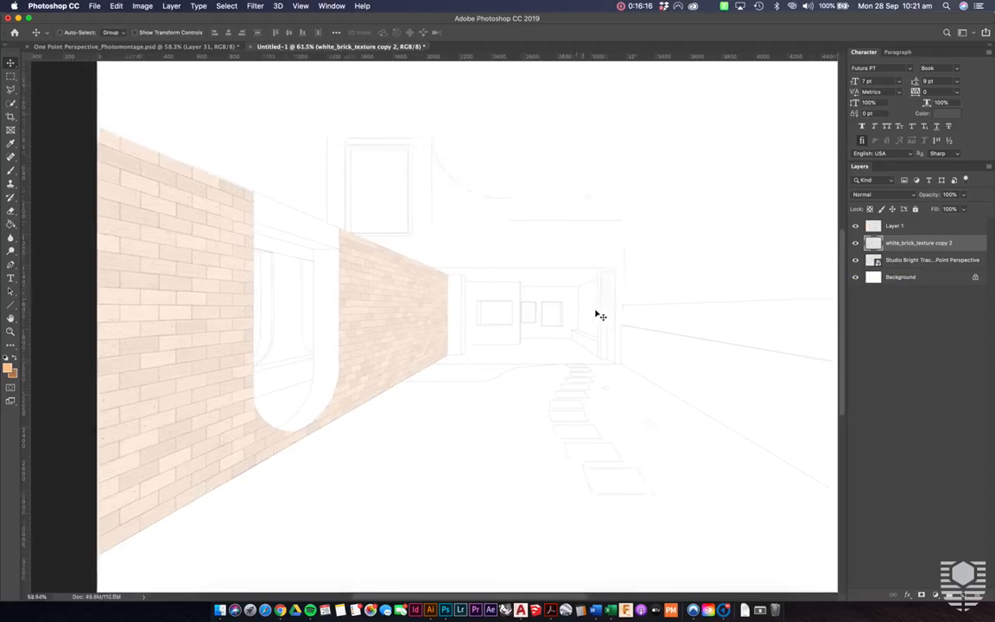
{"action": "scroll", "coordinate": [601, 316], "scroll_direction": "up", "scroll_amount": 2}
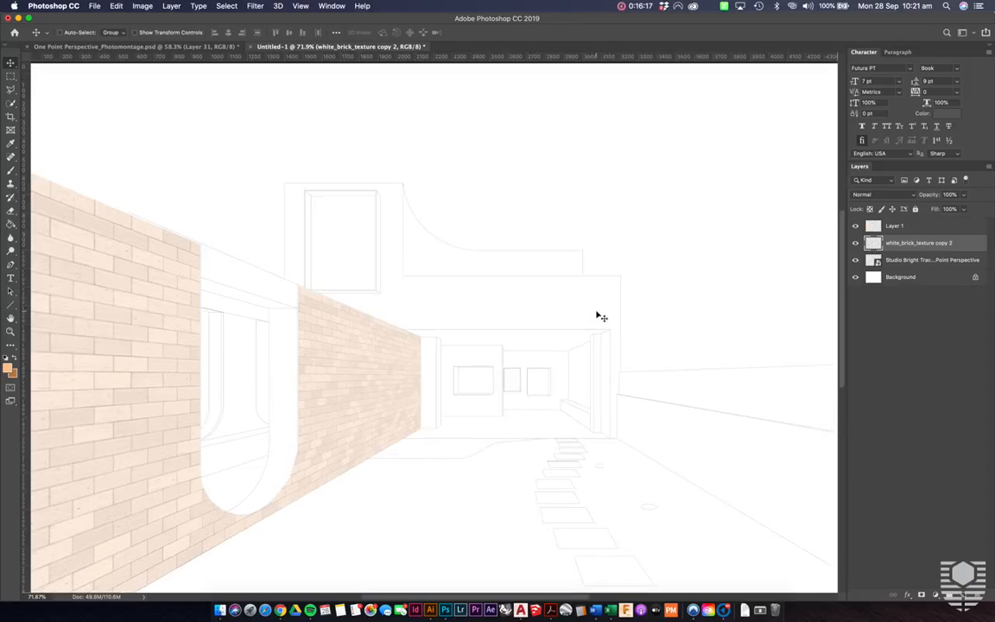
{"action": "scroll", "coordinate": [600, 316], "scroll_direction": "up", "scroll_amount": 4}
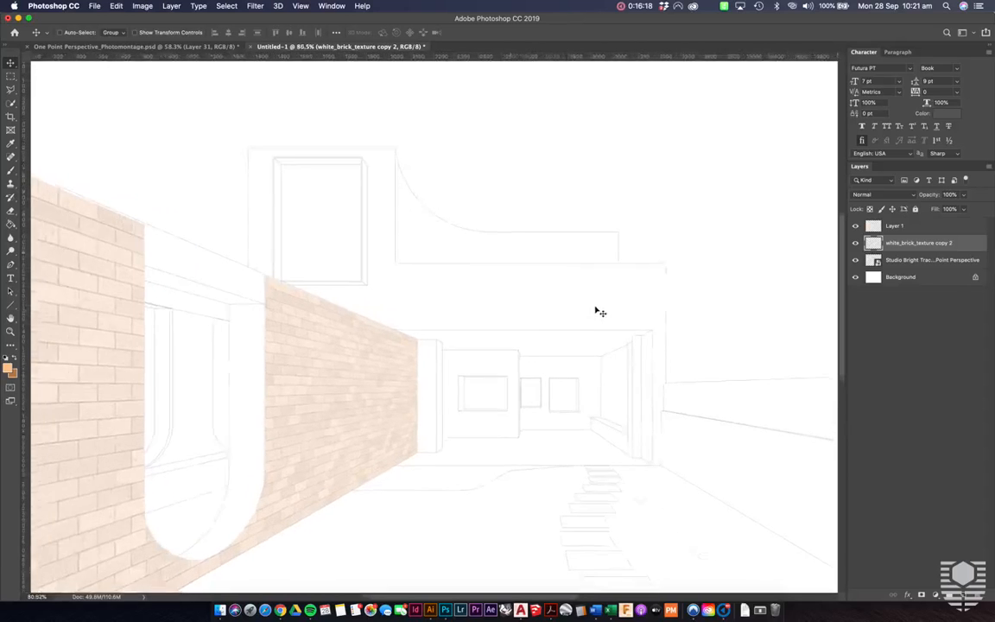
{"action": "scroll", "coordinate": [597, 311], "scroll_direction": "right", "scroll_amount": 3}
{"action": "scroll", "coordinate": [597, 310], "scroll_direction": "up", "scroll_amount": 2}
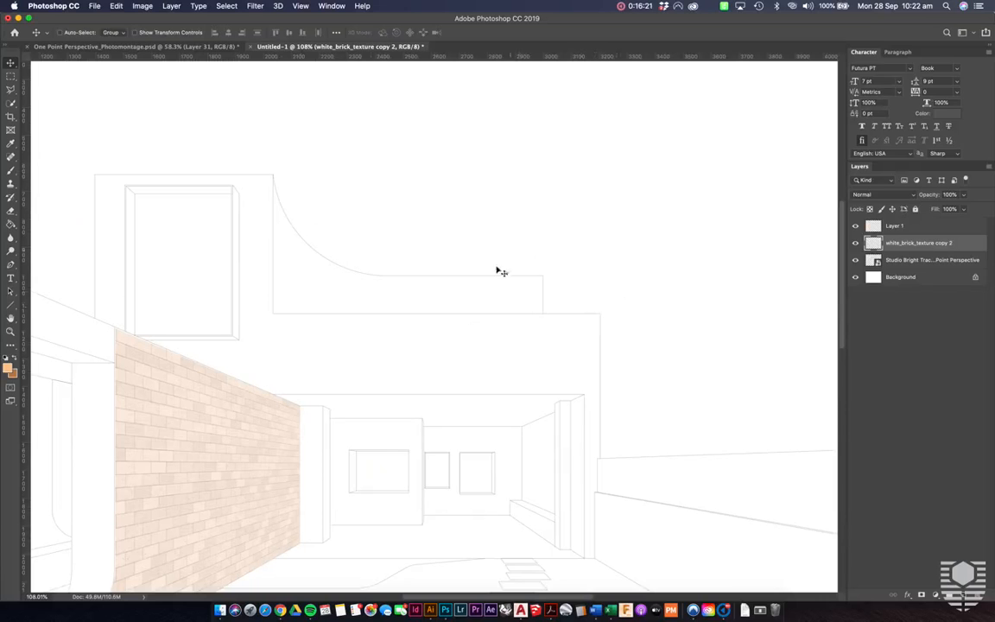
{"action": "scroll", "coordinate": [551, 285], "scroll_direction": "left", "scroll_amount": 3}
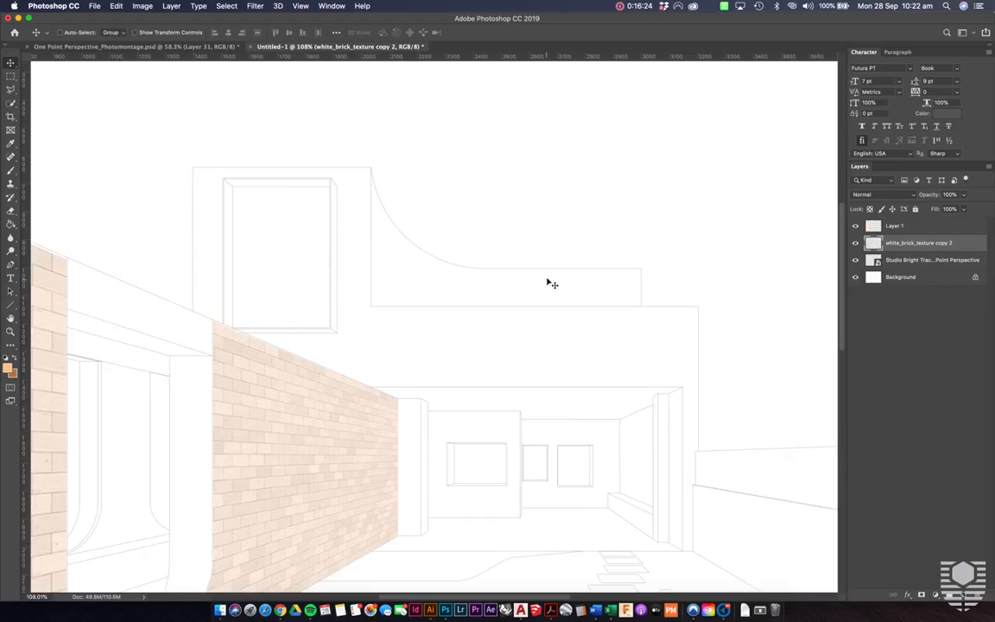
{"action": "left_click", "coordinate": [220, 610]}
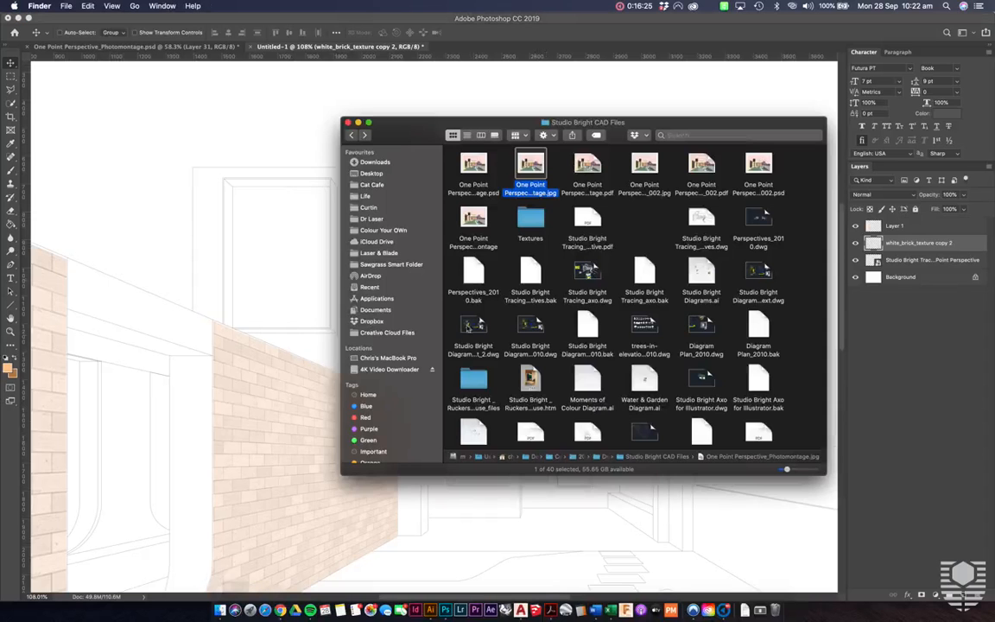
{"action": "double_click", "coordinate": [531, 218]}
{"action": "left_click", "coordinate": [474, 162]}
{"action": "left_click_drag", "start_coordinate": [473, 162], "coordinate": [271, 144]}
{"action": "double_click", "coordinate": [577, 186]}
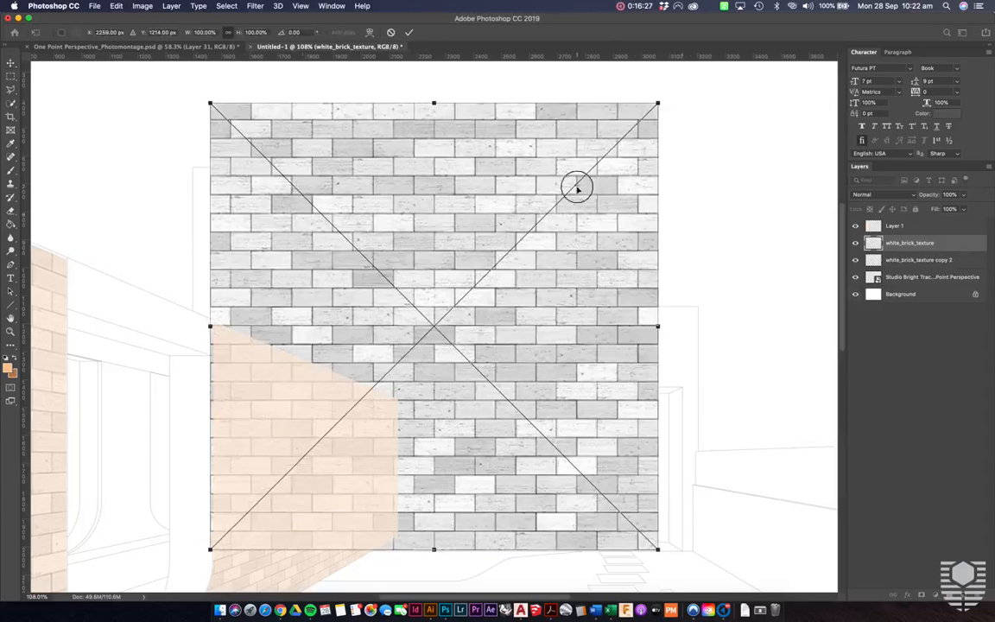
- Move the placed brick texture clear of the tinted wall and scale it proportionally to 24.33%
{"action": "key", "text": "super+0"}
{"action": "left_click_drag", "start_coordinate": [437, 273], "coordinate": [520, 261]}
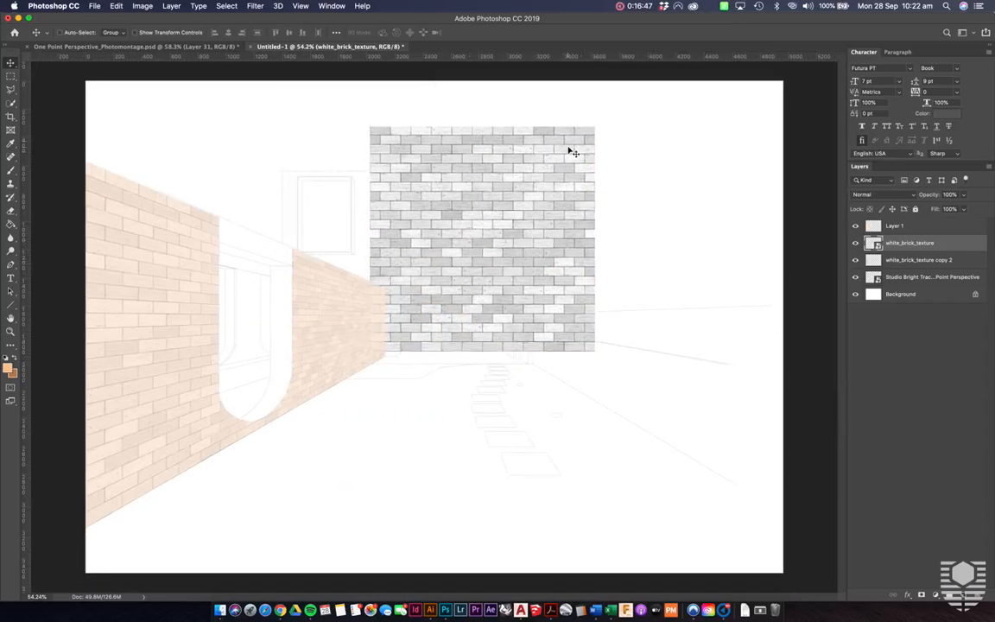
{"action": "key", "text": "super+t"}
{"action": "left_click_drag", "start_coordinate": [596, 129], "coordinate": [432, 300]}
{"action": "scroll", "coordinate": [433, 301], "scroll_direction": "up", "scroll_amount": 3}
{"action": "scroll", "coordinate": [431, 298], "scroll_direction": "up", "scroll_amount": 3}
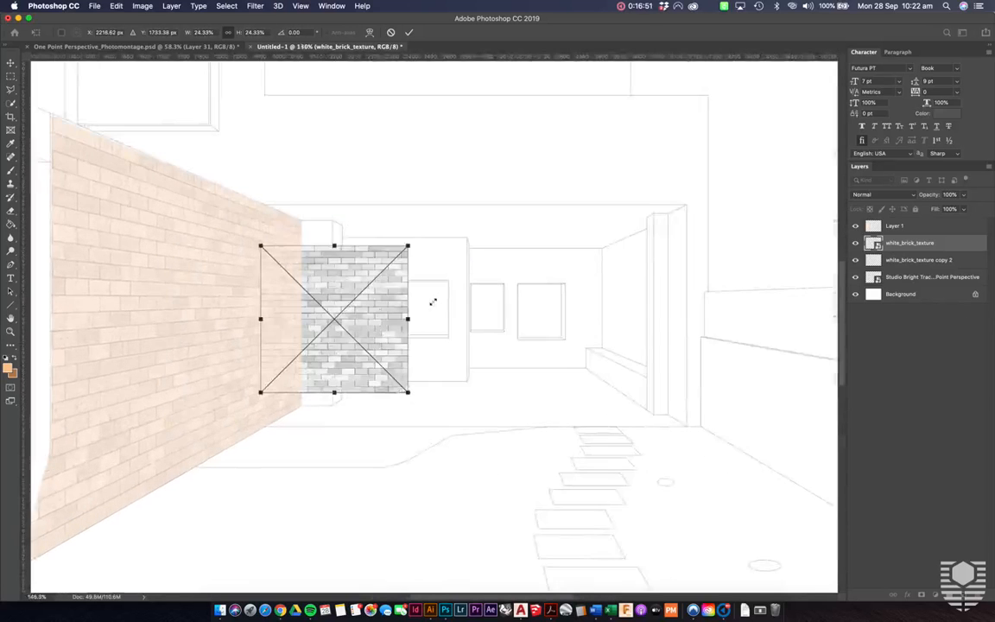
- Position the scaled brick texture on the rear building's upper facade, aligned with the parapet's top line, and commit the transform
{"action": "scroll", "coordinate": [406, 344], "scroll_direction": "down", "scroll_amount": 1}
{"action": "left_click_drag", "start_coordinate": [400, 343], "coordinate": [601, 157]}
{"action": "scroll", "coordinate": [599, 157], "scroll_direction": "up", "scroll_amount": 5}
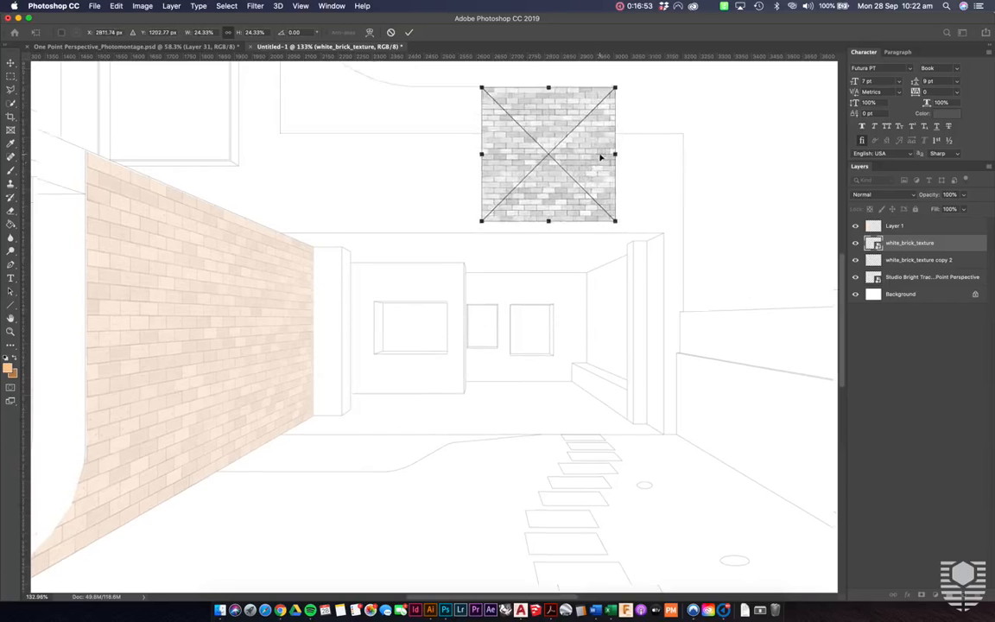
{"action": "left_click_drag", "start_coordinate": [468, 326], "coordinate": [490, 303]}
{"action": "key", "text": "Return"}
{"action": "key", "text": "super+minus"}
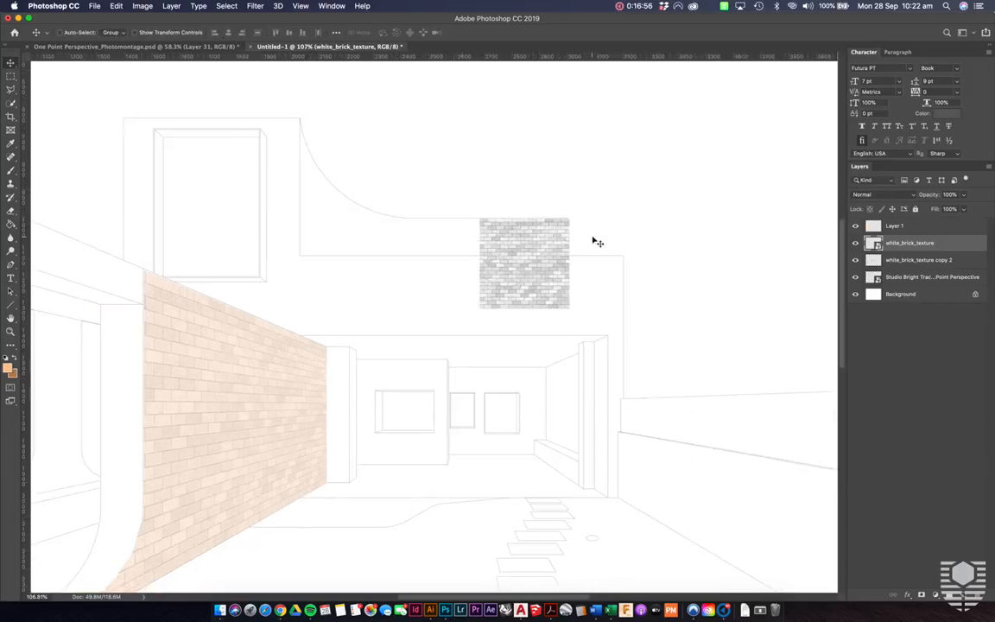
{"action": "key", "text": "super+plus"}
{"action": "left_click_drag", "start_coordinate": [635, 190], "coordinate": [631, 185]}
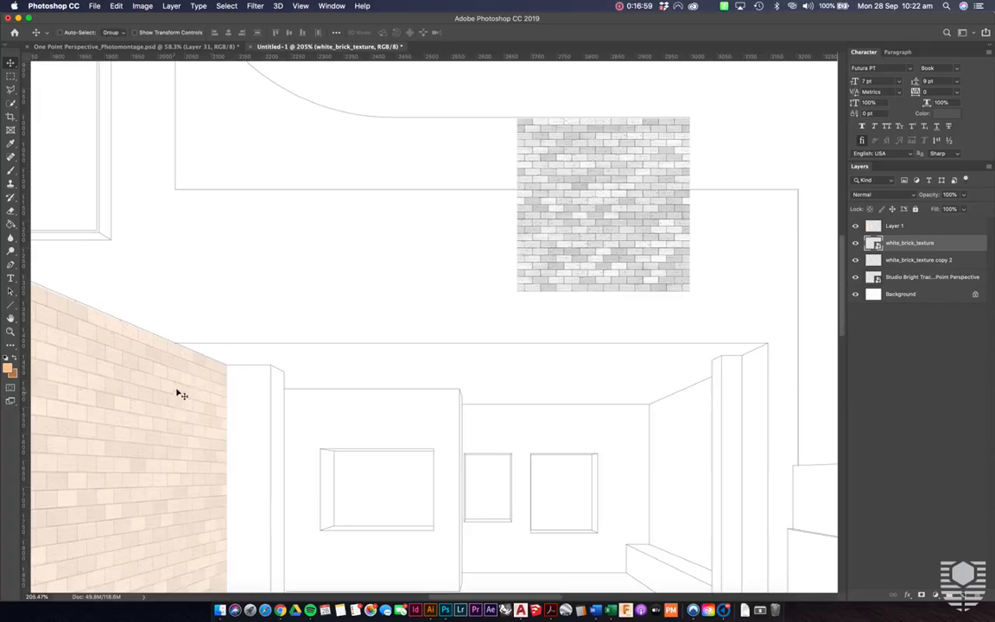
- Duplicate the white brick texture three times in a row leftward along the parapet, and merge the four brick layers into one
{"action": "key", "text": "super+minus"}
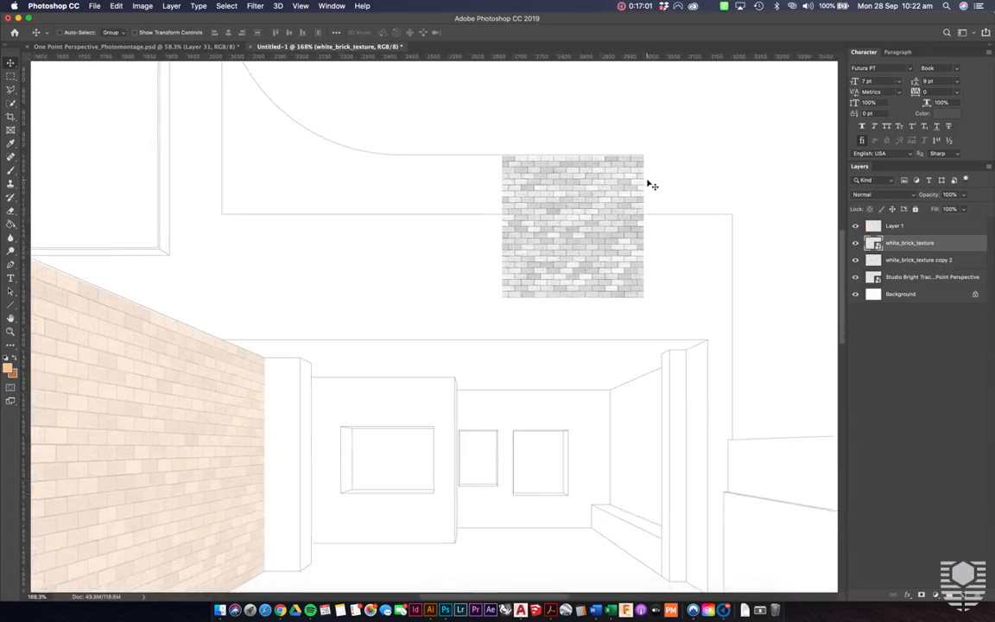
{"action": "key", "text": "super+minus"}
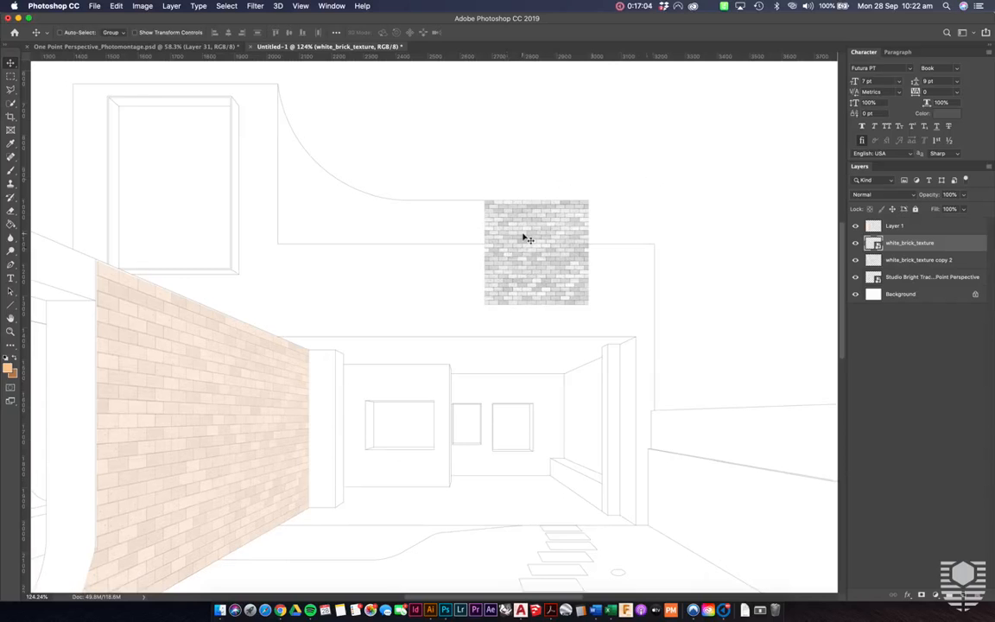
{"action": "left_click_drag", "start_coordinate": [531, 235], "coordinate": [216, 221]}
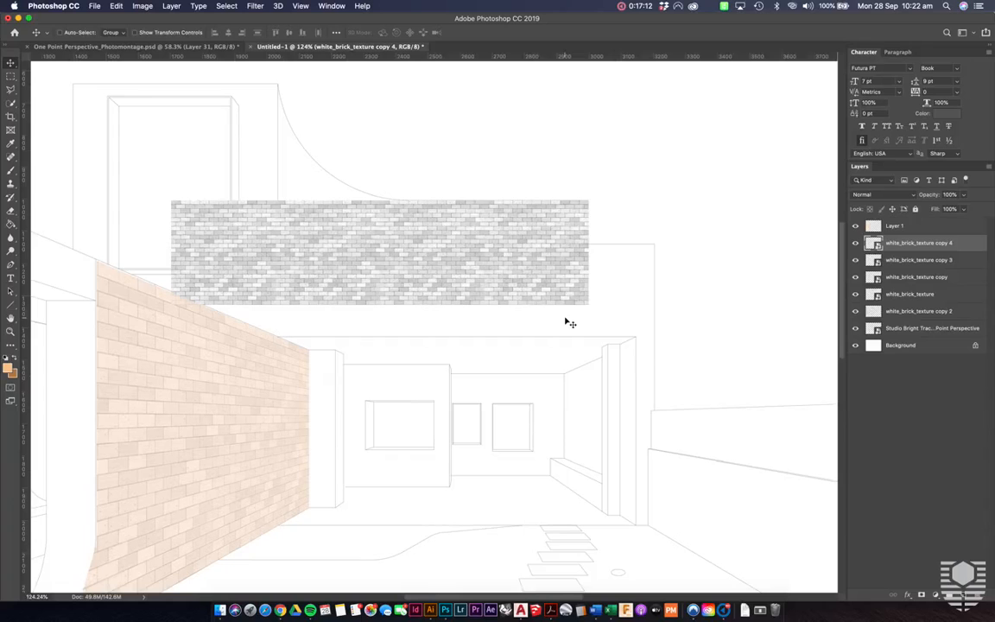
{"action": "left_click", "coordinate": [926, 295], "text": "shift"}
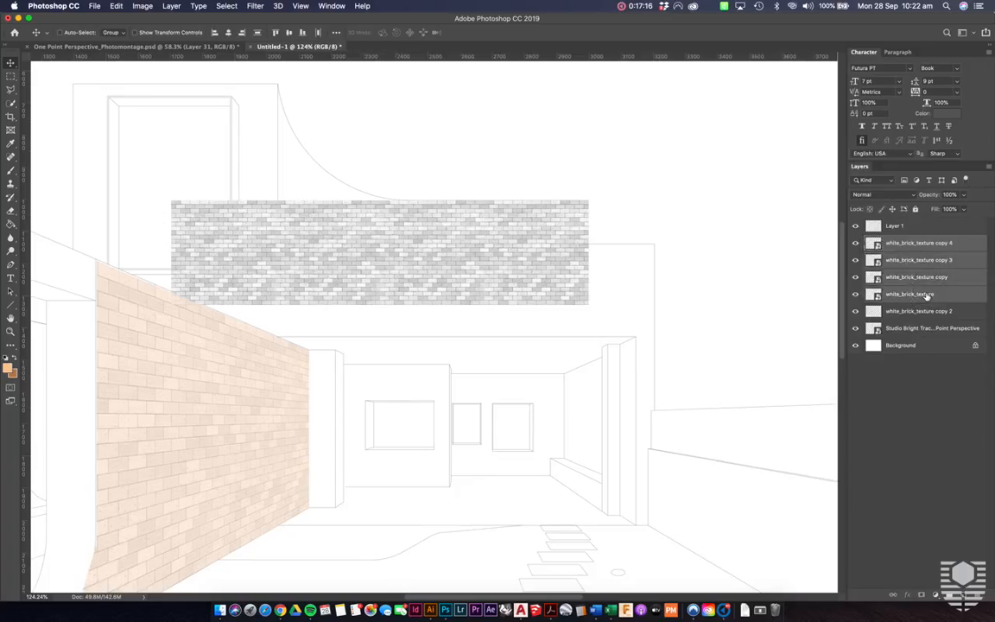
{"action": "right_click", "coordinate": [925, 296]}
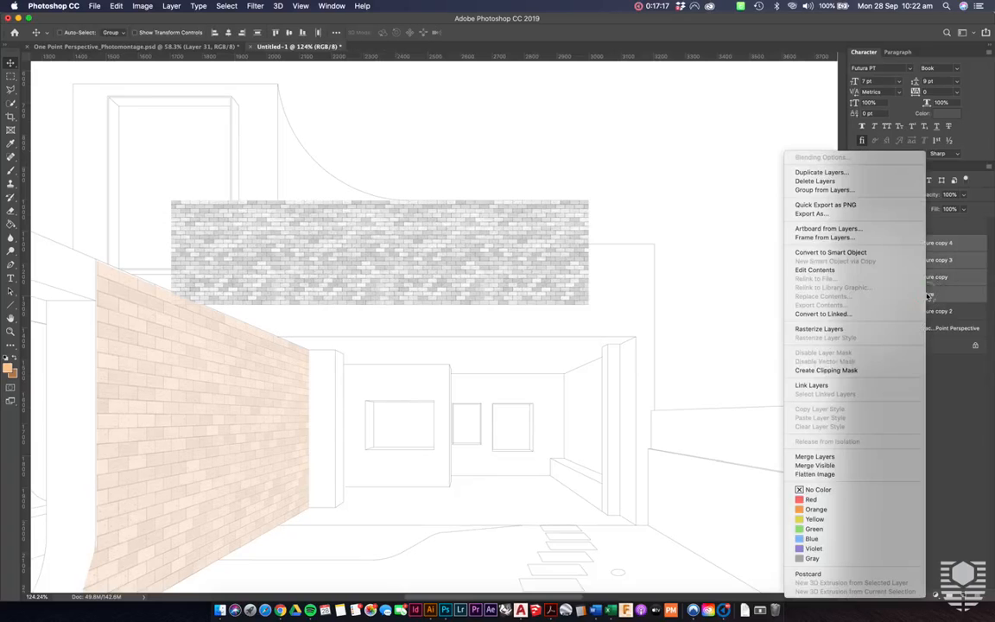
{"action": "left_click", "coordinate": [815, 456]}
- Start a Warp transform on the merged brick strip and raise its upper-left corner, bending the top edge toward the curved parapet
{"action": "scroll", "coordinate": [438, 327], "scroll_direction": "up", "scroll_amount": 3}
{"action": "scroll", "coordinate": [437, 327], "scroll_direction": "left", "scroll_amount": 2}
{"action": "scroll", "coordinate": [437, 327], "scroll_direction": "down", "scroll_amount": 3}
{"action": "scroll", "coordinate": [437, 326], "scroll_direction": "right", "scroll_amount": 1}
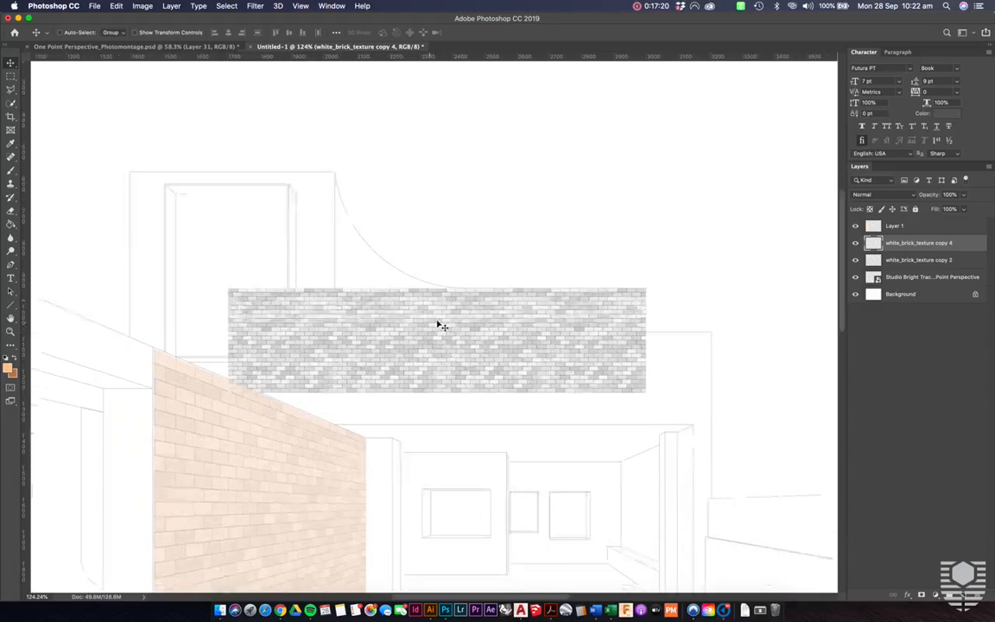
{"action": "key", "text": "super+t"}
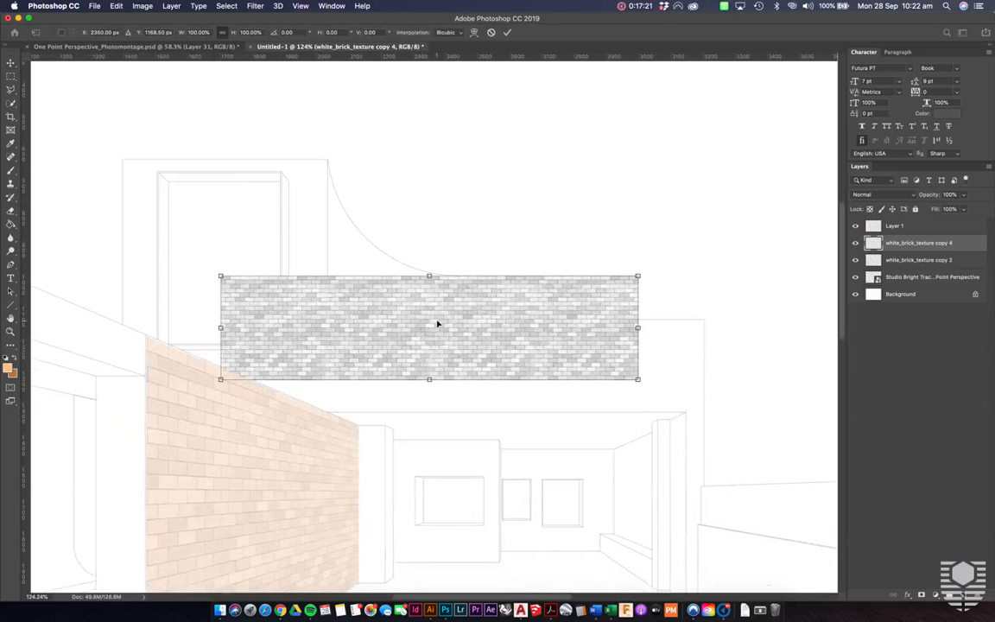
{"action": "right_click", "coordinate": [437, 325]}
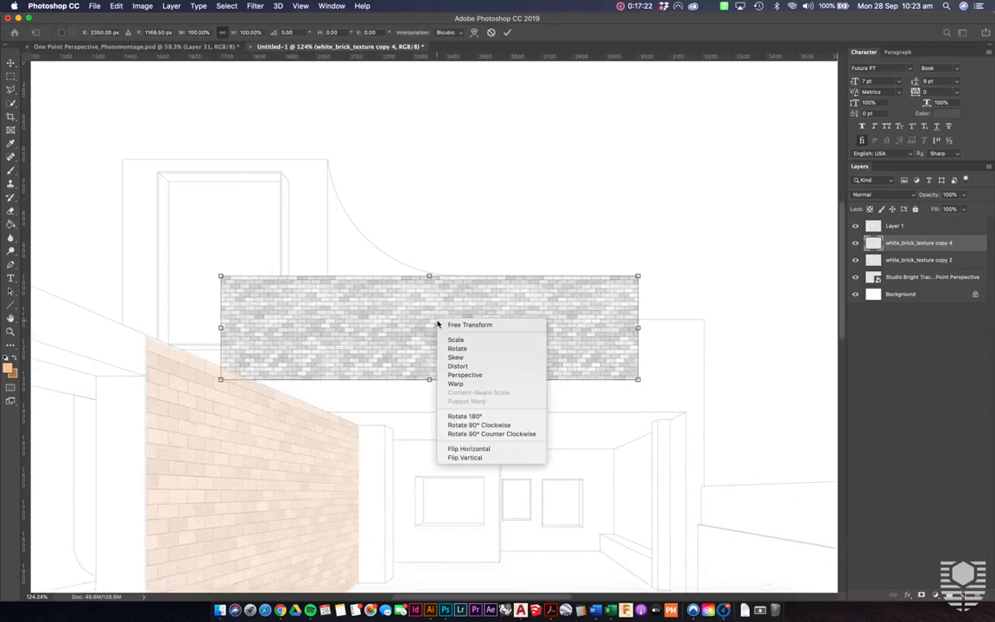
{"action": "left_click", "coordinate": [466, 385]}
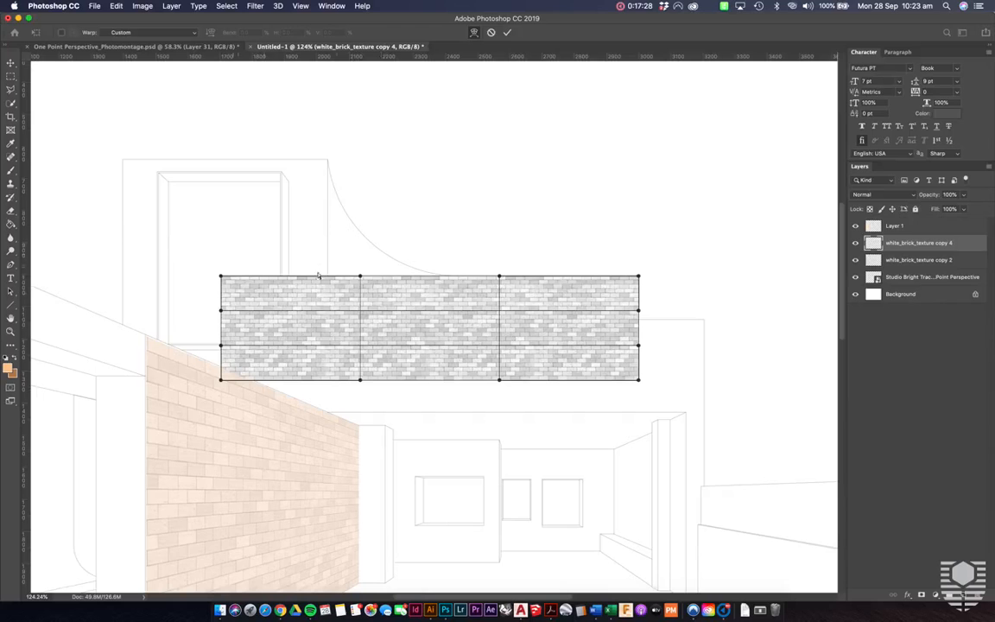
{"action": "left_click_drag", "start_coordinate": [313, 280], "coordinate": [304, 248]}
{"action": "key", "text": "super+z"}
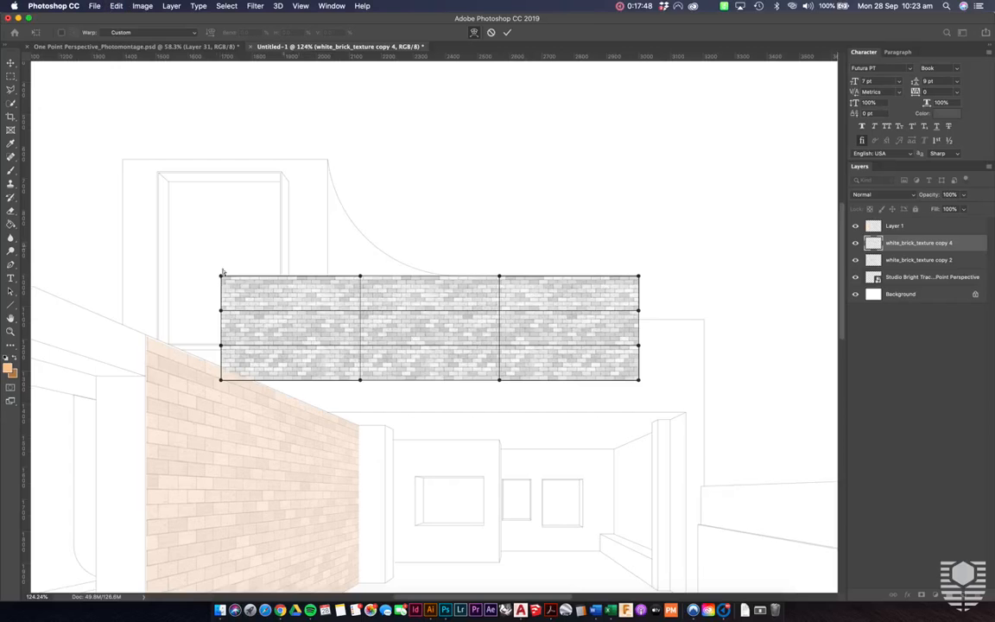
{"action": "left_click_drag", "start_coordinate": [223, 279], "coordinate": [224, 67]}
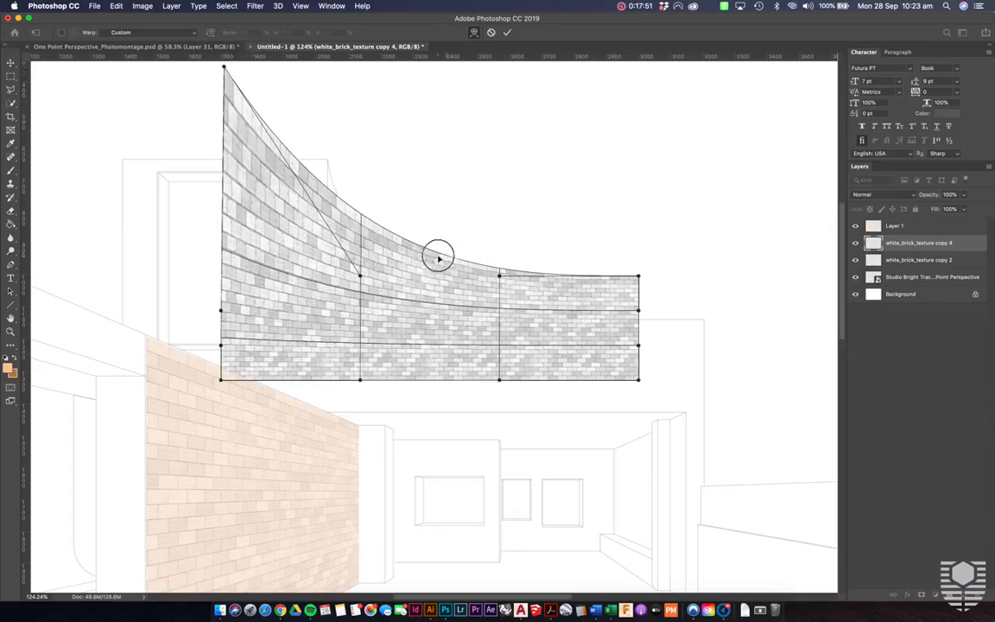
{"action": "left_click_drag", "start_coordinate": [426, 260], "coordinate": [384, 265]}
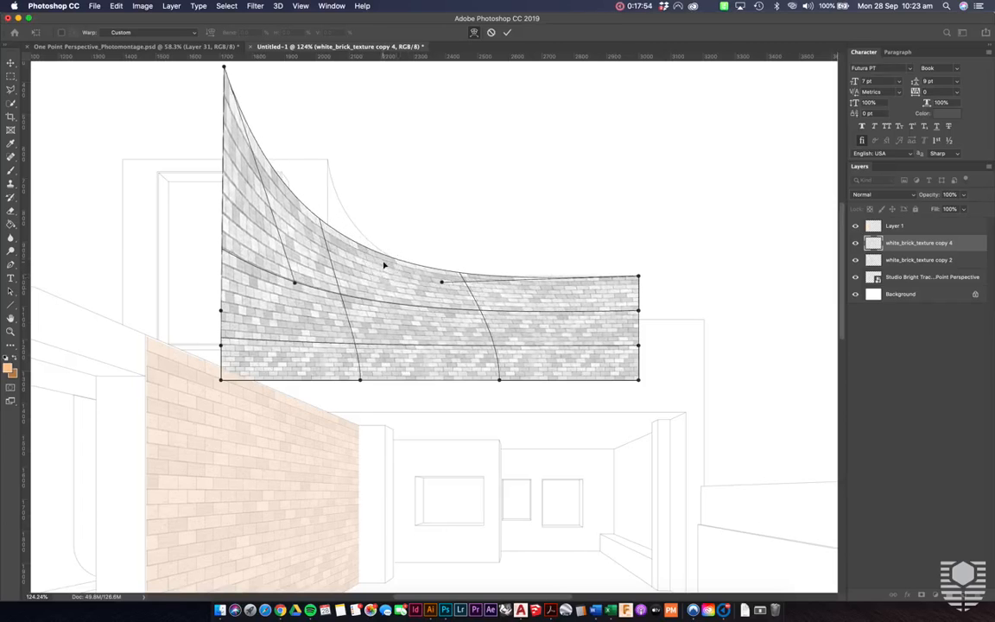
- Refine the warp's upper curve toward the parapet line and pull the brick strip's left edge inward
{"action": "left_click_drag", "start_coordinate": [275, 172], "coordinate": [304, 158]}
{"action": "left_click_drag", "start_coordinate": [418, 255], "coordinate": [410, 259]}
{"action": "left_click_drag", "start_coordinate": [471, 339], "coordinate": [464, 339]}
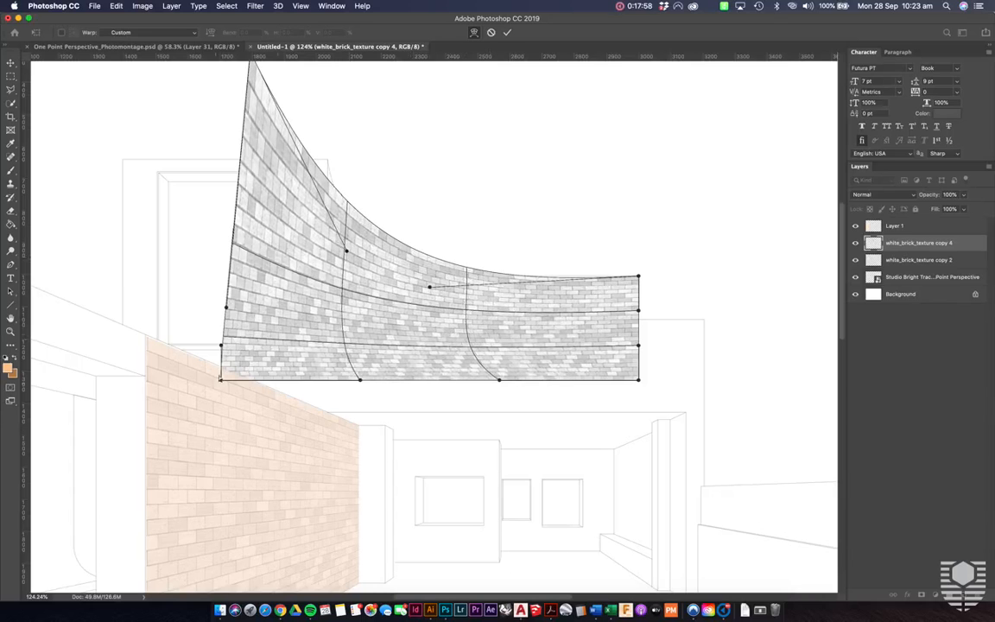
{"action": "left_click_drag", "start_coordinate": [228, 275], "coordinate": [275, 273]}
{"action": "mouse_move", "coordinate": [267, 134]}
{"action": "left_mouse_down"}
{"action": "mouse_move", "coordinate": [285, 133]}
{"action": "mouse_move", "coordinate": [265, 126]}
{"action": "mouse_move", "coordinate": [278, 129]}
{"action": "left_mouse_up"}
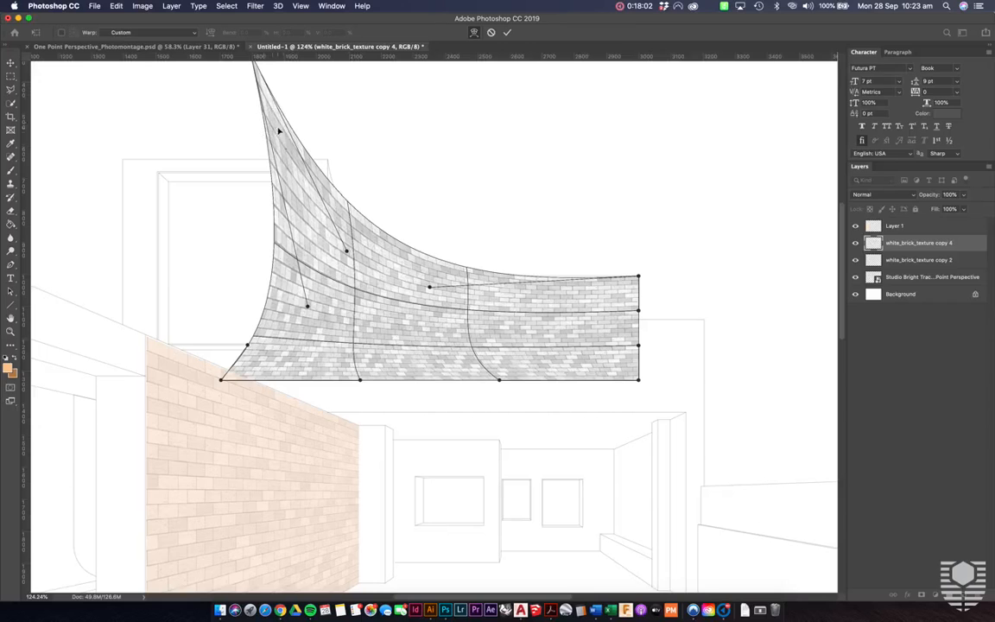
- Move the warp's lower-left corner and upper tip inward, bringing the brick curve closer to the parapet's sweep
{"action": "left_click_drag", "start_coordinate": [222, 379], "coordinate": [292, 384]}
{"action": "scroll", "coordinate": [294, 386], "scroll_direction": "up", "scroll_amount": 3}
{"action": "left_click_drag", "start_coordinate": [242, 152], "coordinate": [279, 166]}
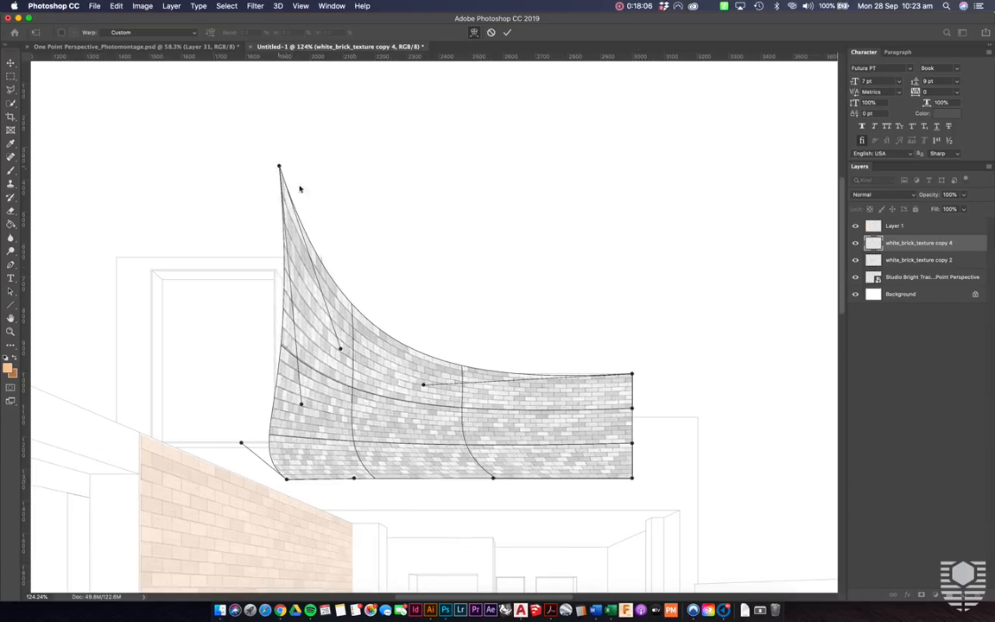
{"action": "left_click_drag", "start_coordinate": [350, 349], "coordinate": [344, 373]}
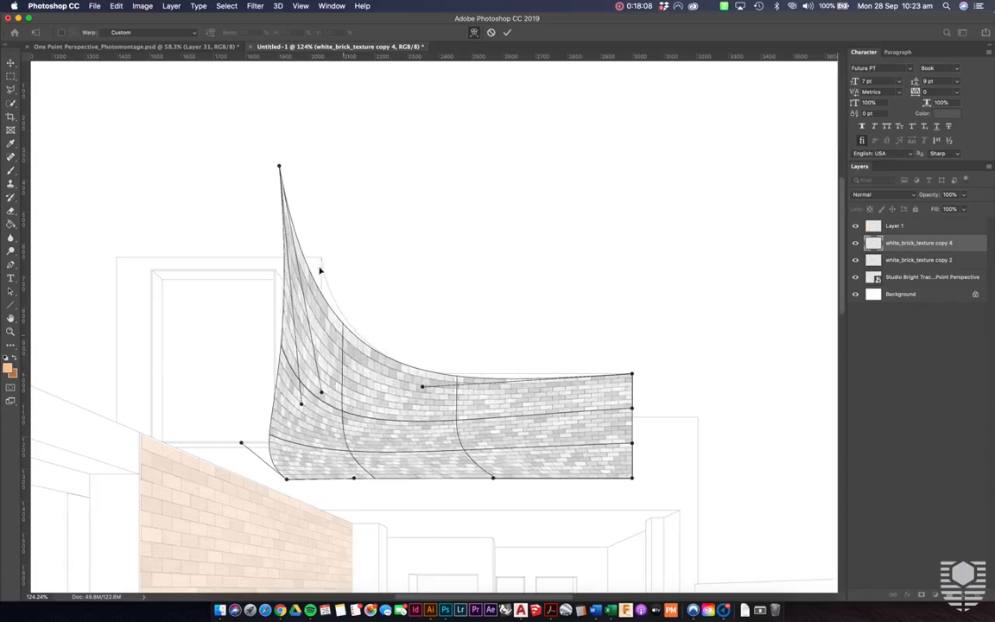
- Align the warped top edge with the curved parapet line, even out the brick courses, and commit the transform
{"action": "left_click_drag", "start_coordinate": [279, 168], "coordinate": [304, 169]}
{"action": "left_click_drag", "start_coordinate": [425, 390], "coordinate": [415, 373]}
{"action": "left_click_drag", "start_coordinate": [488, 475], "coordinate": [459, 452]}
{"action": "left_click_drag", "start_coordinate": [618, 418], "coordinate": [616, 427]}
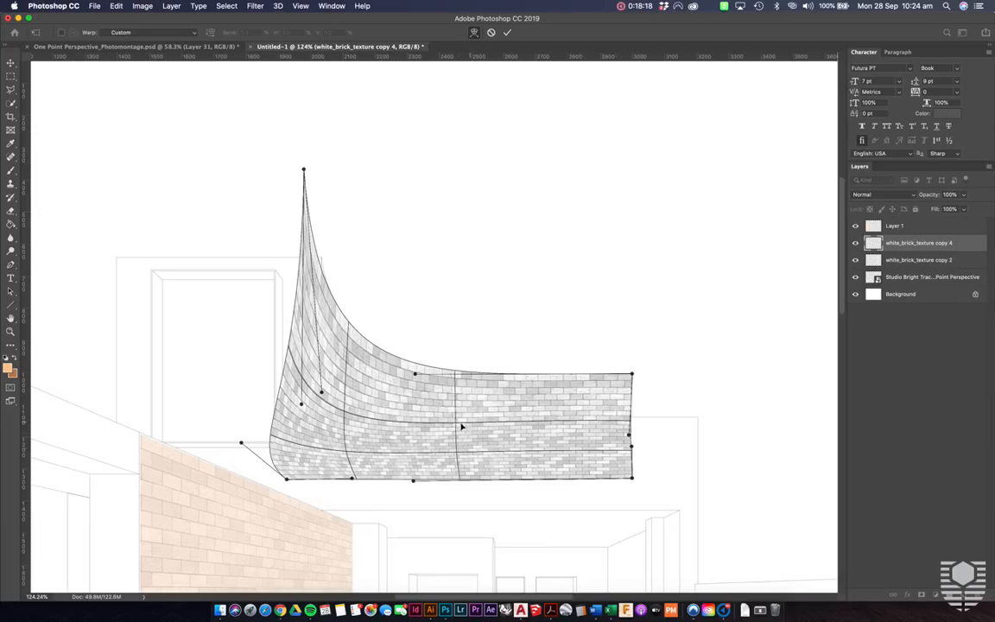
{"action": "left_click_drag", "start_coordinate": [354, 481], "coordinate": [319, 479]}
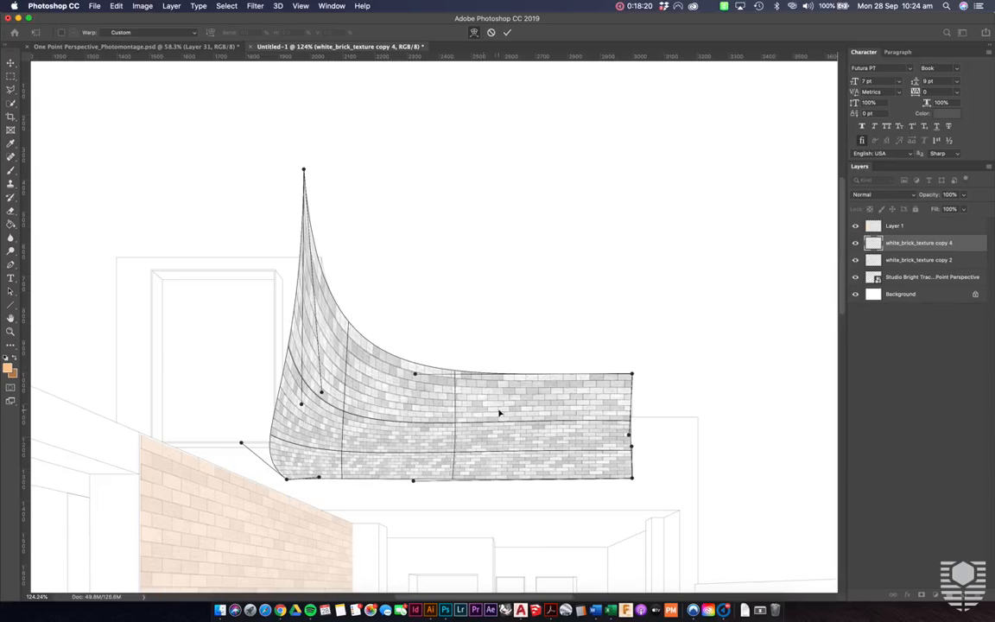
{"action": "right_click", "coordinate": [550, 416]}
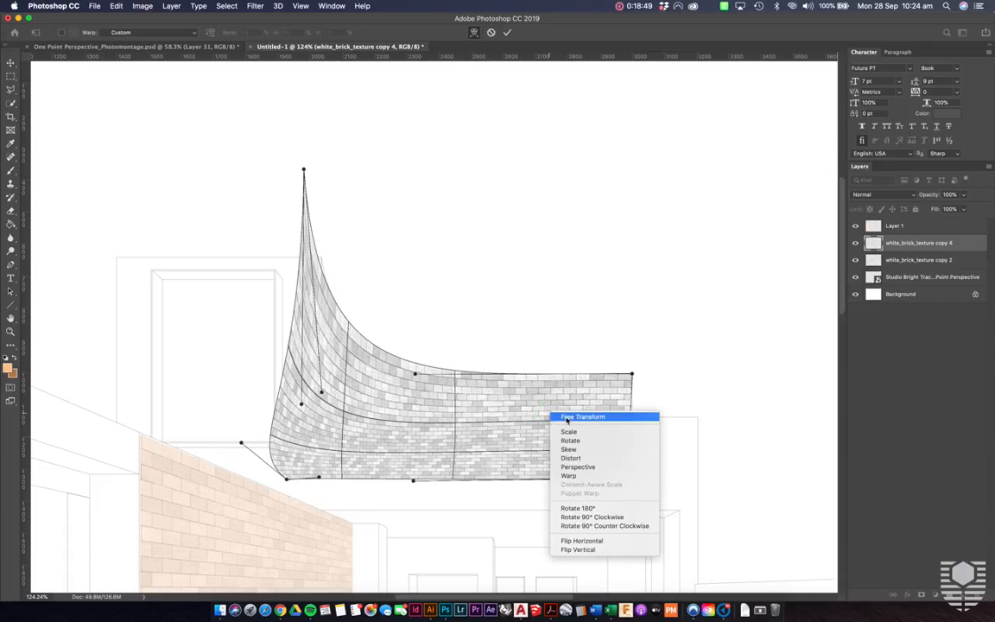
{"action": "left_click", "coordinate": [568, 418]}
{"action": "key", "text": "Return"}
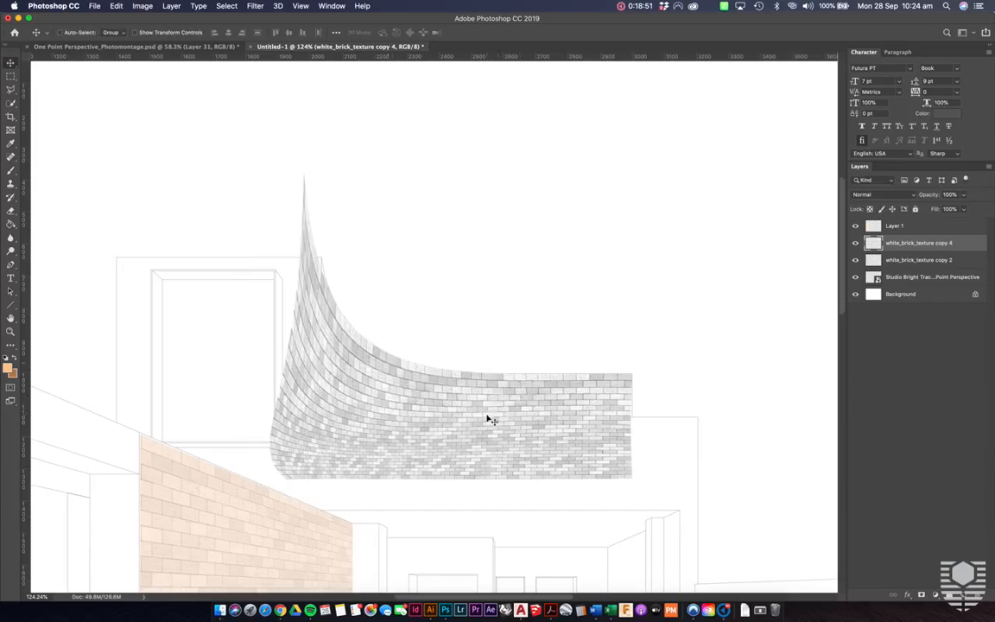
- Delete the warped bricks below the lower roof line and beyond the tower's right edge, and clear the selection
{"action": "scroll", "coordinate": [580, 406], "scroll_direction": "down", "scroll_amount": 3}
{"action": "scroll", "coordinate": [577, 406], "scroll_direction": "down", "scroll_amount": 4}
{"action": "scroll", "coordinate": [511, 331], "scroll_direction": "up", "scroll_amount": 1}
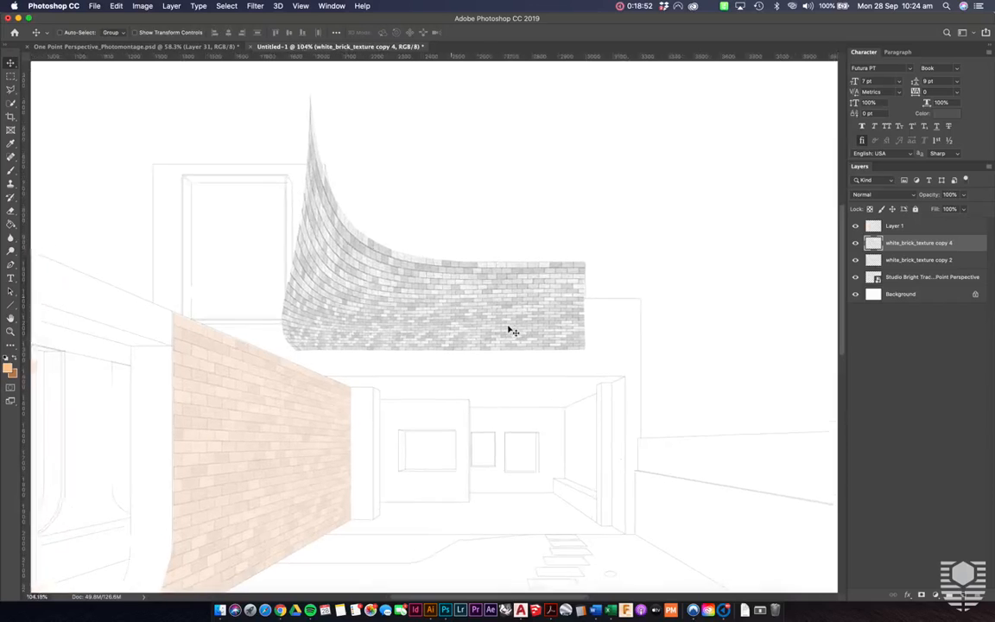
{"action": "scroll", "coordinate": [512, 331], "scroll_direction": "up", "scroll_amount": 1}
{"action": "key", "text": "m"}
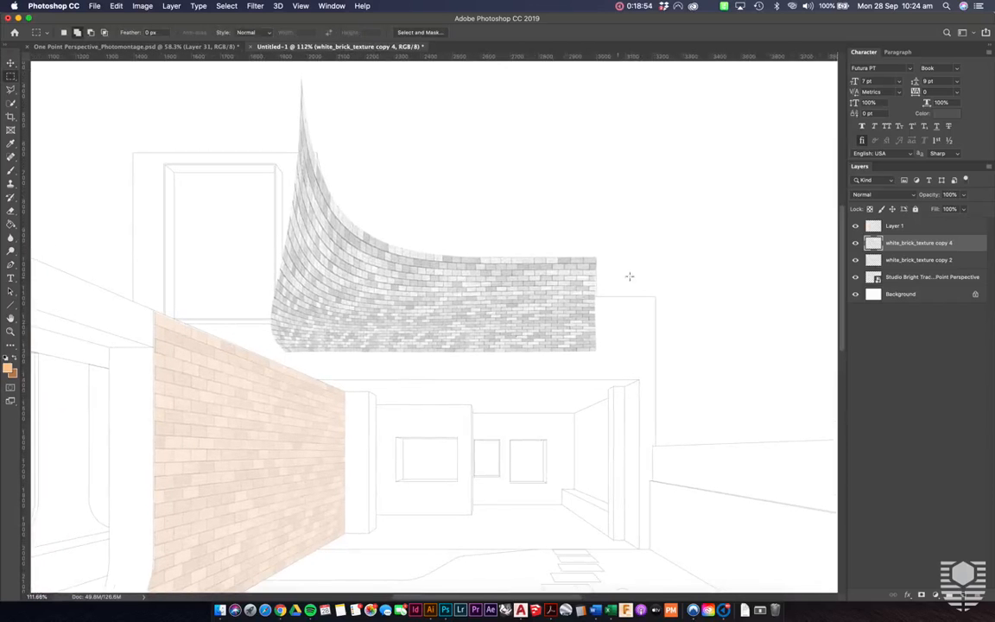
{"action": "left_click_drag", "start_coordinate": [625, 300], "coordinate": [204, 394]}
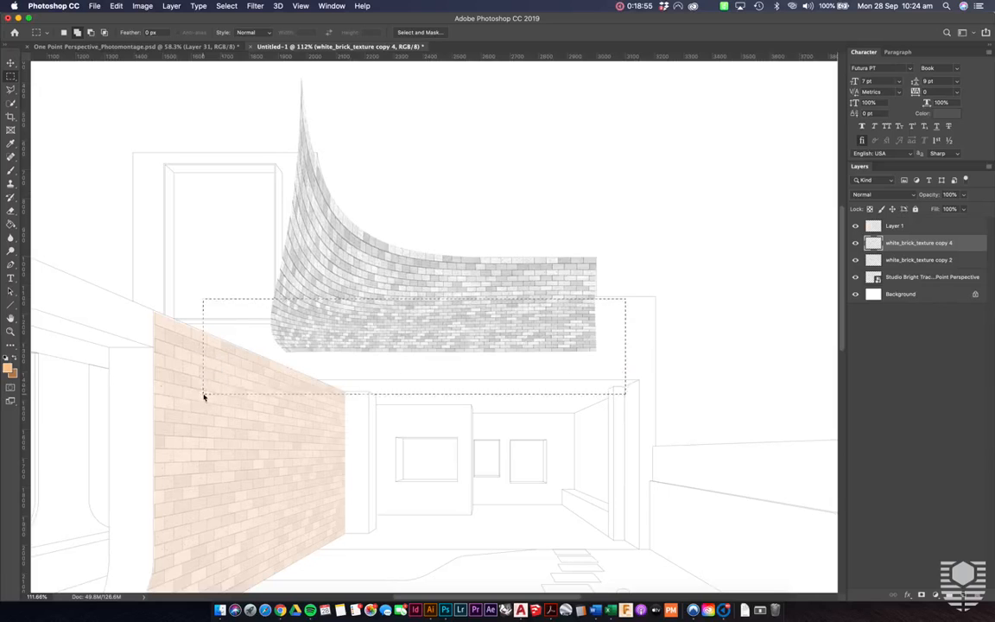
{"action": "key", "text": "Delete"}
{"action": "left_click_drag", "start_coordinate": [253, 69], "coordinate": [317, 349]}
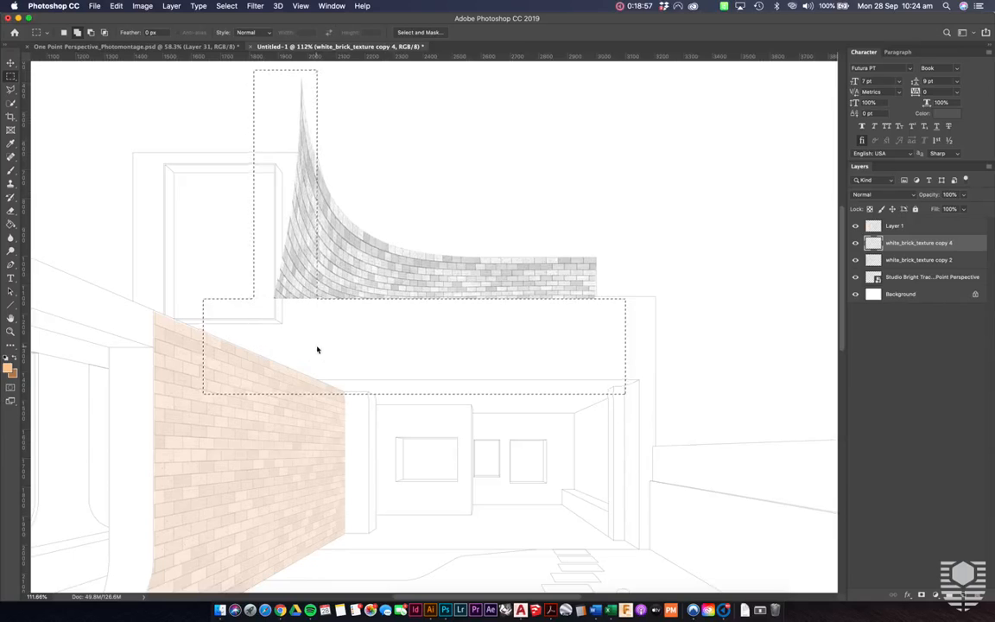
{"action": "key", "text": "Delete"}
{"action": "key", "text": "ctrl+d"}
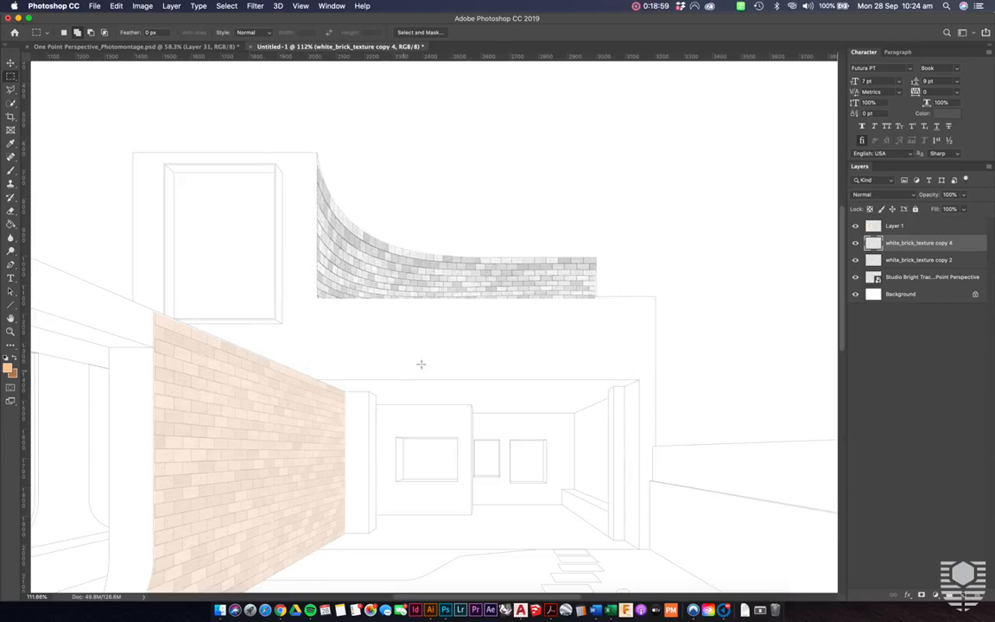
- Select the pixels of the trimmed curved brick layer, add a new layer above it, and activate the Paint Bucket tool
{"action": "scroll", "coordinate": [434, 214], "scroll_direction": "down", "scroll_amount": 3}
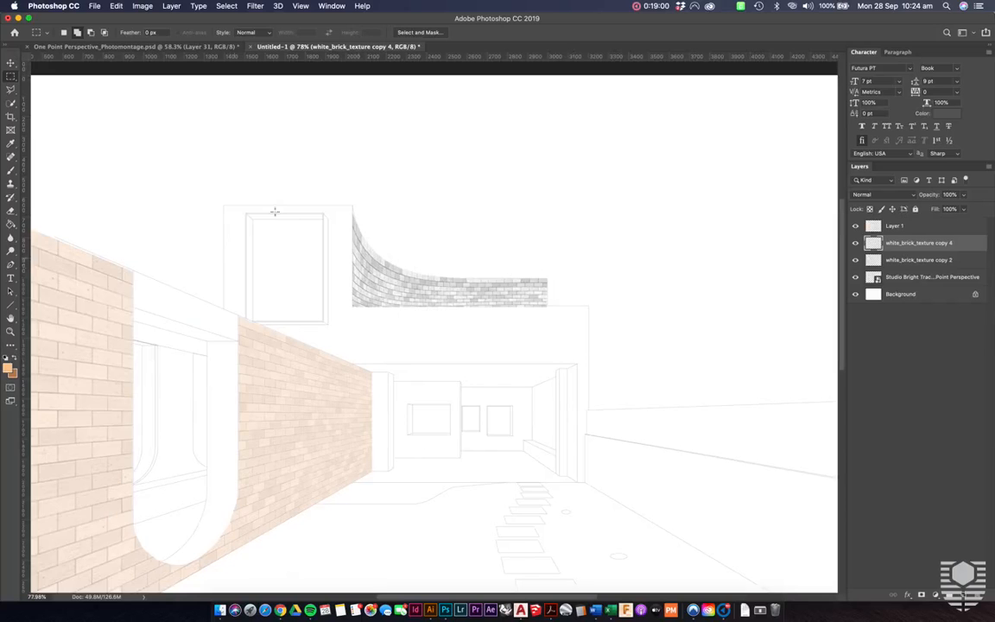
{"action": "scroll", "coordinate": [521, 229], "scroll_direction": "up", "scroll_amount": 2}
{"action": "key", "text": "v"}
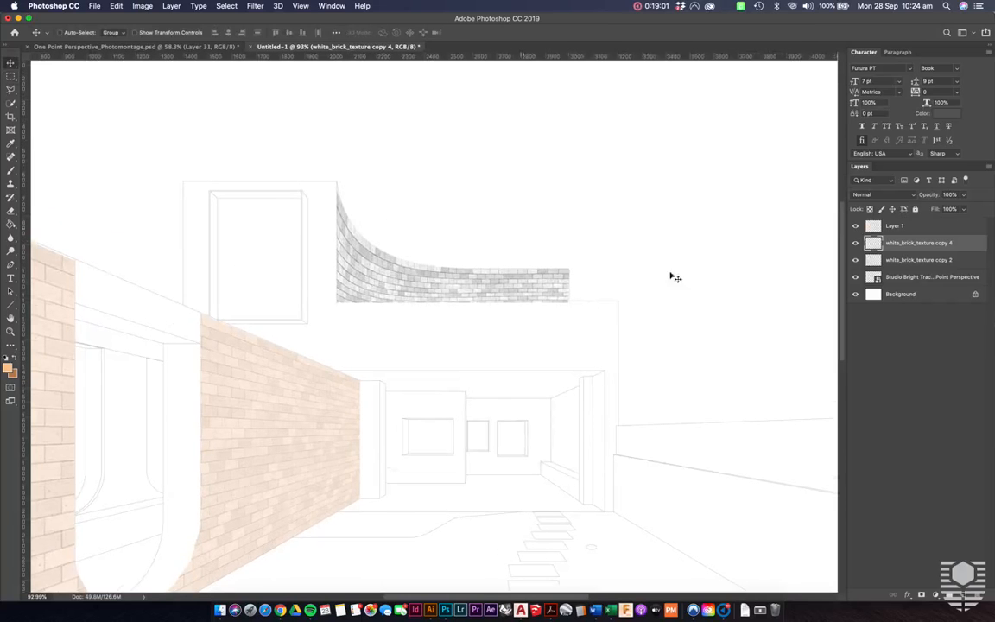
{"action": "right_click", "coordinate": [874, 245]}
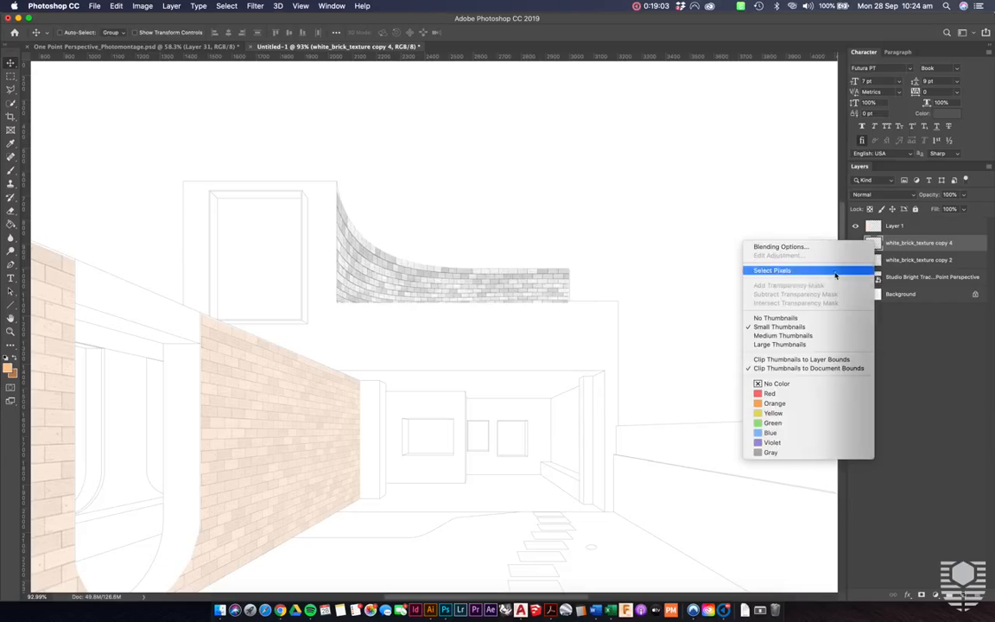
{"action": "left_click", "coordinate": [777, 269]}
{"action": "left_click", "coordinate": [965, 594]}
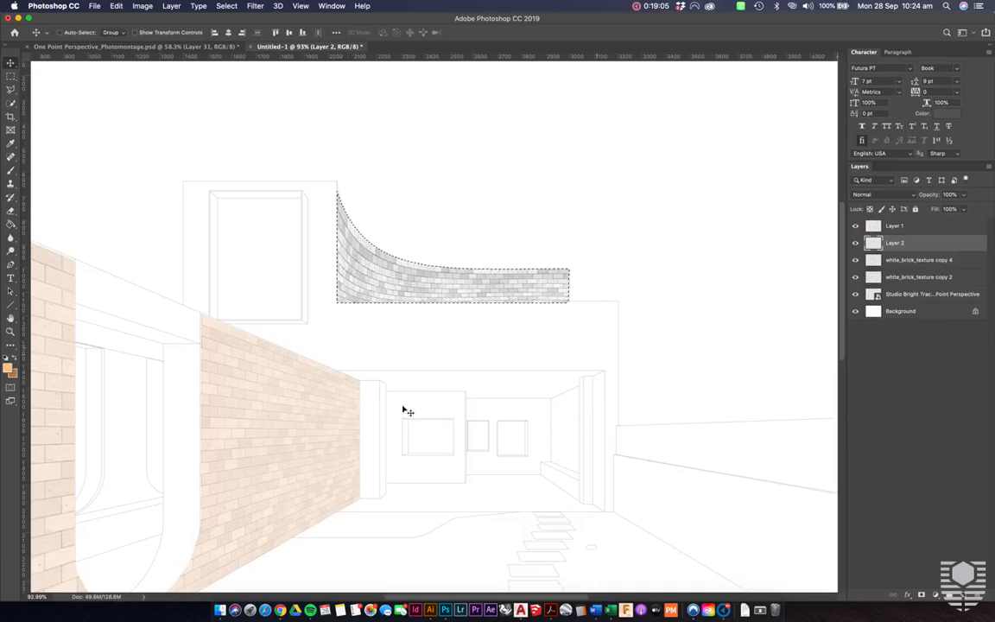
{"action": "key", "text": "g"}
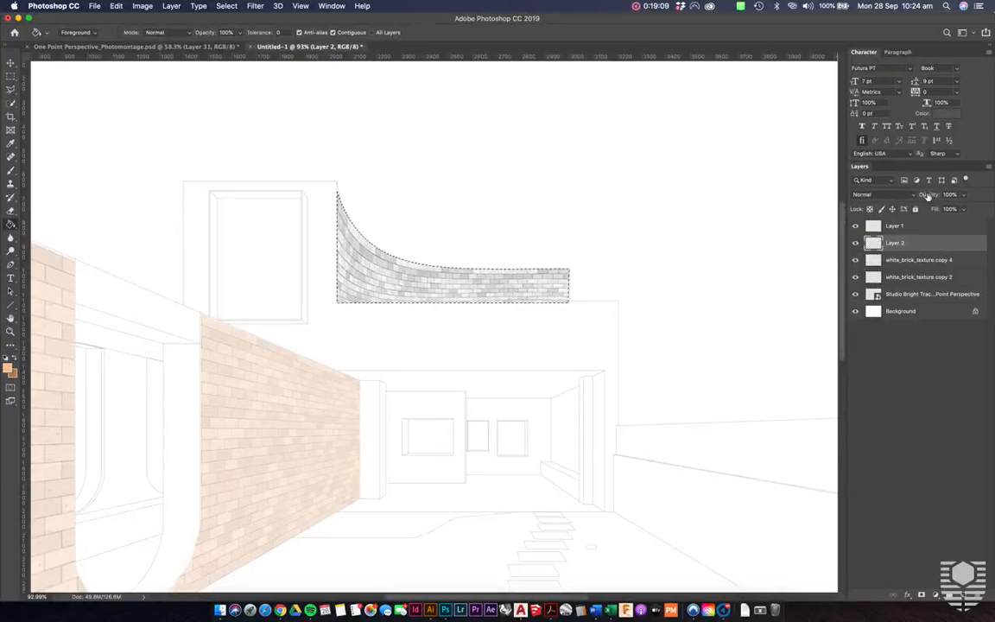
- Set the opacity of Layer 1, the side wall's colour overlay, to 100%
{"action": "left_click", "coordinate": [922, 226]}
{"action": "key", "text": "v"}
{"action": "key", "text": "7"}
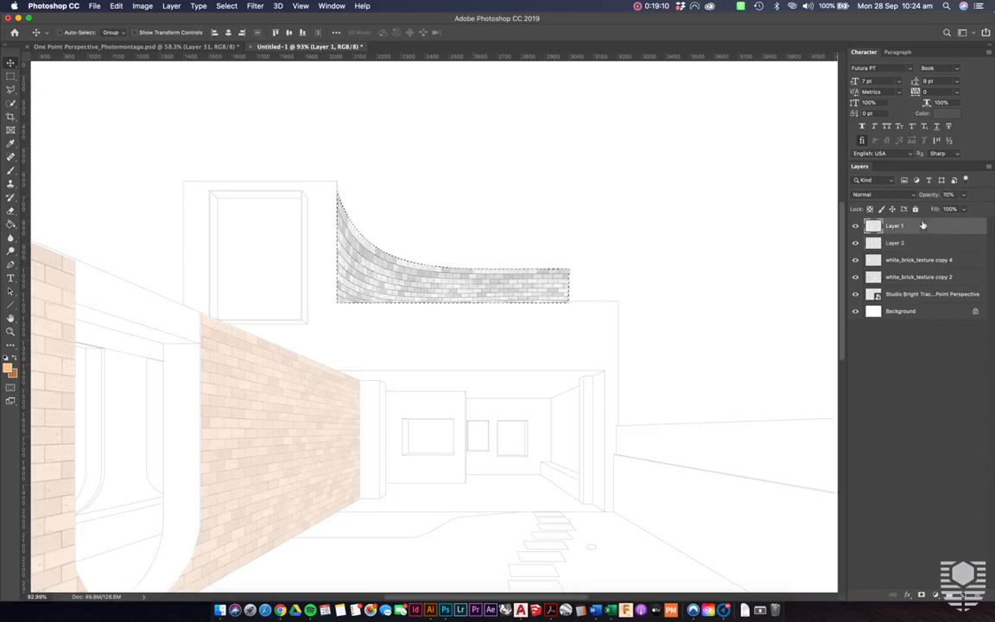
{"action": "left_click_drag", "start_coordinate": [926, 195], "coordinate": [992, 191]}
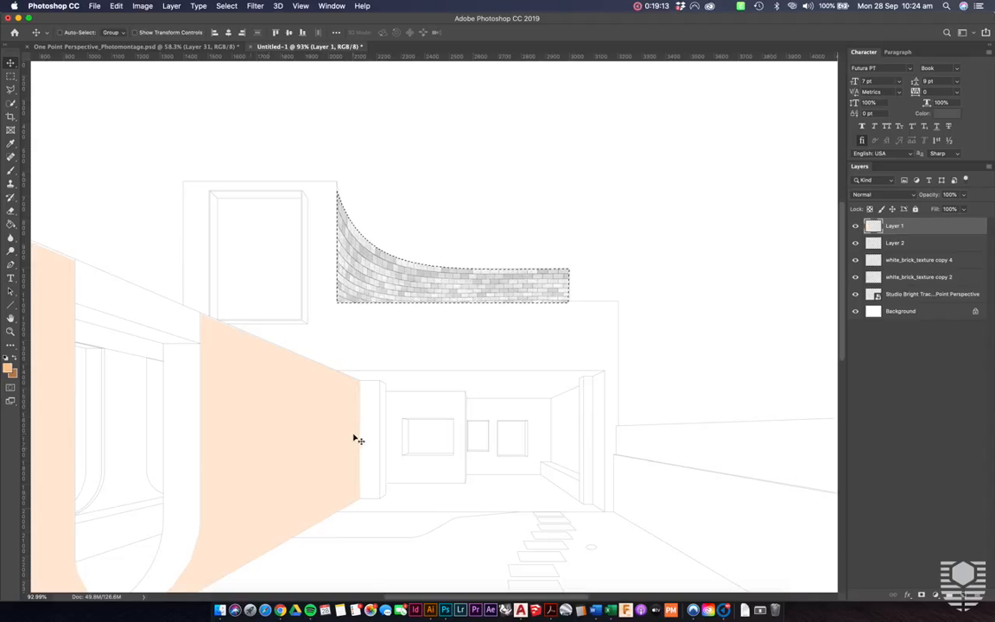
- Reload the curved parapet's brick pixels as a selection from the white_brick_texture copy 4 layer
{"action": "left_click", "coordinate": [934, 245]}
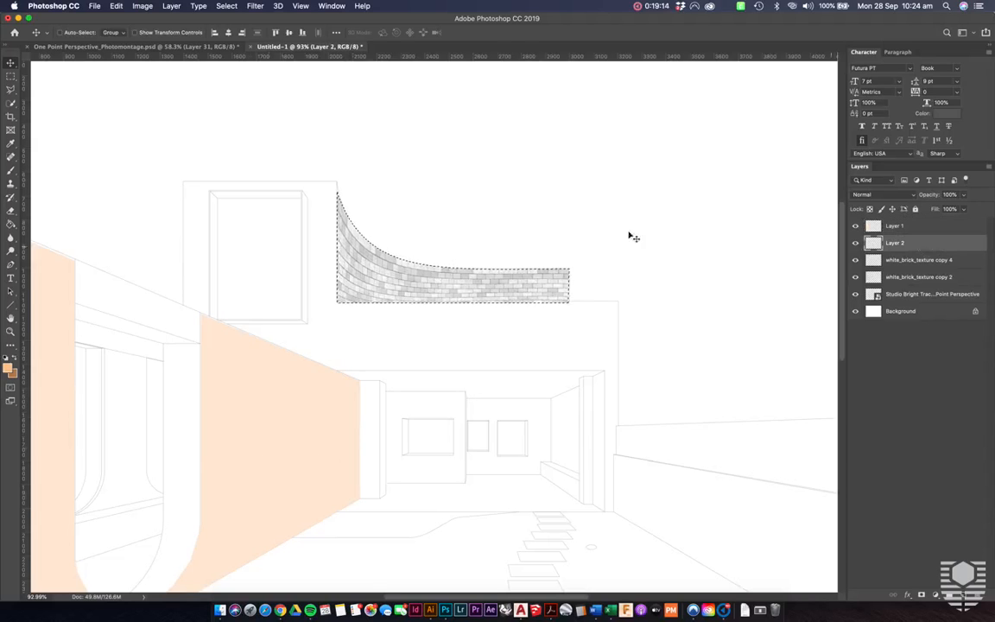
{"action": "right_click", "coordinate": [874, 259]}
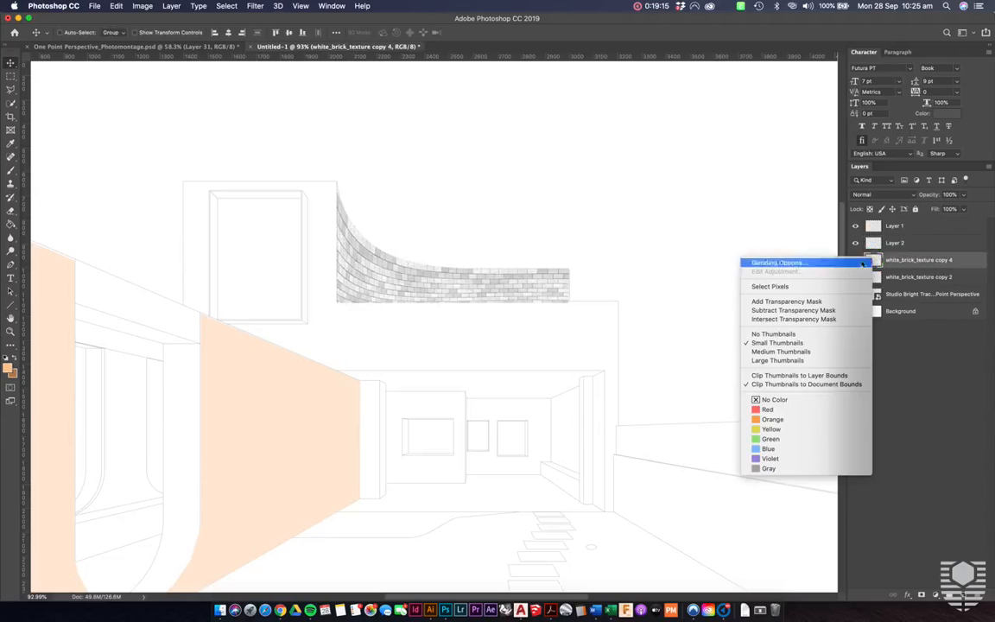
{"action": "left_click", "coordinate": [760, 286]}
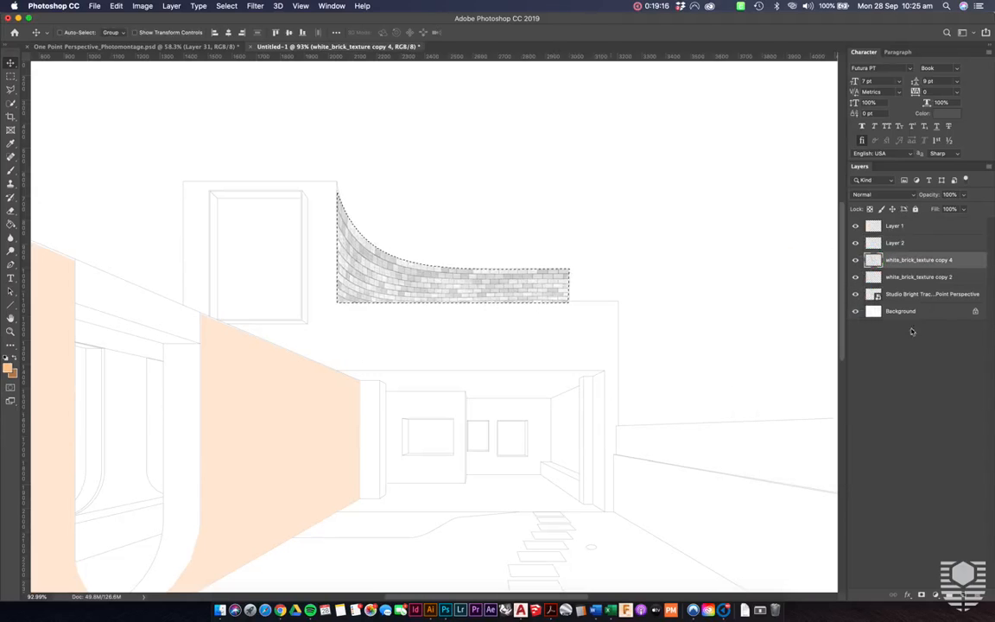
- Fill the curved parapet selection on Layer 2 with the peach colour sampled from the side wall, and clear the selection
{"action": "key", "text": "g"}
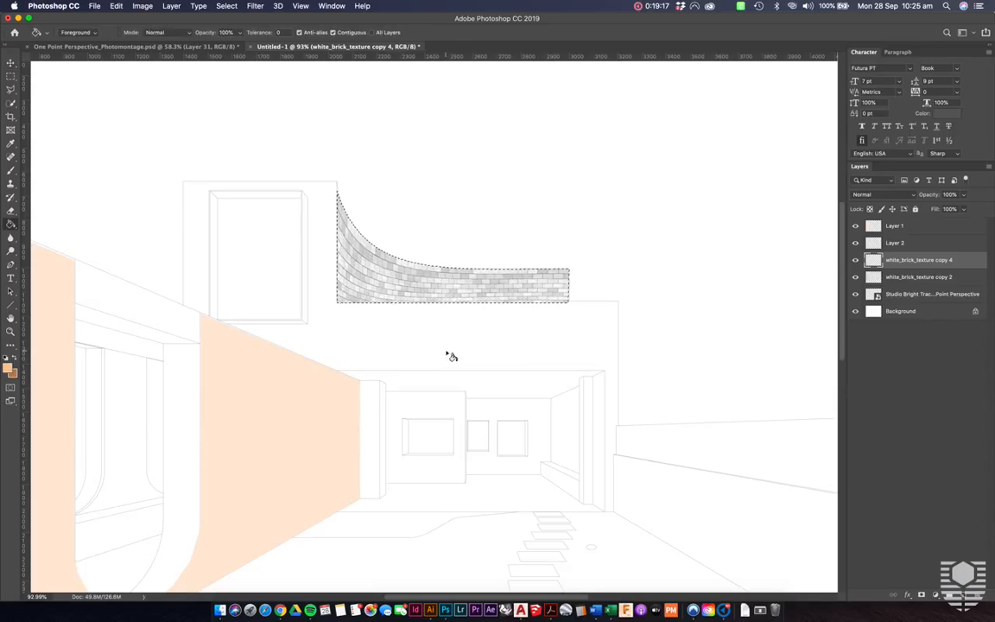
{"action": "left_click", "coordinate": [328, 395], "text": "alt"}
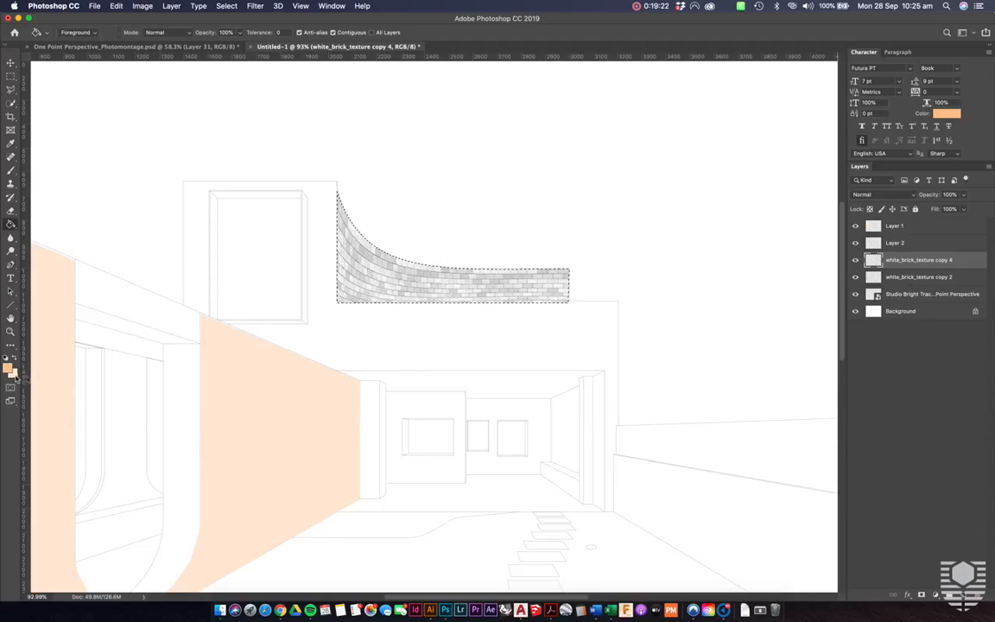
{"action": "key", "text": "x"}
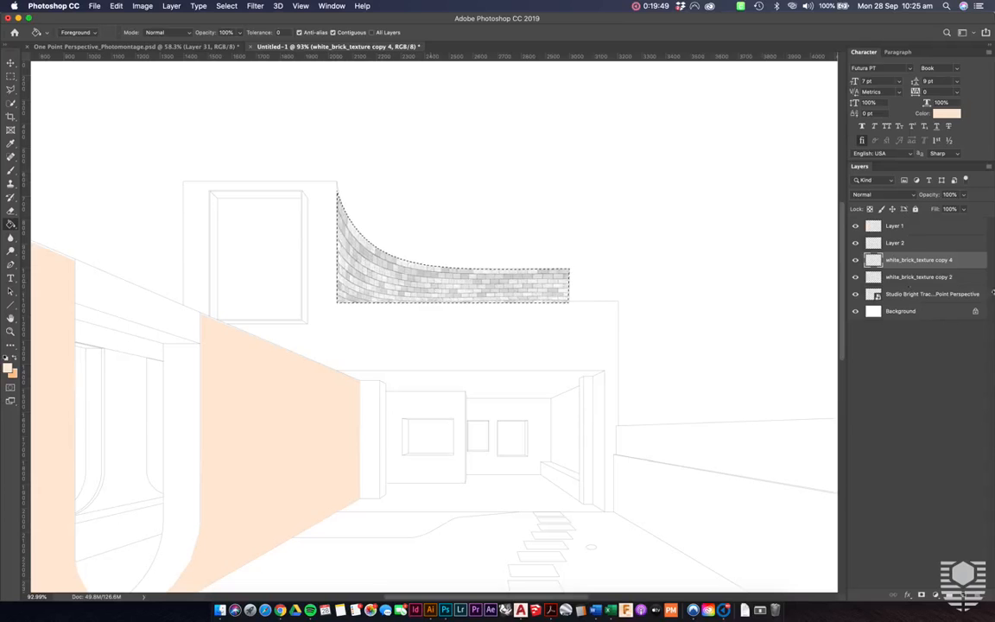
{"action": "left_click", "coordinate": [912, 226]}
{"action": "left_click", "coordinate": [912, 244]}
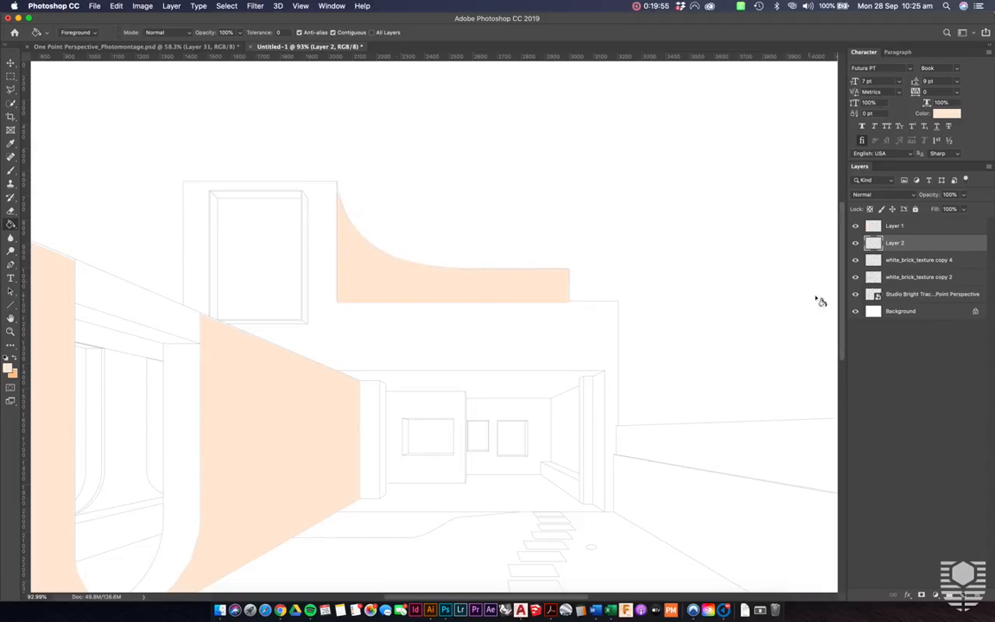
- Set the opacity of both colour overlays, Layer 1 and Layer 2, to 70%
{"action": "left_click", "coordinate": [921, 225], "text": "shift"}
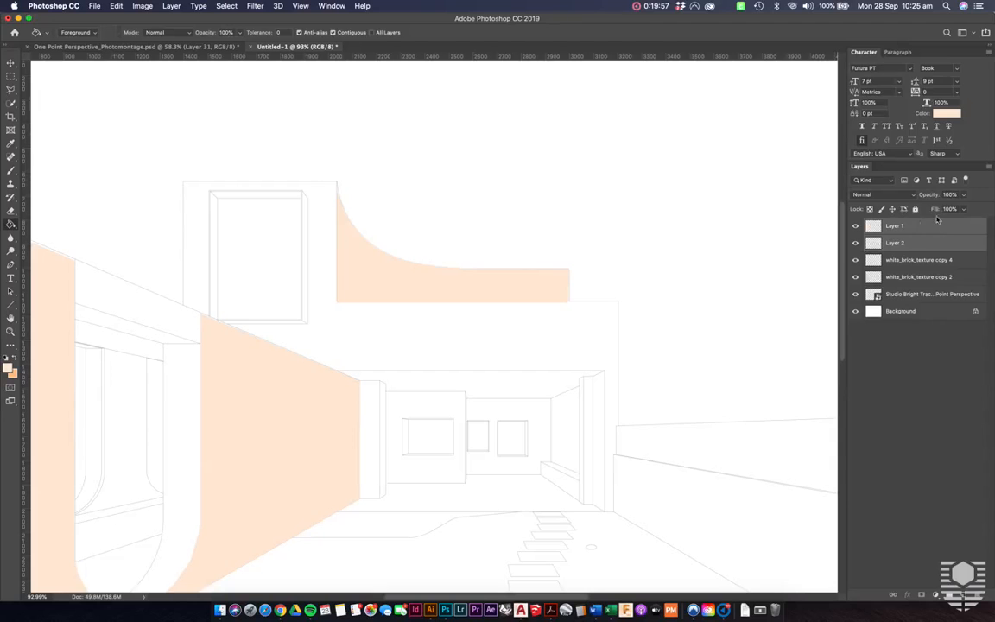
{"action": "type", "text": "70"}
{"action": "key", "text": "Return"}
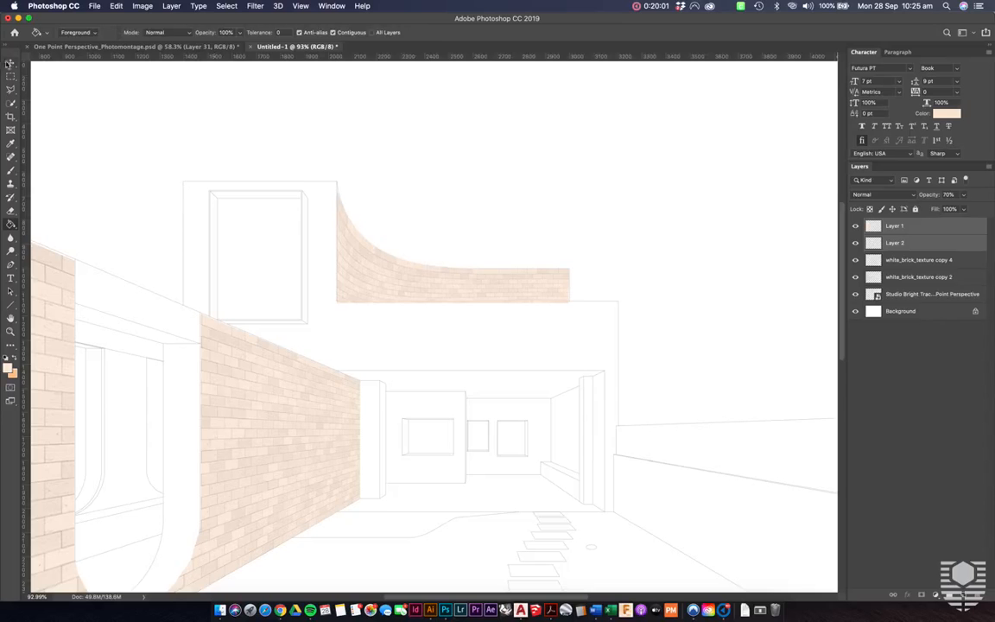
- Deselect the layers and examine the tinted brick side wall and curved parapet across the whole canvas and close up
{"action": "key", "text": "v"}
{"action": "key", "text": "super+minus"}
{"action": "key", "text": "super+minus"}
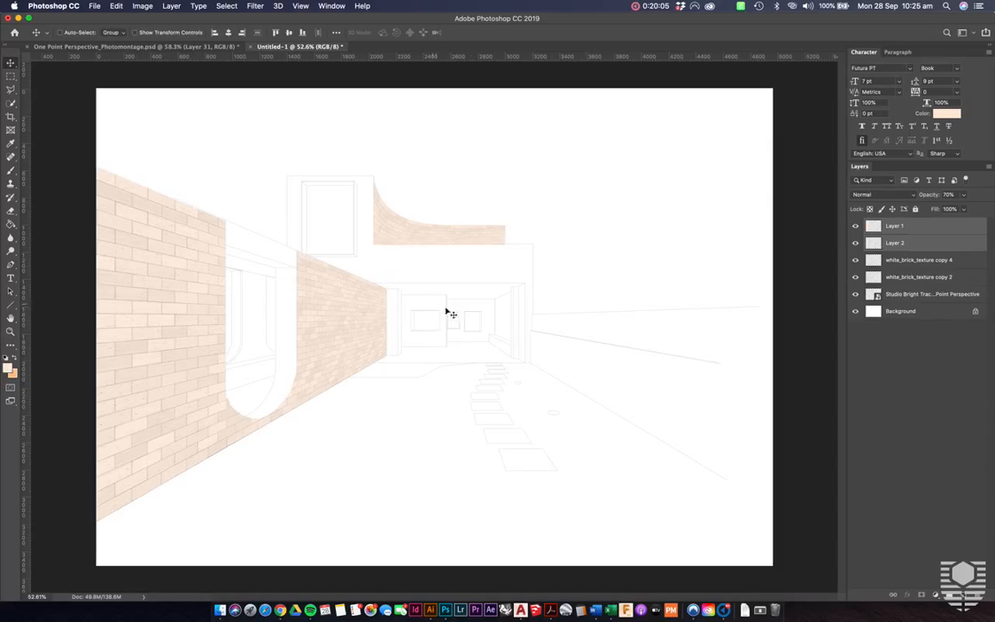
{"action": "left_click", "coordinate": [656, 225], "text": "super"}
{"action": "key", "text": "super+plus"}
{"action": "key", "text": "super+plus"}
{"action": "scroll", "coordinate": [430, 200], "scroll_direction": "up", "scroll_amount": 2}
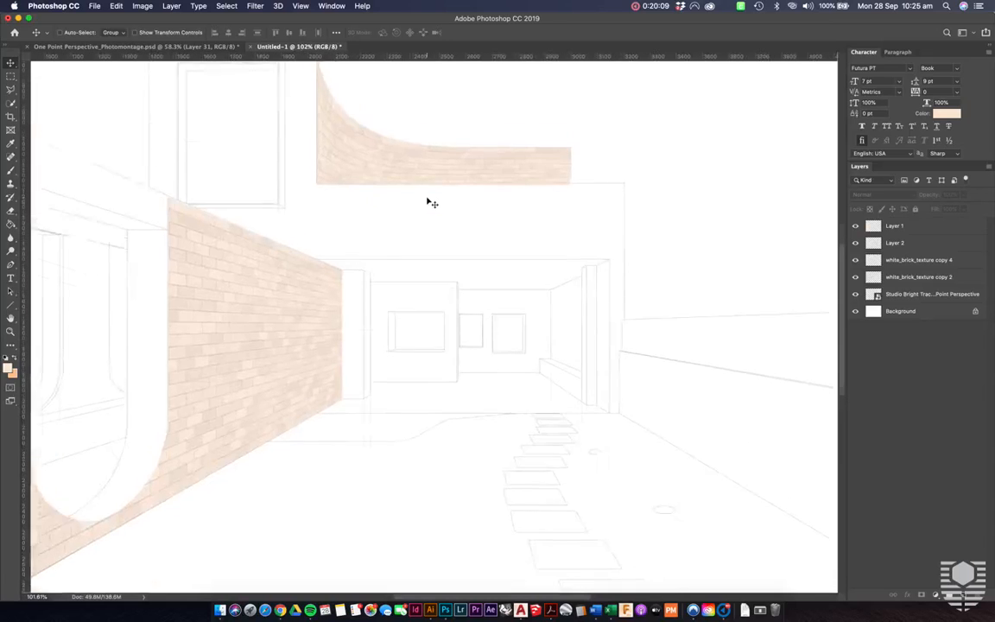
{"action": "scroll", "coordinate": [429, 200], "scroll_direction": "up", "scroll_amount": 4}
- Place the 684-timber-wood-brown-oak-panels-used-as-background image from Finder into the montage and move its layer to the top of the stack
{"action": "left_click", "coordinate": [911, 244]}
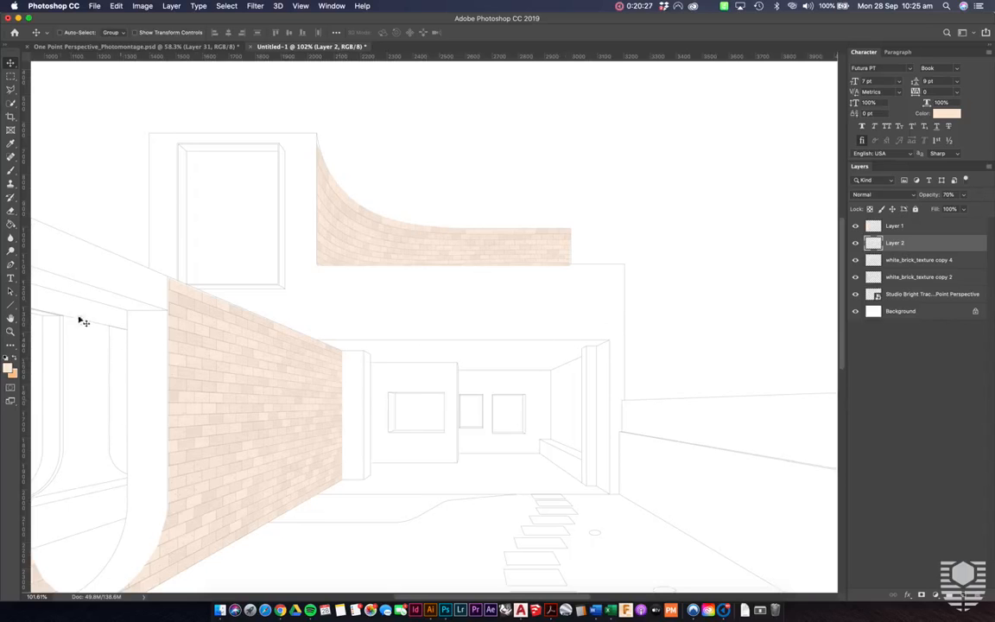
{"action": "scroll", "coordinate": [275, 343], "scroll_direction": "down", "scroll_amount": 3}
{"action": "scroll", "coordinate": [275, 344], "scroll_direction": "down", "scroll_amount": 2}
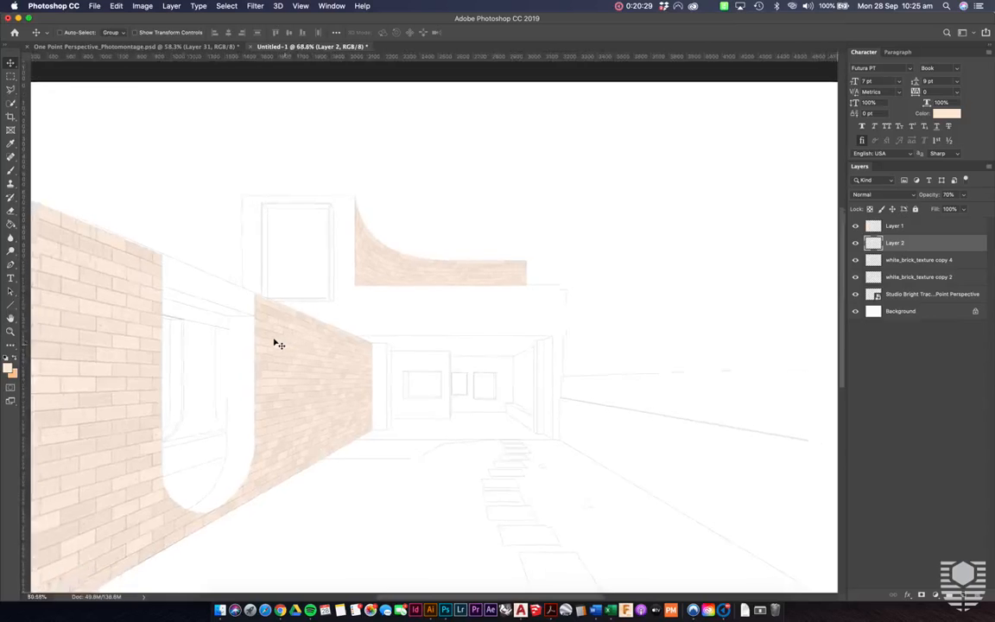
{"action": "scroll", "coordinate": [418, 418], "scroll_direction": "up", "scroll_amount": 1}
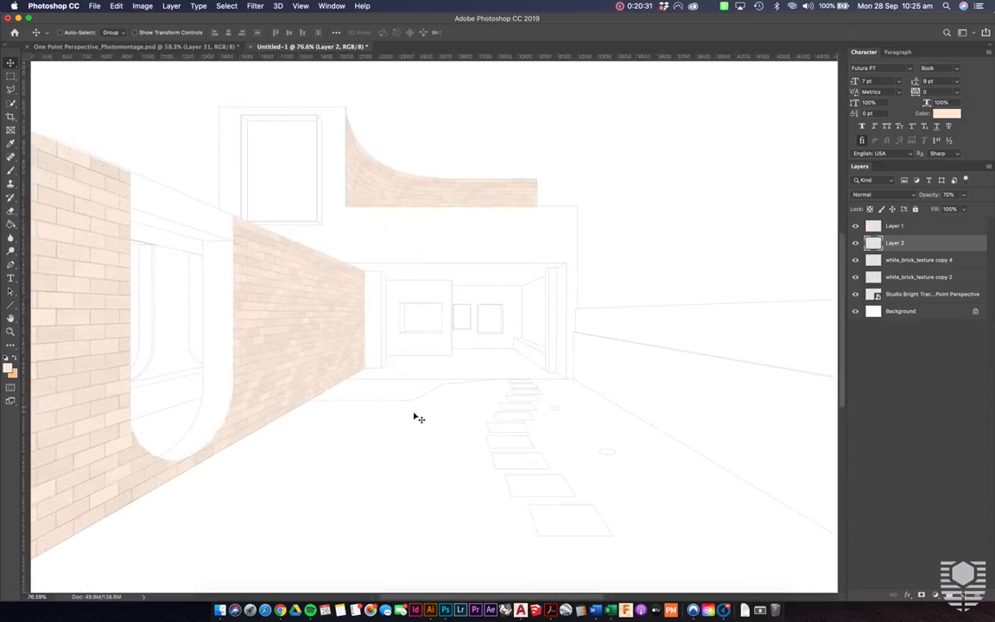
{"action": "left_click", "coordinate": [223, 609]}
{"action": "left_click", "coordinate": [651, 168]}
{"action": "left_click", "coordinate": [300, 506]}
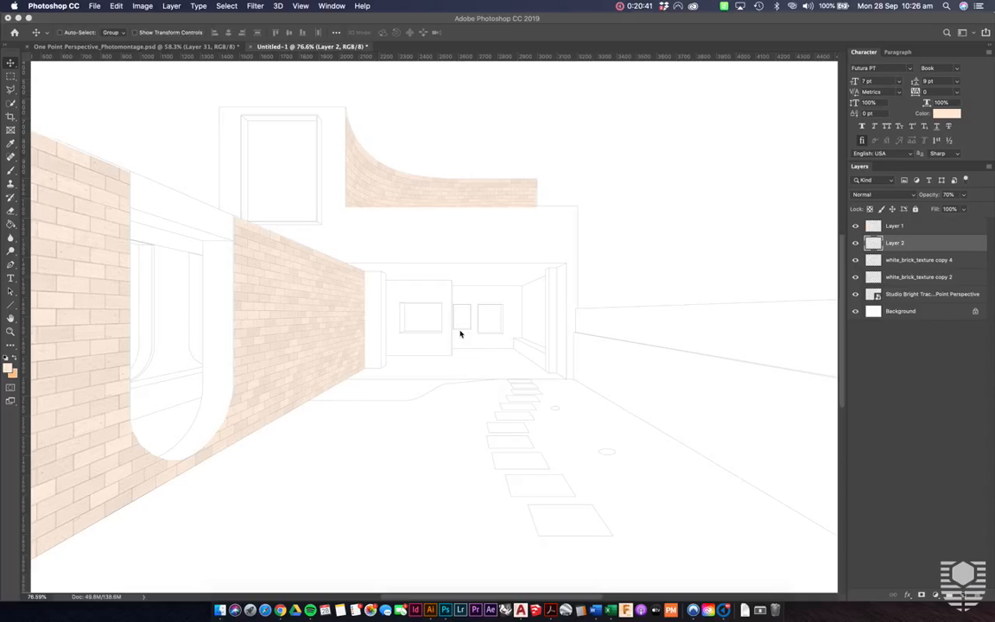
{"action": "key", "text": "super+t"}
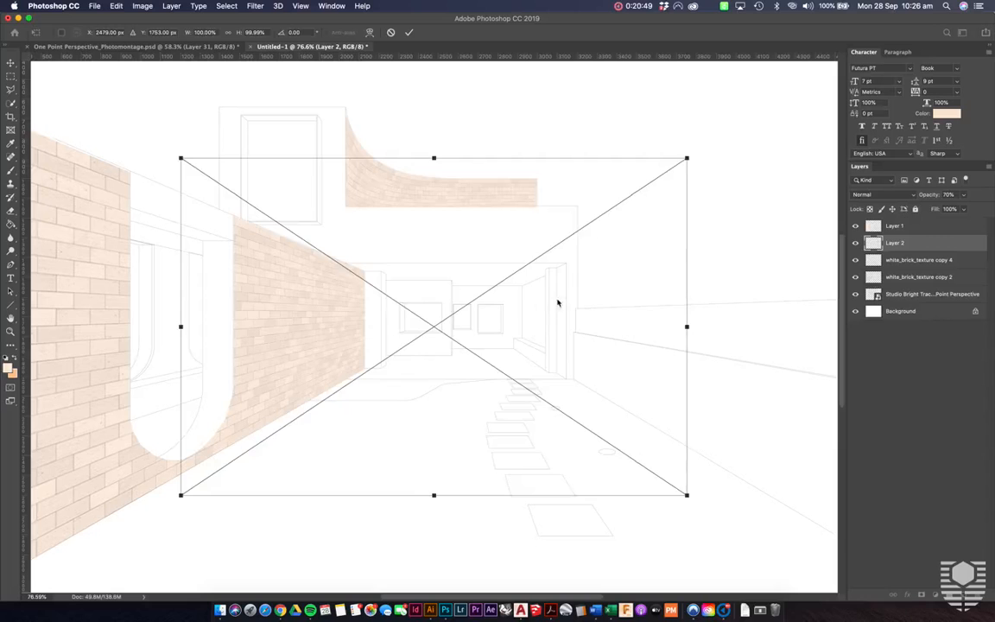
{"action": "key", "text": "Return"}
{"action": "left_click_drag", "start_coordinate": [923, 244], "coordinate": [924, 223]}
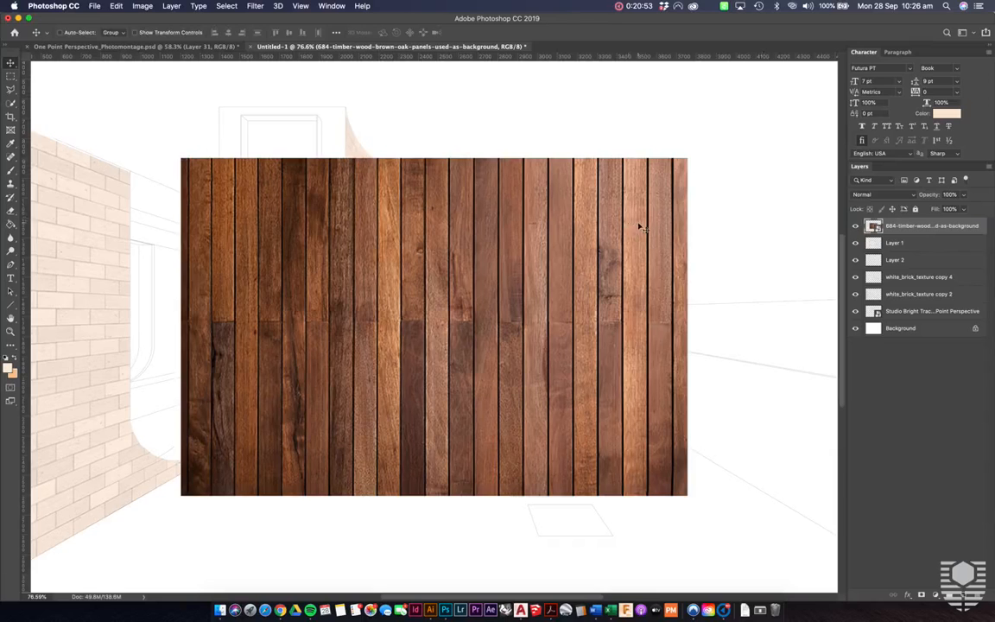
- Scale the timber image to about 14.66% and align its upper left corner with the pavilion opening's top corner at the brick wall
{"action": "key", "text": "super+t"}
{"action": "left_click_drag", "start_coordinate": [688, 156], "coordinate": [477, 219]}
{"action": "key", "text": "super+plus"}
{"action": "key", "text": "super+plus"}
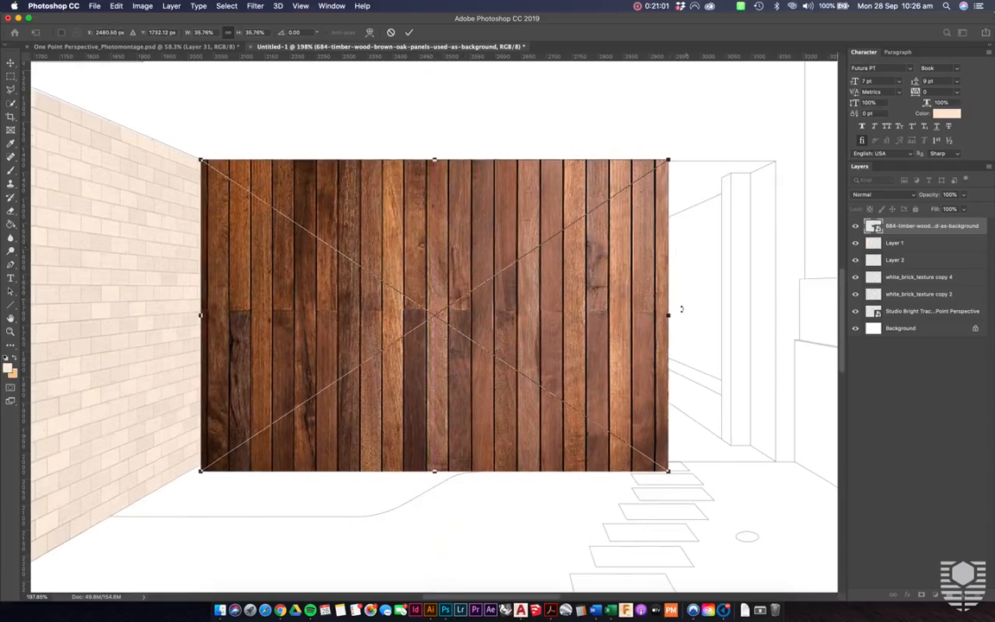
{"action": "left_click_drag", "start_coordinate": [667, 471], "coordinate": [415, 318]}
{"action": "mouse_move", "coordinate": [364, 239]}
{"action": "left_mouse_down"}
{"action": "mouse_move", "coordinate": [382, 240]}
{"action": "mouse_move", "coordinate": [370, 238]}
{"action": "left_mouse_up"}
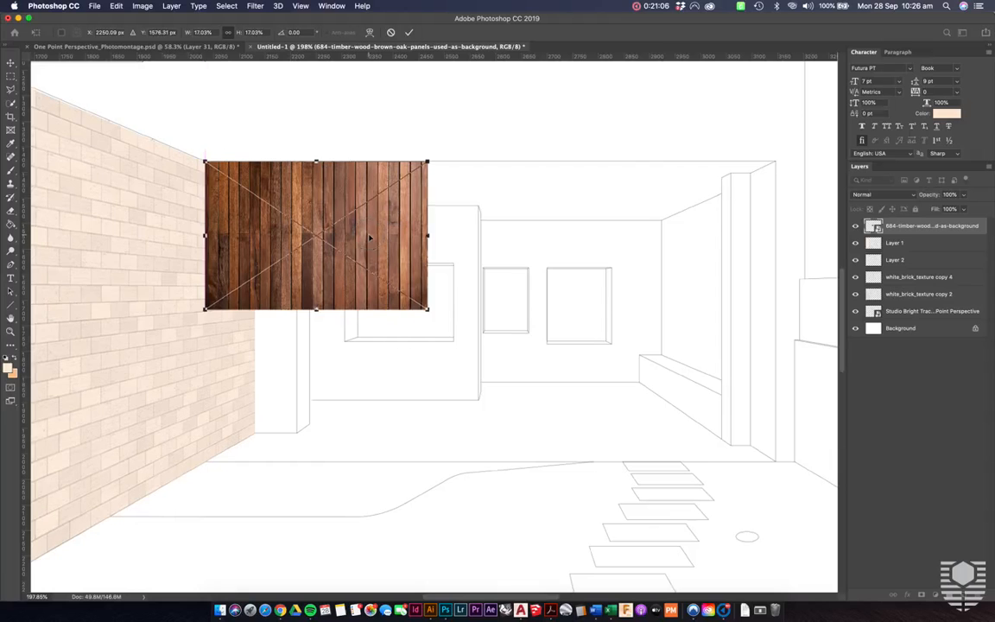
{"action": "left_click_drag", "start_coordinate": [427, 308], "coordinate": [397, 288]}
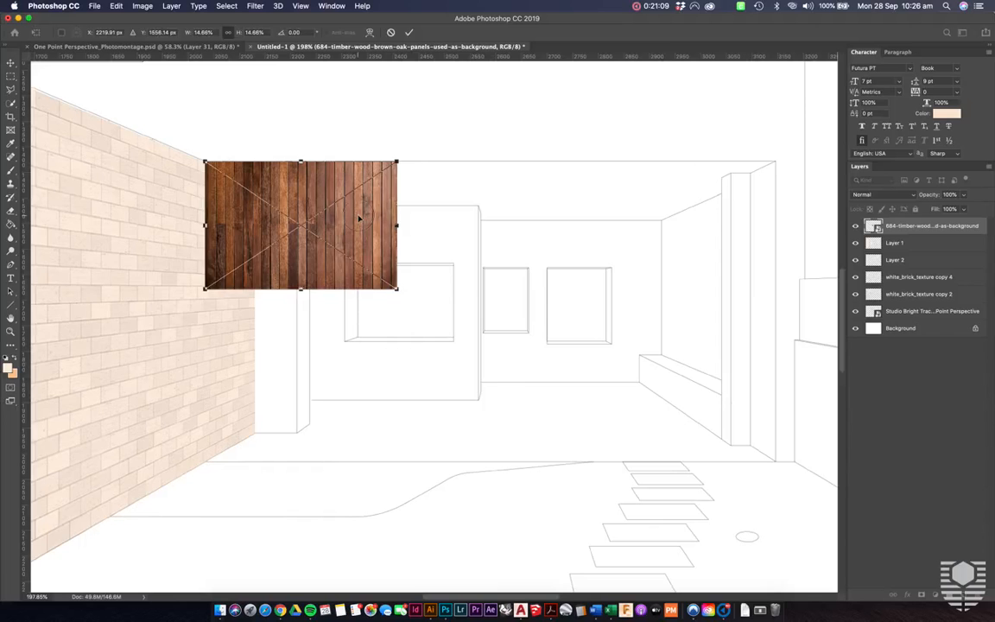
{"action": "key", "text": "Return"}
- Duplicate the timber panel twice, lining the copies up edge to edge along the top line of the pavilion opening
{"action": "left_click_drag", "start_coordinate": [361, 219], "coordinate": [534, 196]}
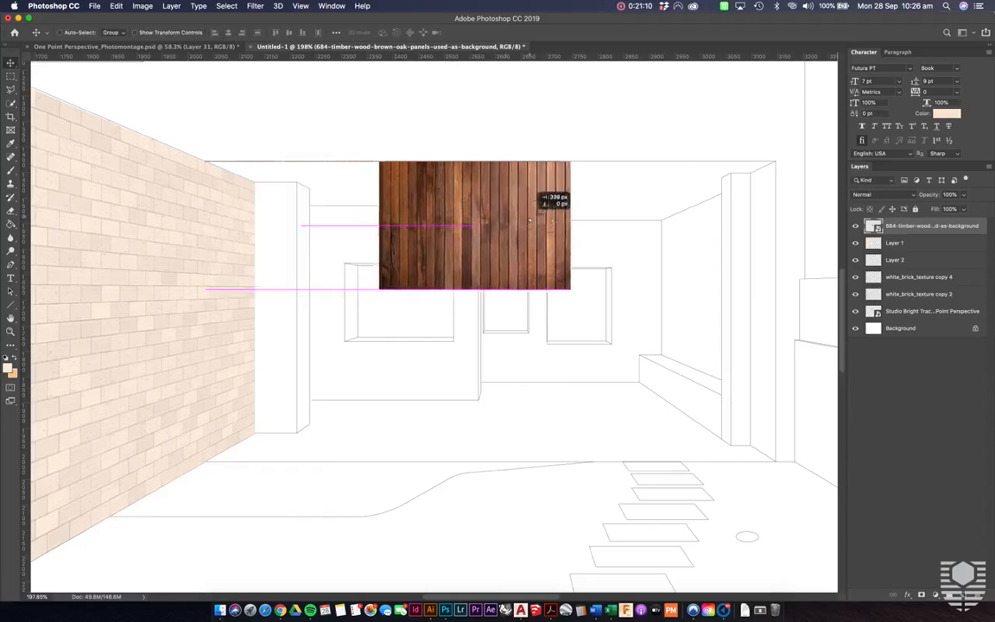
{"action": "key", "text": "super+z"}
{"action": "left_click_drag", "start_coordinate": [394, 202], "coordinate": [745, 198]}
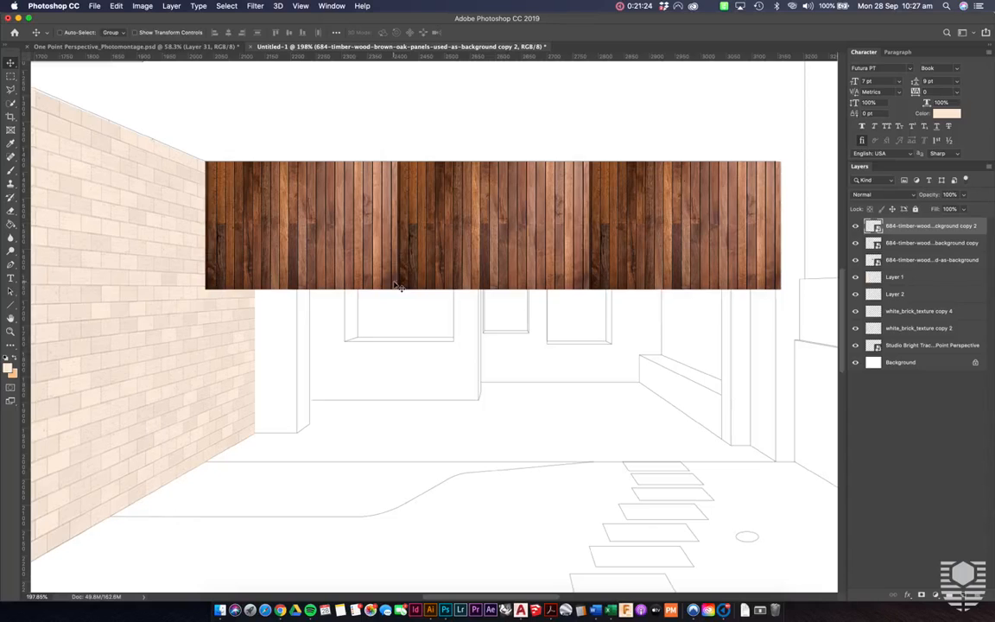
- Flip the original timber panel beside the brick wall horizontally so its edge mirrors the neighbouring copy
{"action": "left_click", "coordinate": [361, 229]}
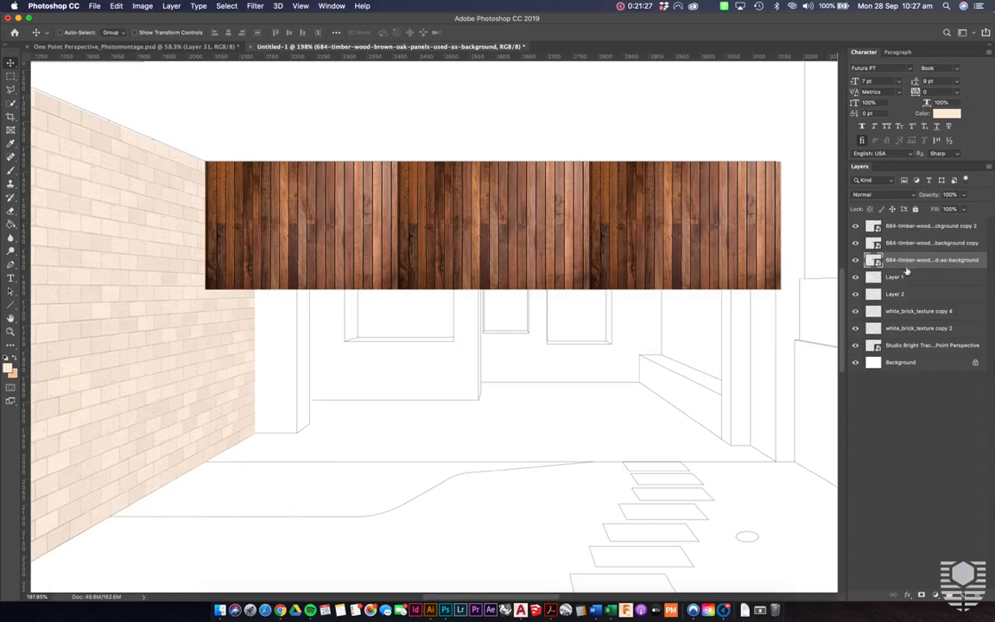
{"action": "key", "text": "super+t"}
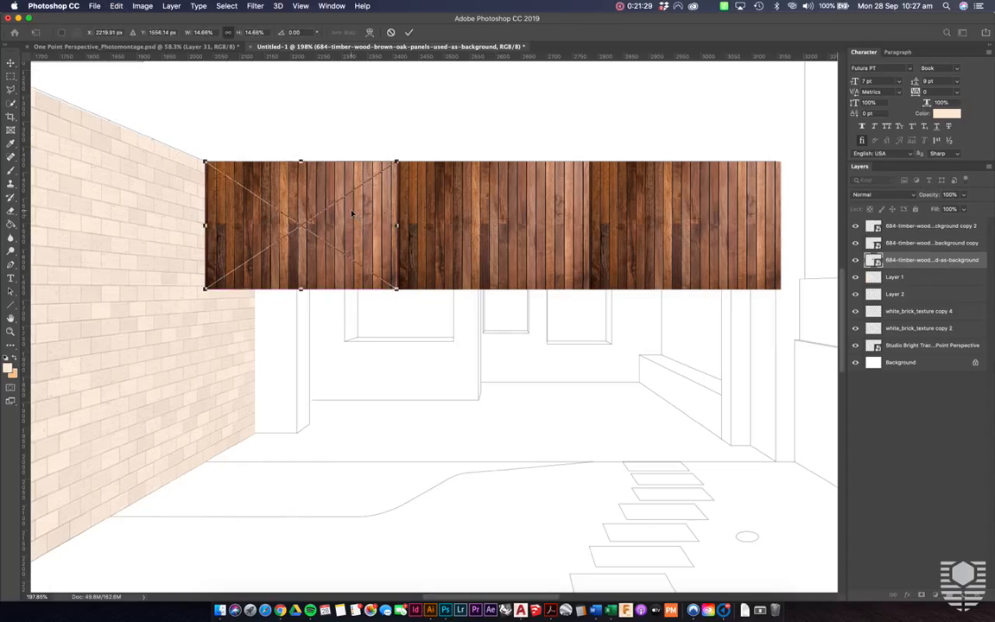
{"action": "right_click", "coordinate": [351, 213]}
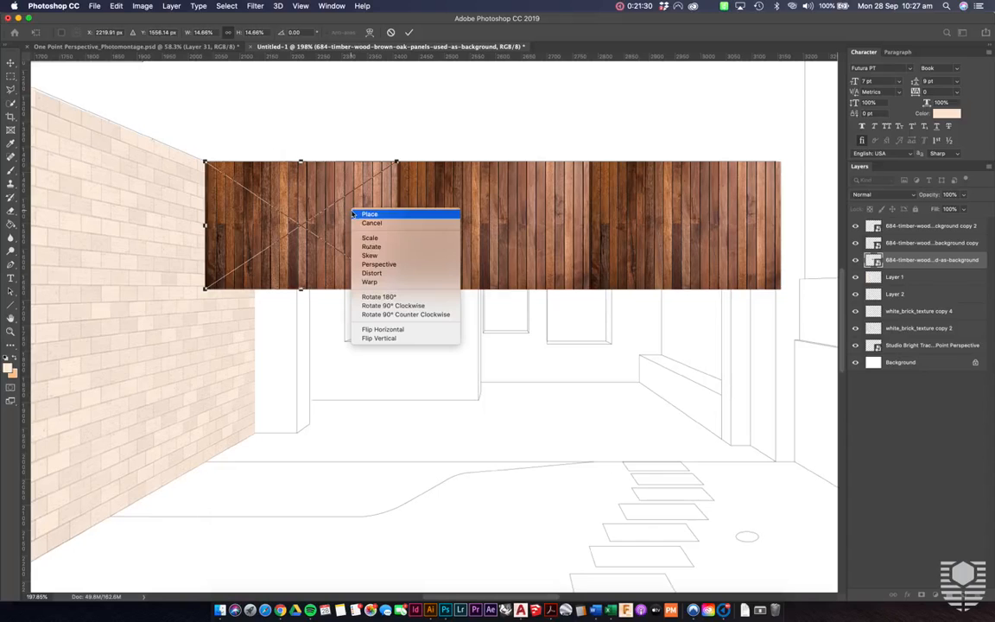
{"action": "left_click", "coordinate": [394, 329]}
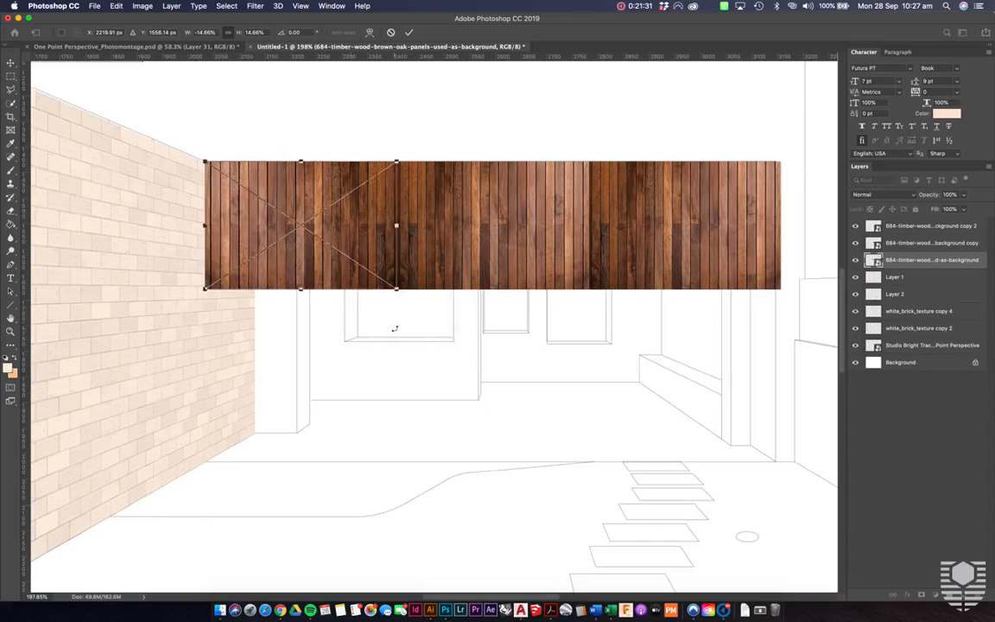
{"action": "key", "text": "Return"}
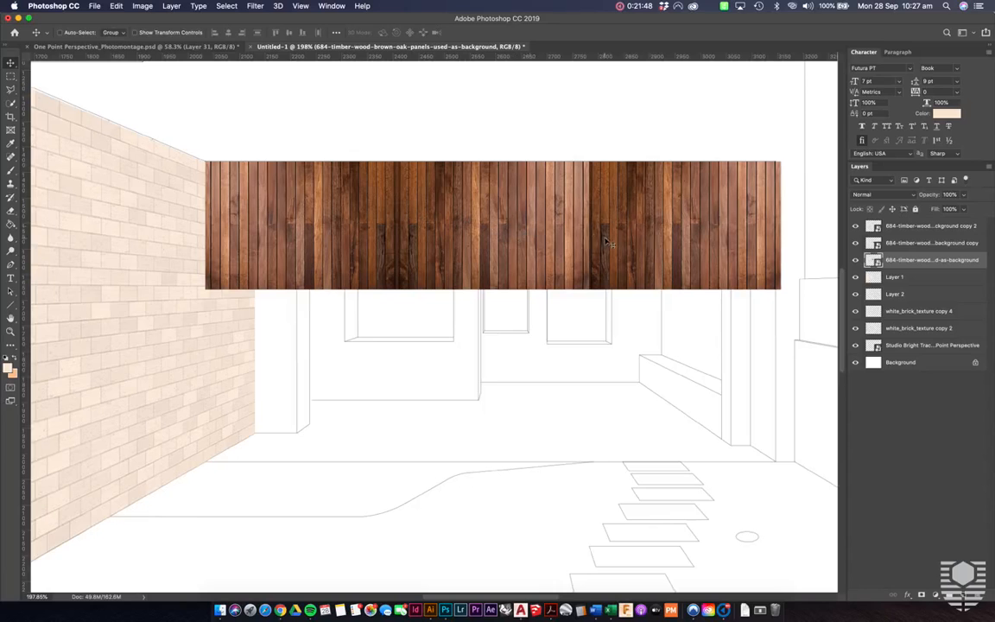
- Flip the timber panel copy farthest from the brick wall horizontally to mirror the middle panel
{"action": "left_click", "coordinate": [714, 214], "text": "ctrl"}
{"action": "key", "text": "ctrl+t"}
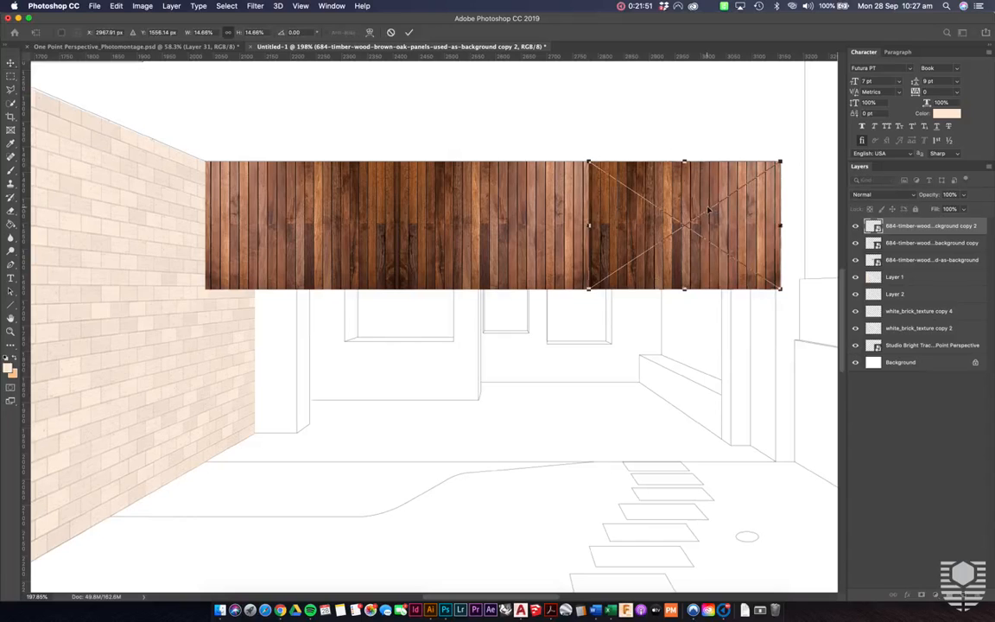
{"action": "right_click", "coordinate": [708, 210]}
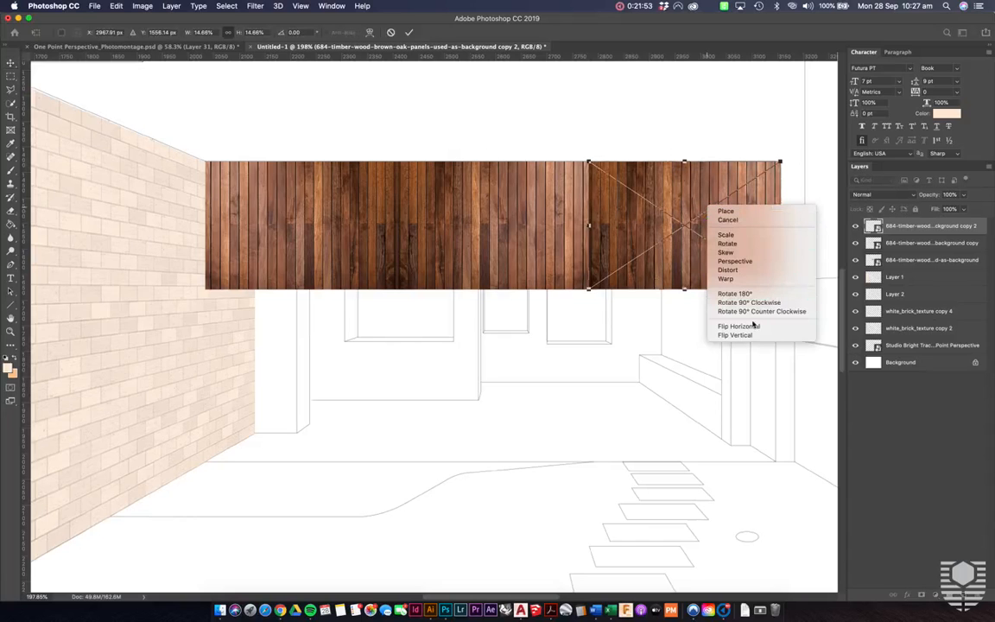
{"action": "left_click", "coordinate": [754, 325]}
{"action": "key", "text": "Return"}
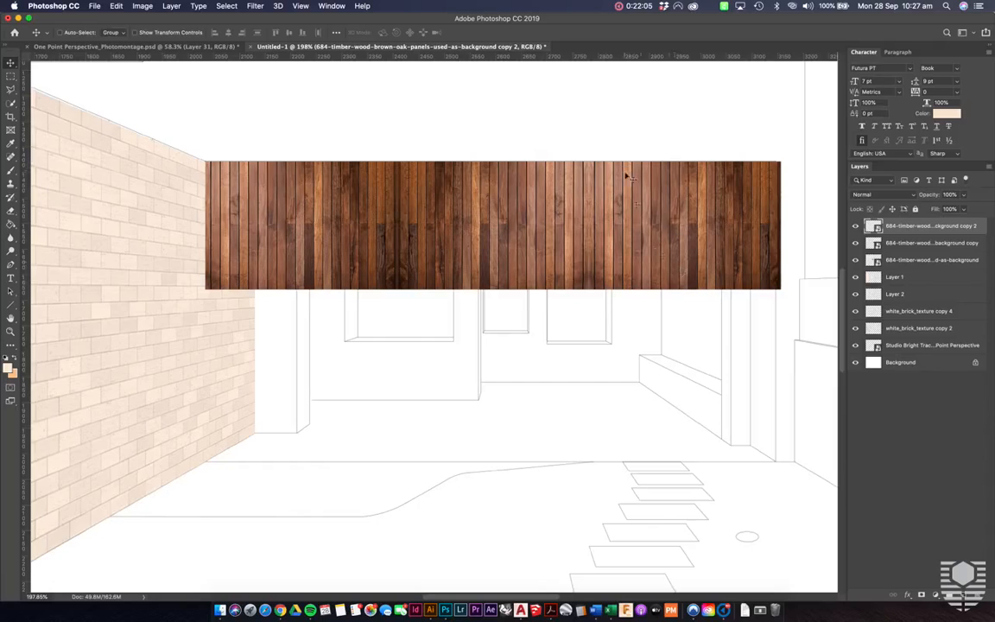
- Merge the three timber panel layers into a single layer
{"action": "left_click", "coordinate": [924, 261], "text": "shift"}
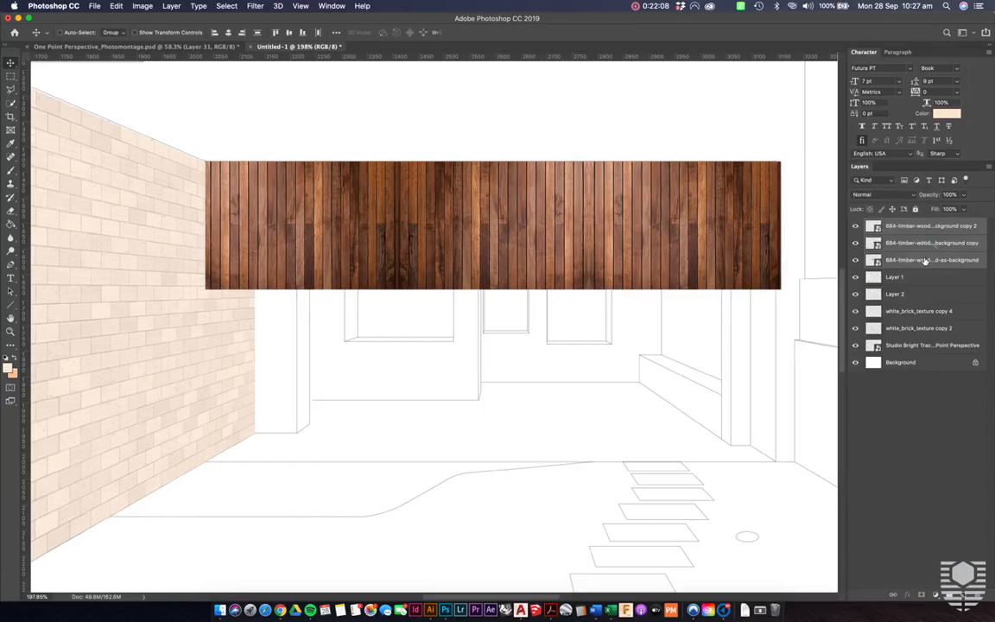
{"action": "right_click", "coordinate": [924, 260]}
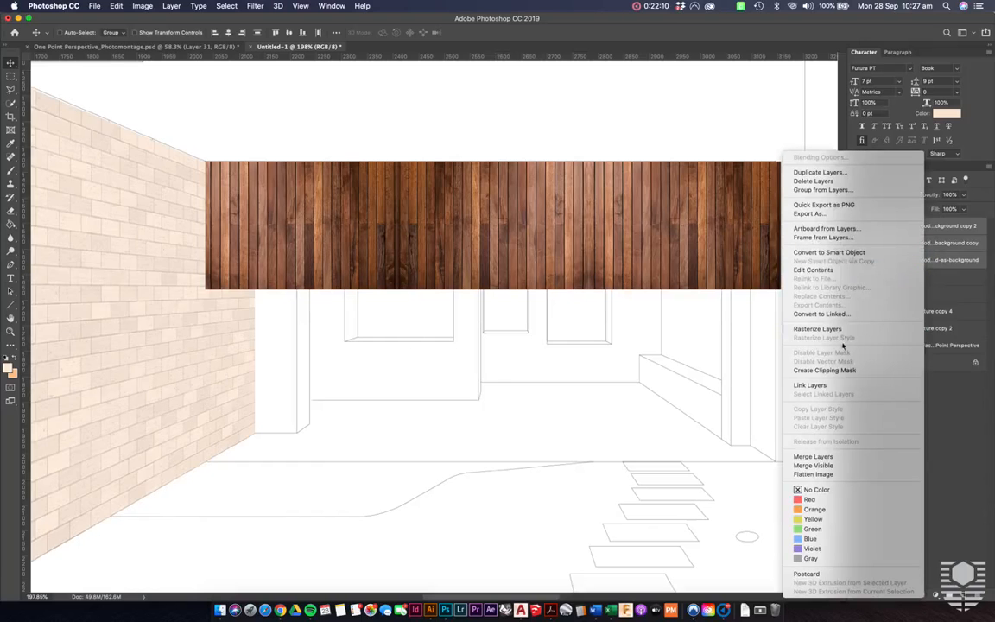
{"action": "left_click", "coordinate": [808, 456]}
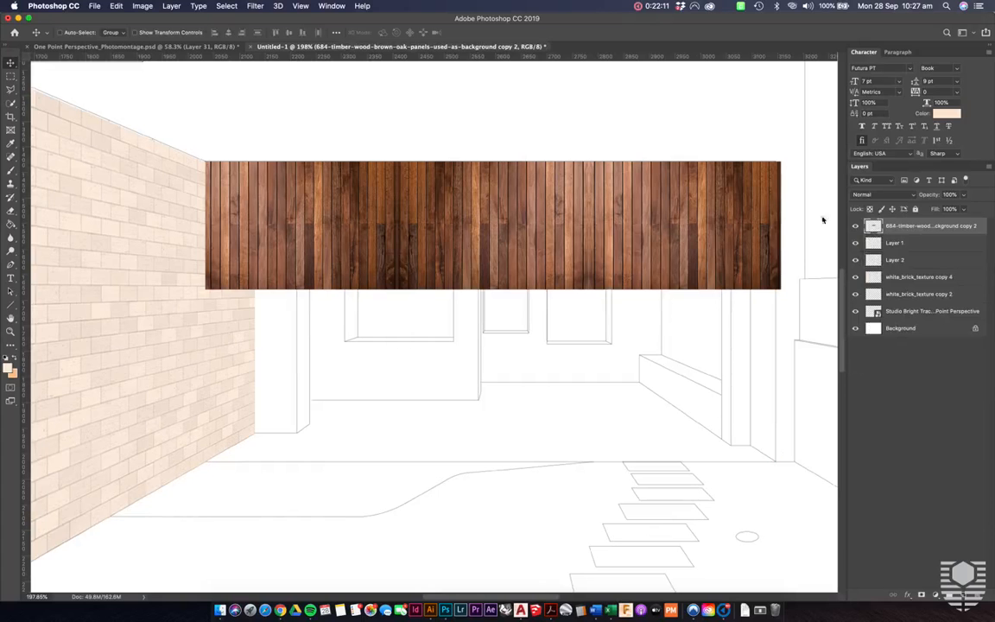
- Duplicate the merged timber strip directly below itself, close the seam, and flip the copy vertically to mirror the upper strip
{"action": "left_click_drag", "start_coordinate": [586, 218], "coordinate": [583, 349]}
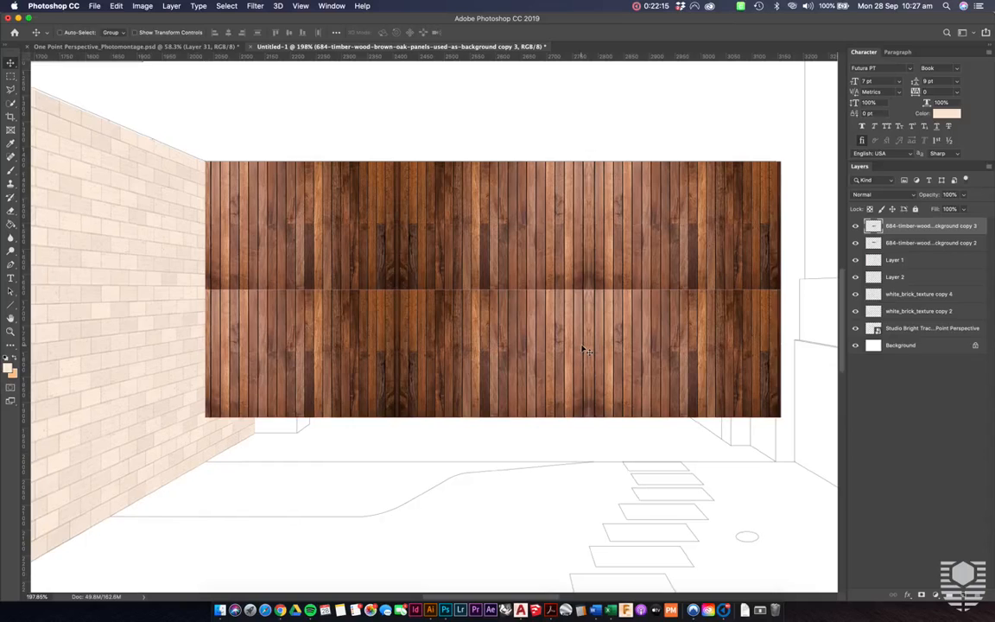
{"action": "key", "text": "Up"}
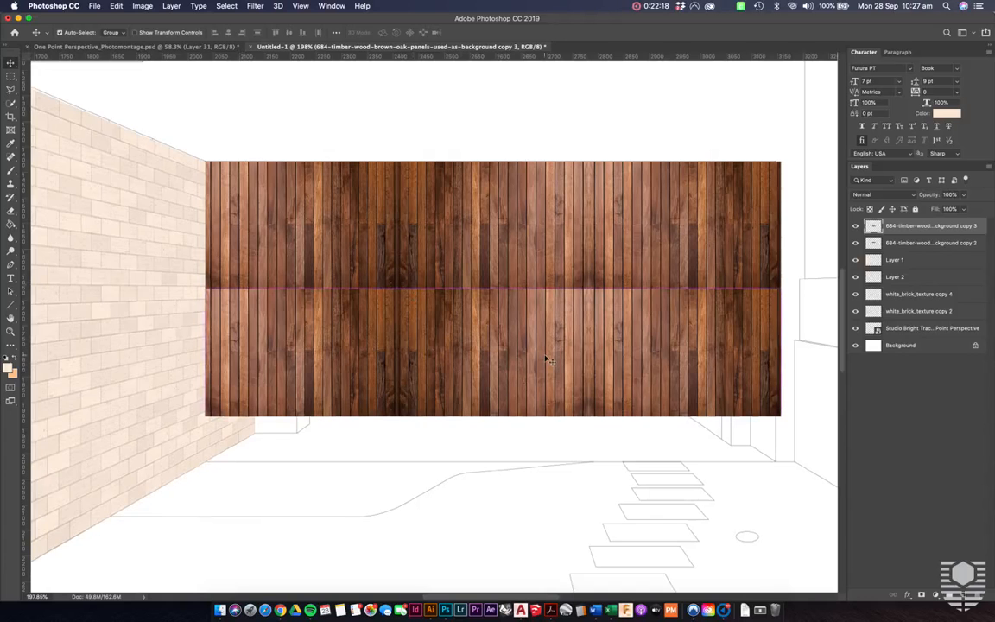
{"action": "key", "text": "super+t"}
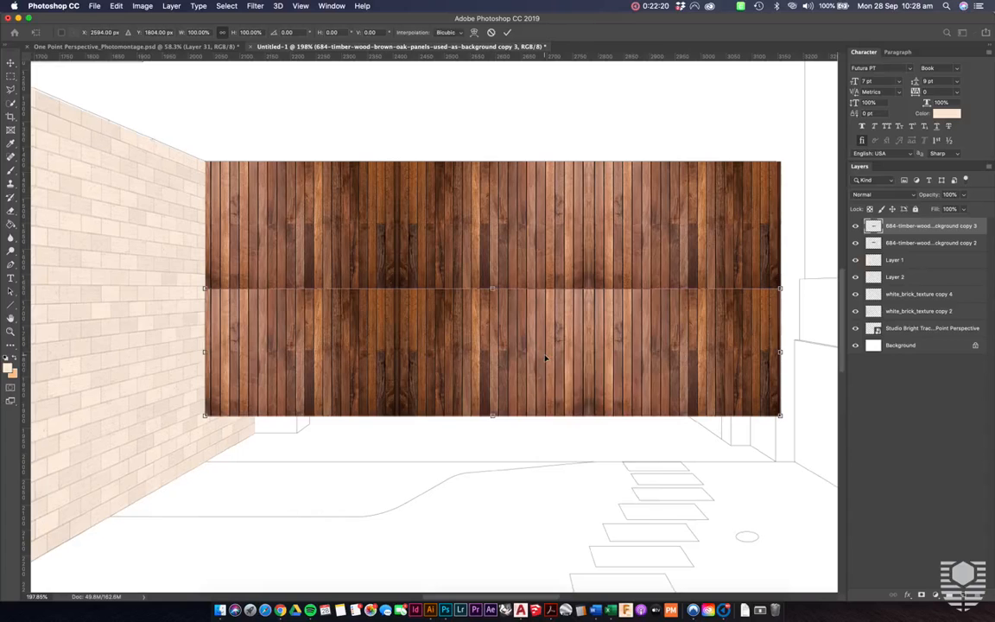
{"action": "right_click", "coordinate": [545, 358]}
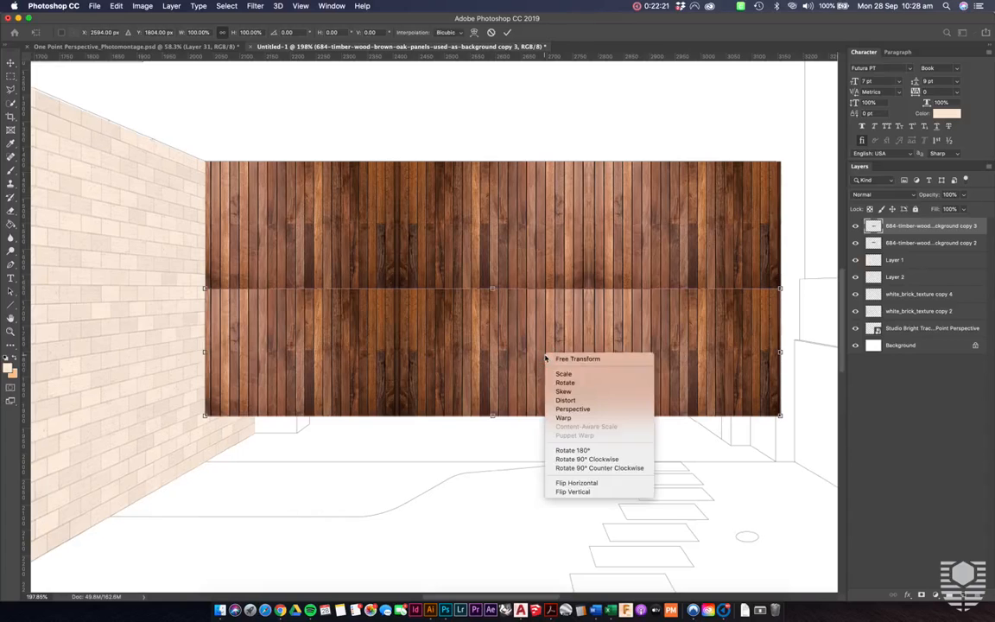
{"action": "left_click", "coordinate": [611, 492]}
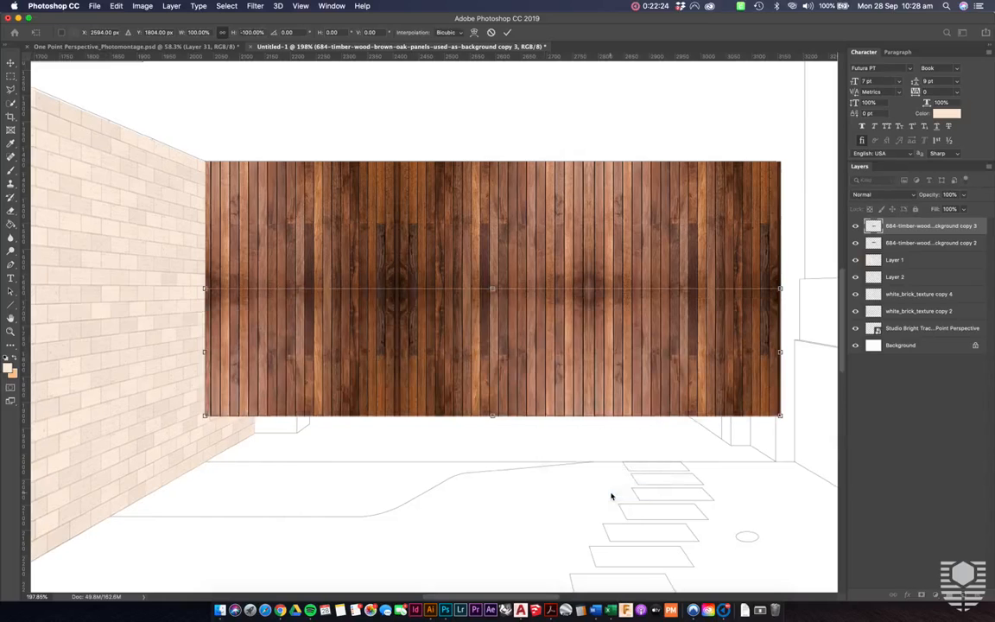
{"action": "key", "text": "Return"}
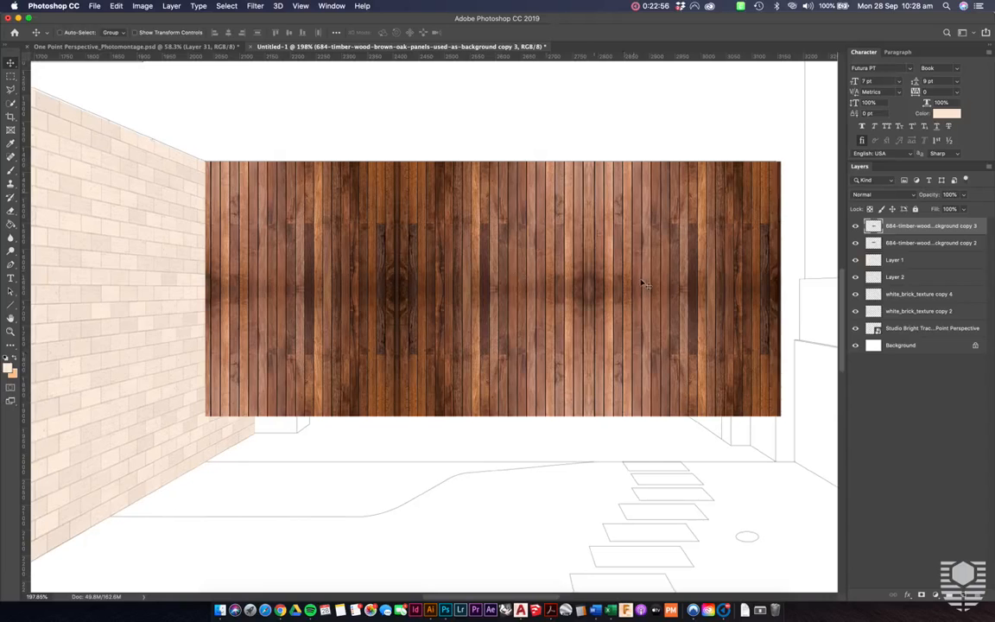
- Merge the upper and lower timber strips into one layer
{"action": "scroll", "coordinate": [644, 285], "scroll_direction": "up", "scroll_amount": 2}
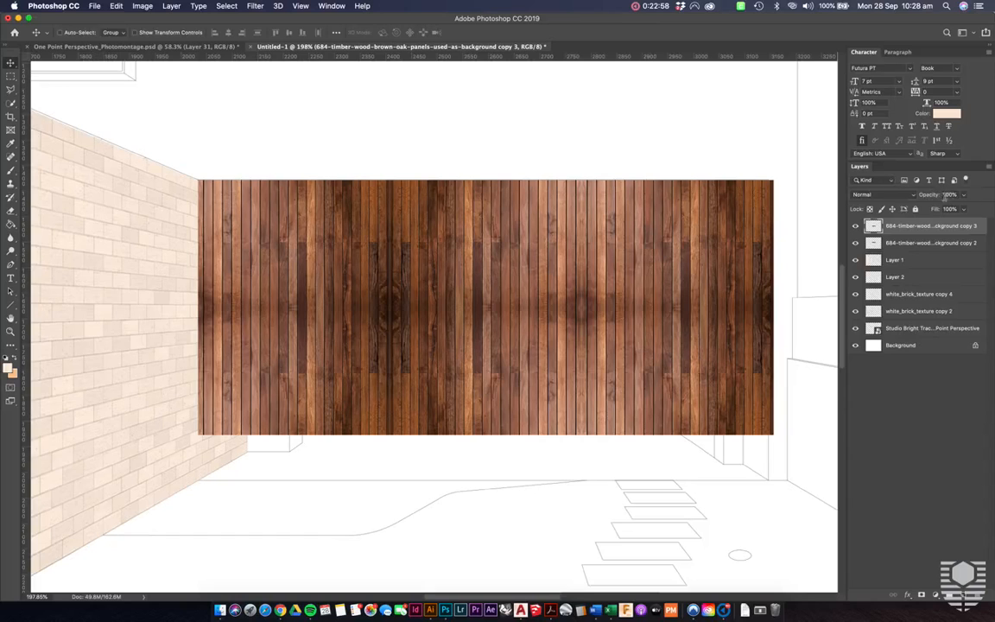
{"action": "left_click", "coordinate": [917, 244], "text": "shift"}
{"action": "right_click", "coordinate": [917, 244]}
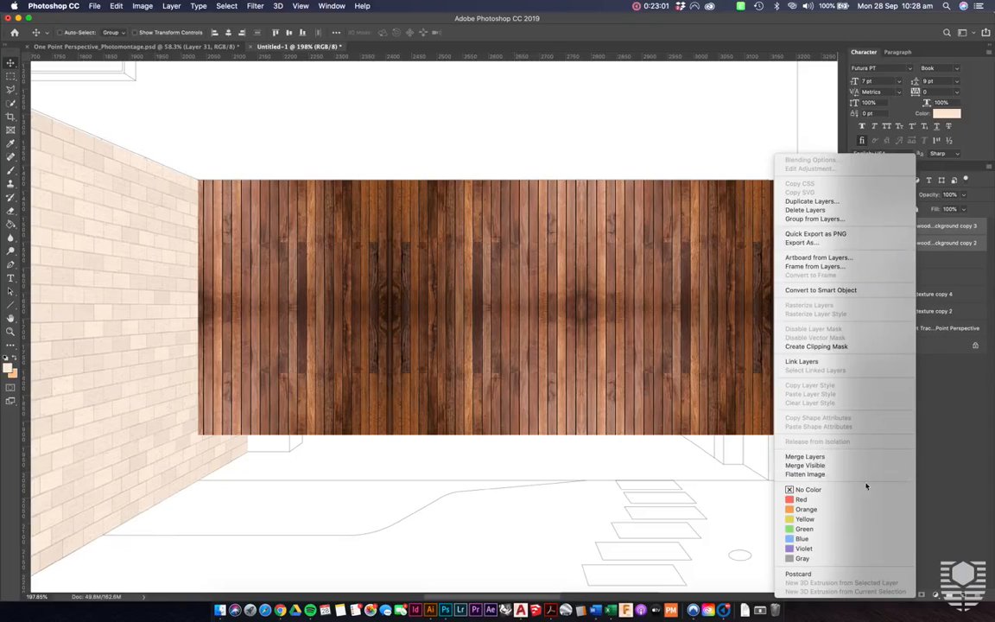
{"action": "left_click", "coordinate": [855, 456]}
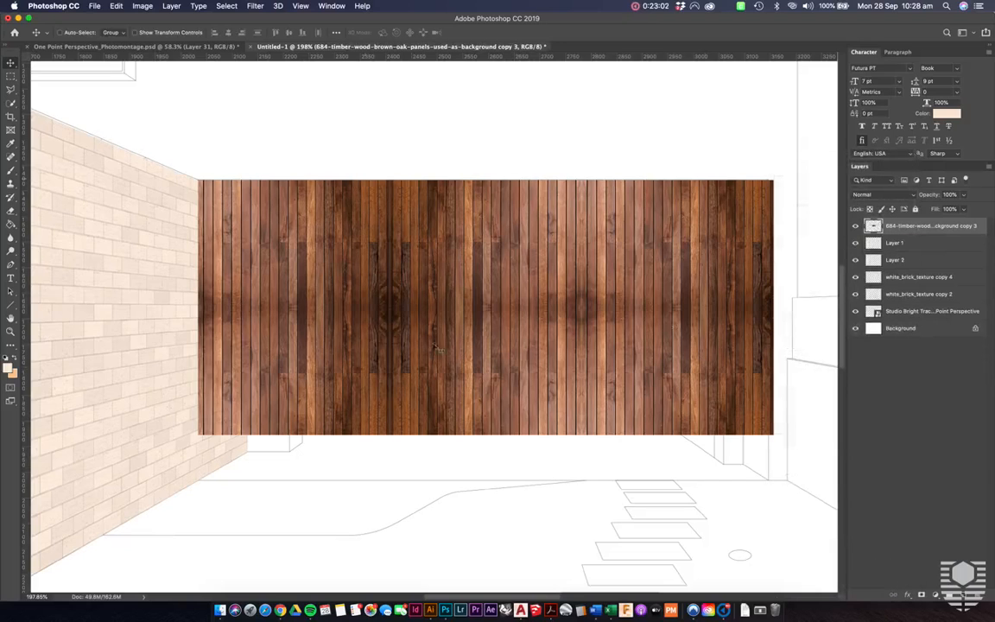
- Reduce the timber layer's opacity to 36% and scale it to about 99.06% to match the pavilion opening's width
{"action": "mouse_move", "coordinate": [924, 197]}
{"action": "left_mouse_down"}
{"action": "mouse_move", "coordinate": [911, 198]}
{"action": "mouse_move", "coordinate": [922, 196]}
{"action": "left_mouse_up"}
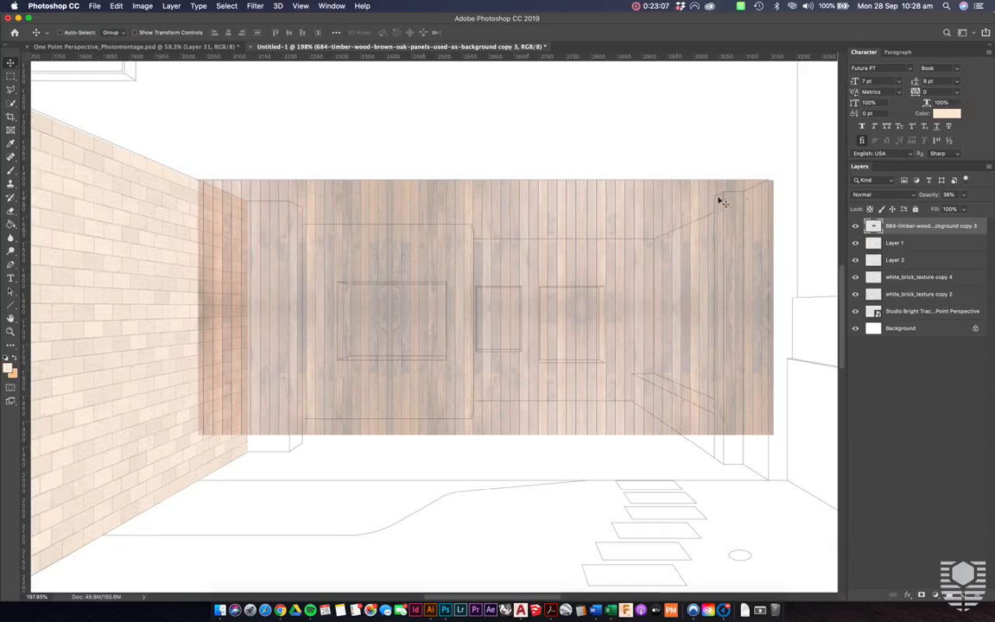
{"action": "key", "text": "super+t"}
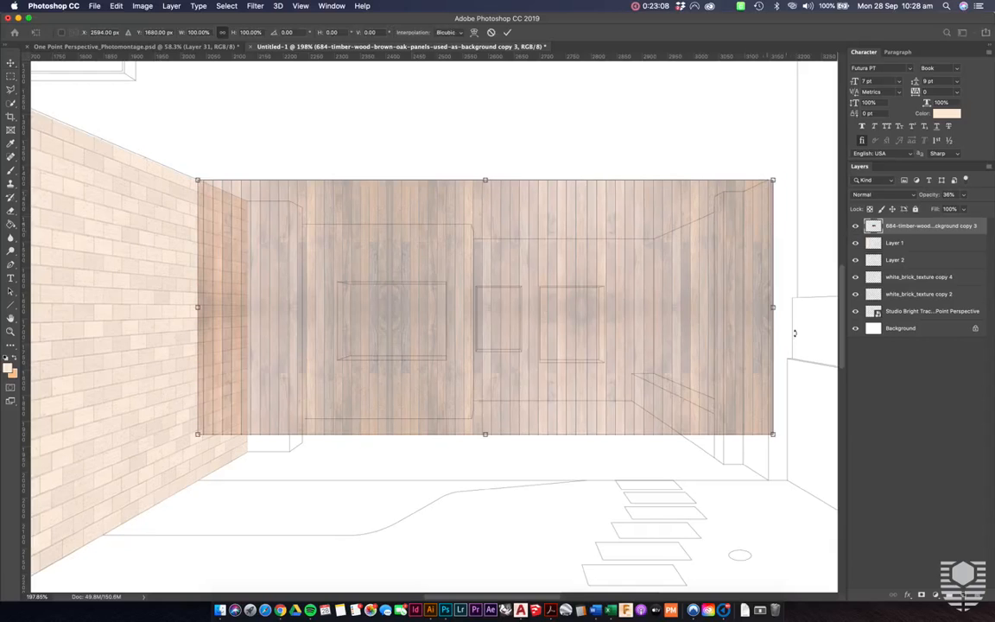
{"action": "mouse_move", "coordinate": [770, 428]}
{"action": "left_mouse_down"}
{"action": "mouse_move", "coordinate": [764, 422]}
{"action": "mouse_move", "coordinate": [767, 431]}
{"action": "left_mouse_up"}
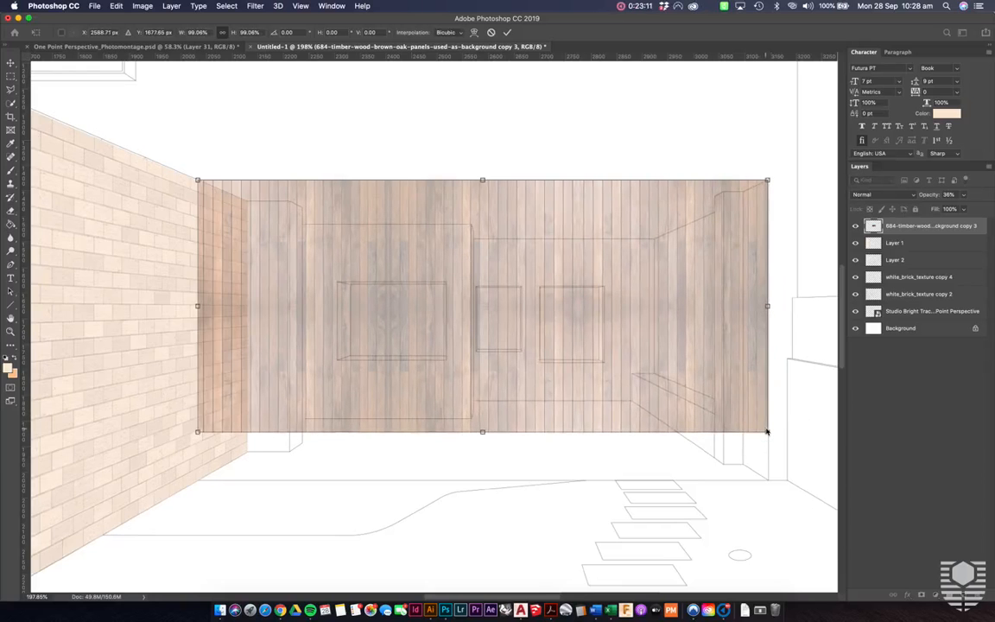
- Distort the timber panel into the ceiling plane by pulling its two lower corners up to the pavilion's rear ceiling line
{"action": "right_click", "coordinate": [550, 303]}
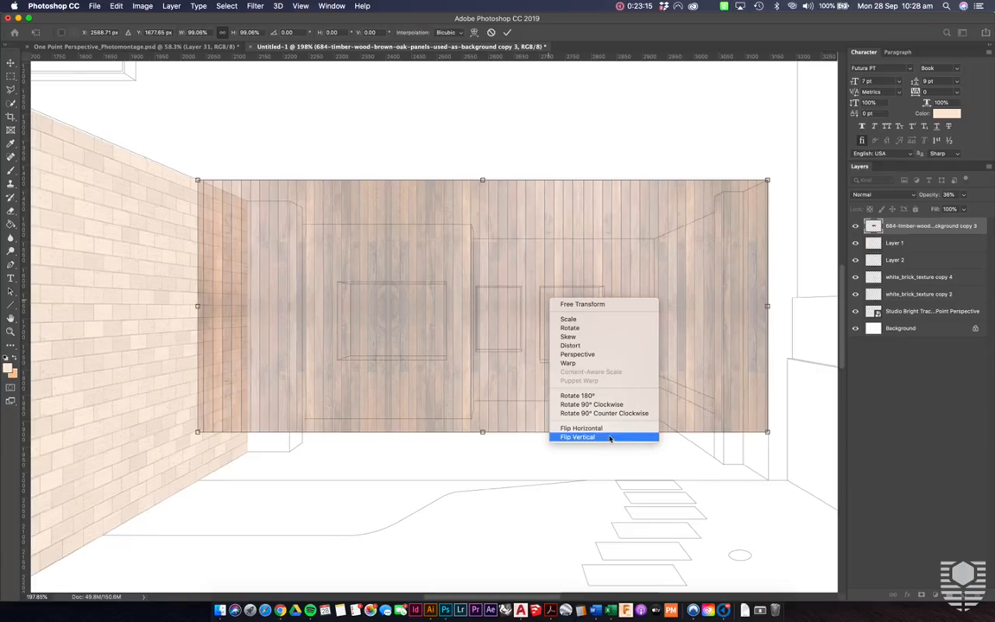
{"action": "left_click", "coordinate": [615, 347]}
{"action": "left_click_drag", "start_coordinate": [766, 431], "coordinate": [656, 240]}
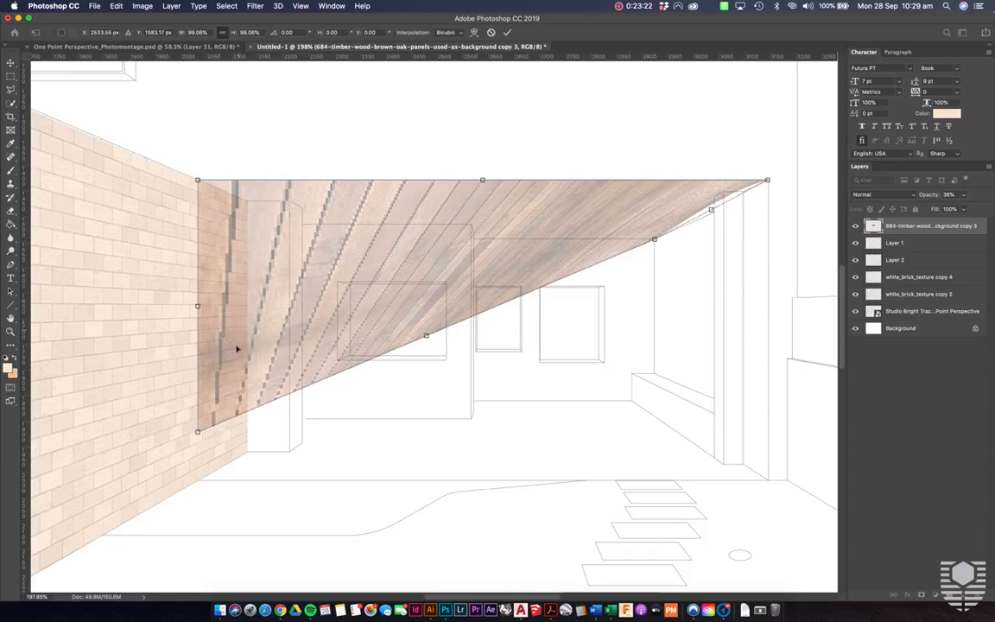
{"action": "left_click_drag", "start_coordinate": [197, 434], "coordinate": [331, 238]}
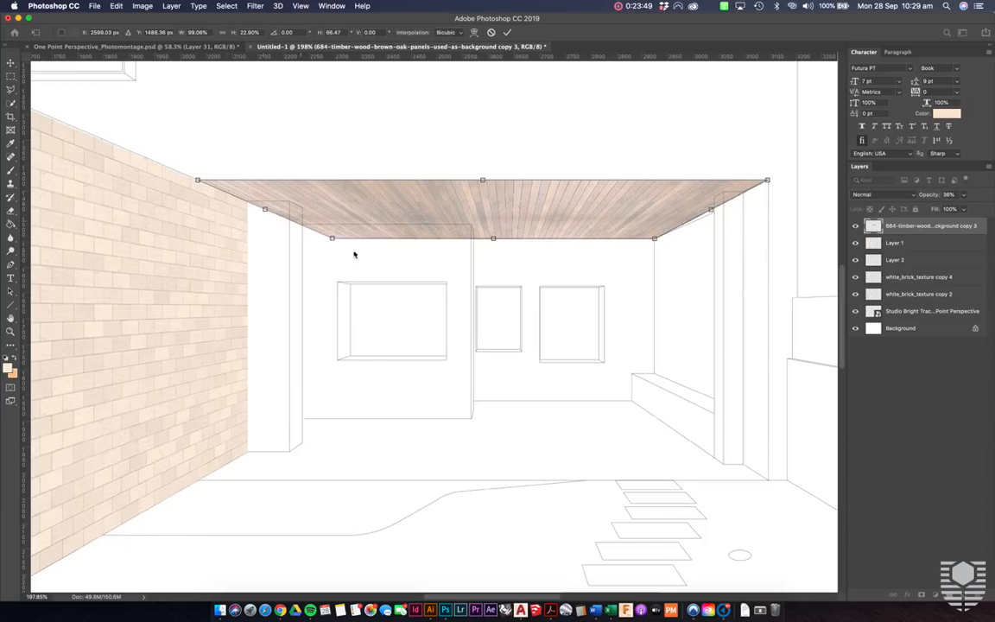
{"action": "left_click_drag", "start_coordinate": [331, 237], "coordinate": [334, 238]}
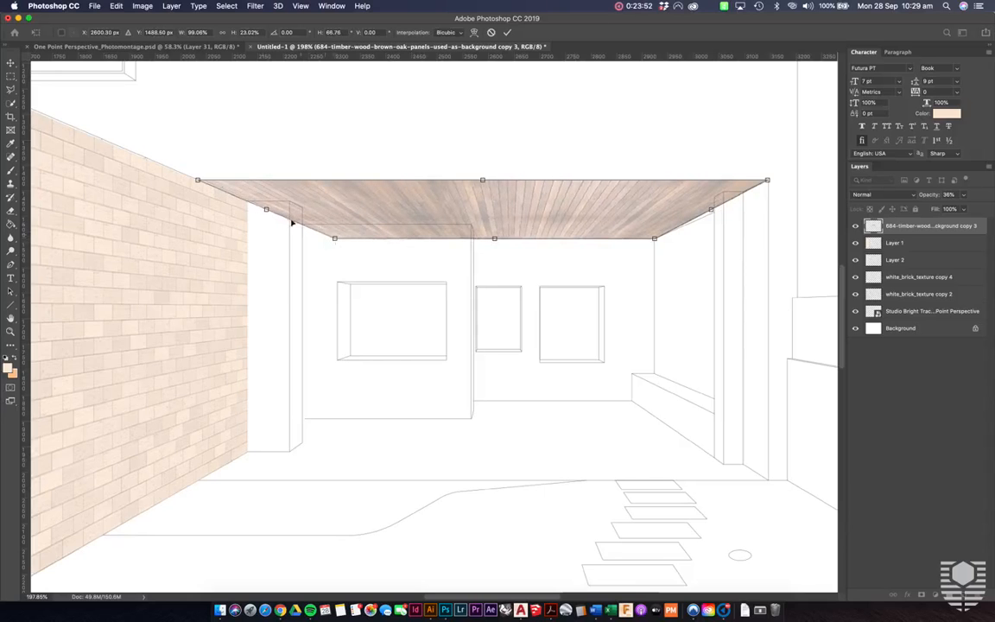
- Extend the timber ceiling's front corner farthest from the brick wall outward so its side edge follows the perspective line, and apply the transform
{"action": "scroll", "coordinate": [752, 198], "scroll_direction": "up", "scroll_amount": 5}
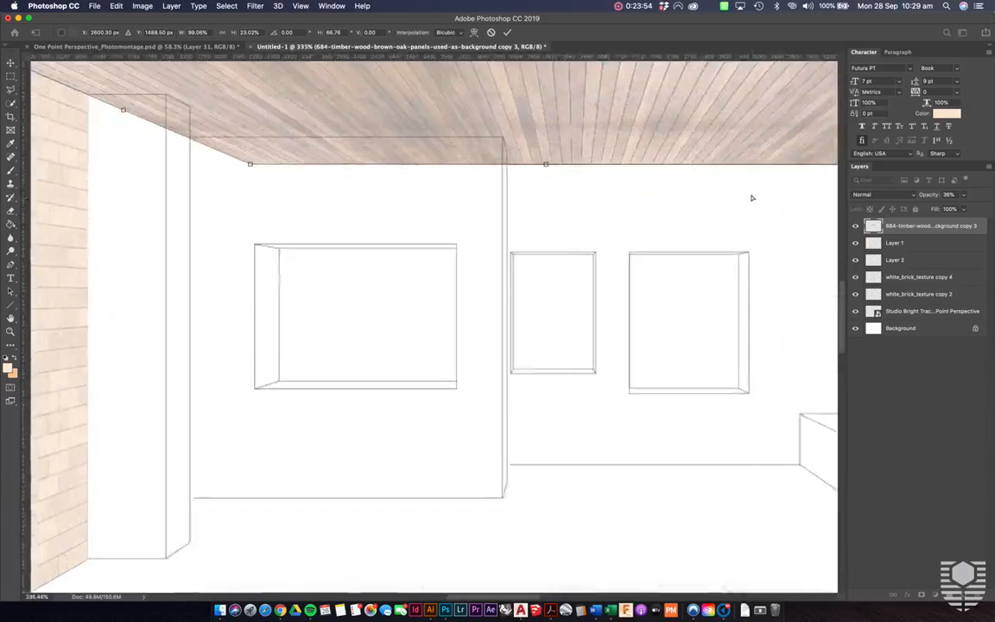
{"action": "scroll", "coordinate": [751, 198], "scroll_direction": "right", "scroll_amount": 5}
{"action": "scroll", "coordinate": [752, 197], "scroll_direction": "right", "scroll_amount": 2}
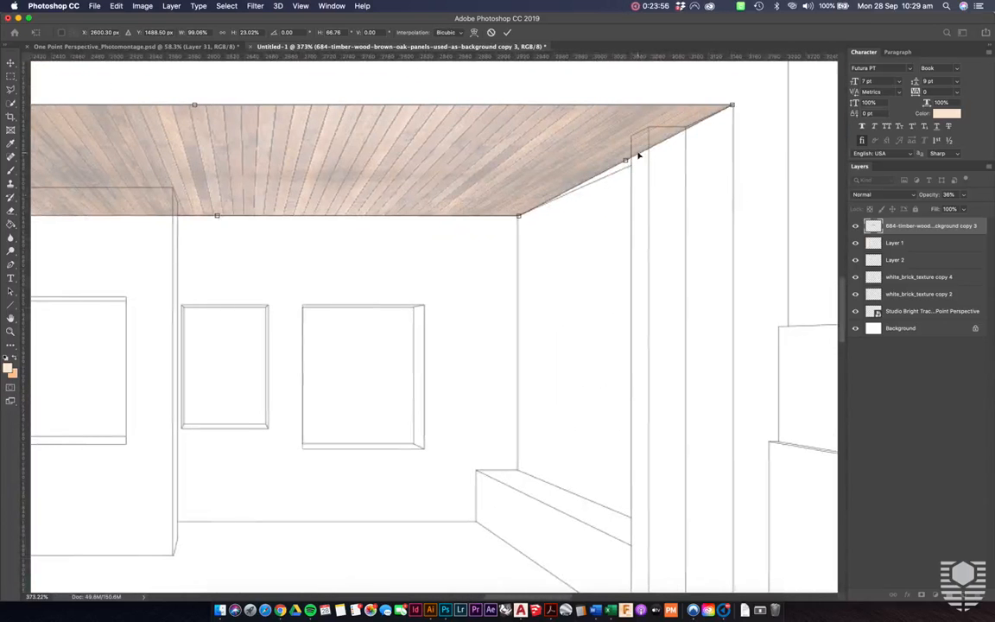
{"action": "left_click_drag", "start_coordinate": [732, 105], "coordinate": [776, 106]}
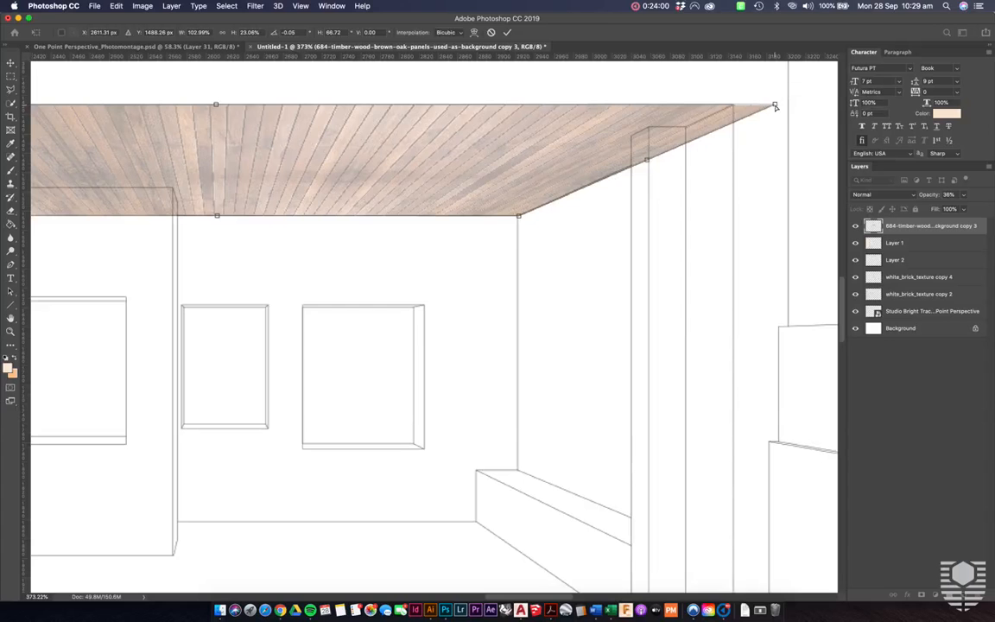
{"action": "scroll", "coordinate": [612, 216], "scroll_direction": "down", "scroll_amount": 3}
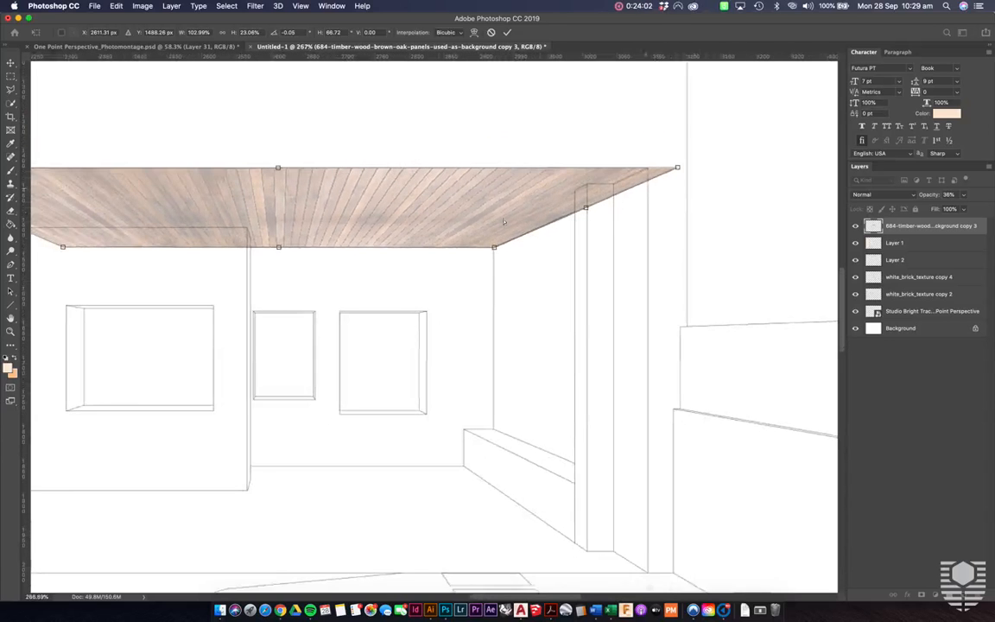
{"action": "scroll", "coordinate": [487, 227], "scroll_direction": "up", "scroll_amount": 2}
{"action": "scroll", "coordinate": [466, 250], "scroll_direction": "down", "scroll_amount": 2}
{"action": "scroll", "coordinate": [418, 256], "scroll_direction": "down", "scroll_amount": 1}
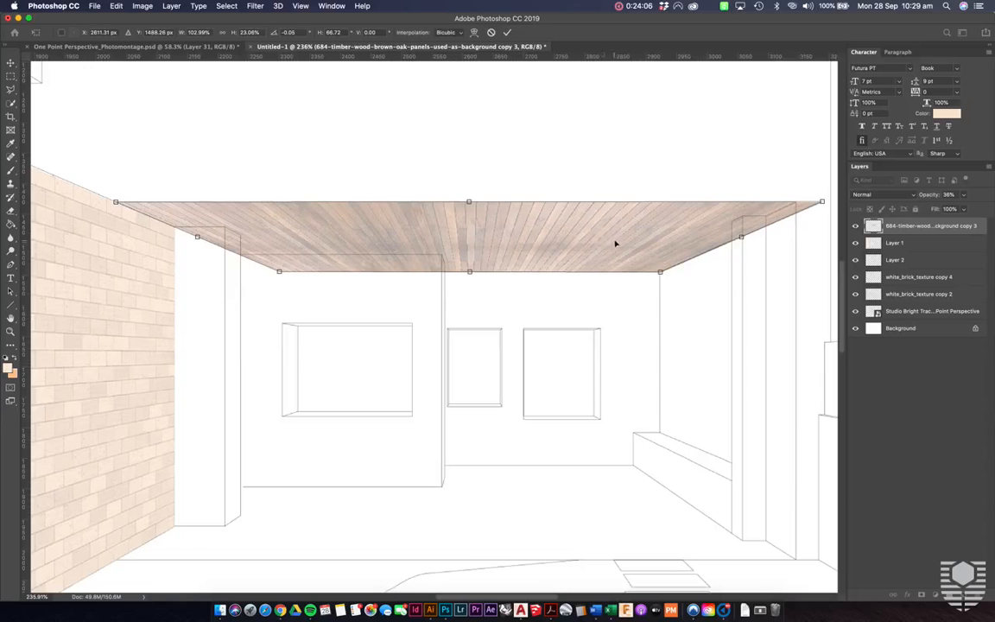
{"action": "key", "text": "Return"}
- Restore the timber ceiling's opacity to 100% and examine it against the whole composition
{"action": "scroll", "coordinate": [605, 243], "scroll_direction": "down", "scroll_amount": 3}
{"action": "scroll", "coordinate": [604, 243], "scroll_direction": "down", "scroll_amount": 1}
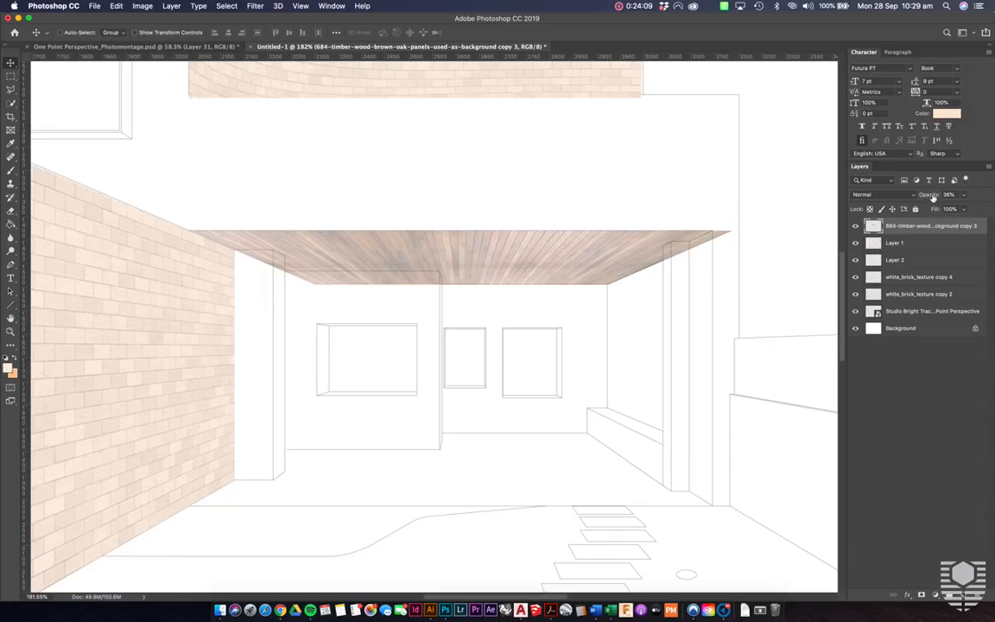
{"action": "key", "text": "0"}
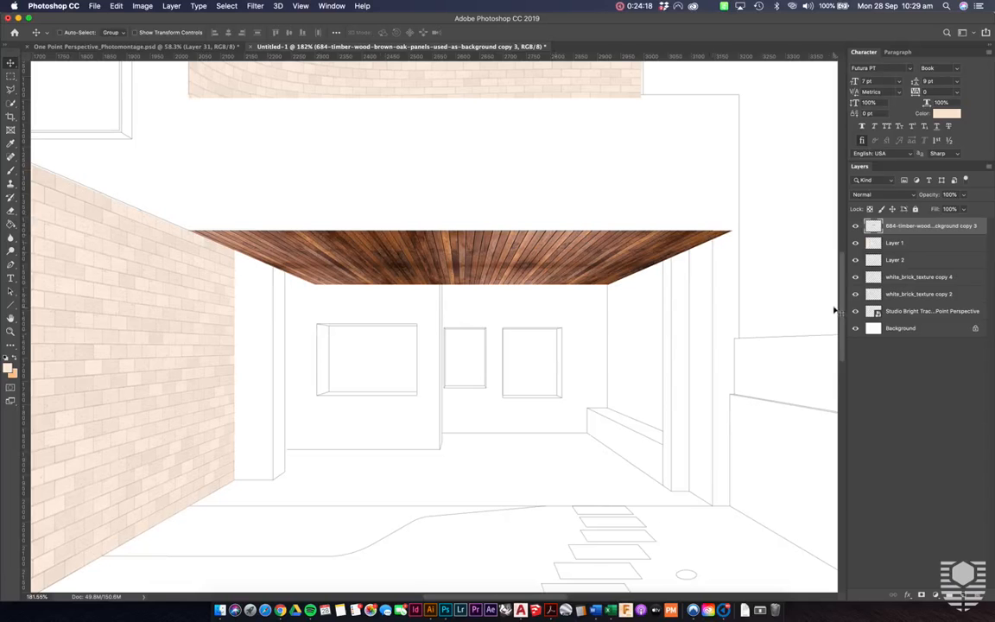
{"action": "scroll", "coordinate": [513, 259], "scroll_direction": "down", "scroll_amount": 5}
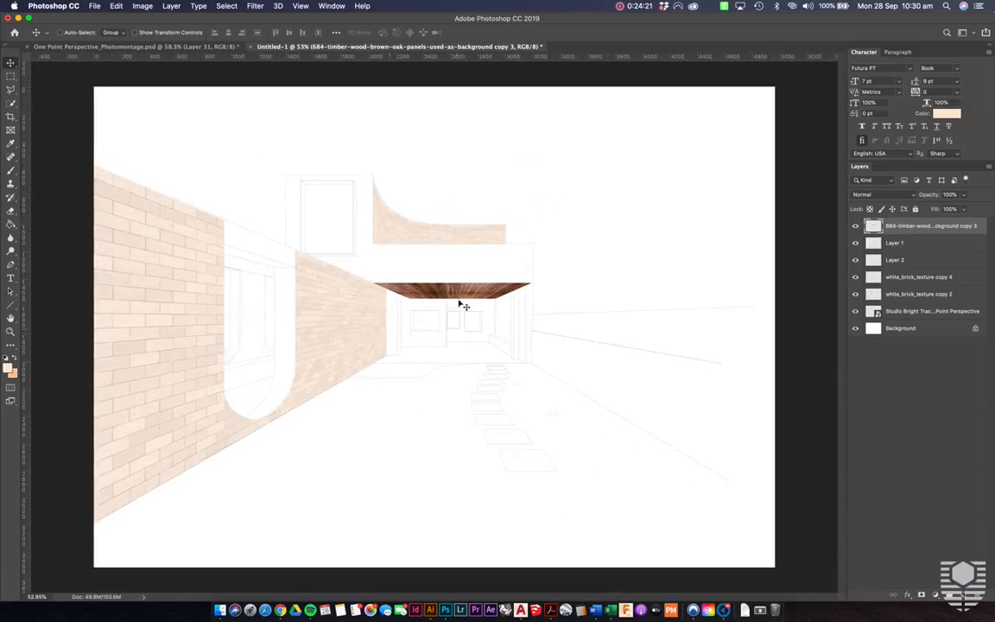
{"action": "scroll", "coordinate": [499, 289], "scroll_direction": "up", "scroll_amount": 5}
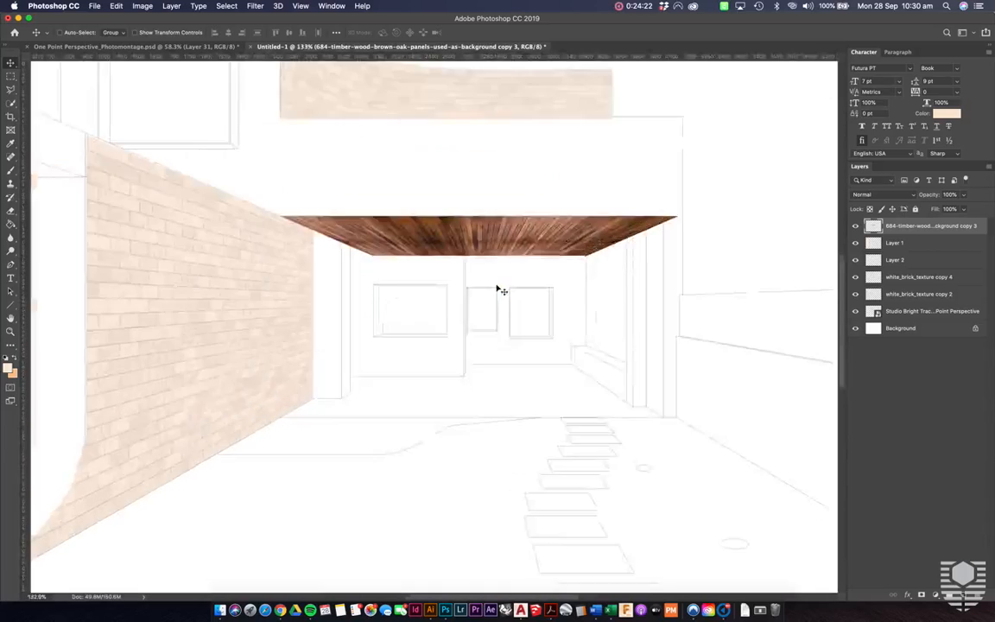
{"action": "scroll", "coordinate": [499, 288], "scroll_direction": "up", "scroll_amount": 3}
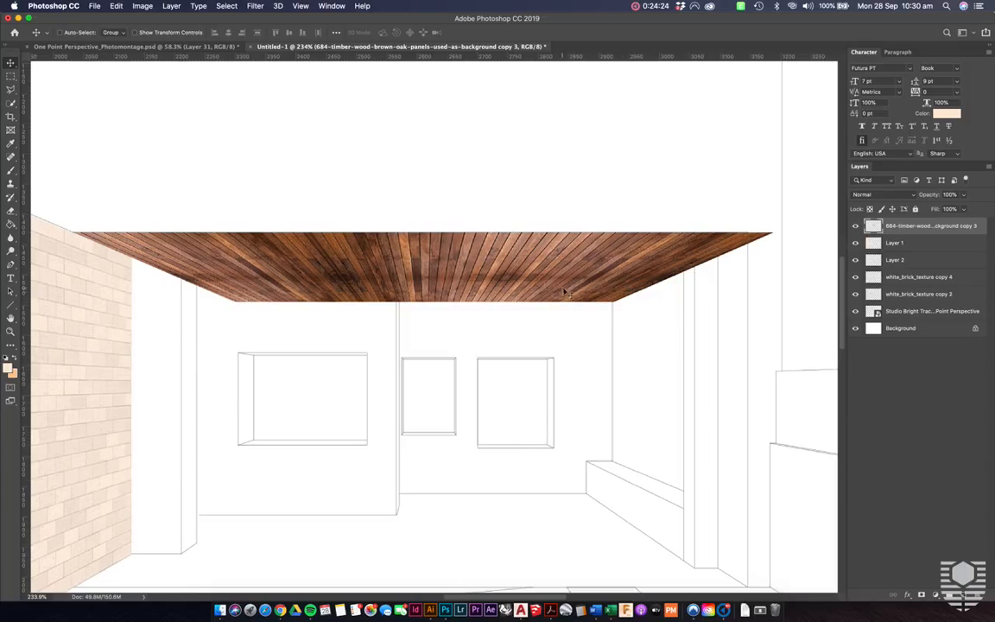
- Reduce the timber ceiling layer's opacity to 27% so the linework beneath shows through
{"action": "left_click_drag", "start_coordinate": [927, 194], "coordinate": [924, 196]}
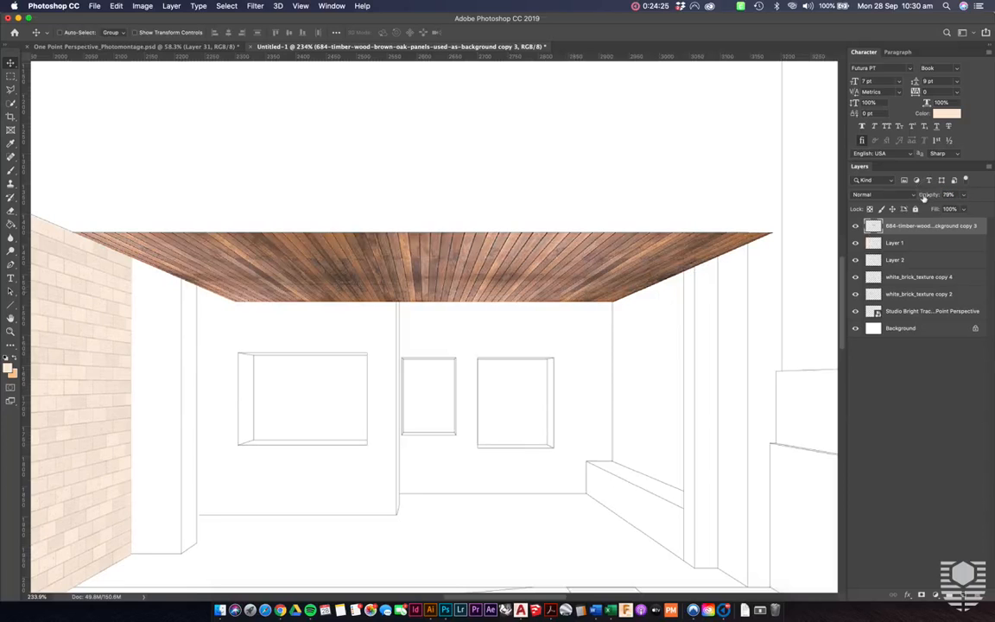
{"action": "key", "text": "2"}
{"action": "key", "text": "7"}
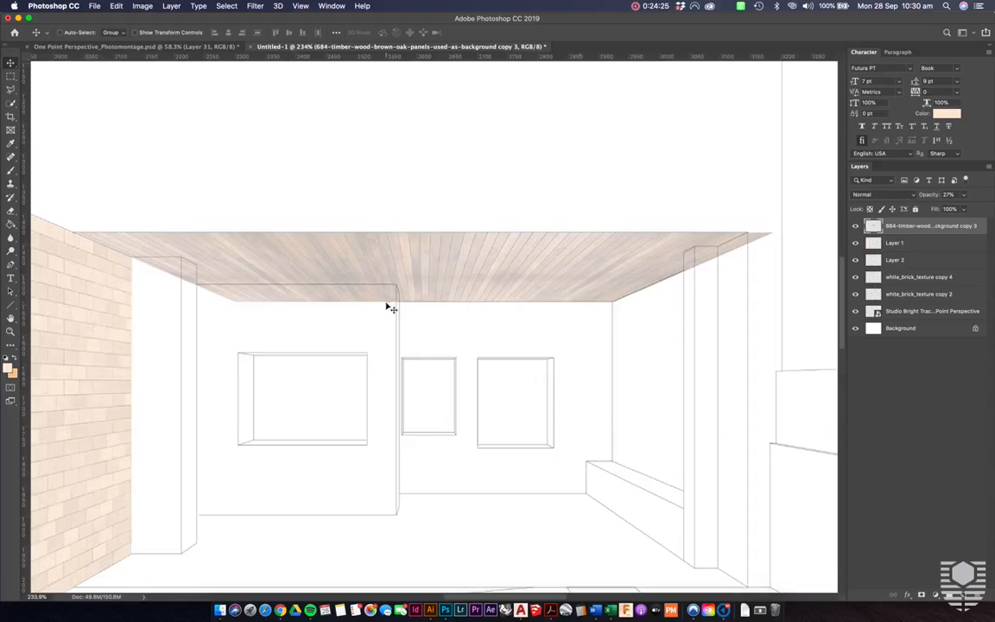
- Outline the columns, protruding wall and rear ceiling edge with the Polygonal Lasso and delete the timber overlapping them
{"action": "scroll", "coordinate": [387, 306], "scroll_direction": "up", "scroll_amount": 1}
{"action": "scroll", "coordinate": [389, 305], "scroll_direction": "up", "scroll_amount": 1}
{"action": "key", "text": "l"}
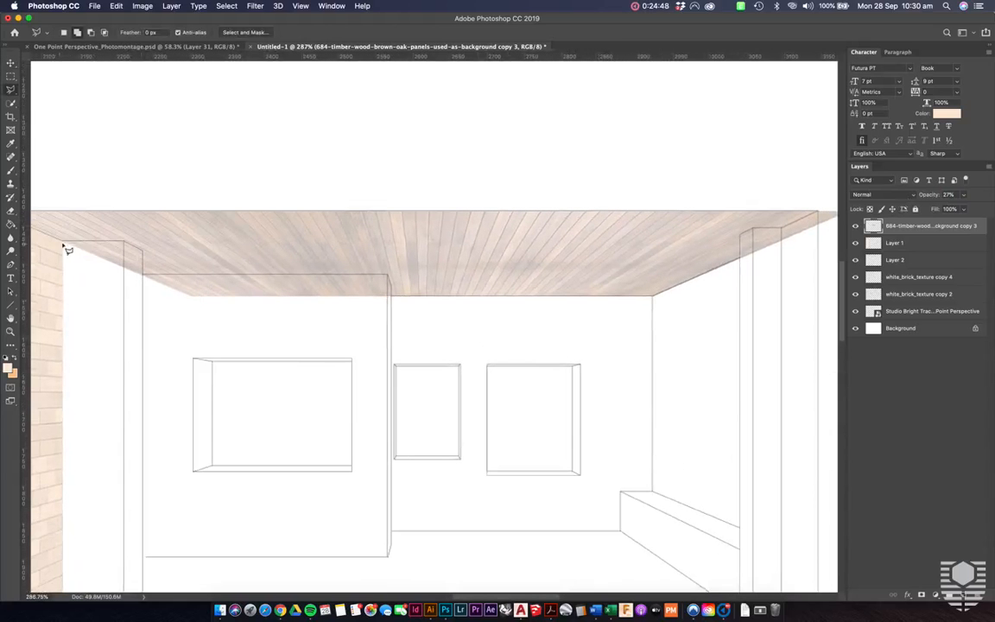
{"action": "left_click", "coordinate": [62, 242]}
{"action": "left_click", "coordinate": [124, 241]}
{"action": "left_click", "coordinate": [142, 253]}
{"action": "left_click", "coordinate": [143, 275]}
{"action": "left_click", "coordinate": [392, 296]}
{"action": "left_click", "coordinate": [653, 296]}
{"action": "scroll", "coordinate": [656, 300], "scroll_direction": "right", "scroll_amount": 5}
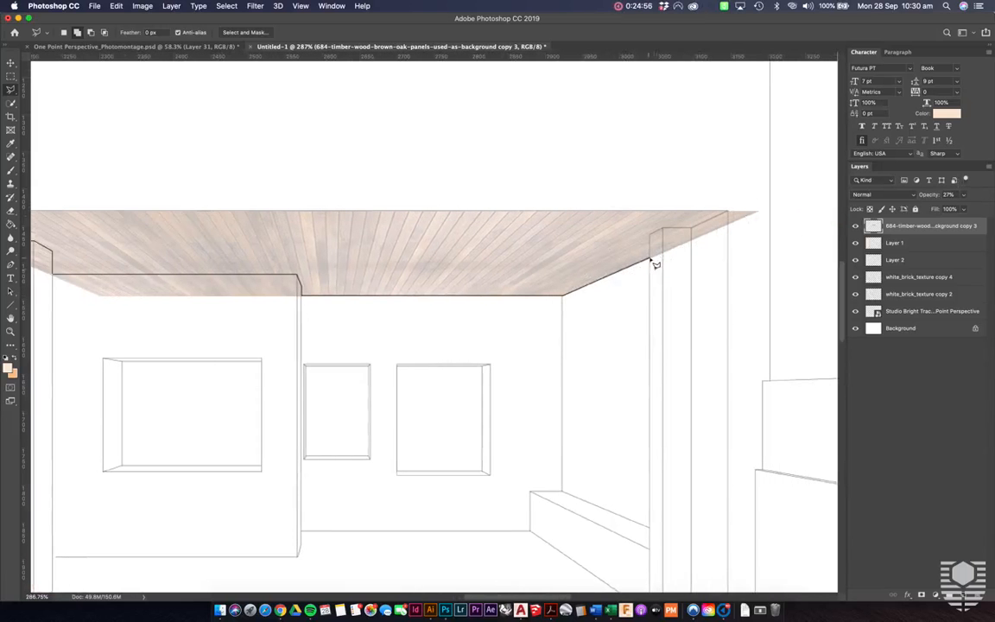
{"action": "left_click", "coordinate": [650, 260]}
{"action": "left_click", "coordinate": [663, 228]}
{"action": "left_click", "coordinate": [692, 229]}
{"action": "left_click", "coordinate": [733, 210]}
{"action": "left_click", "coordinate": [761, 206]}
{"action": "left_click", "coordinate": [765, 237]}
{"action": "left_click", "coordinate": [570, 411]}
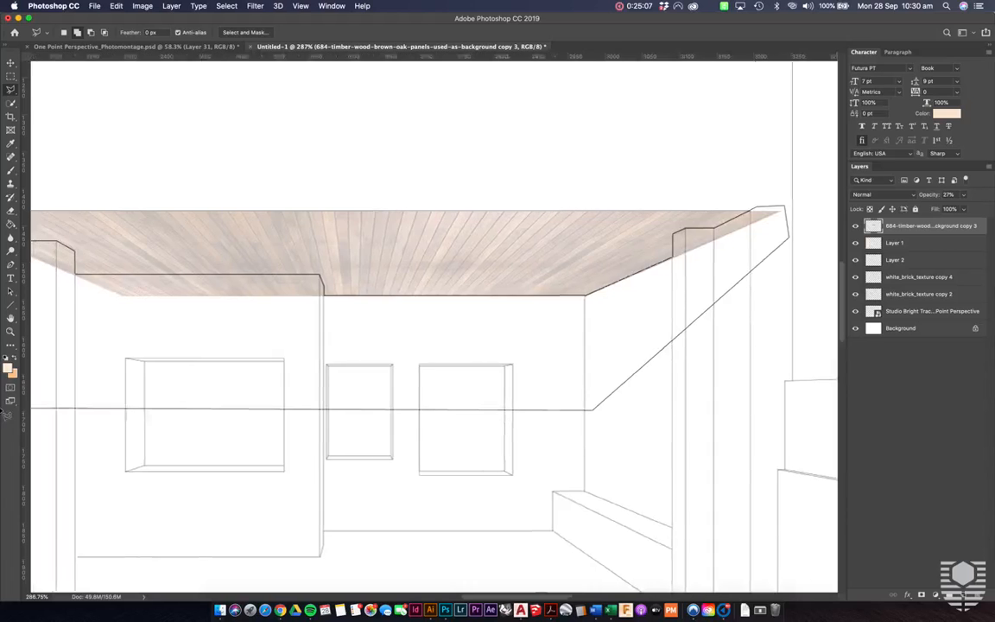
{"action": "left_click", "coordinate": [145, 375]}
{"action": "double_click", "coordinate": [96, 266]}
{"action": "key", "text": "Delete"}
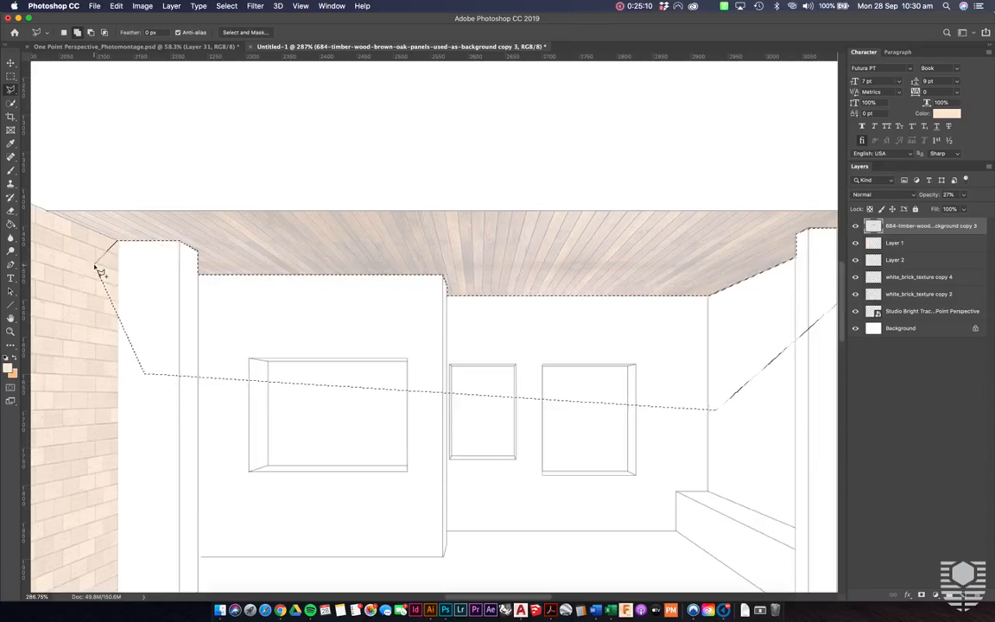
- Deselect the trimmed area and restore the timber ceiling layer's opacity to 100%
{"action": "key", "text": "ctrl+d"}
{"action": "scroll", "coordinate": [380, 247], "scroll_direction": "down", "scroll_amount": 4}
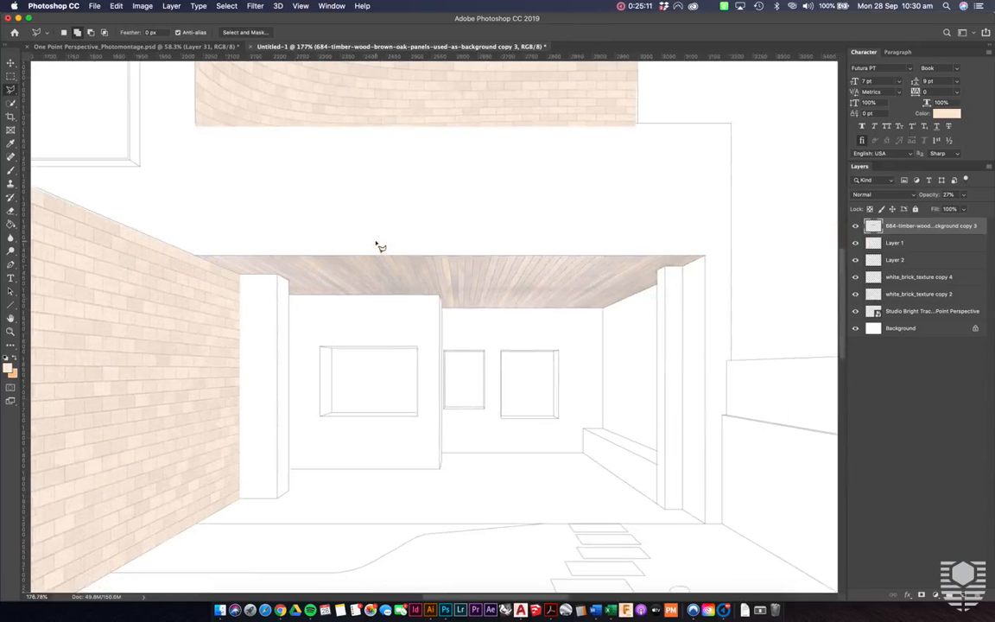
{"action": "left_click_drag", "start_coordinate": [929, 194], "coordinate": [992, 198]}
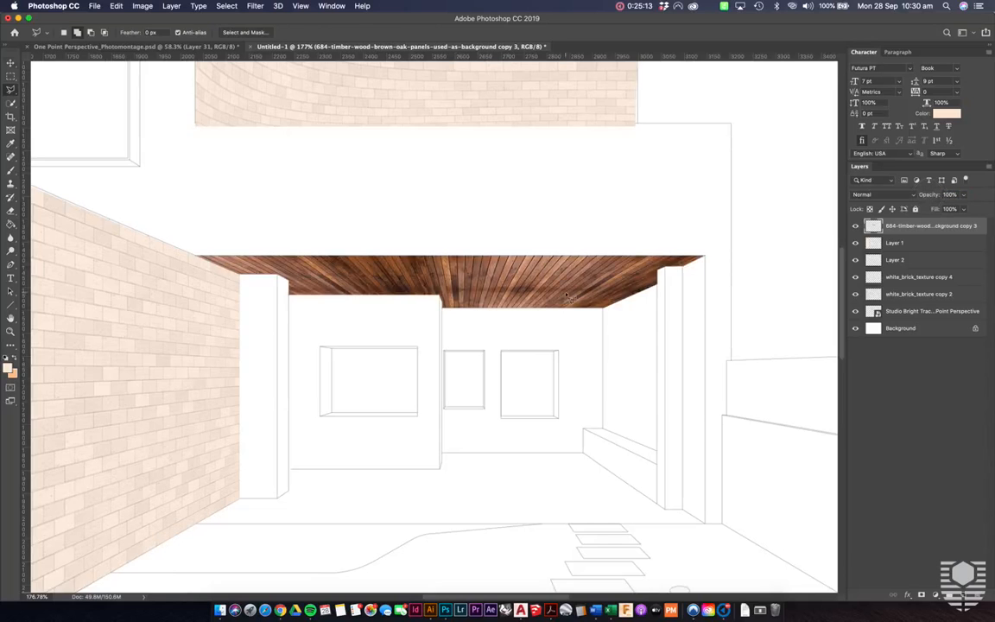
- Add a new layer above the timber ceiling, load the ceiling's pixels as a selection, and make the new layer active
{"action": "key", "text": "v"}
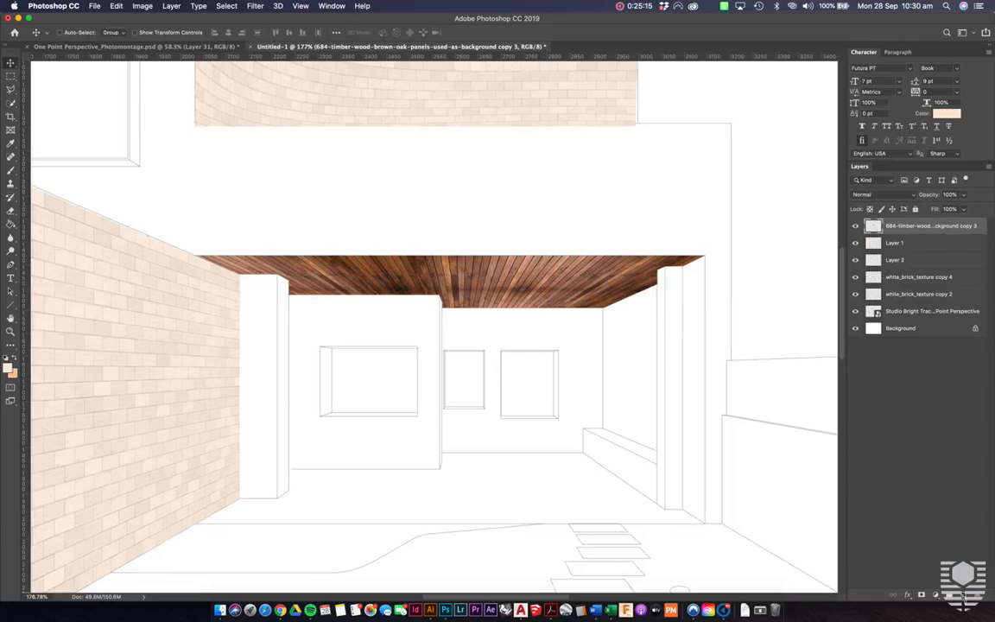
{"action": "left_click", "coordinate": [963, 596]}
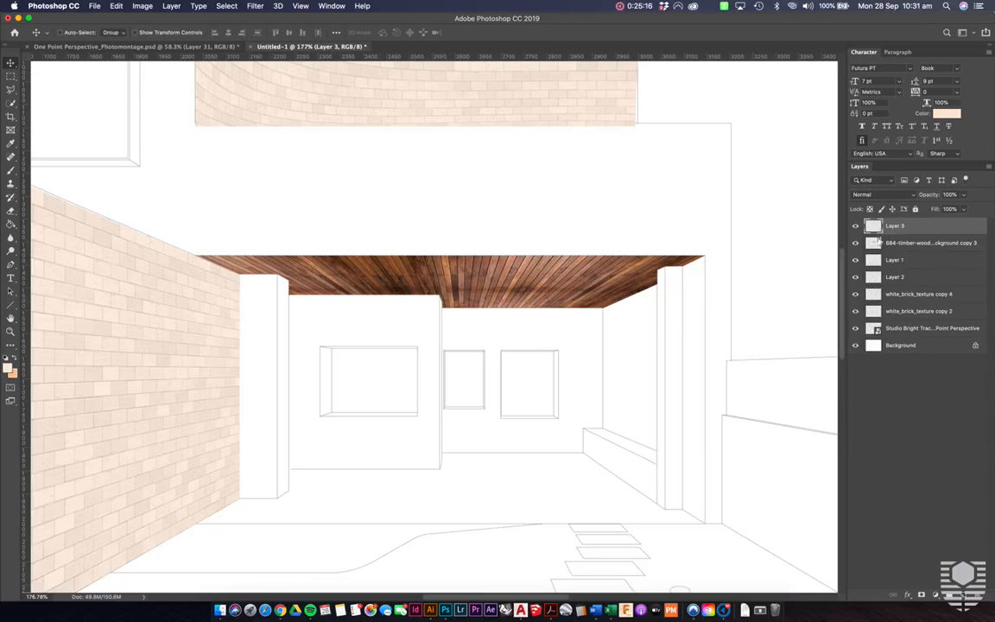
{"action": "right_click", "coordinate": [875, 243]}
{"action": "left_click", "coordinate": [835, 268]}
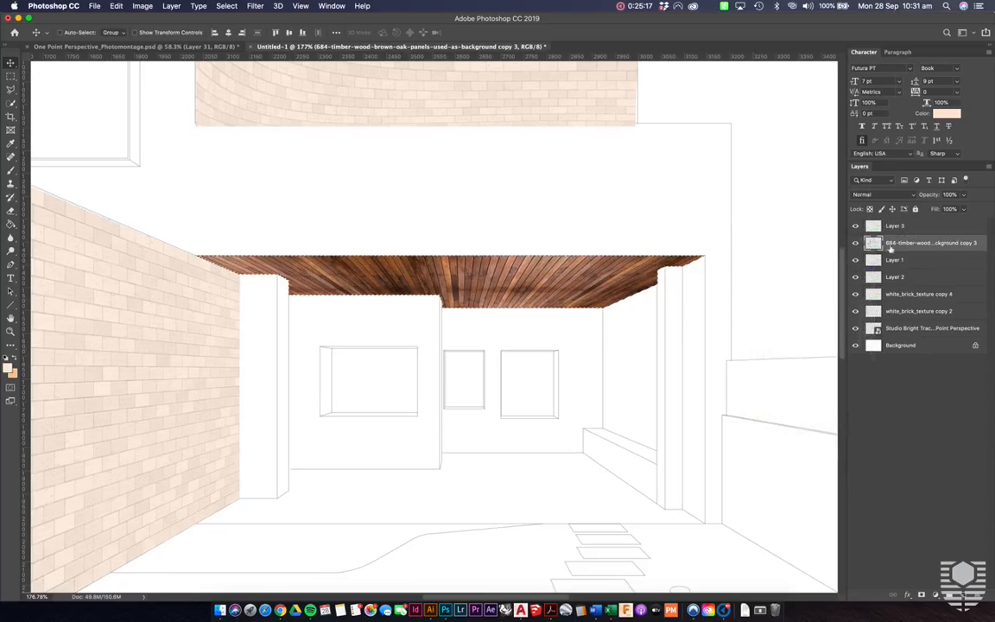
{"action": "left_click", "coordinate": [898, 226]}
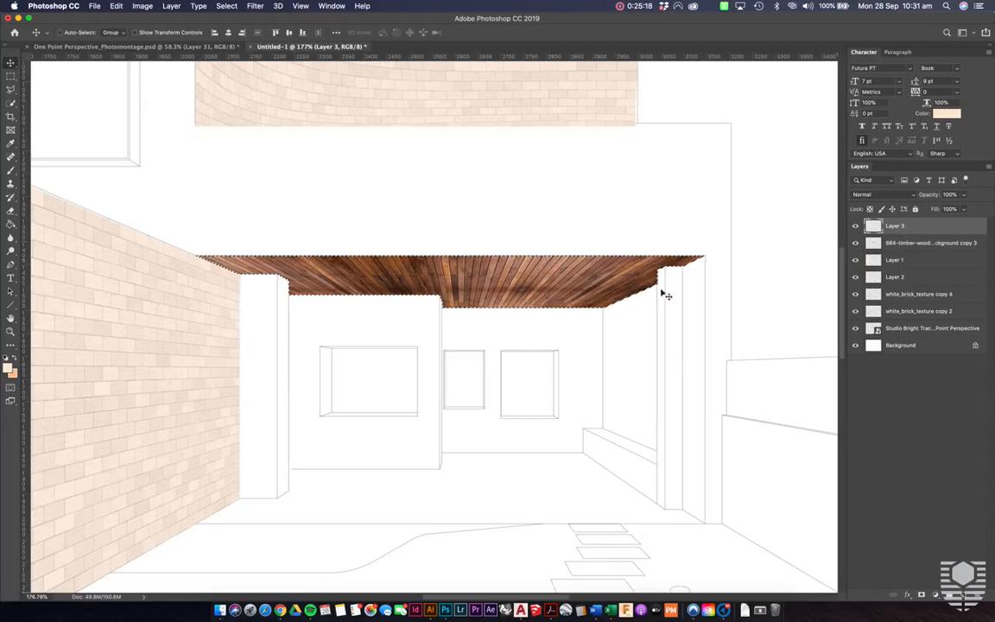
- Fill the ceiling selection on the new layer with the light orange swatch, deselect, and set the layer's opacity to 70%
{"action": "key", "text": "g"}
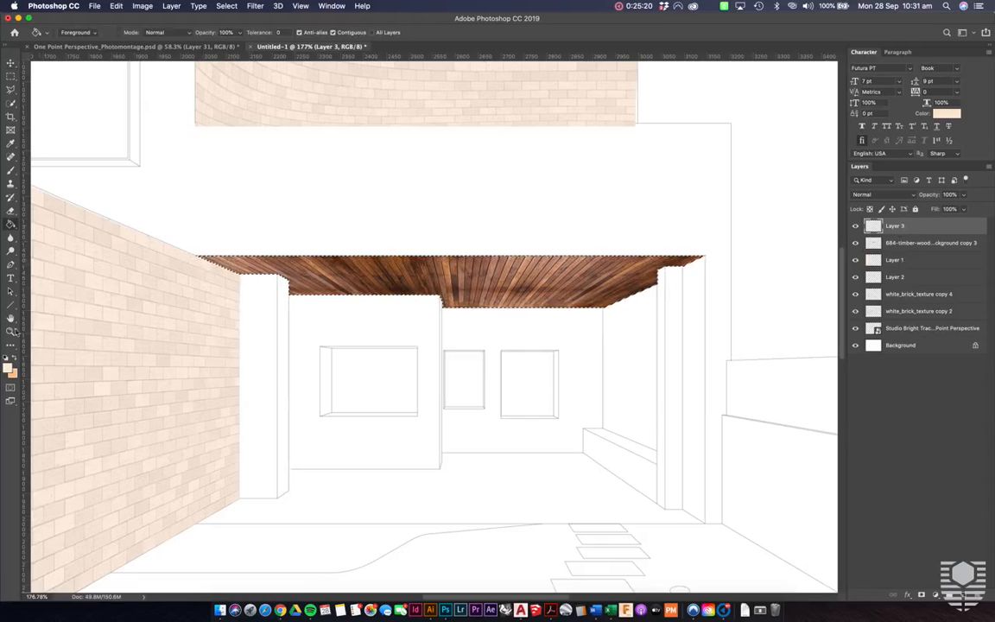
{"action": "left_click", "coordinate": [14, 361]}
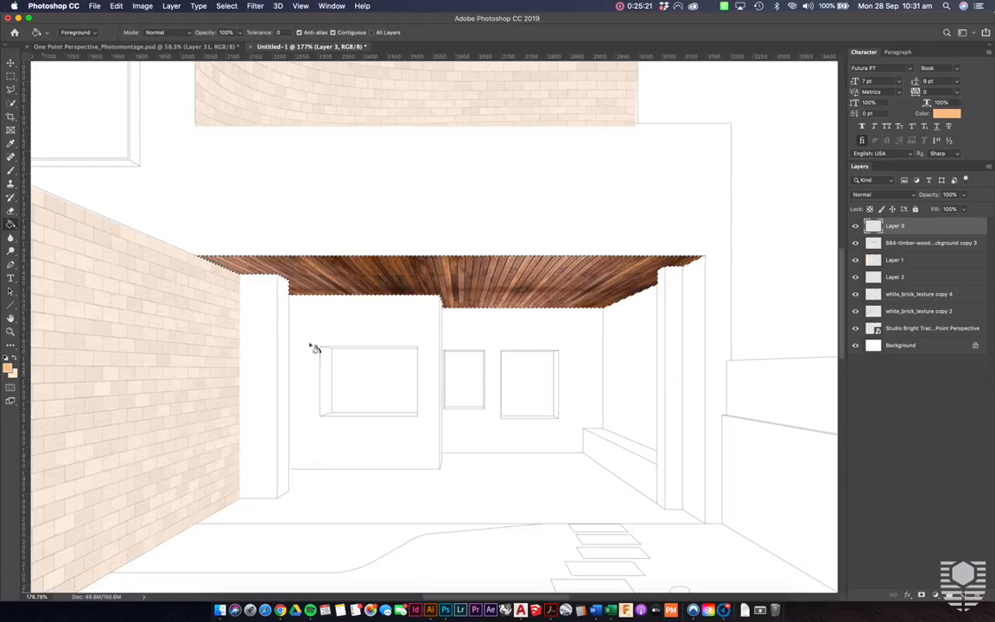
{"action": "left_click", "coordinate": [527, 270]}
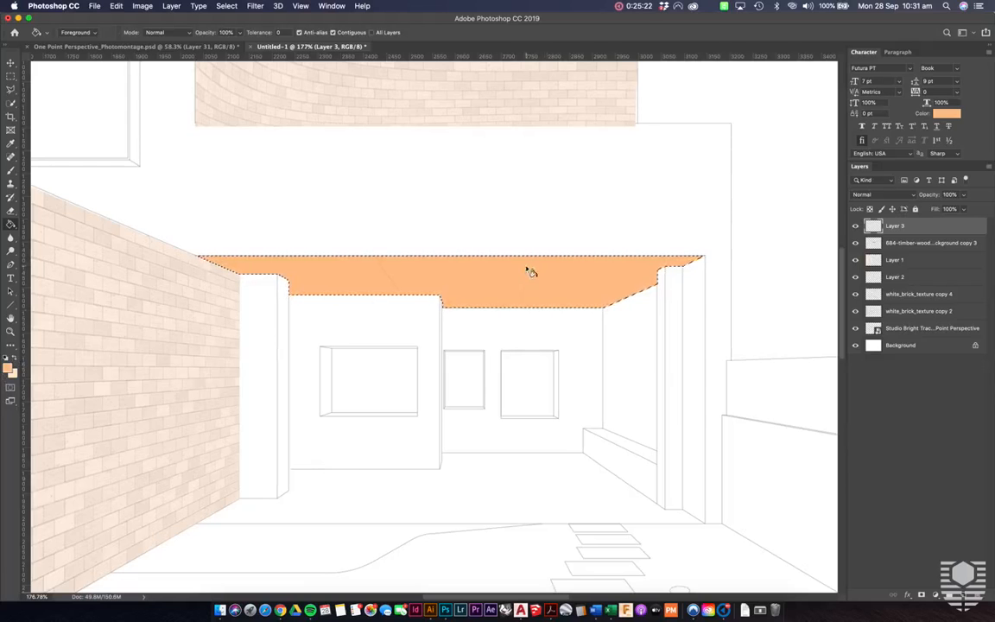
{"action": "key", "text": "super+d"}
{"action": "key", "text": "v"}
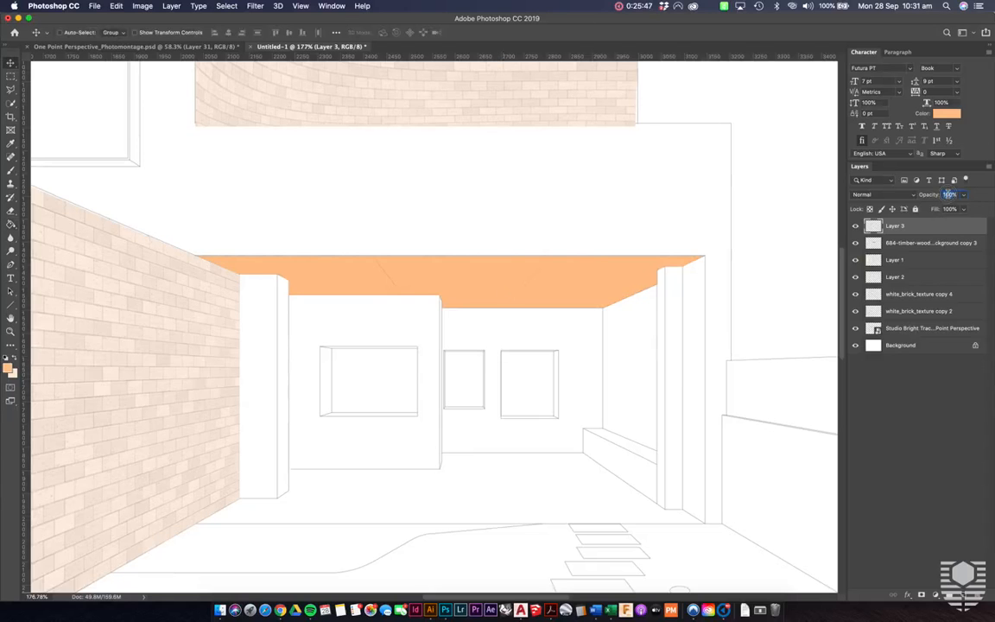
{"action": "type", "text": "0"}
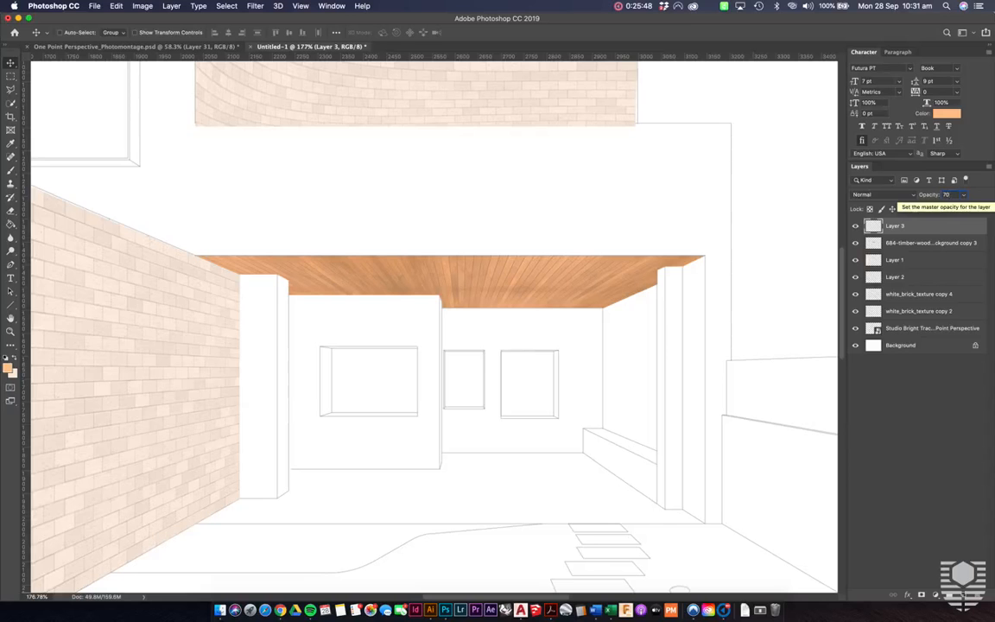
- Examine the orange-tinted timber ceiling up close and against the whole composition
{"action": "scroll", "coordinate": [535, 203], "scroll_direction": "down", "scroll_amount": 8}
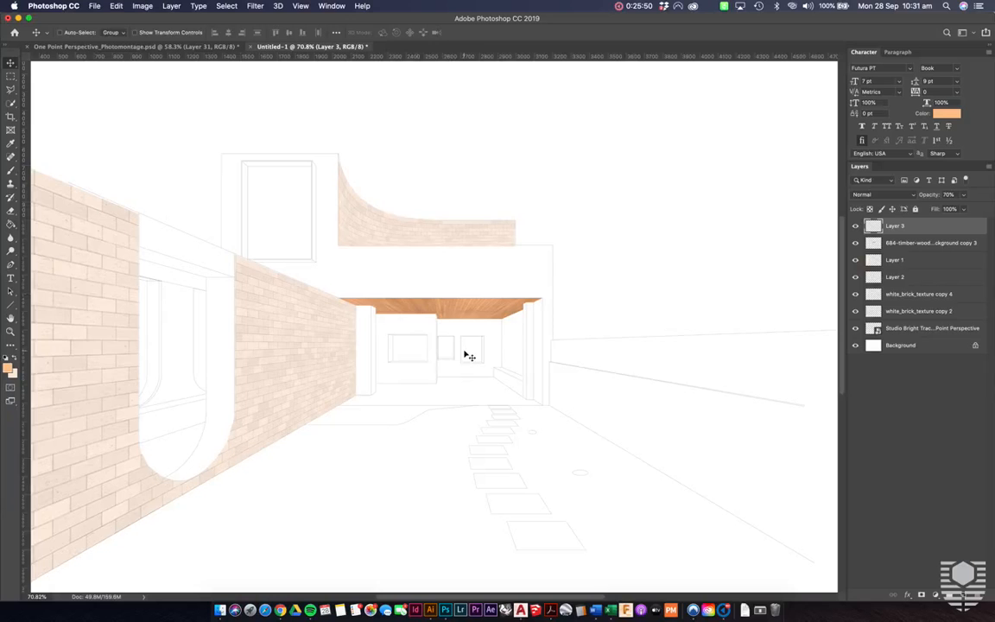
{"action": "scroll", "coordinate": [469, 356], "scroll_direction": "up", "scroll_amount": 8}
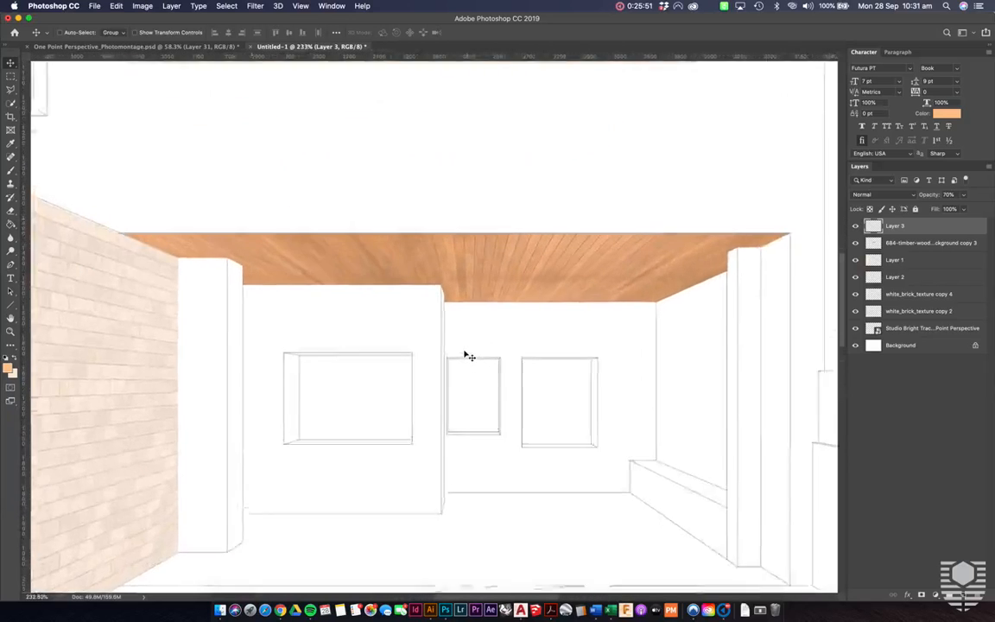
{"action": "scroll", "coordinate": [469, 356], "scroll_direction": "up", "scroll_amount": 2}
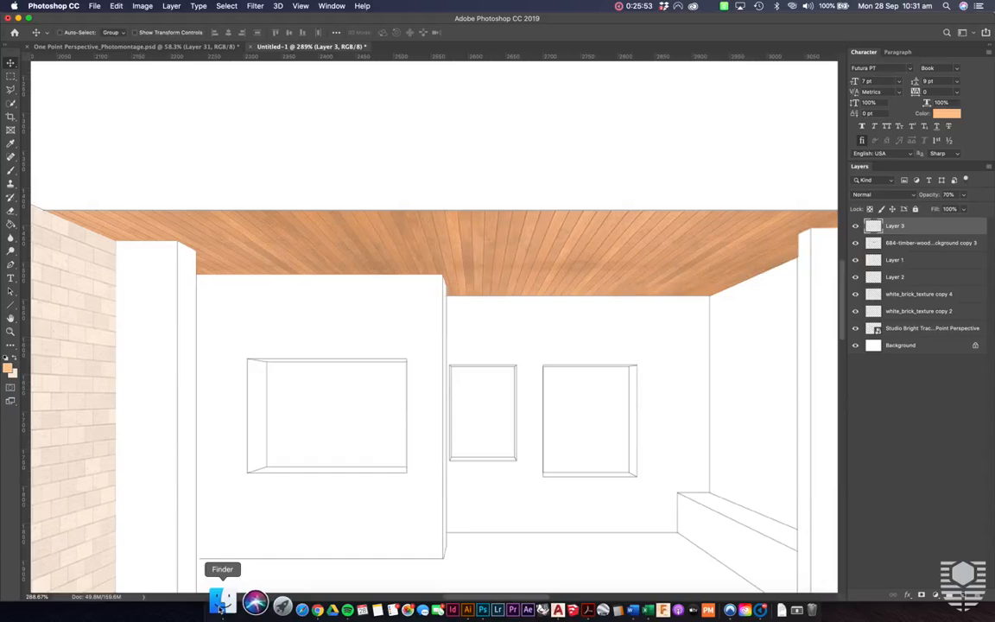
{"action": "left_click", "coordinate": [221, 604]}
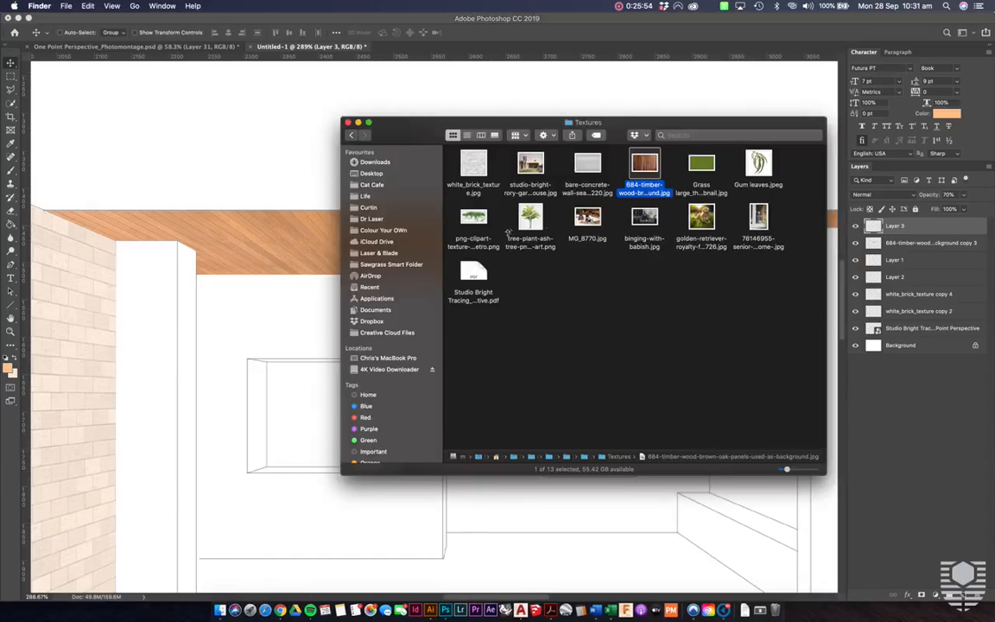
{"action": "left_click", "coordinate": [301, 319]}
{"action": "scroll", "coordinate": [300, 320], "scroll_direction": "down", "scroll_amount": 4}
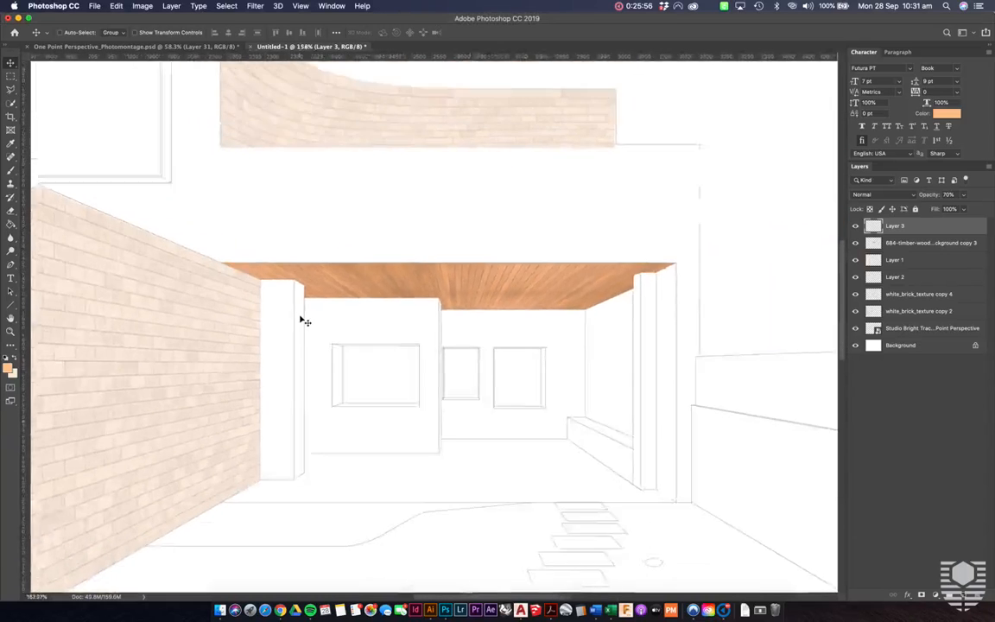
{"action": "scroll", "coordinate": [301, 319], "scroll_direction": "down", "scroll_amount": 5}
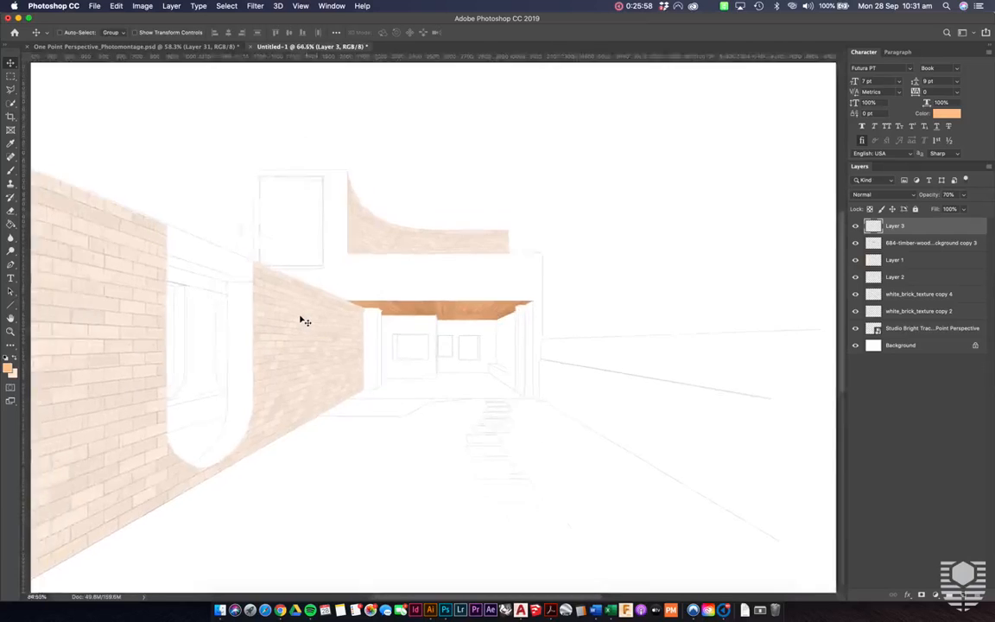
{"action": "scroll", "coordinate": [302, 320], "scroll_direction": "down", "scroll_amount": 2}
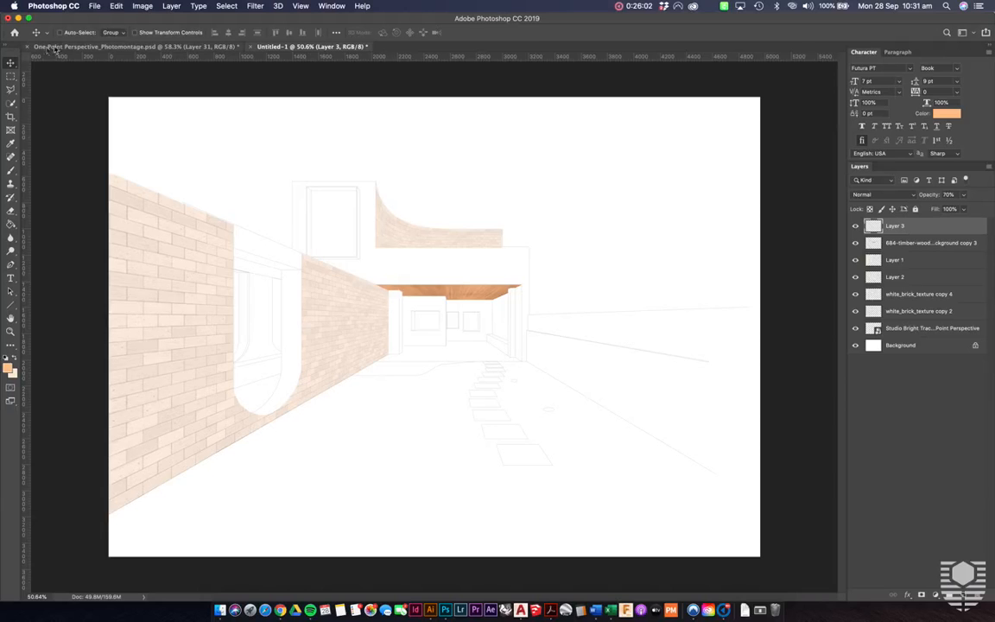
- Close One Point Perspective_Photomontage.psd without saving, and reopen its saved version from the Studio Bright CAD Files folder in Finder
{"action": "left_click", "coordinate": [122, 48]}
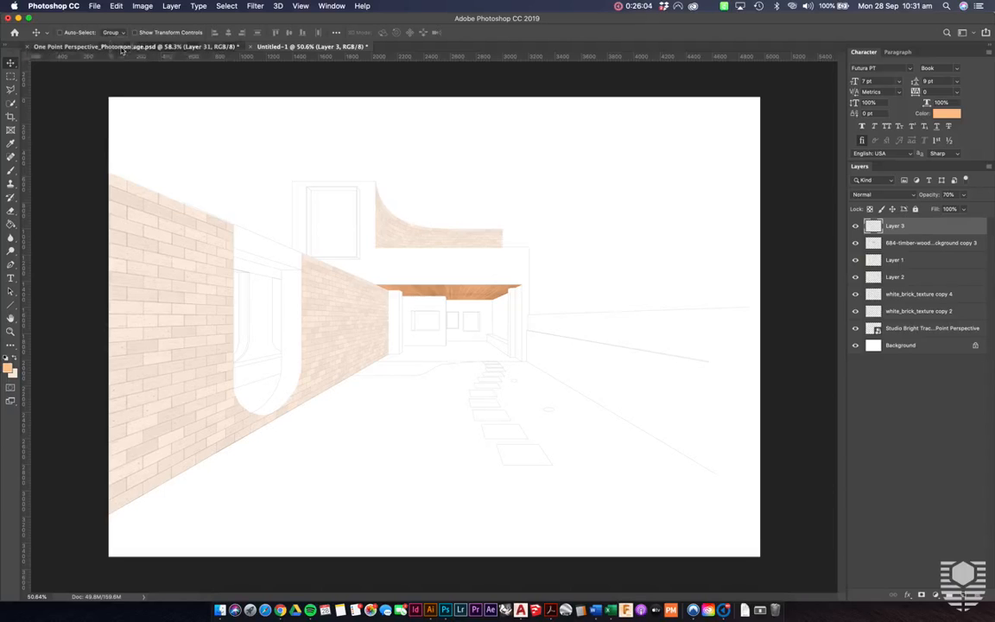
{"action": "left_click", "coordinate": [29, 48]}
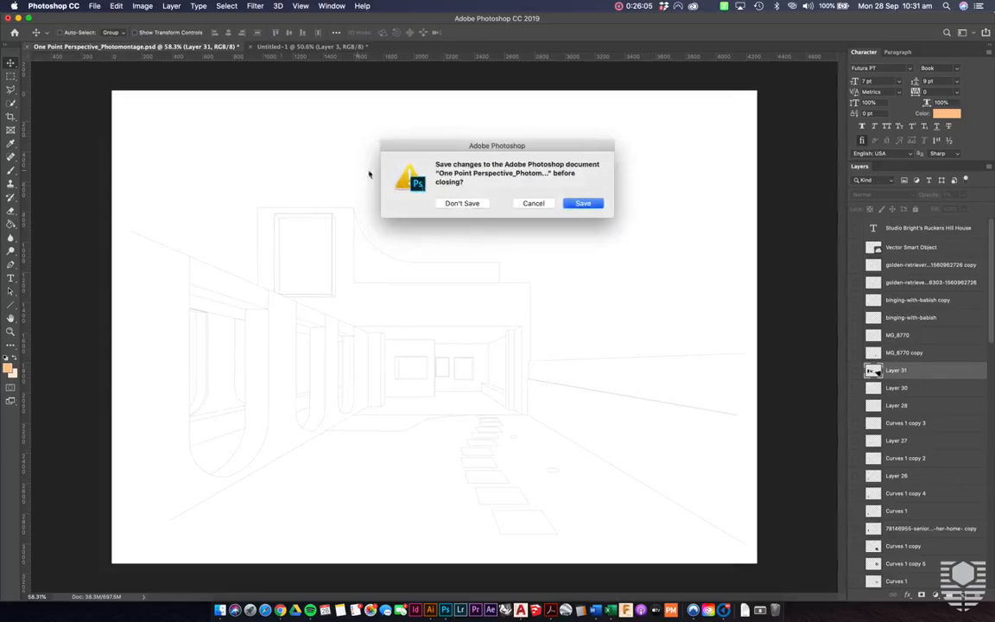
{"action": "left_click", "coordinate": [456, 201]}
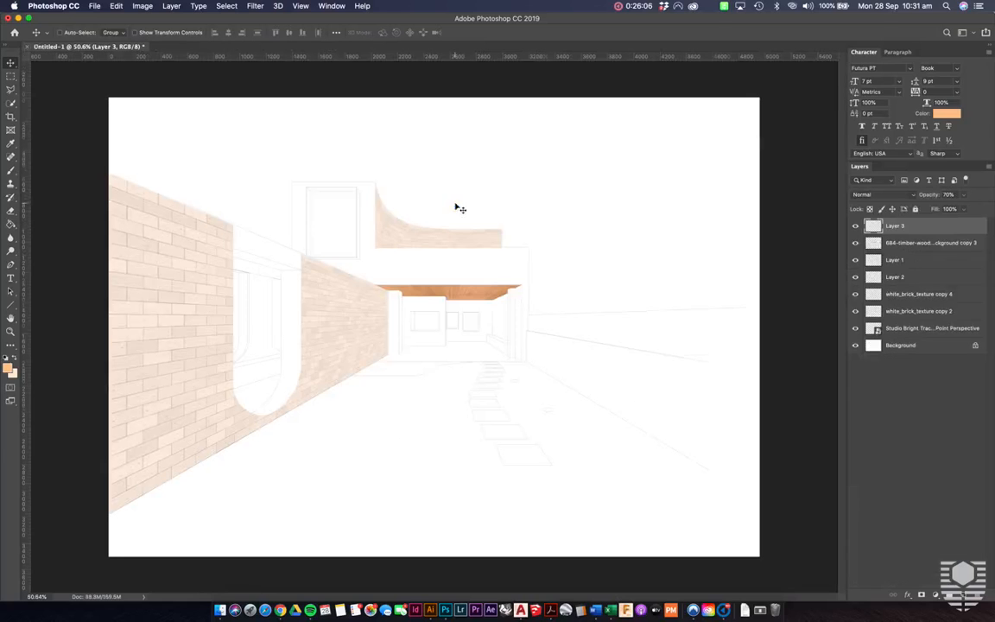
{"action": "left_click", "coordinate": [220, 609]}
{"action": "left_click", "coordinate": [351, 135]}
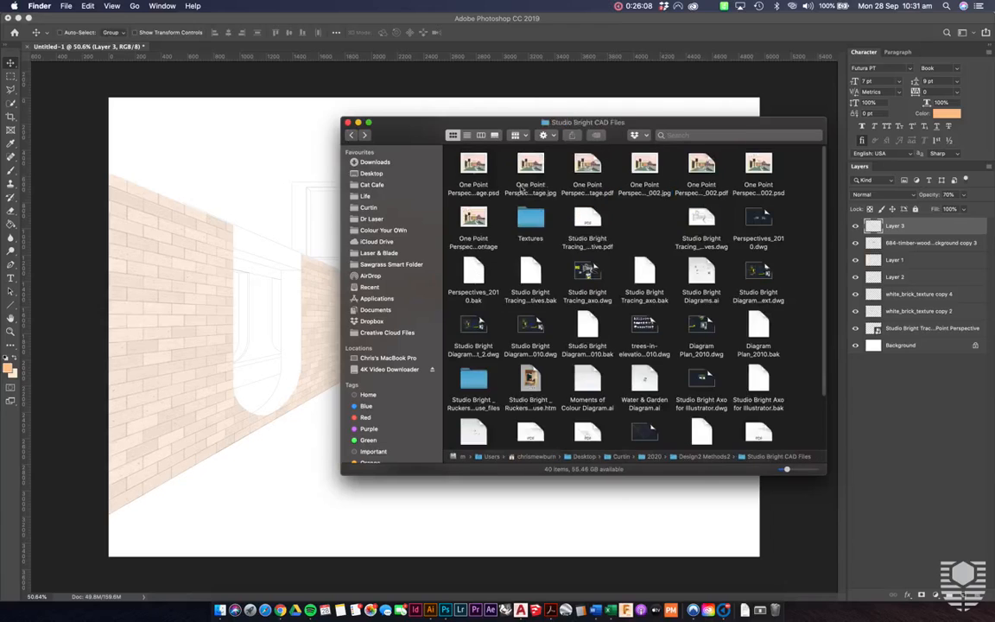
{"action": "double_click", "coordinate": [460, 162]}
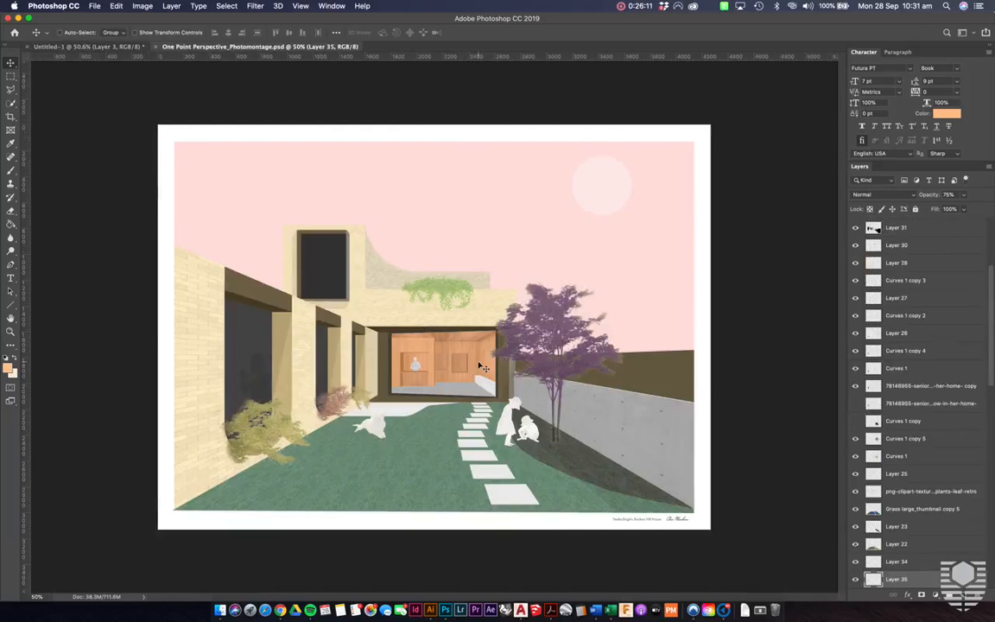
- Examine the finished photomontage's timber interior, brick walls, planting, figures and garden as a reference for colour and texture
{"action": "scroll", "coordinate": [482, 367], "scroll_direction": "up", "scroll_amount": 5}
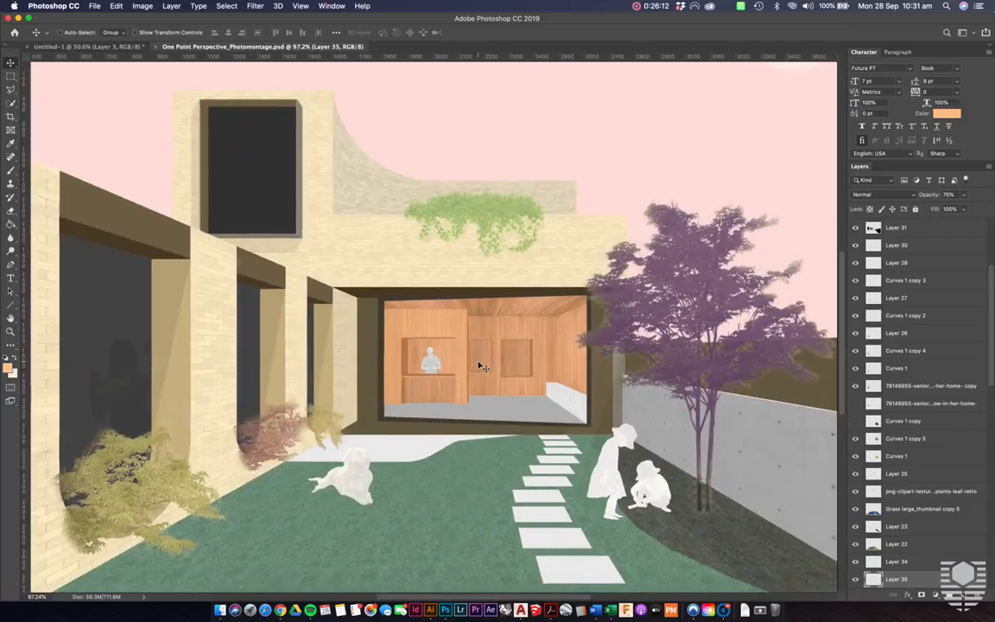
{"action": "scroll", "coordinate": [482, 367], "scroll_direction": "down", "scroll_amount": 3}
{"action": "scroll", "coordinate": [482, 367], "scroll_direction": "left", "scroll_amount": 3}
{"action": "scroll", "coordinate": [558, 328], "scroll_direction": "up", "scroll_amount": 5}
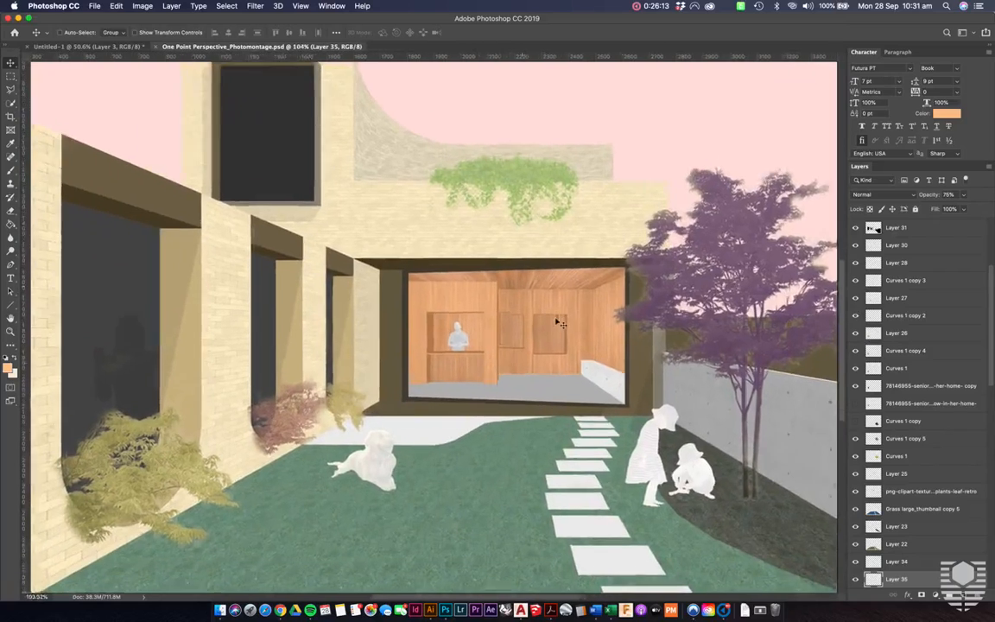
{"action": "scroll", "coordinate": [648, 257], "scroll_direction": "down", "scroll_amount": 4}
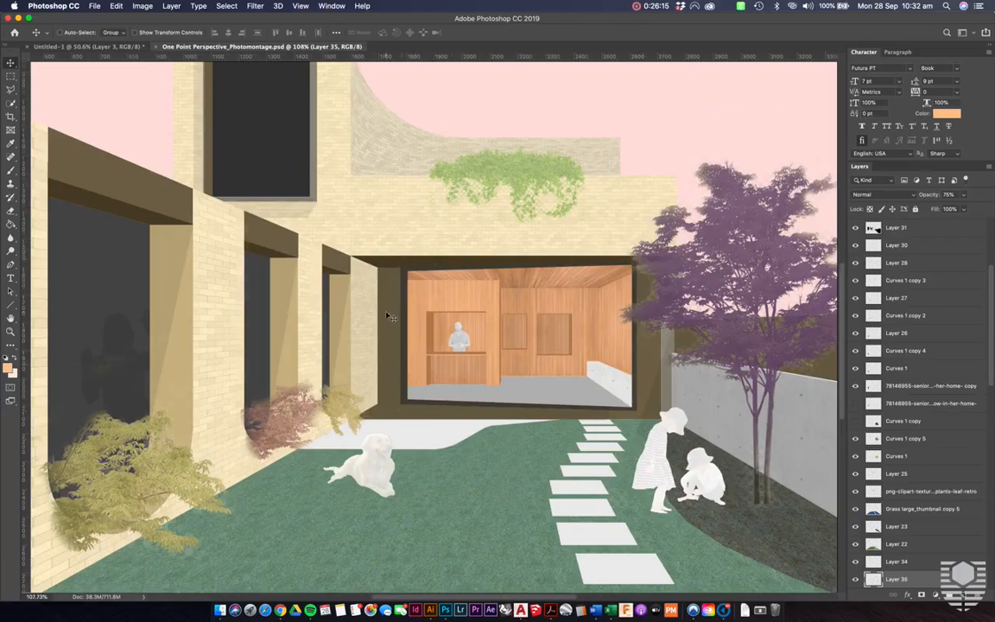
{"action": "scroll", "coordinate": [390, 317], "scroll_direction": "down", "scroll_amount": 2}
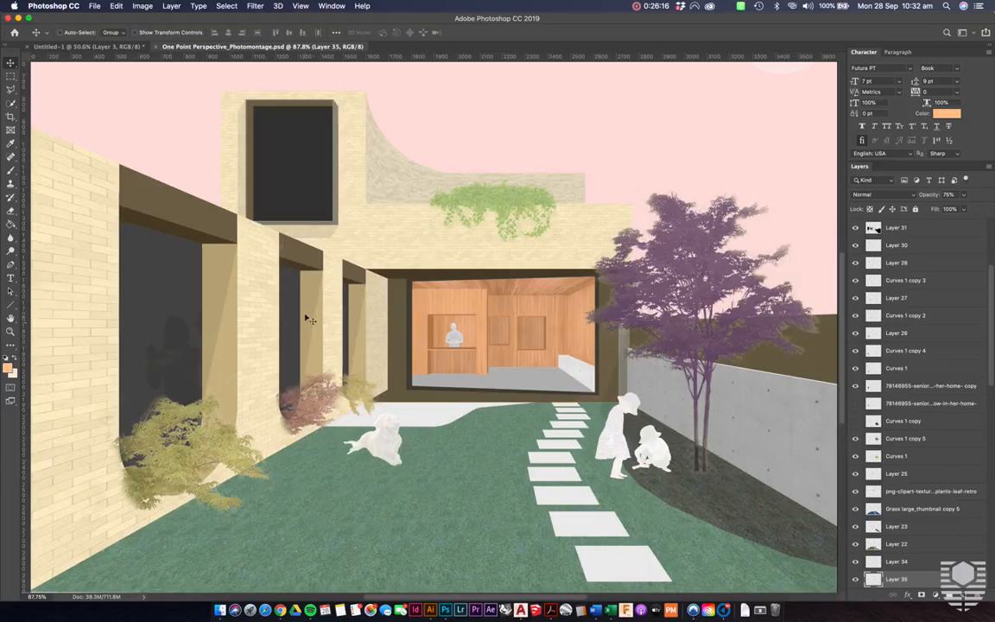
{"action": "scroll", "coordinate": [294, 285], "scroll_direction": "down", "scroll_amount": 2}
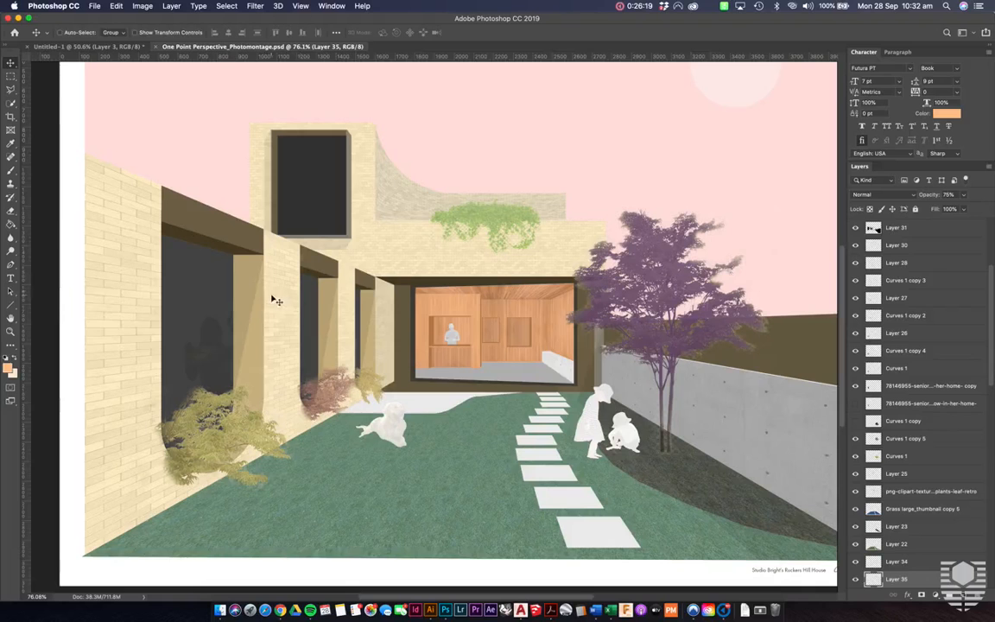
{"action": "scroll", "coordinate": [294, 311], "scroll_direction": "right", "scroll_amount": 3}
{"action": "scroll", "coordinate": [311, 328], "scroll_direction": "up", "scroll_amount": 1}
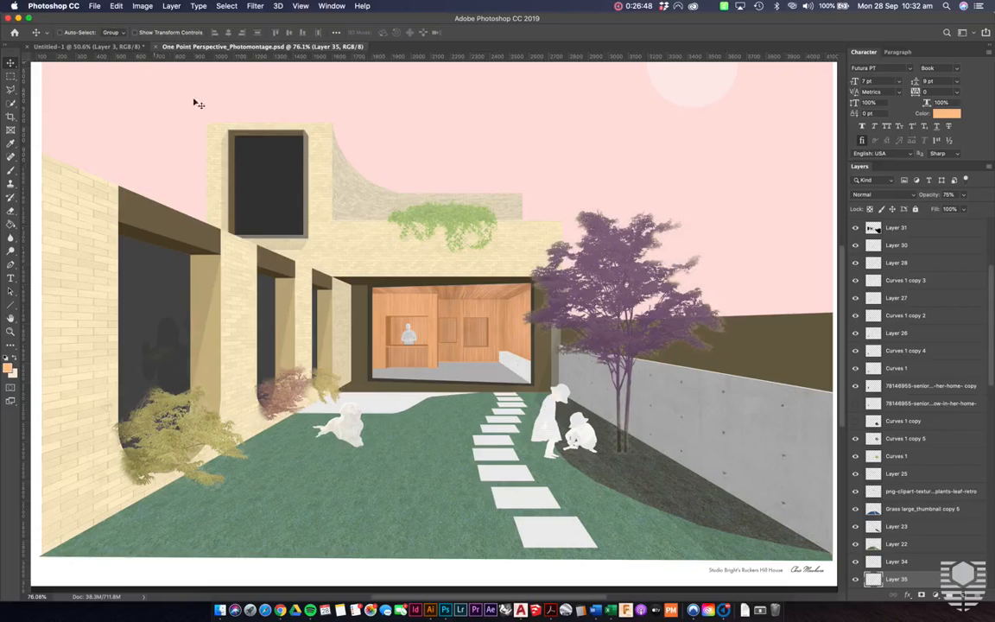
{"action": "scroll", "coordinate": [266, 172], "scroll_direction": "down", "scroll_amount": 2}
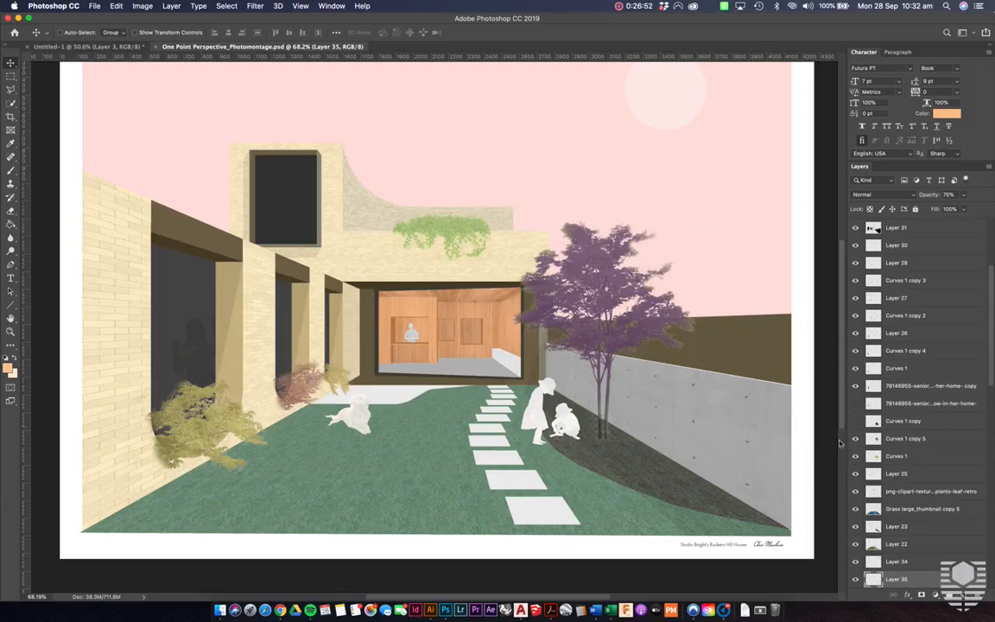
- Show the Curves 1 copy layer to check the shading around the tree, hide it again, and review the full image
{"action": "left_click", "coordinate": [856, 422]}
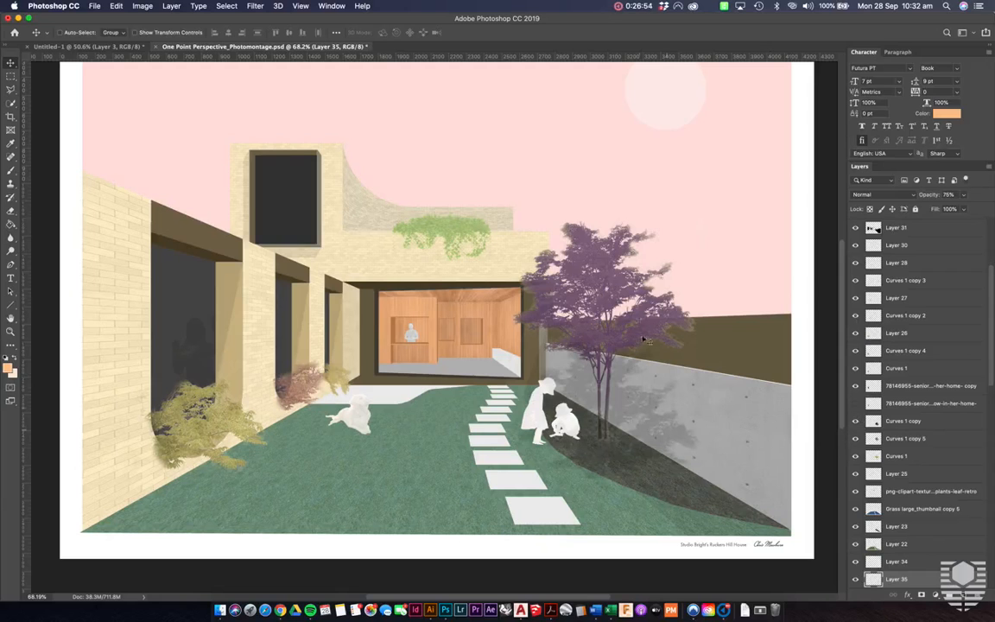
{"action": "left_click", "coordinate": [856, 421]}
{"action": "scroll", "coordinate": [715, 390], "scroll_direction": "down", "scroll_amount": 2}
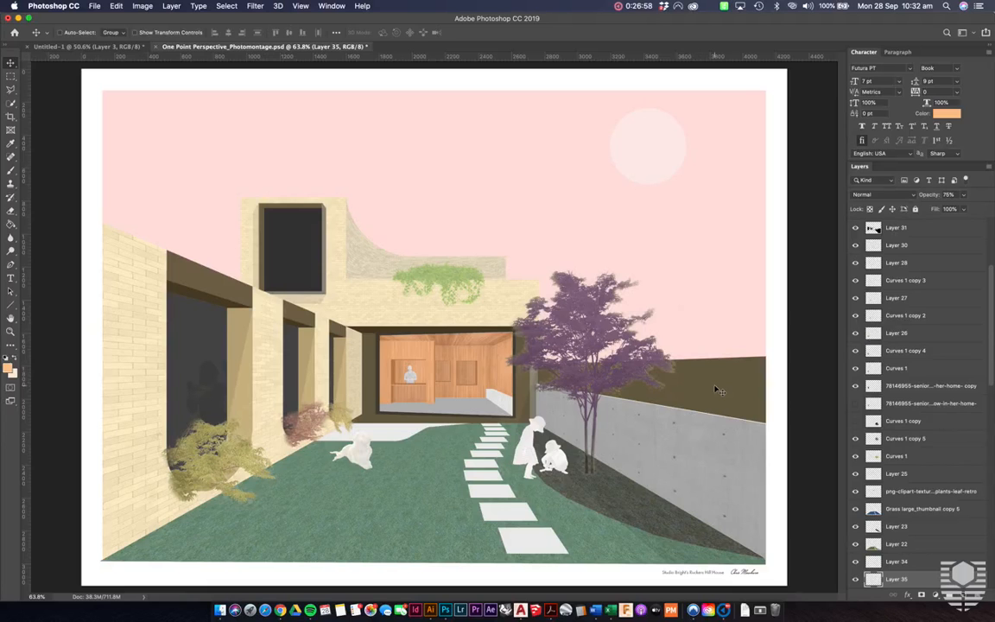
{"action": "scroll", "coordinate": [715, 391], "scroll_direction": "down", "scroll_amount": 2}
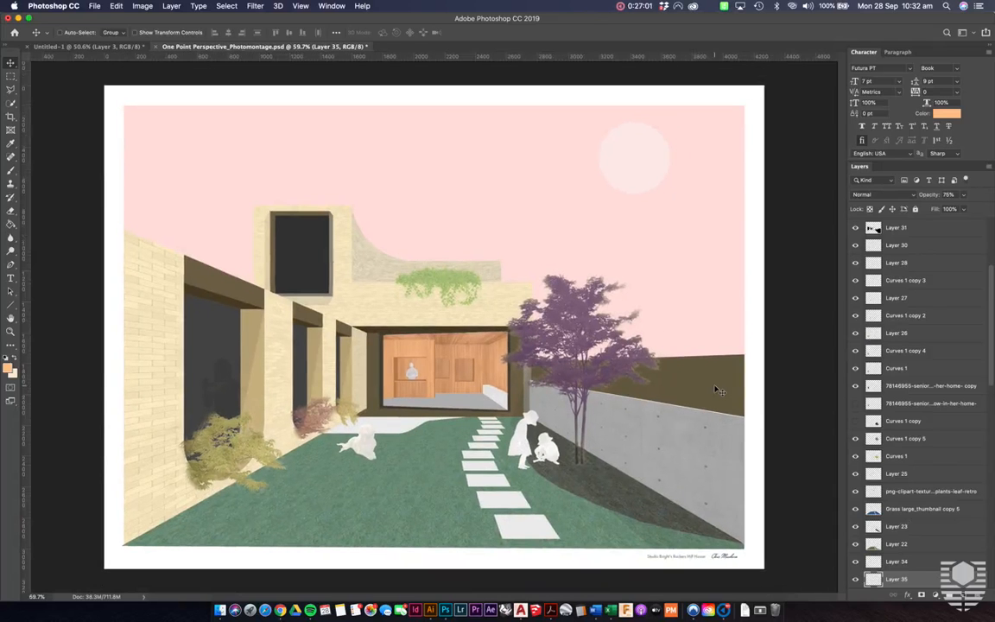
- Hide the Grass large_thumbnail copy 5 layer to inspect the flat colours beneath the lawn and garden bed texture
{"action": "scroll", "coordinate": [874, 402], "scroll_direction": "down", "scroll_amount": 5}
{"action": "scroll", "coordinate": [874, 403], "scroll_direction": "down", "scroll_amount": 2}
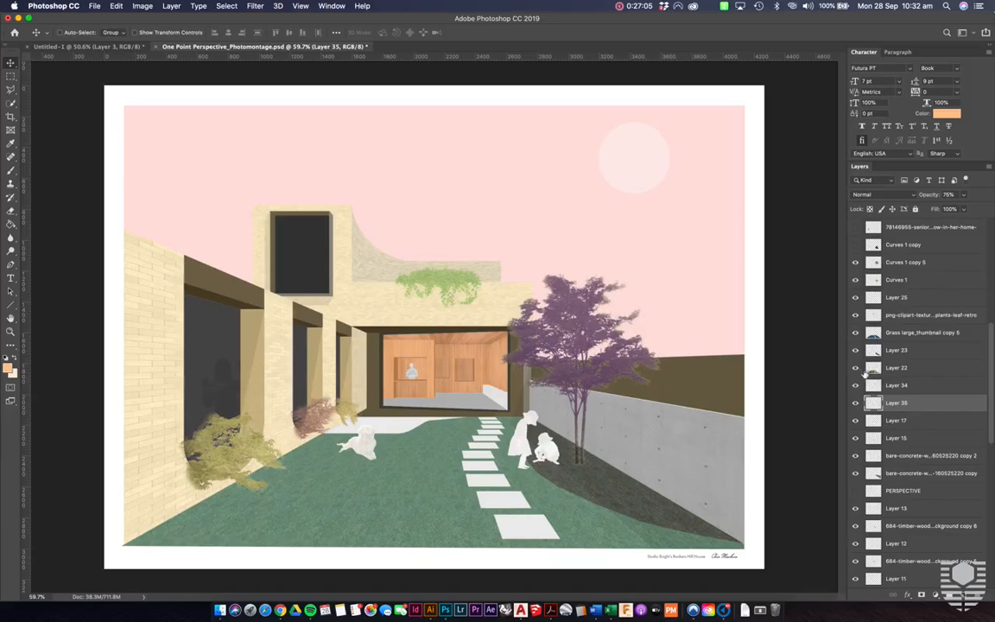
{"action": "left_click", "coordinate": [856, 334]}
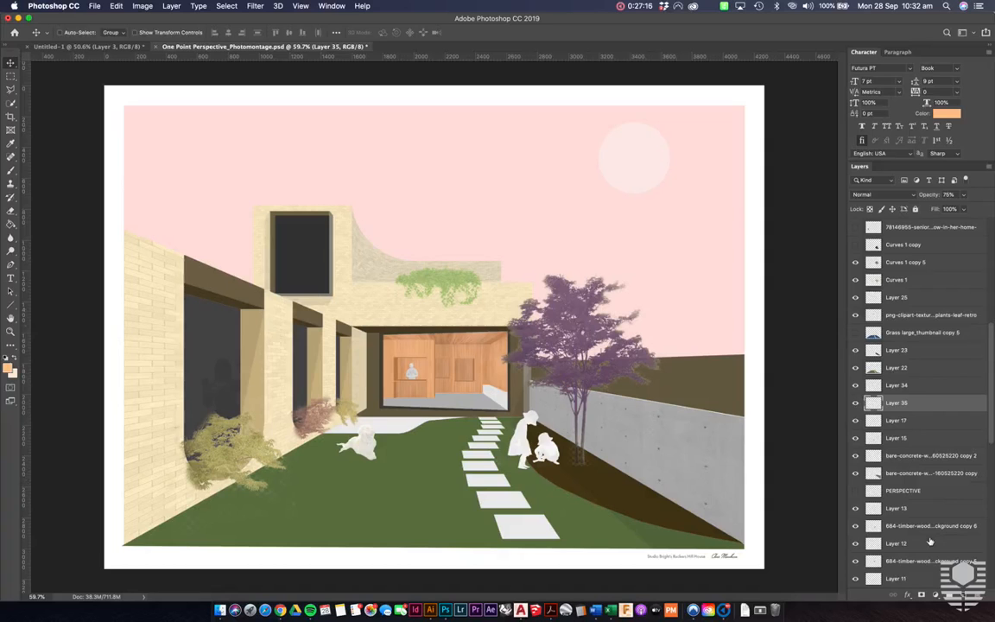
- Try shifting the hue of the pink sky on Layer 21 by +180, and undo the change
{"action": "scroll", "coordinate": [929, 541], "scroll_direction": "down", "scroll_amount": 10}
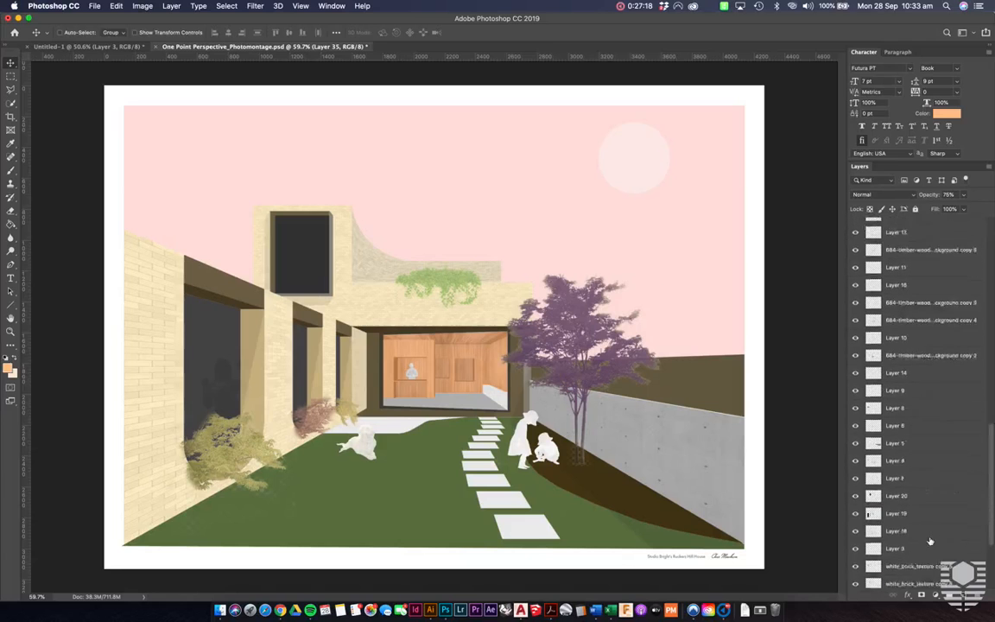
{"action": "left_click", "coordinate": [918, 510]}
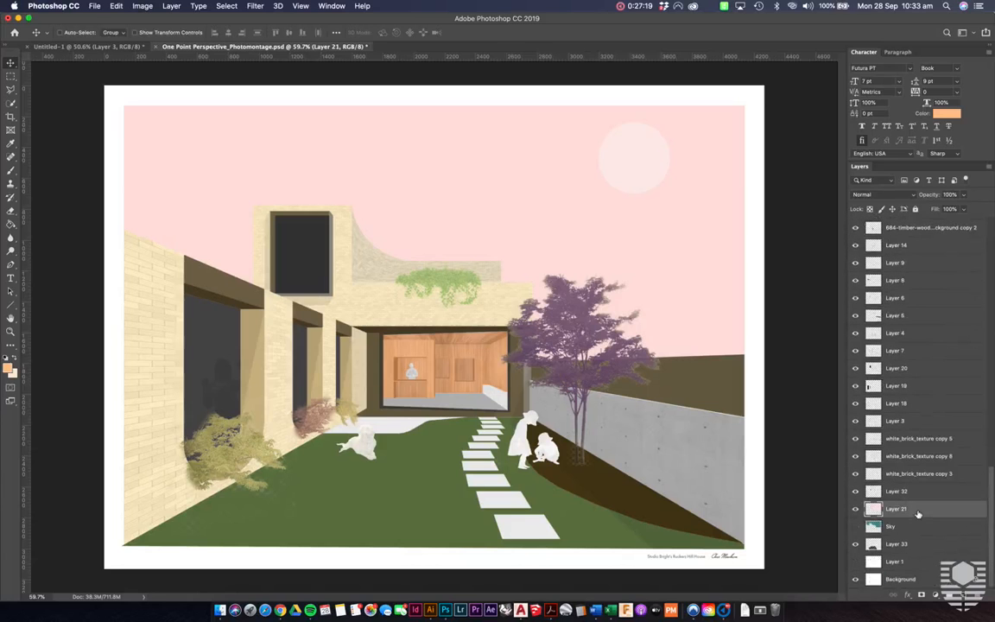
{"action": "key", "text": "super+u"}
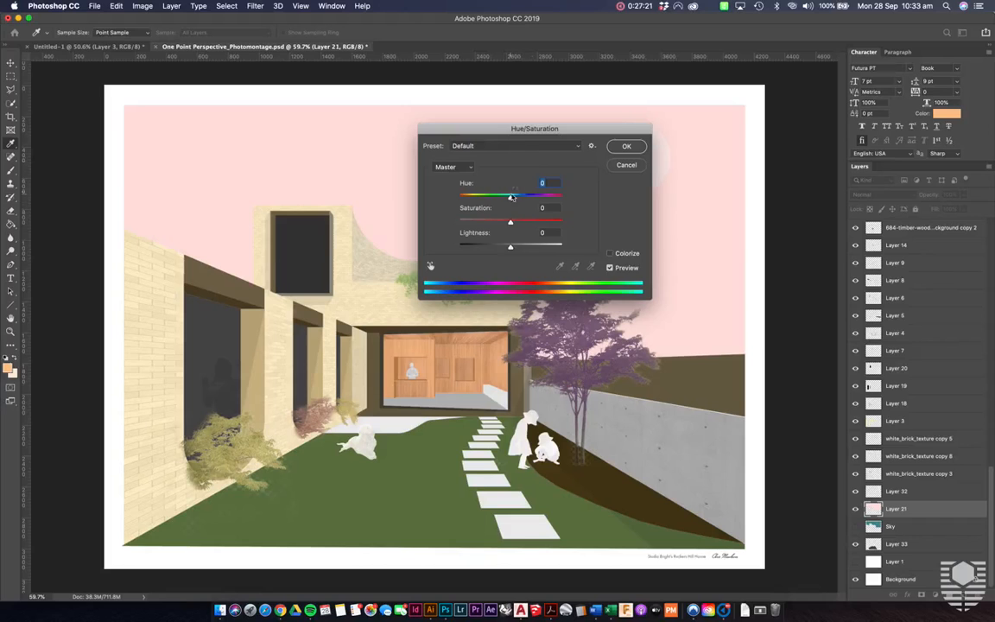
{"action": "left_click_drag", "start_coordinate": [511, 198], "coordinate": [563, 200]}
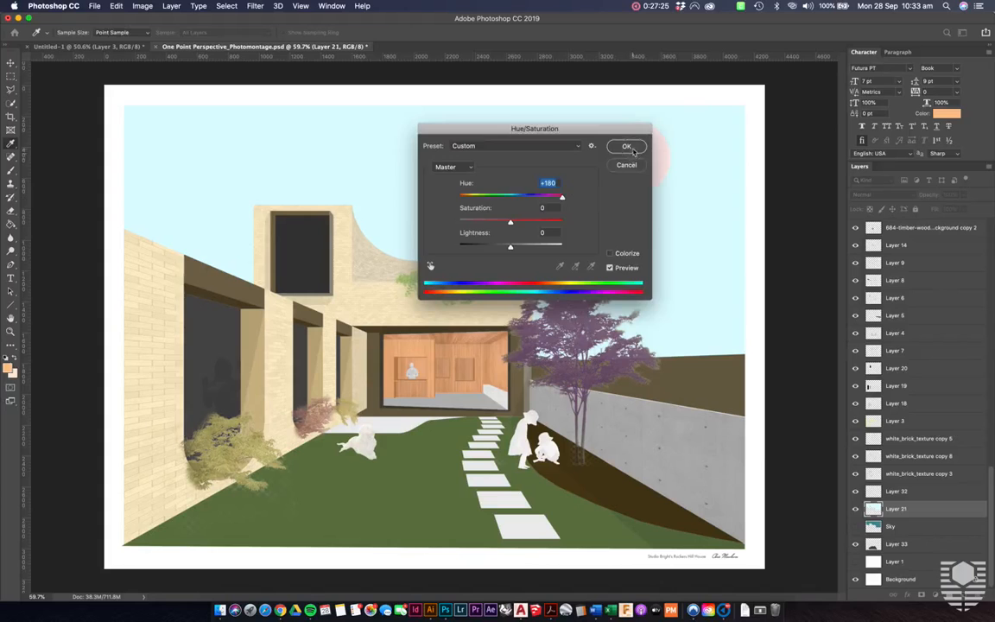
{"action": "left_click", "coordinate": [628, 147]}
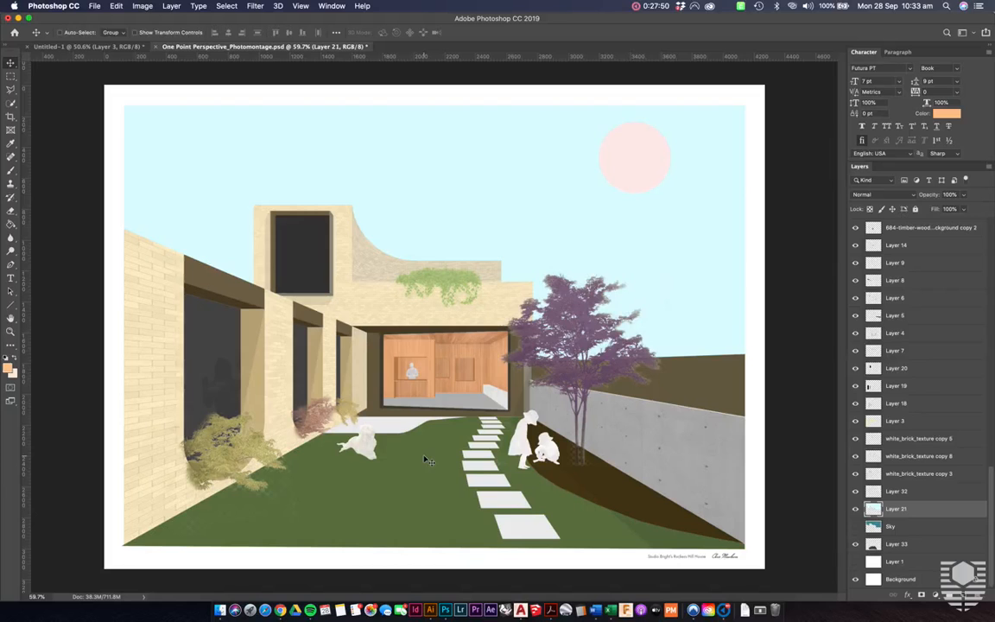
{"action": "key", "text": "super+z"}
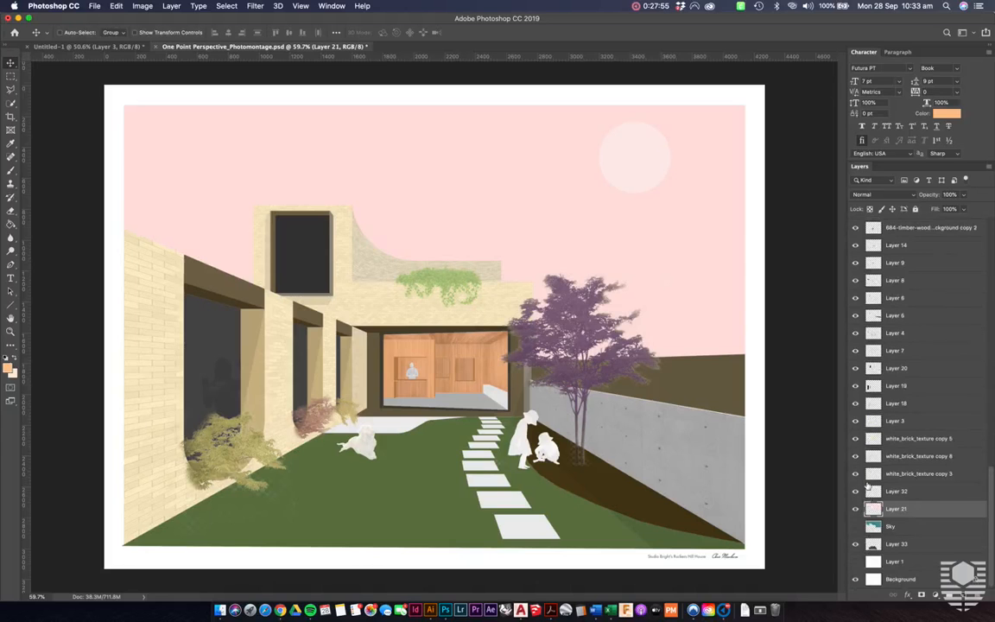
- Show the Grass large_thumbnail copy 5 layer again, and toggle it and Layer 22 to compare lawn texture with flat colour
{"action": "key", "text": "super"}
{"action": "scroll", "coordinate": [899, 459], "scroll_direction": "up", "scroll_amount": 5}
{"action": "scroll", "coordinate": [899, 459], "scroll_direction": "down", "scroll_amount": 5}
{"action": "scroll", "coordinate": [899, 459], "scroll_direction": "up", "scroll_amount": 10}
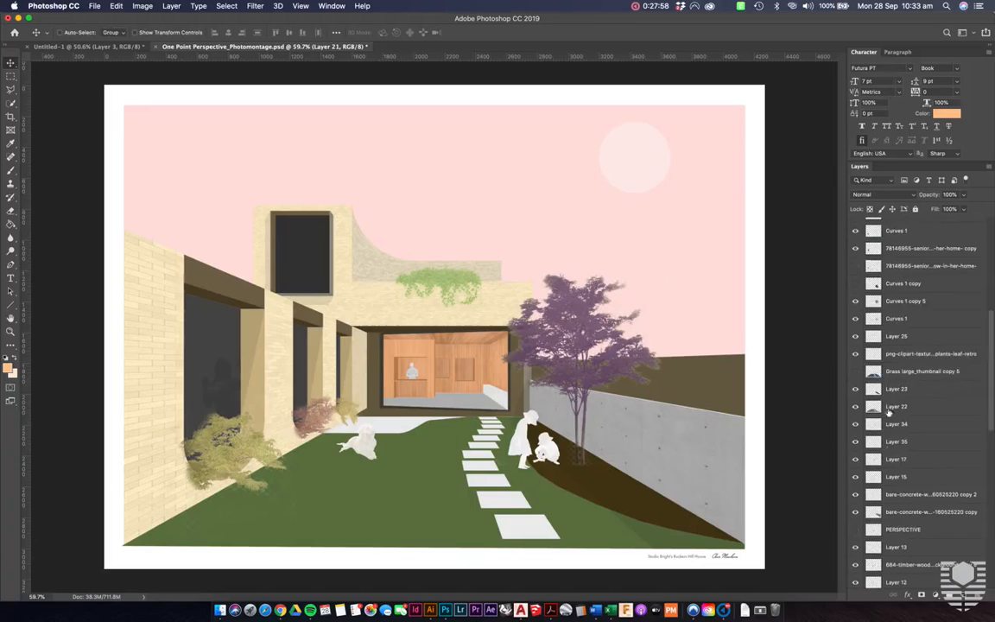
{"action": "left_click", "coordinate": [855, 371]}
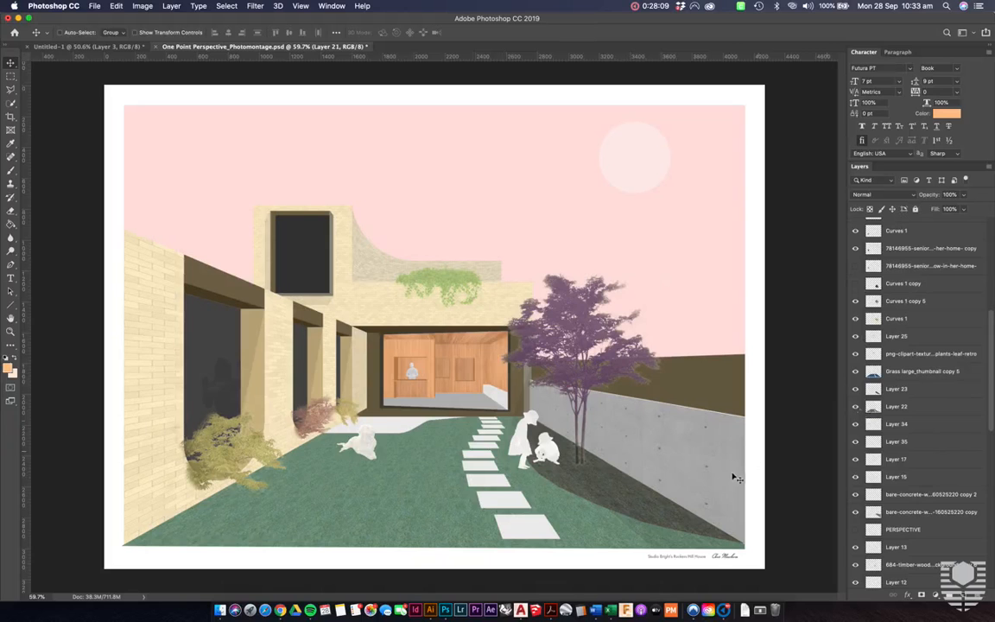
{"action": "left_click", "coordinate": [857, 410]}
{"action": "left_click", "coordinate": [857, 410]}
{"action": "left_click", "coordinate": [857, 371]}
{"action": "left_click", "coordinate": [857, 371]}
- Hide the Layer 3 colour overlay to inspect the untinted white brick texture, and show it again
{"action": "left_click", "coordinate": [148, 408], "text": "super"}
{"action": "scroll", "coordinate": [864, 483], "scroll_direction": "down", "scroll_amount": 6}
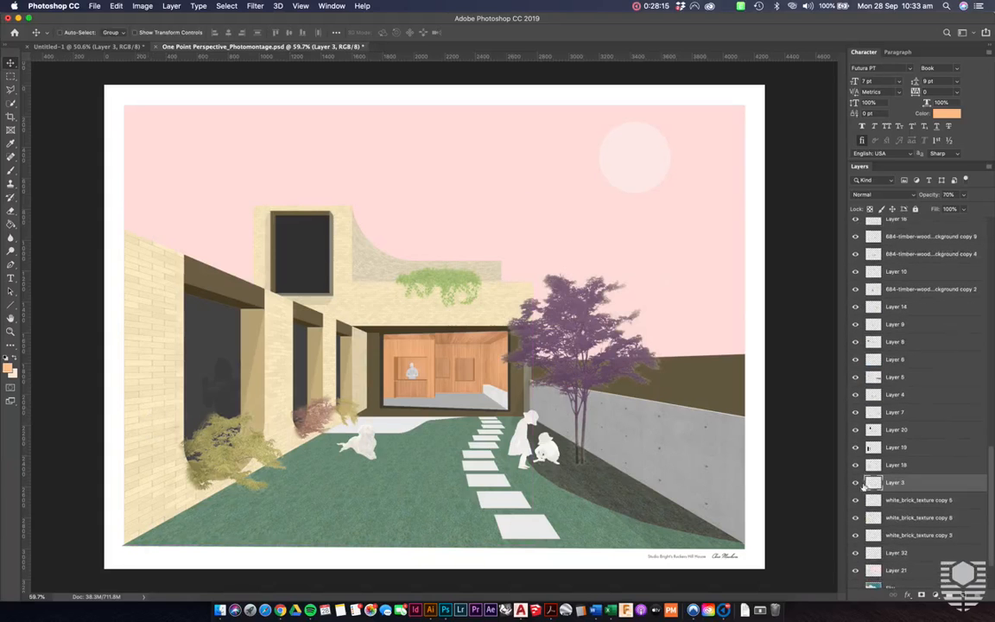
{"action": "left_click", "coordinate": [855, 483]}
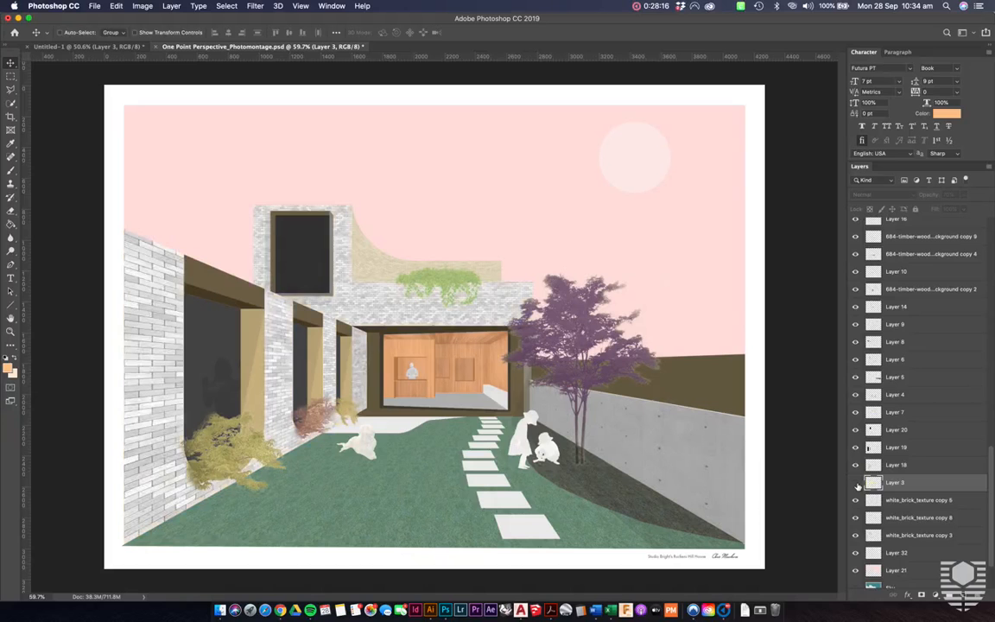
{"action": "left_click", "coordinate": [856, 483]}
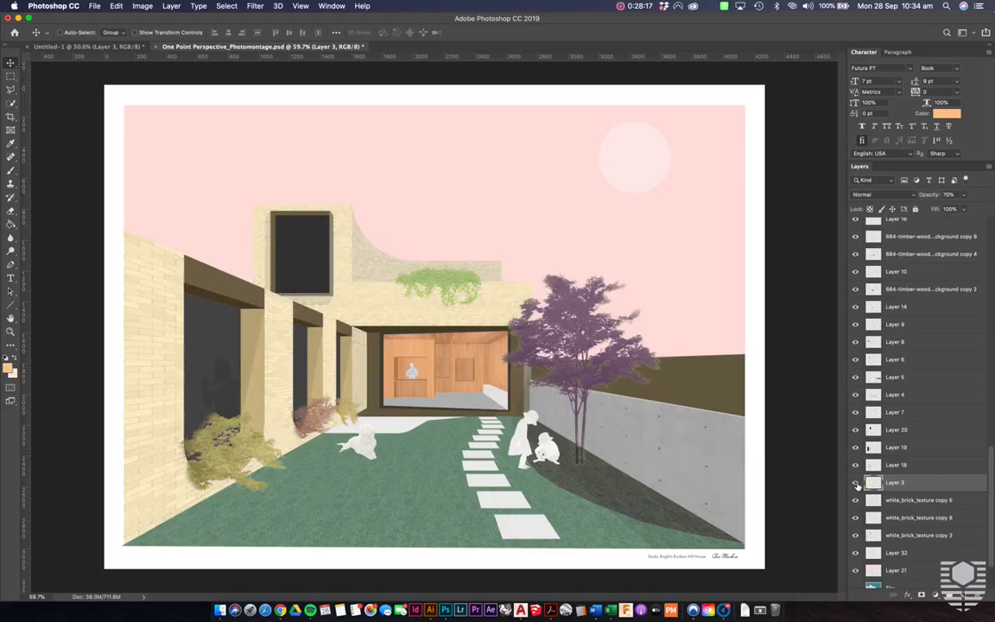
- Toggle the tree's purple Curves 1 copy 5 layer to compare it with the original foliage, leaving the layer hidden
{"action": "left_click", "coordinate": [591, 343], "text": "super"}
{"action": "scroll", "coordinate": [868, 367], "scroll_direction": "up", "scroll_amount": 5}
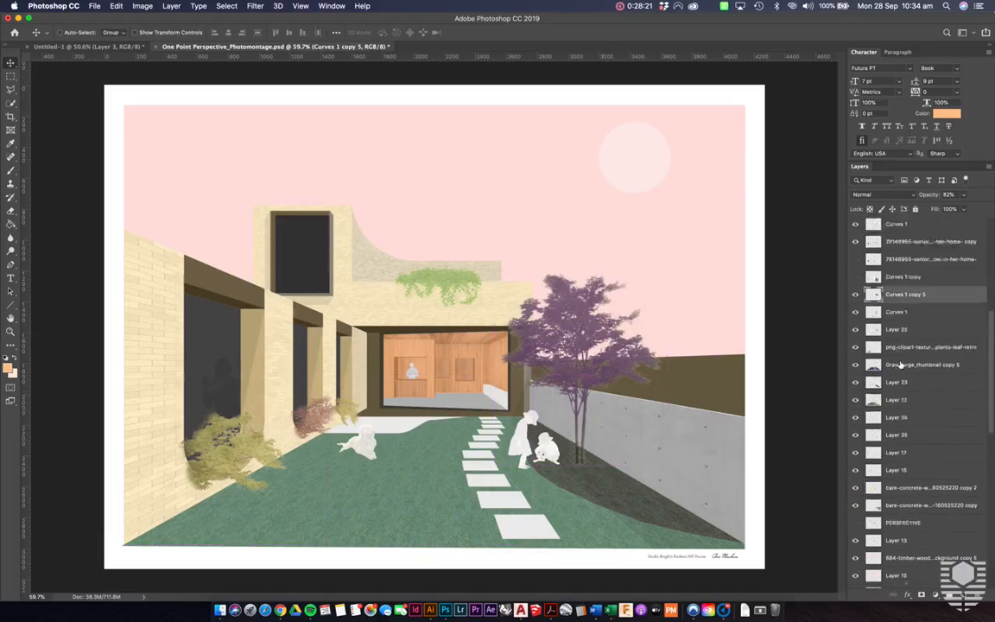
{"action": "left_click", "coordinate": [856, 306]}
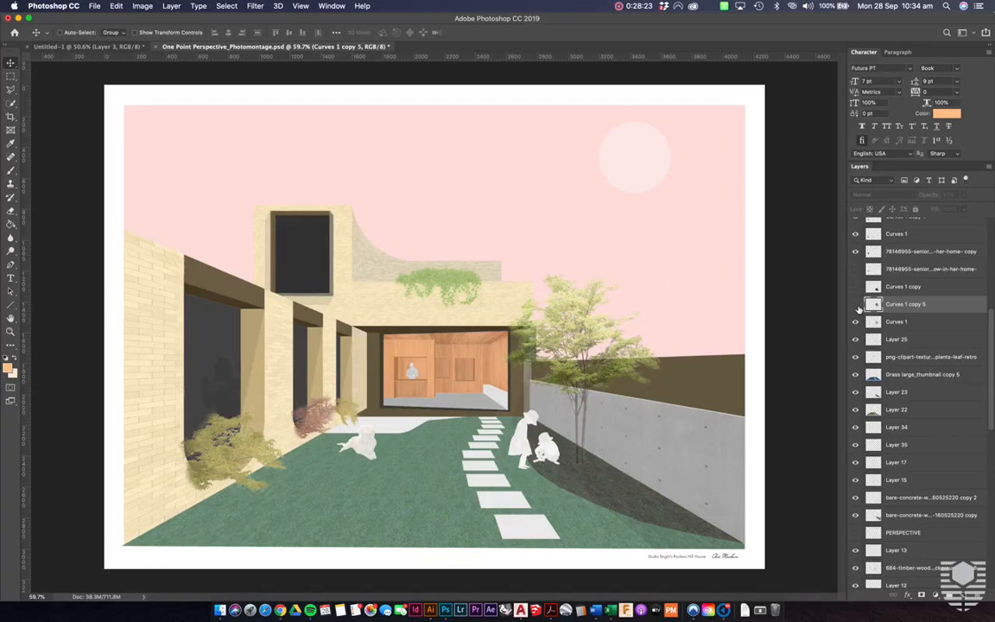
{"action": "left_click", "coordinate": [856, 305]}
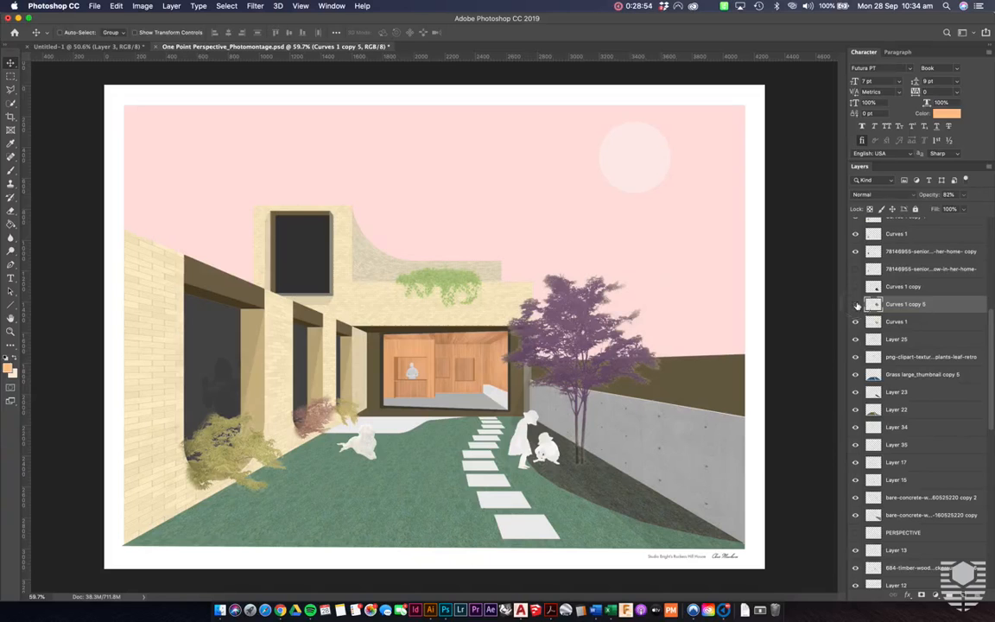
{"action": "left_click", "coordinate": [856, 304]}
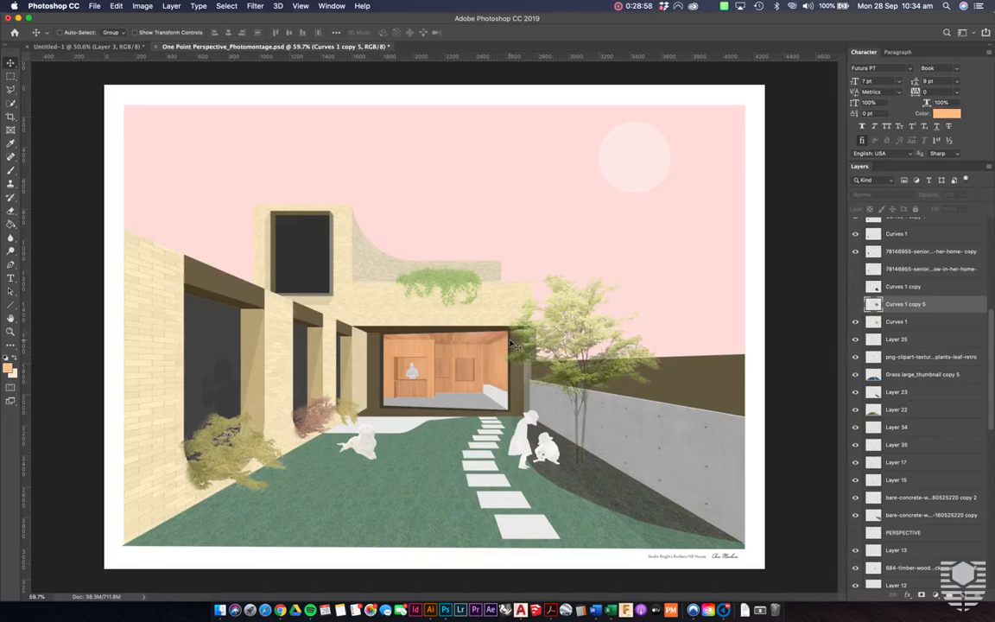
- Hide the Layer 26 tint over the foreground bush and the white silhouette over the dog to inspect the original cutouts
{"action": "left_click", "coordinate": [235, 451]}
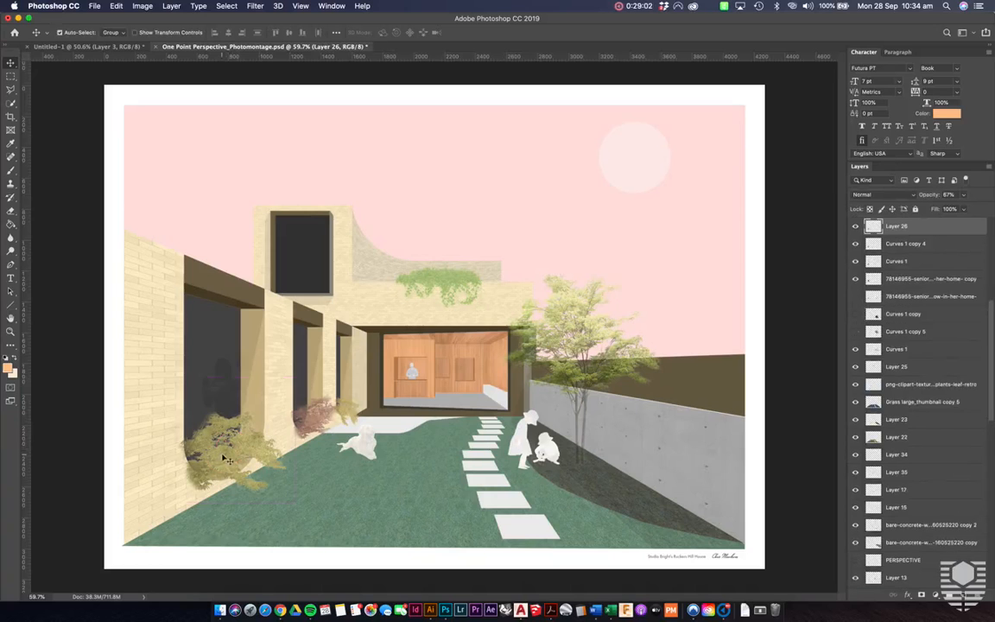
{"action": "left_click", "coordinate": [856, 226]}
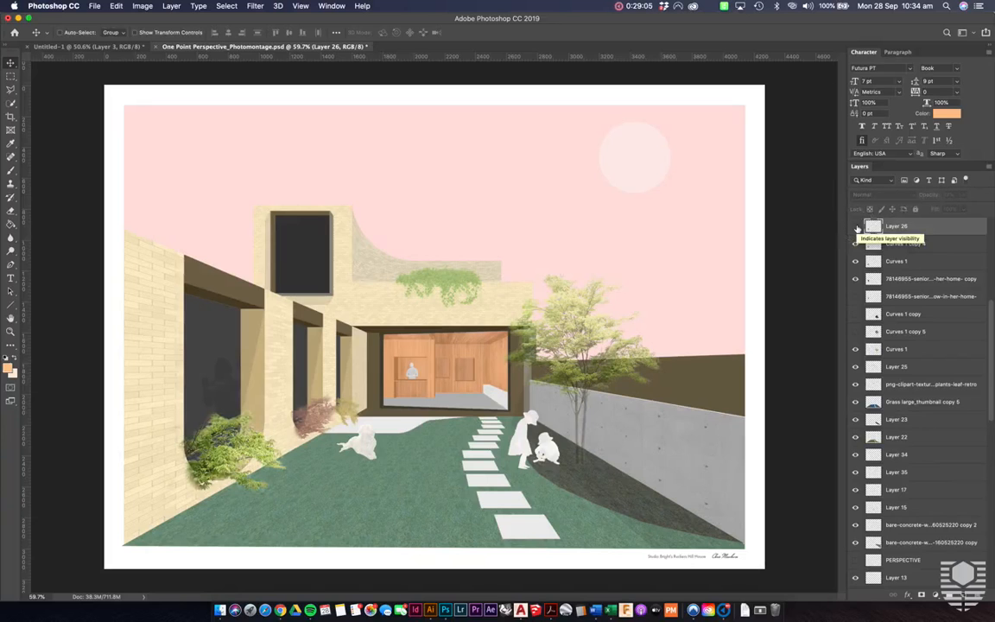
{"action": "left_click", "coordinate": [369, 449]}
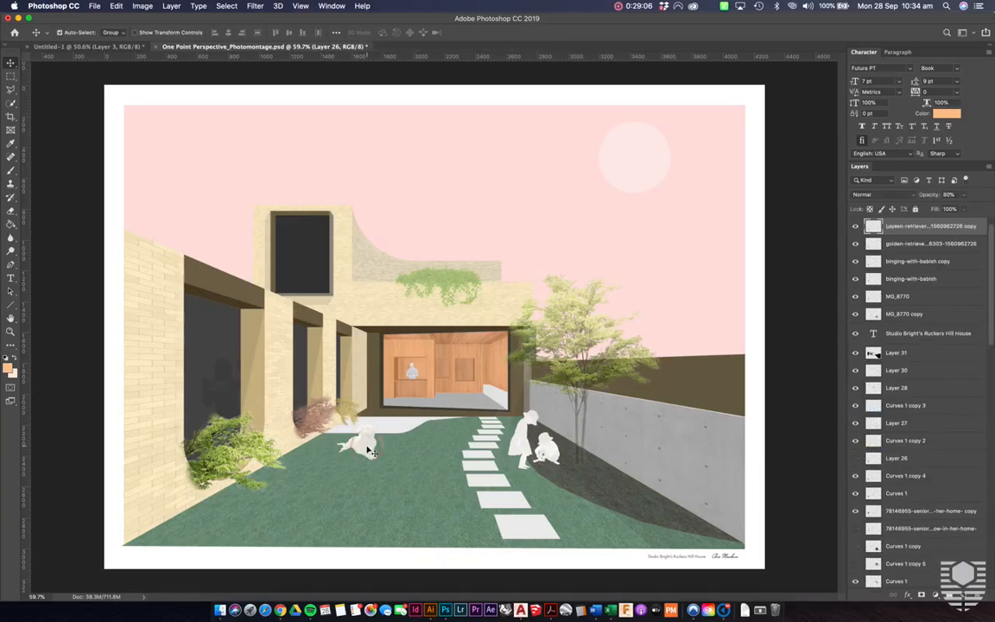
{"action": "left_click", "coordinate": [856, 226]}
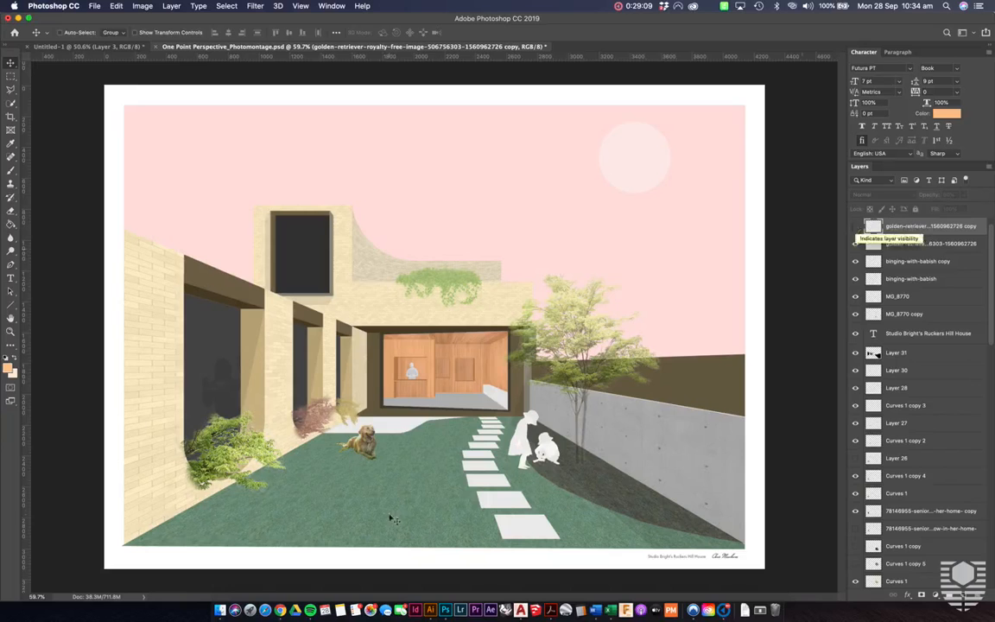
- Hide the white MG_8770 silhouette layer to inspect the two children's photo cutouts, and show it again
{"action": "left_click", "coordinate": [523, 447]}
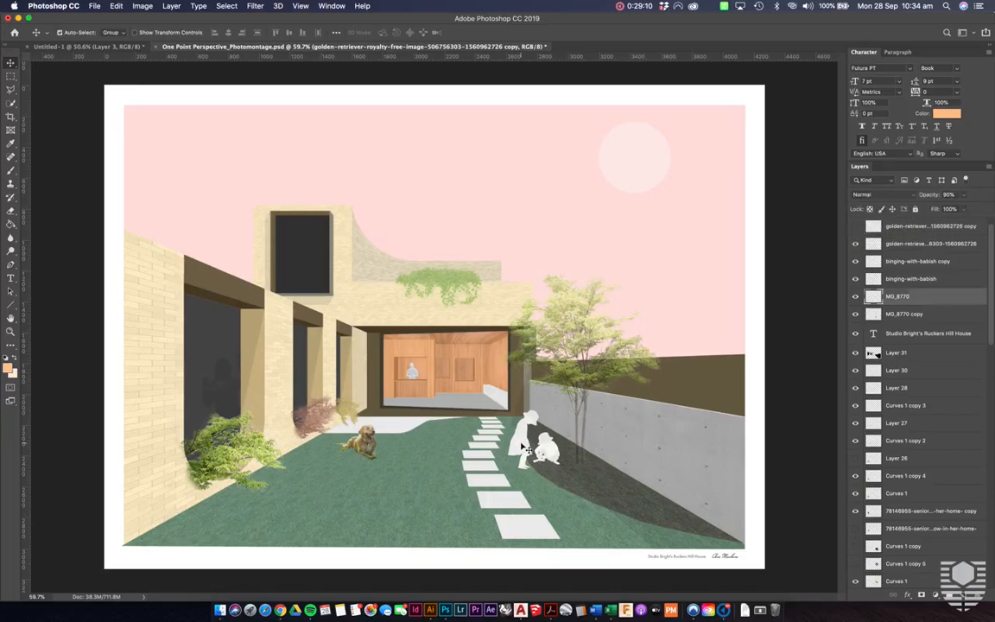
{"action": "left_click", "coordinate": [855, 296]}
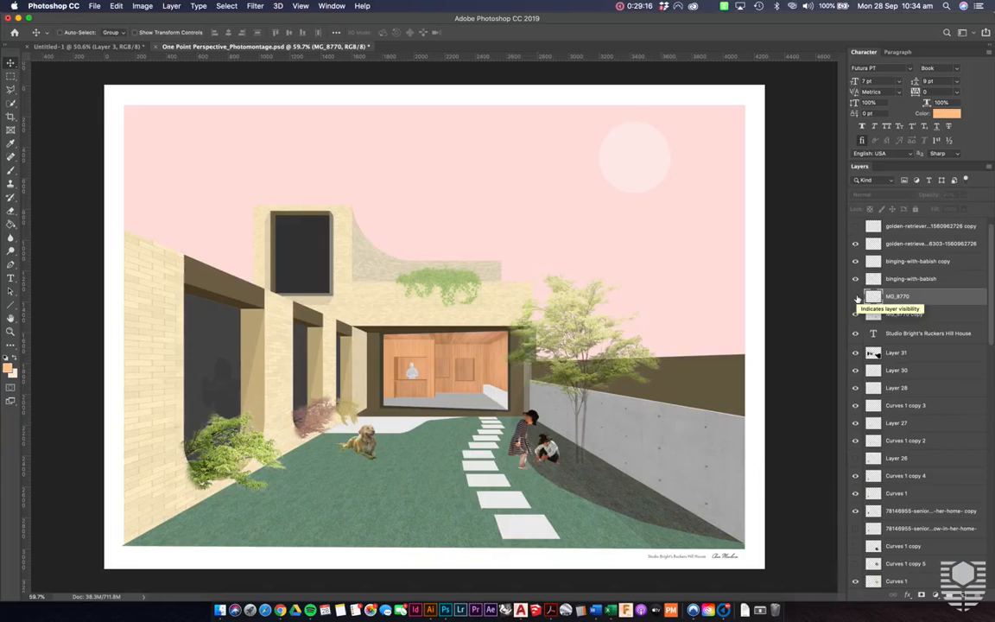
{"action": "left_click", "coordinate": [856, 296]}
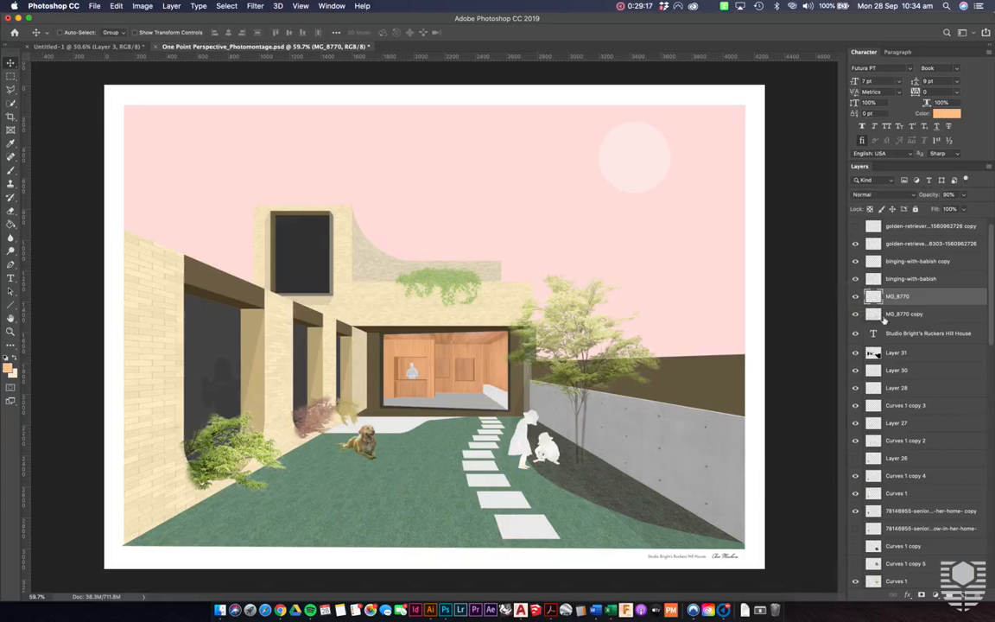
- Show the dog's white silhouette layer and the foreground bush's Layer 26 tint again
{"action": "left_click", "coordinate": [902, 244]}
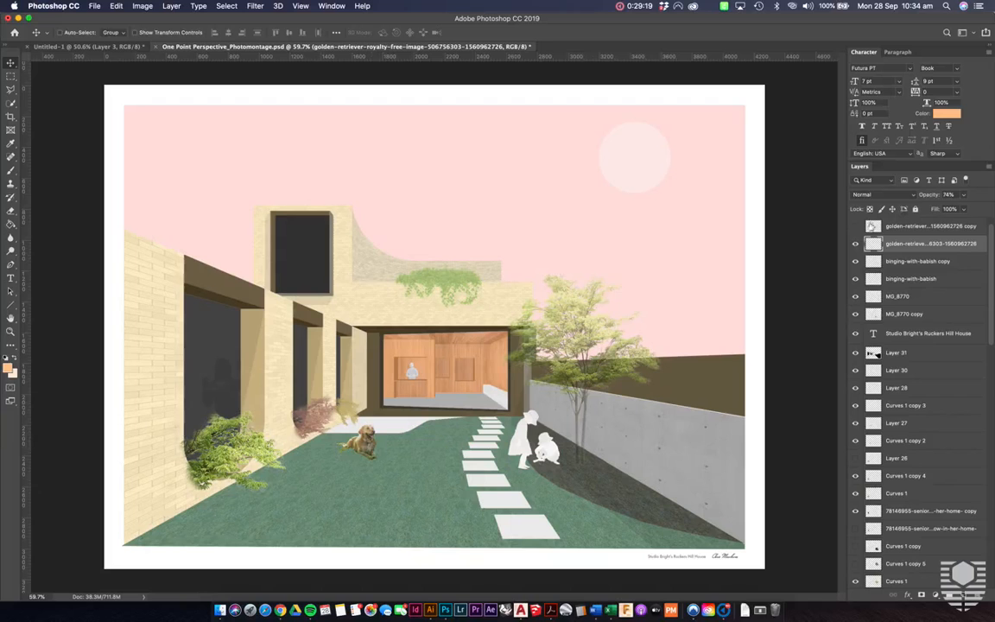
{"action": "left_click", "coordinate": [855, 226]}
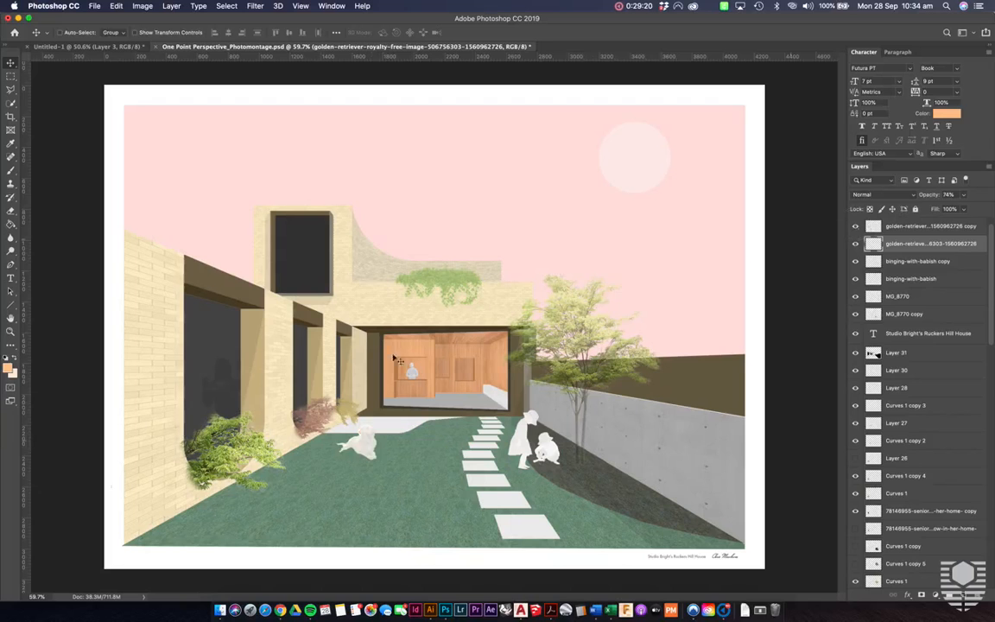
{"action": "left_click", "coordinate": [229, 458], "text": "super"}
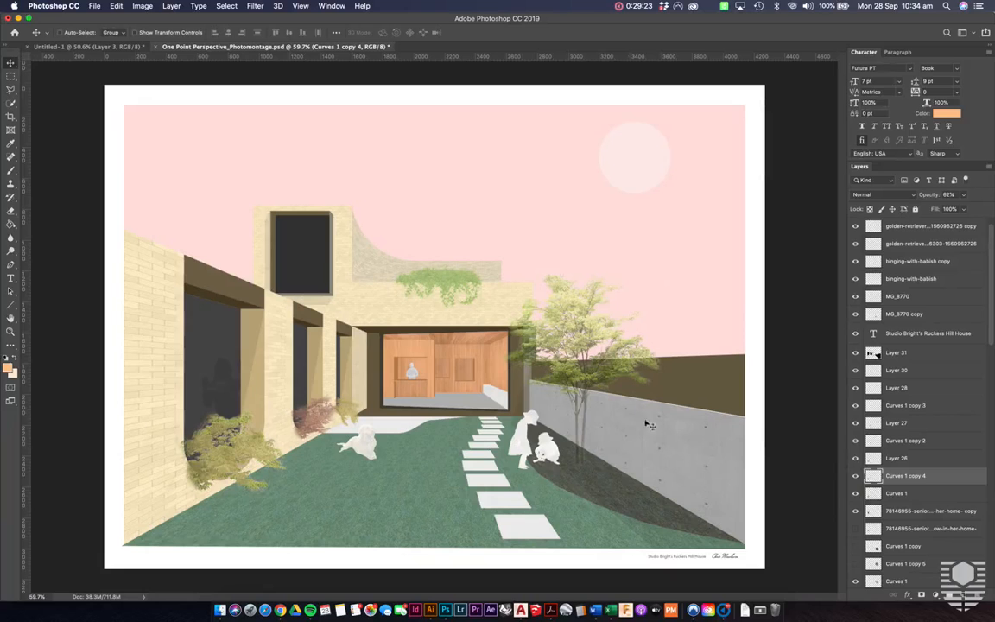
- Show the tree's Curves 1 copy 5 layer, toggle it to compare purple with natural foliage, and leave it visible
{"action": "left_click", "coordinate": [611, 362], "text": "super"}
{"action": "scroll", "coordinate": [907, 496], "scroll_direction": "down", "scroll_amount": 2}
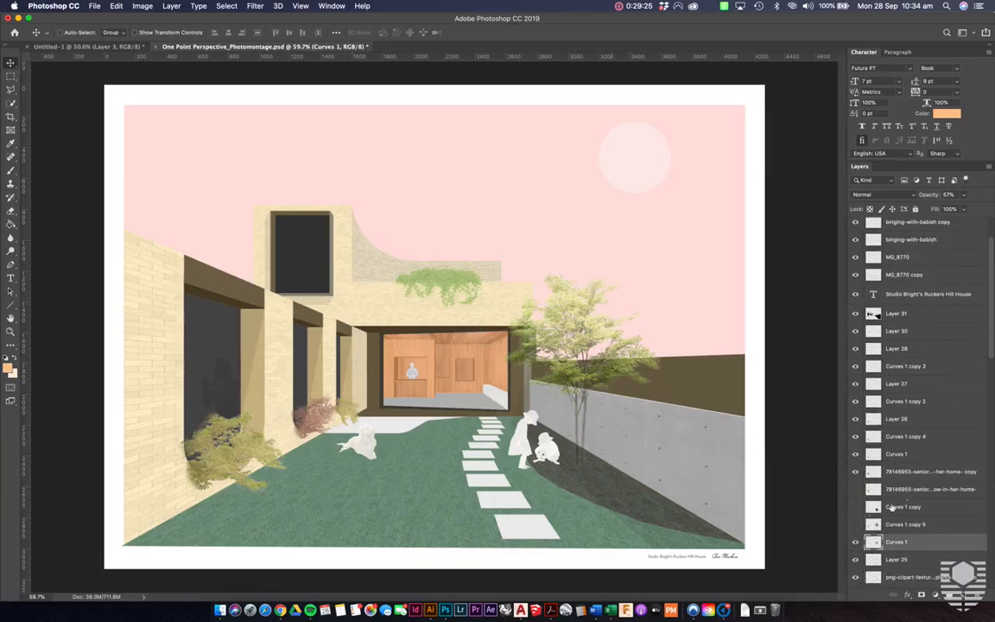
{"action": "left_click", "coordinate": [856, 525]}
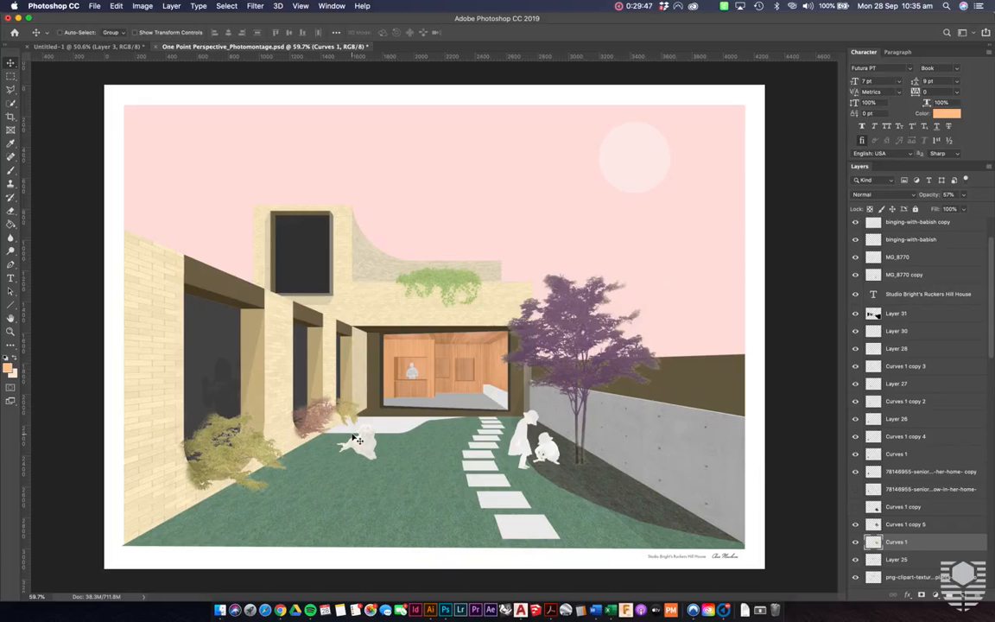
{"action": "key", "text": "alt+bracketright"}
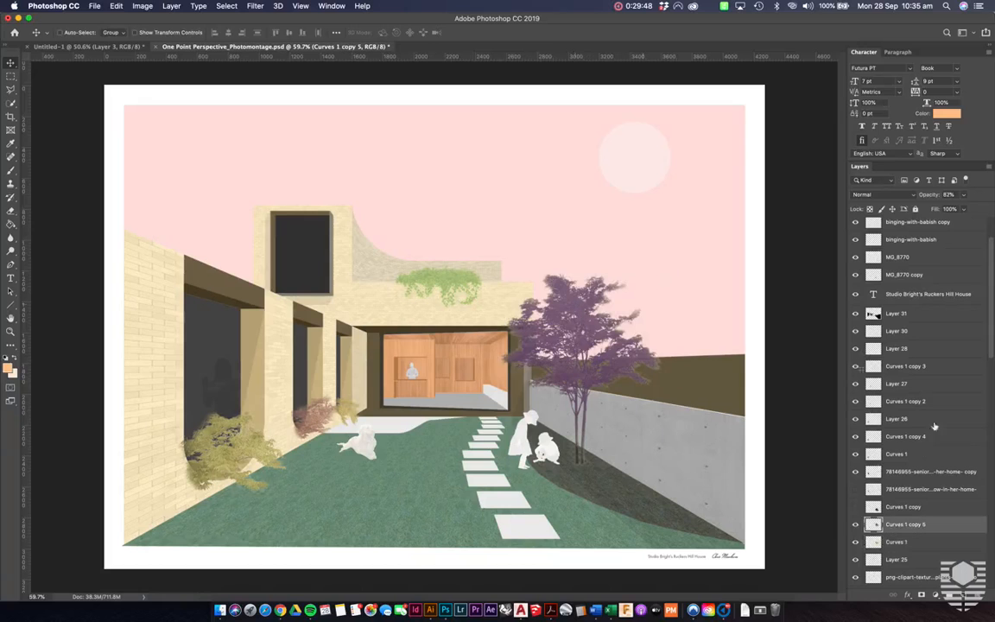
{"action": "left_click", "coordinate": [855, 525]}
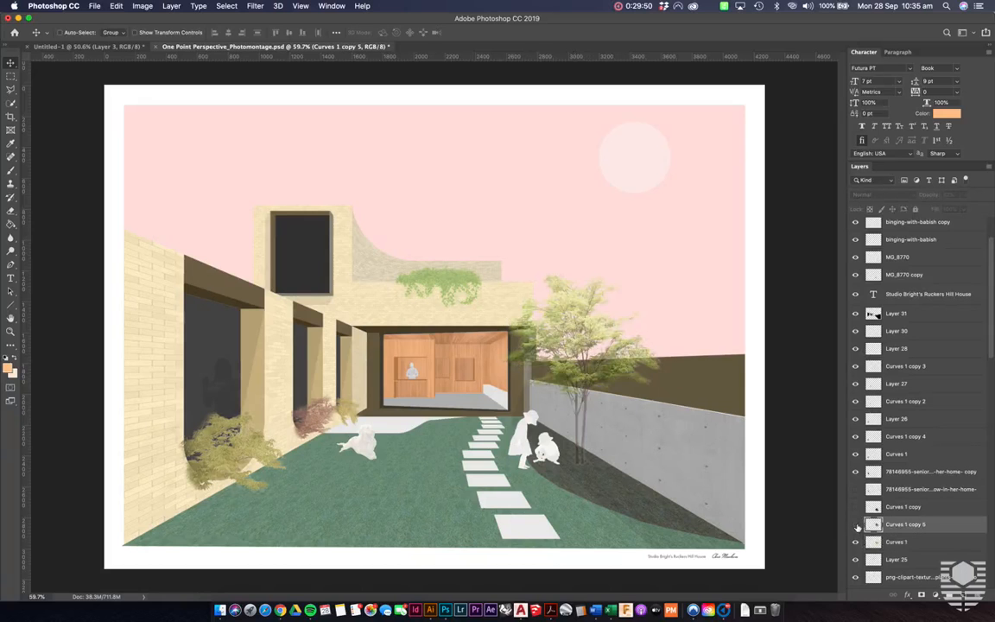
{"action": "left_click", "coordinate": [855, 524]}
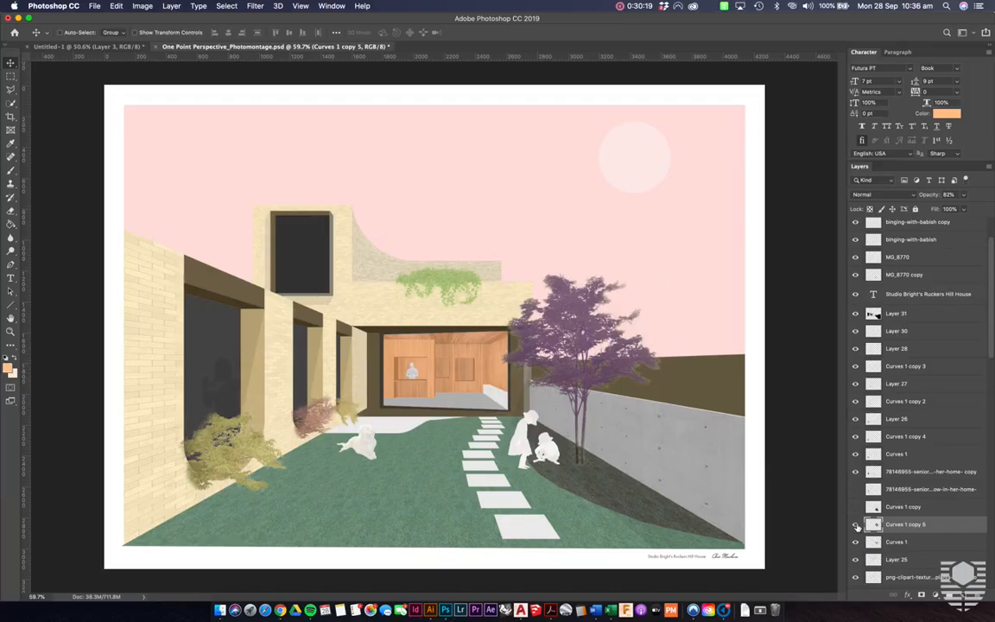
- Make the Sky layer visible and toggle Layer 21 to compare the teal textured sky with the flat pink one
{"action": "scroll", "coordinate": [898, 469], "scroll_direction": "down", "scroll_amount": 10}
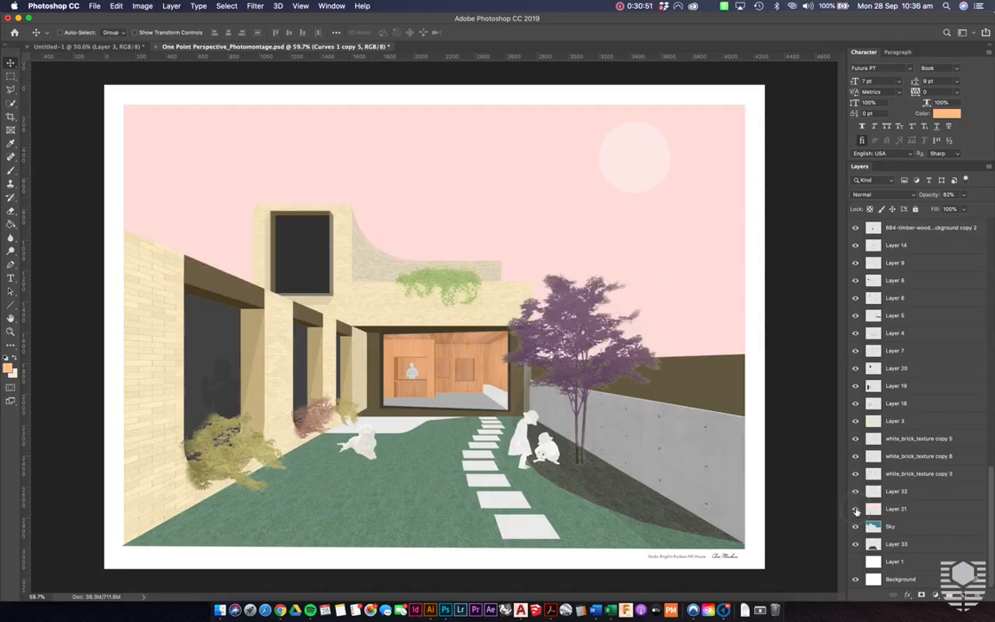
{"action": "left_click", "coordinate": [855, 510]}
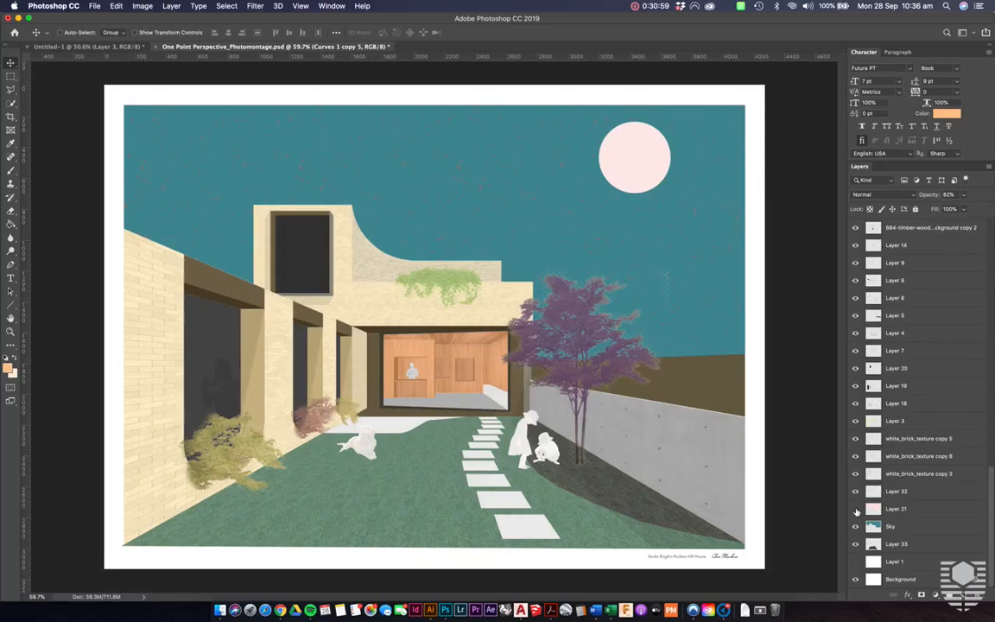
{"action": "left_click", "coordinate": [856, 510]}
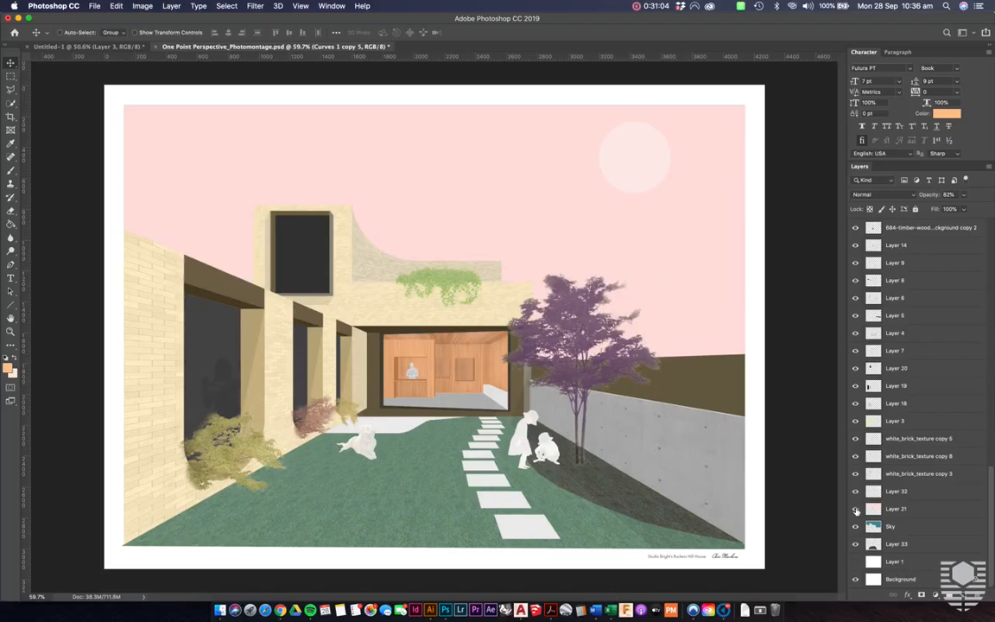
{"action": "left_click", "coordinate": [856, 511]}
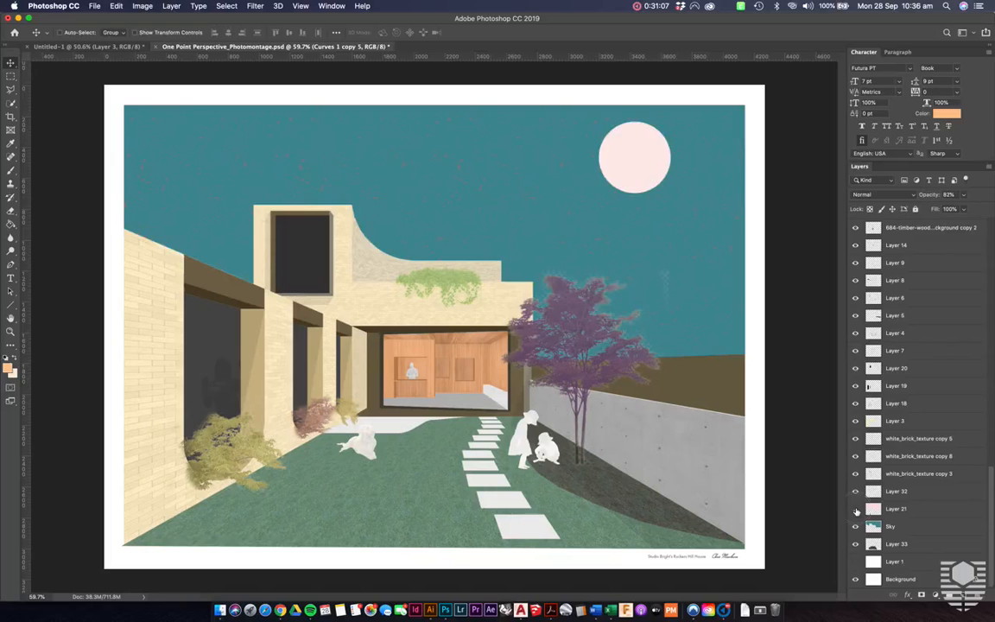
{"action": "left_click", "coordinate": [856, 510]}
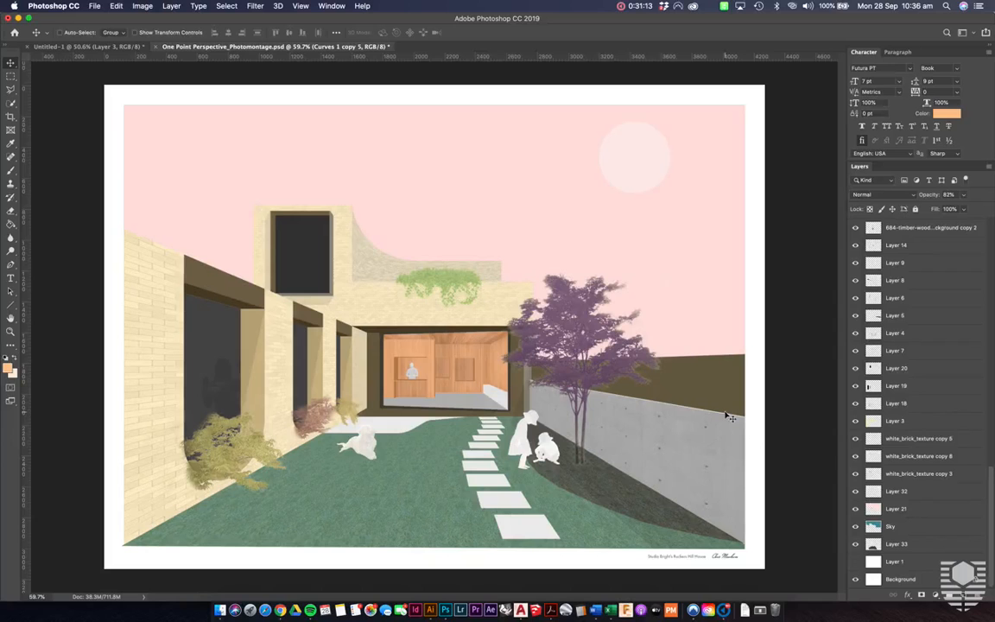
{"action": "left_click", "coordinate": [942, 491]}
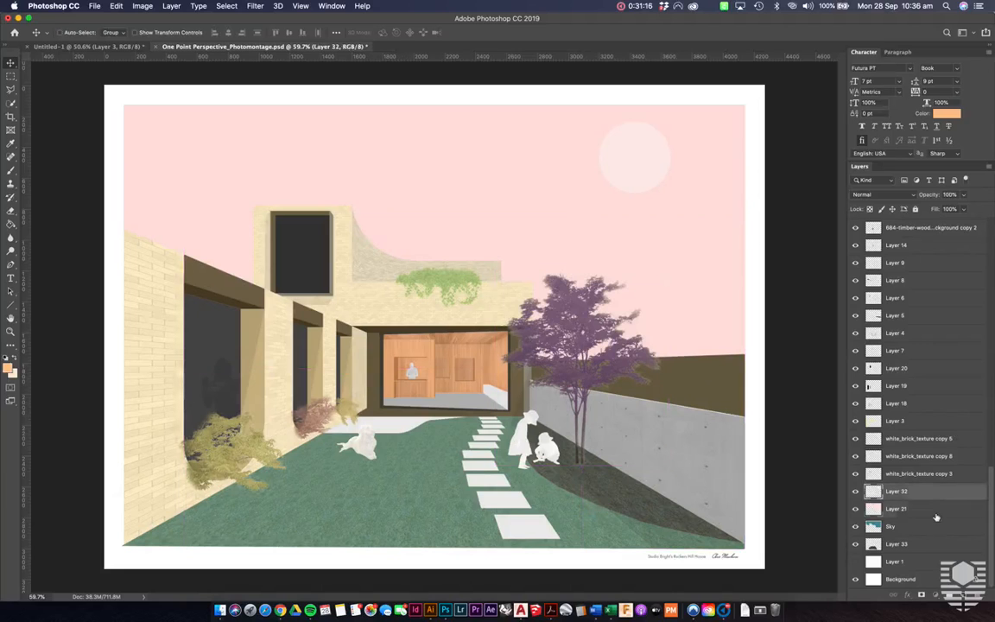
{"action": "left_click", "coordinate": [936, 513]}
{"action": "key", "text": "ctrl+t"}
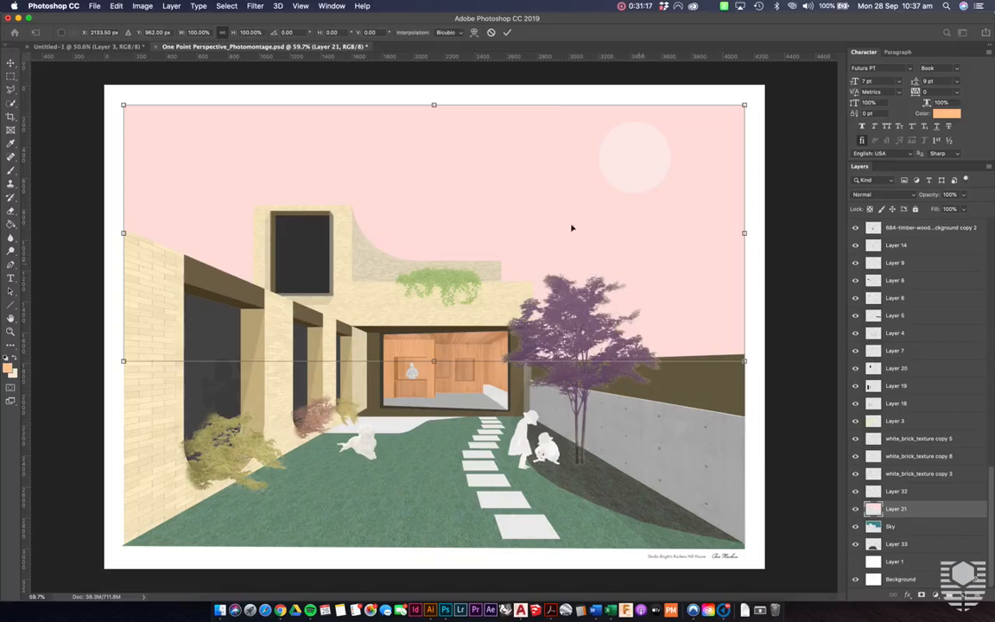
{"action": "right_click", "coordinate": [535, 210]}
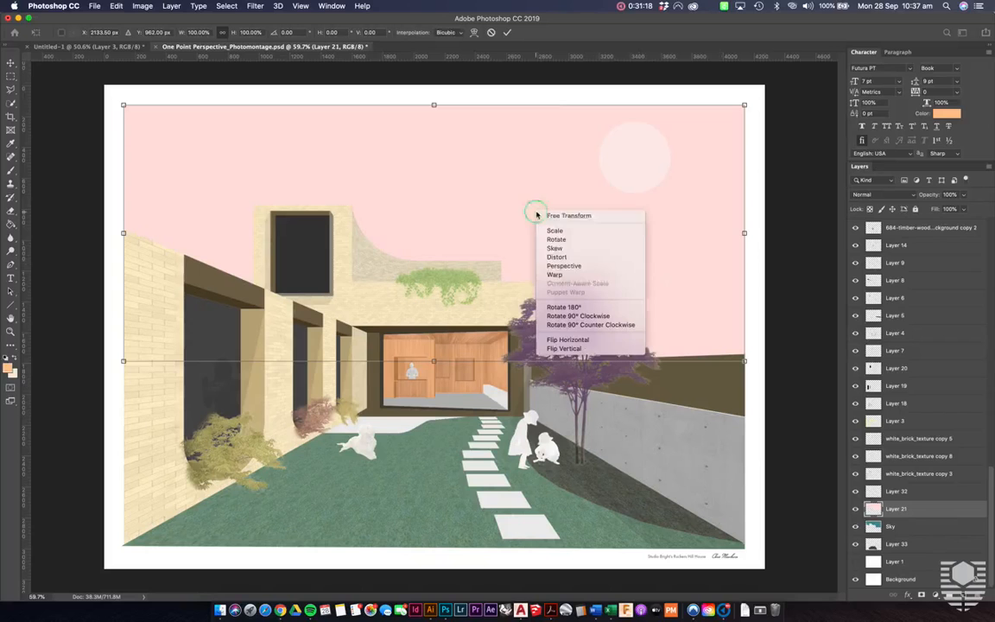
{"action": "left_click", "coordinate": [586, 281]}
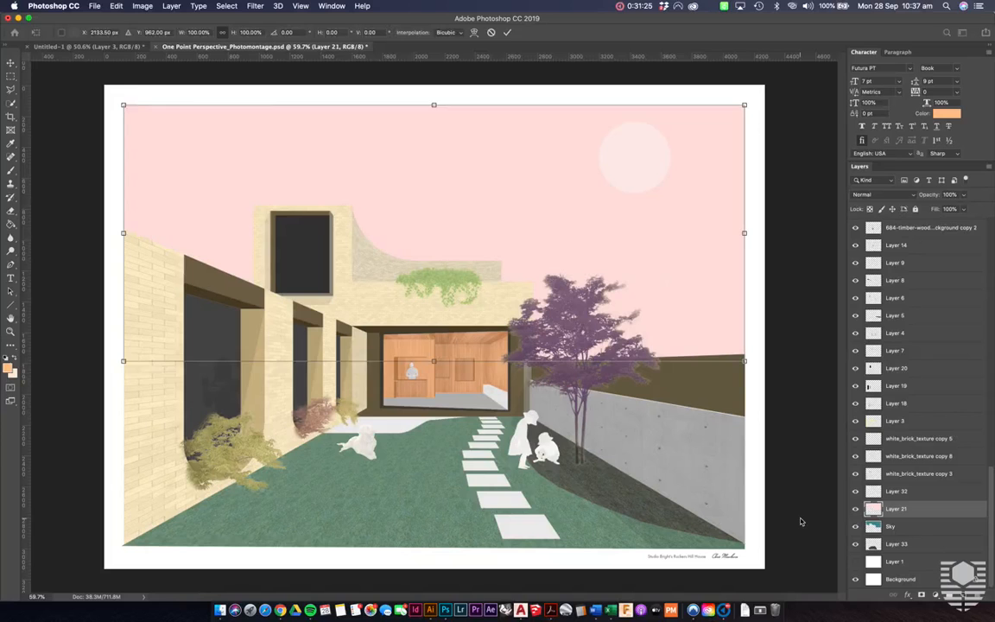
{"action": "key", "text": "Return"}
- Try Hue/Saturation on Layer 21's flat sky with saturation +100, lightness -27 and hue +43, and discard the adjustment
{"action": "key", "text": "super+u"}
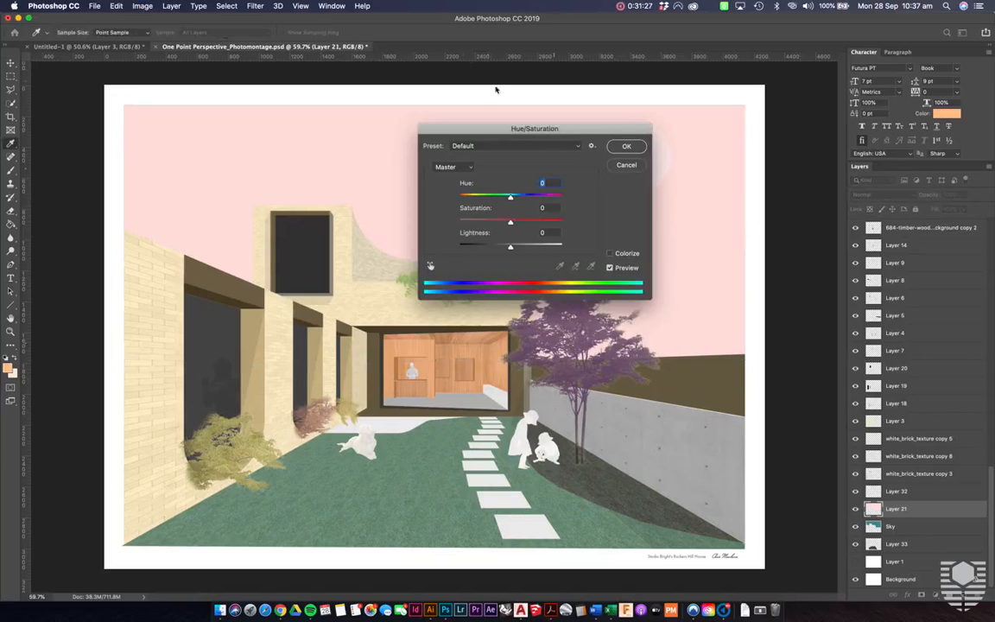
{"action": "left_click_drag", "start_coordinate": [561, 129], "coordinate": [860, 161]}
{"action": "left_click_drag", "start_coordinate": [806, 276], "coordinate": [861, 255]}
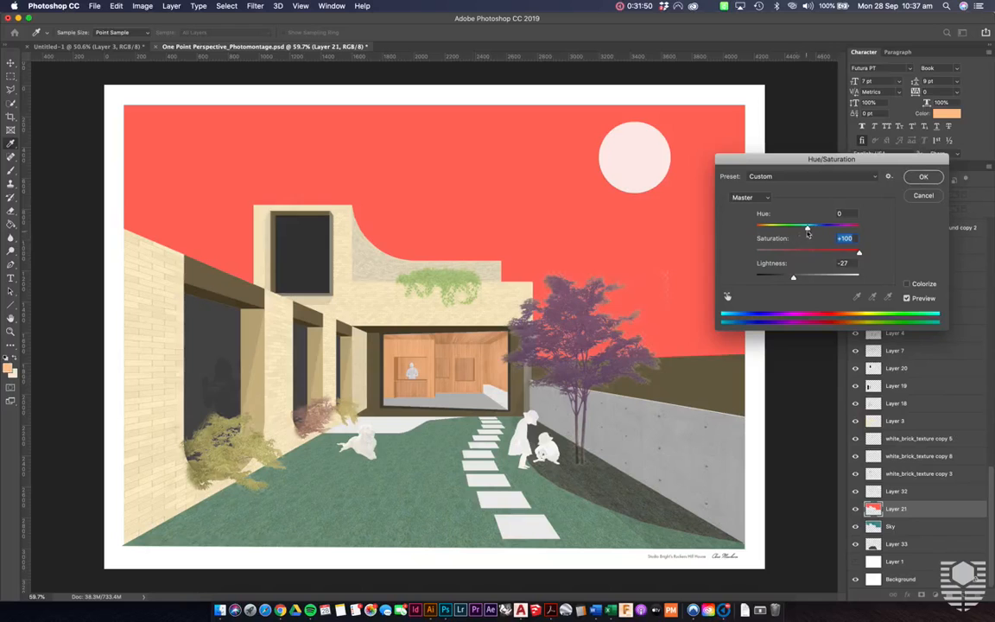
{"action": "left_click_drag", "start_coordinate": [806, 227], "coordinate": [830, 229]}
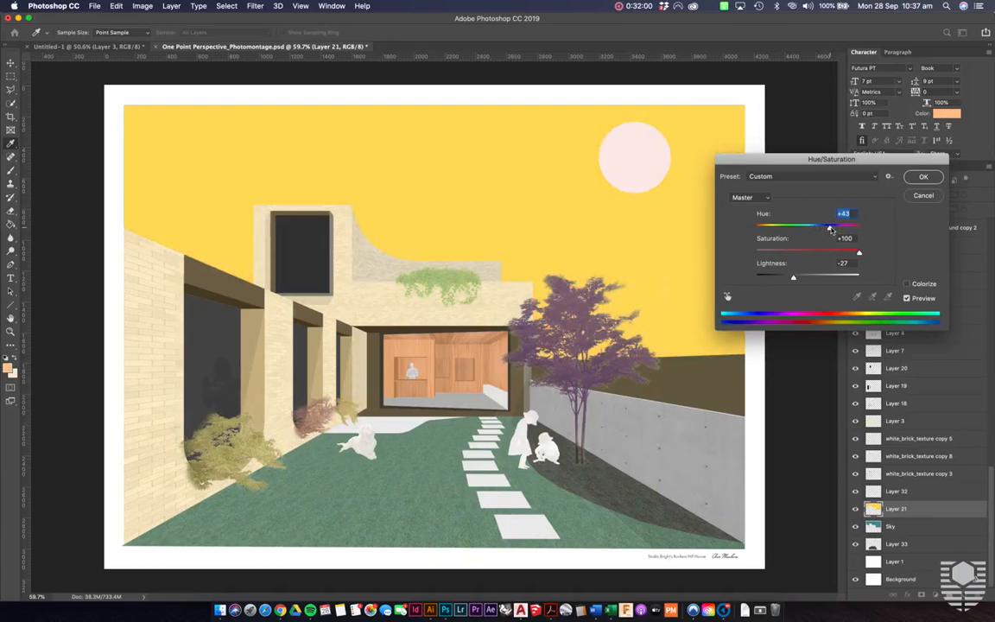
{"action": "left_click", "coordinate": [923, 195]}
- Try a Hue/Saturation shift of hue +143 on the grass texture layer and discard it
{"action": "left_click", "coordinate": [408, 518]}
{"action": "key", "text": "super+u"}
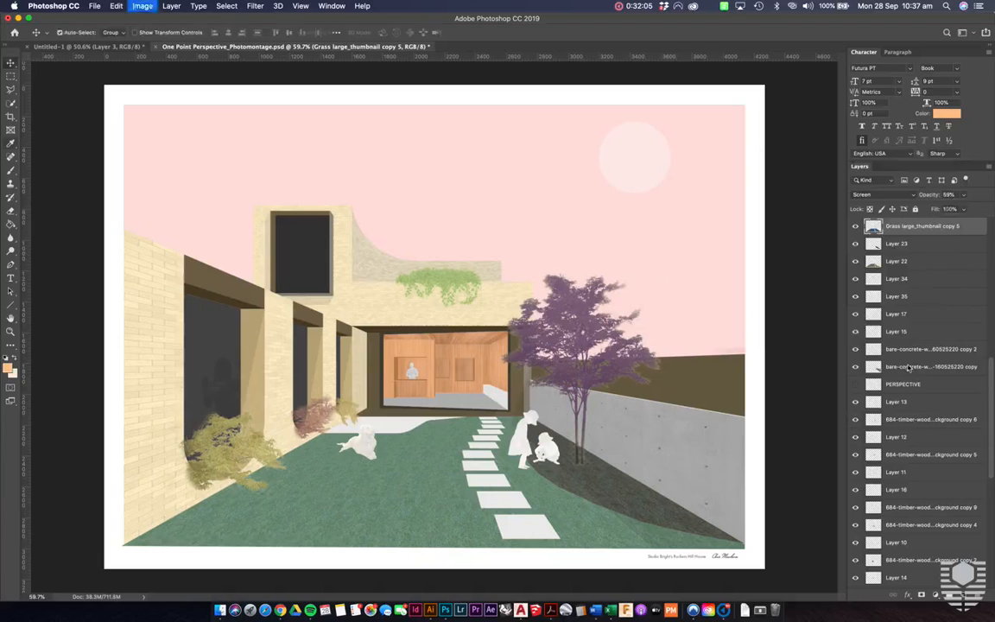
{"action": "left_click_drag", "start_coordinate": [807, 228], "coordinate": [848, 230]}
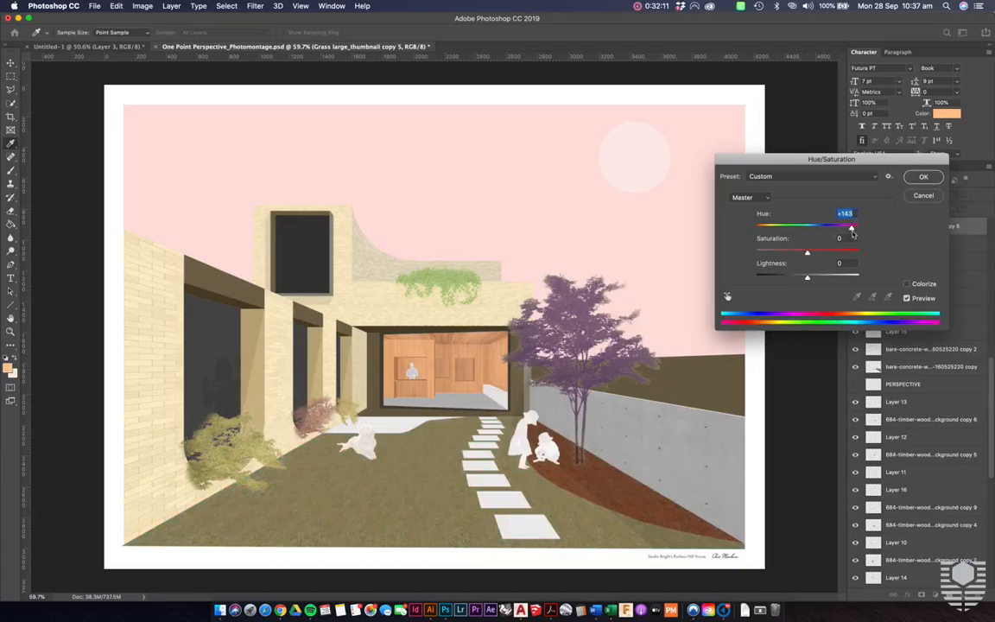
{"action": "left_click", "coordinate": [922, 196]}
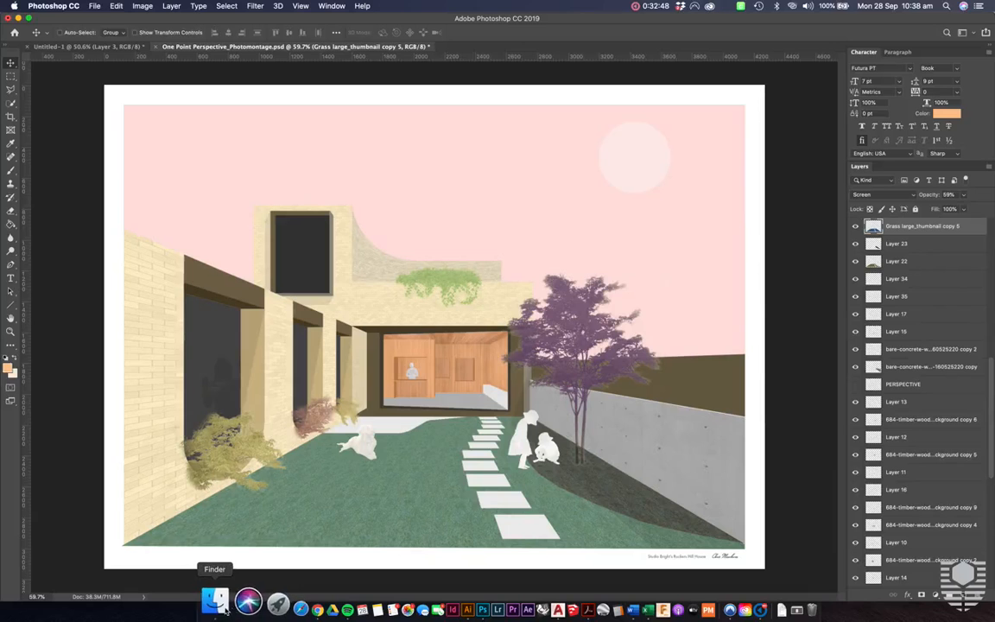
- Switch to Finder, preview the Ruckers Hill House reference photo from the Textures folder, and return to Photoshop
{"action": "left_click", "coordinate": [220, 600]}
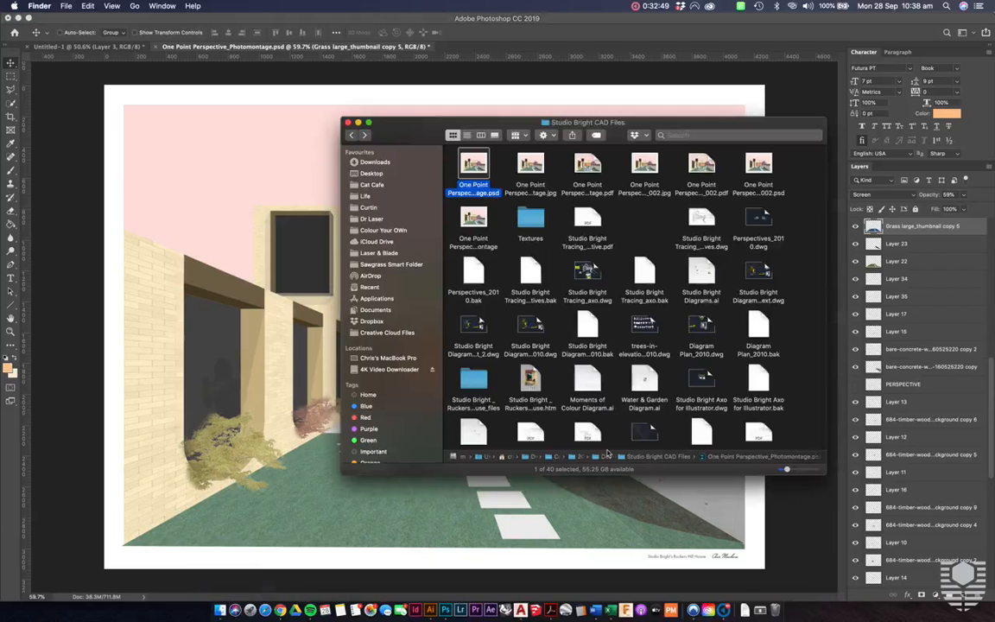
{"action": "left_click", "coordinate": [532, 221]}
{"action": "double_click", "coordinate": [531, 220]}
{"action": "left_click", "coordinate": [533, 167]}
{"action": "key", "text": "space"}
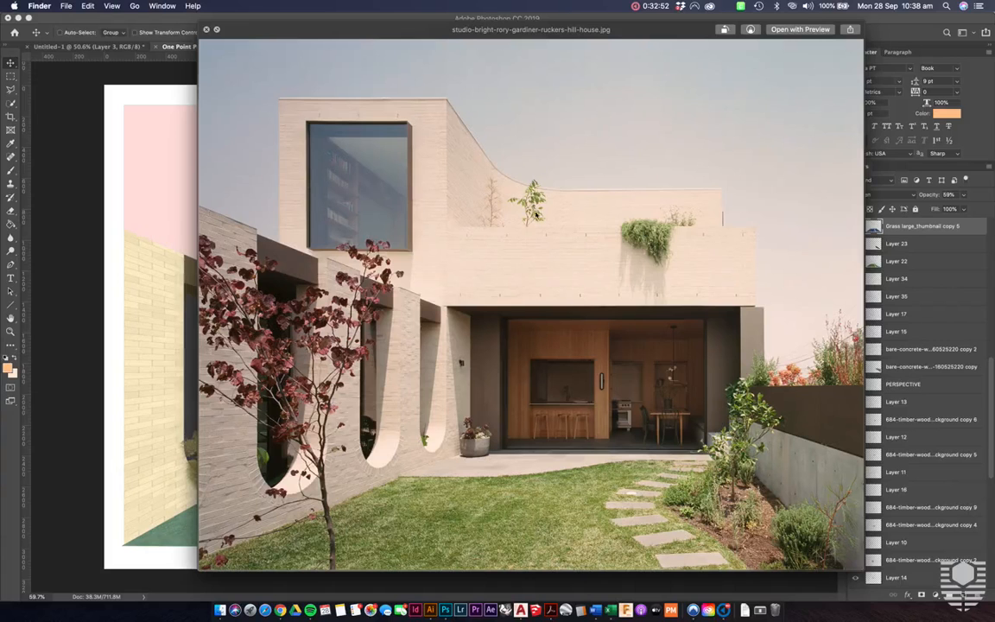
{"action": "left_click", "coordinate": [73, 283]}
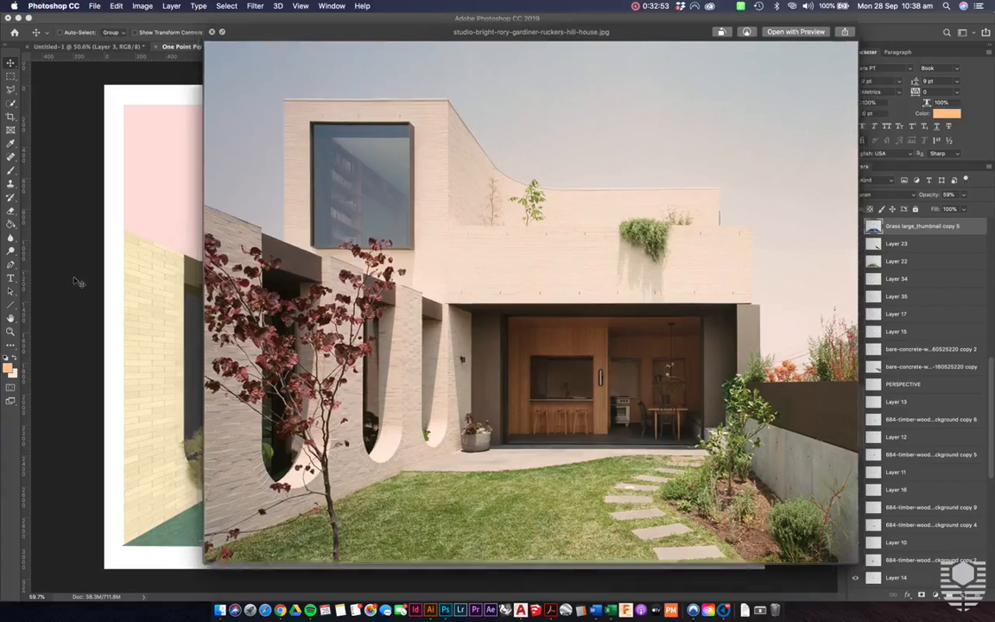